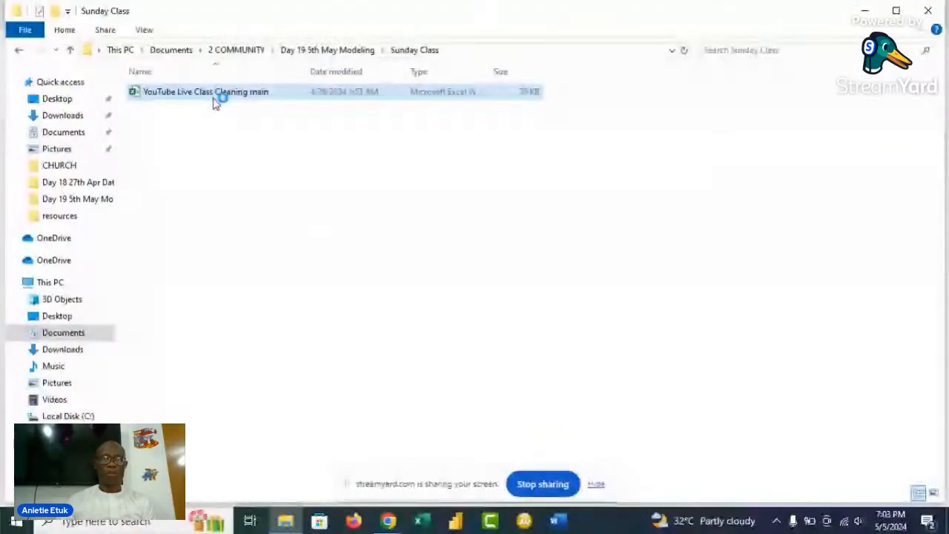
Step: Open the workbook "YouTube Live Class Cleaning main" and enable its external data connections
{"action": "double_click", "coordinate": [215, 92]}
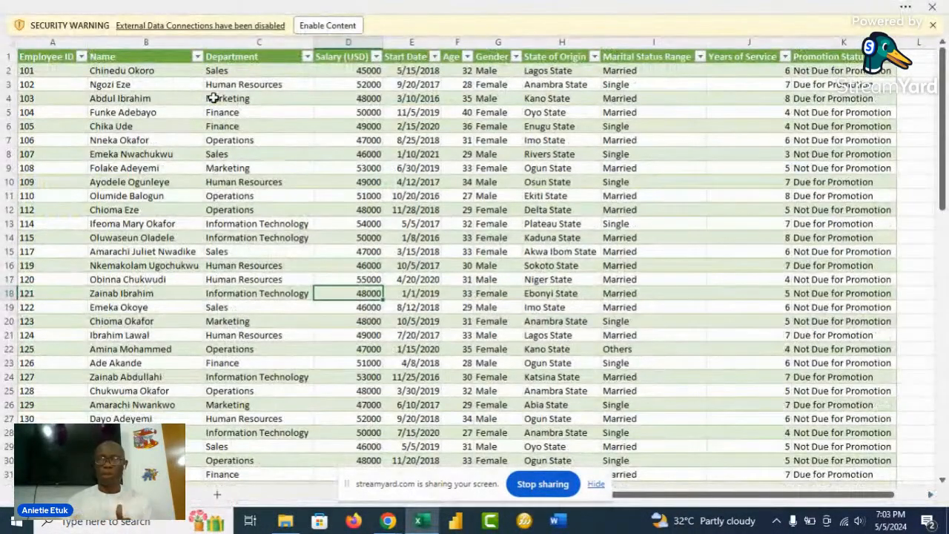
{"action": "left_click", "coordinate": [326, 26]}
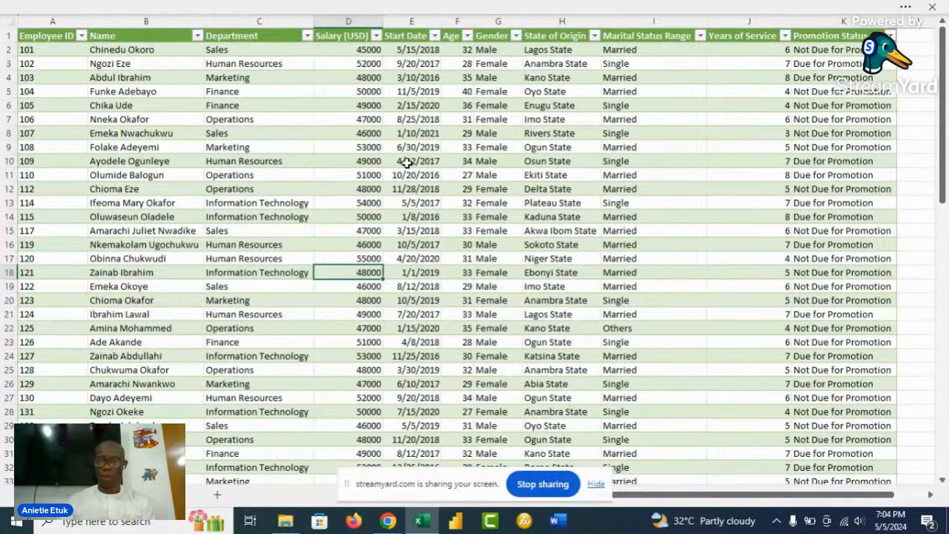
Step: Hide the screen-sharing notice and dismiss the Office licence notices over the employee table
{"action": "left_click", "coordinate": [603, 486]}
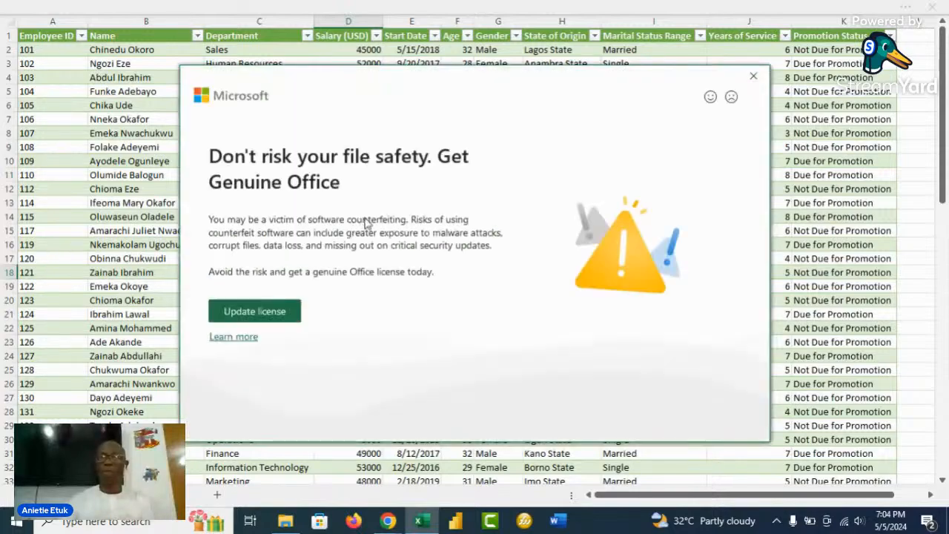
{"action": "left_click", "coordinate": [756, 73]}
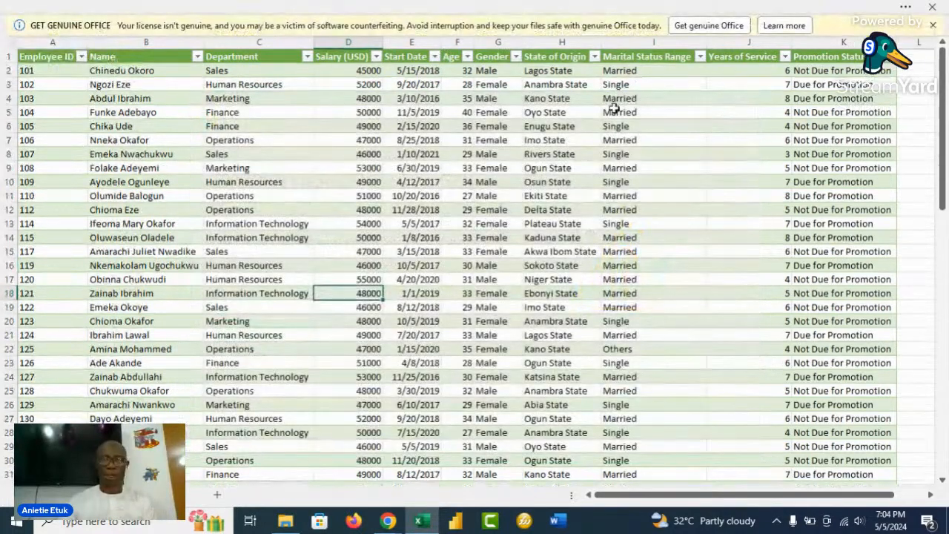
{"action": "left_click", "coordinate": [932, 25]}
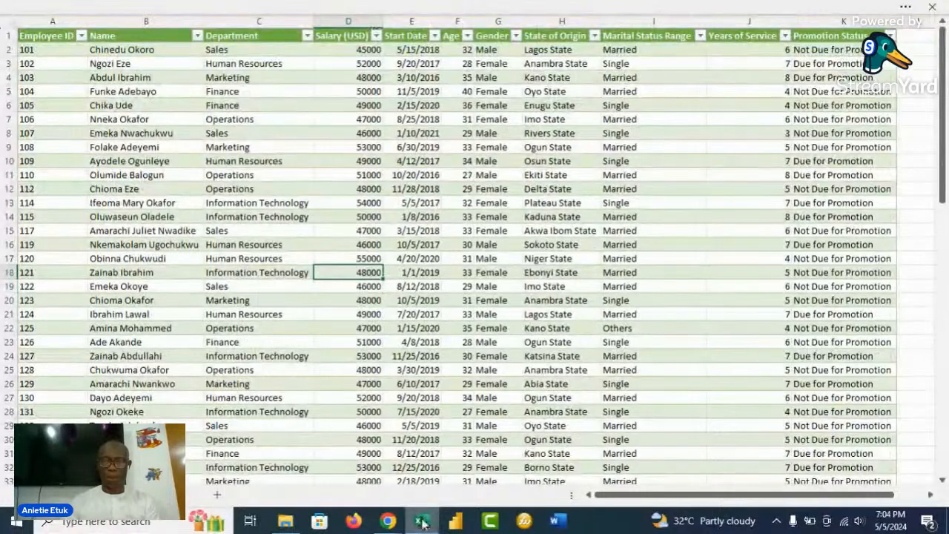
Step: Switch to the StreamYard studio, set the stream layout to the shared screen only, and return to the Excel workbook
{"action": "left_click", "coordinate": [389, 522]}
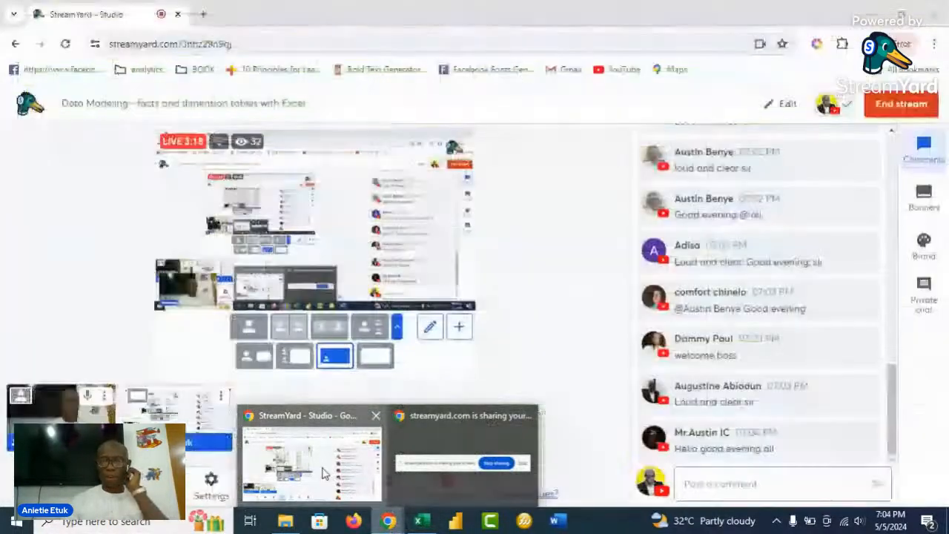
{"action": "left_click", "coordinate": [327, 472]}
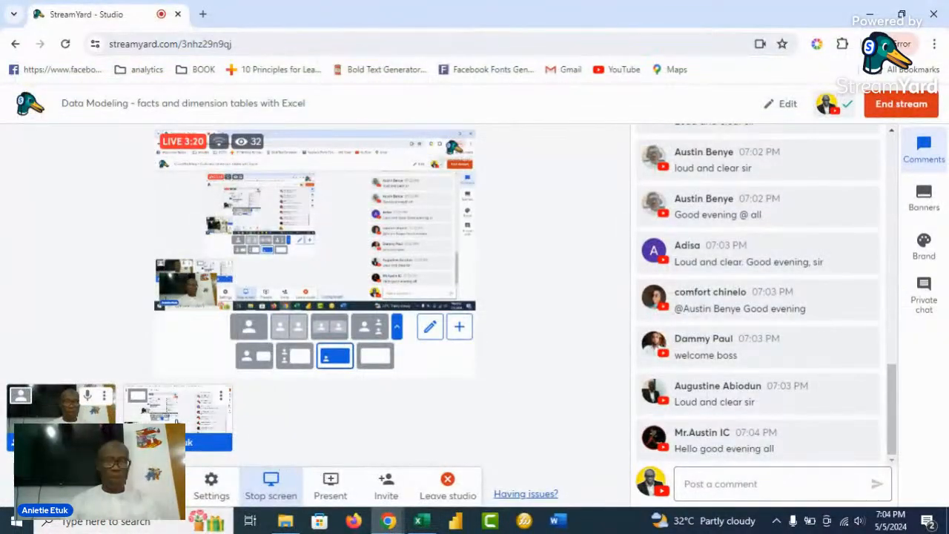
{"action": "mouse_move", "coordinate": [63, 404]}
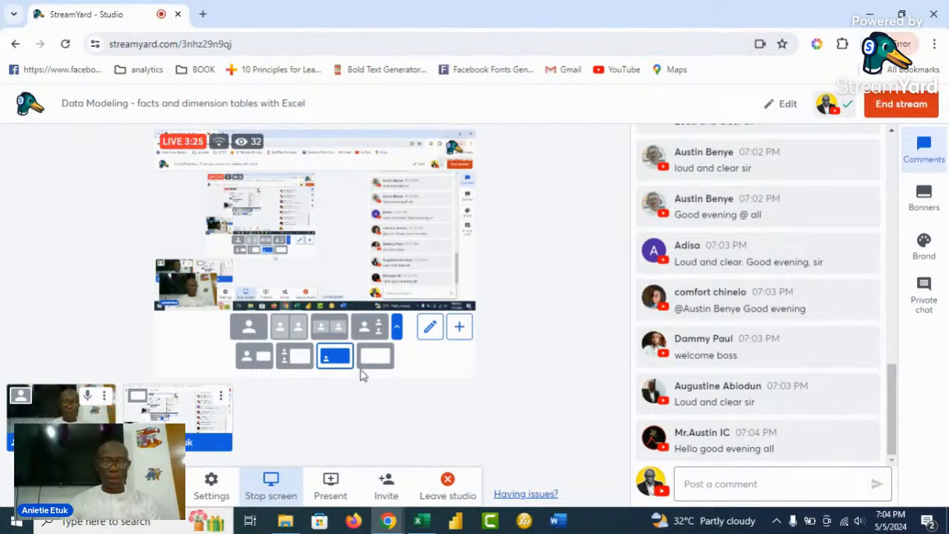
{"action": "left_click", "coordinate": [374, 360]}
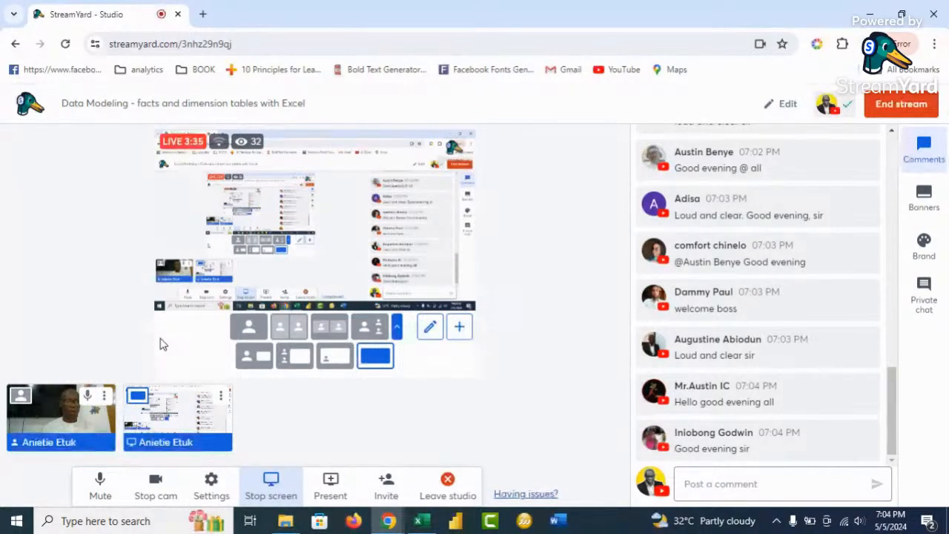
{"action": "key", "text": "alt+Tab"}
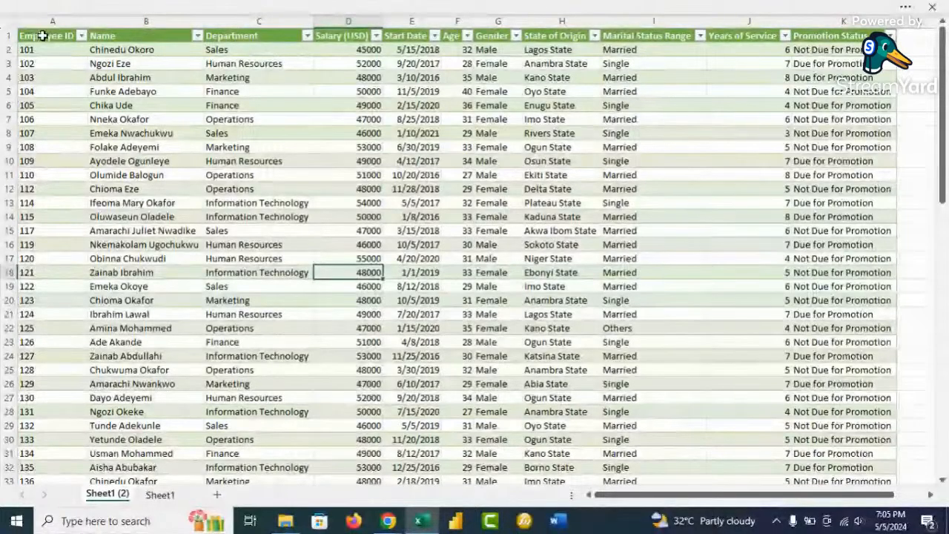
Step: Copy the whole employee table on Sheet1 (2), from the Employee ID header through the last Promotion Status entry
{"action": "left_click", "coordinate": [104, 72]}
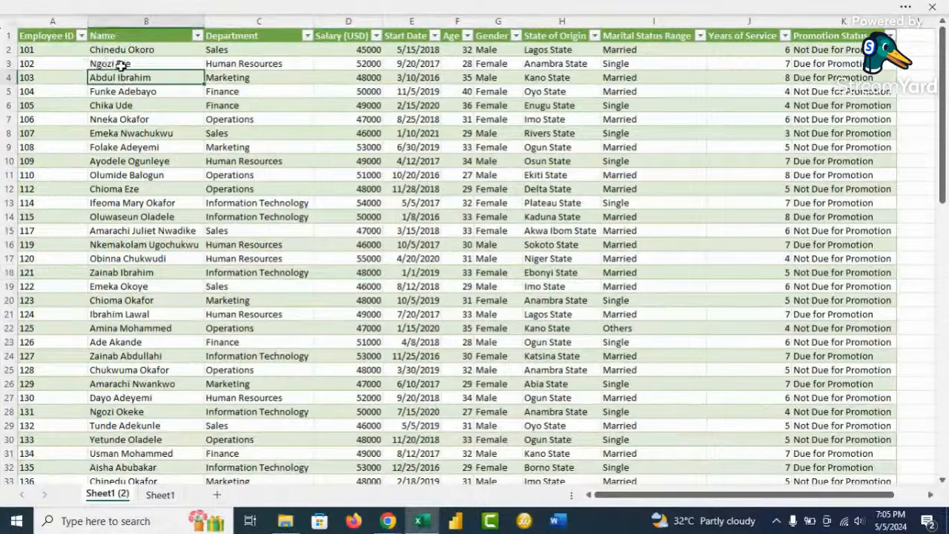
{"action": "left_click", "coordinate": [57, 36]}
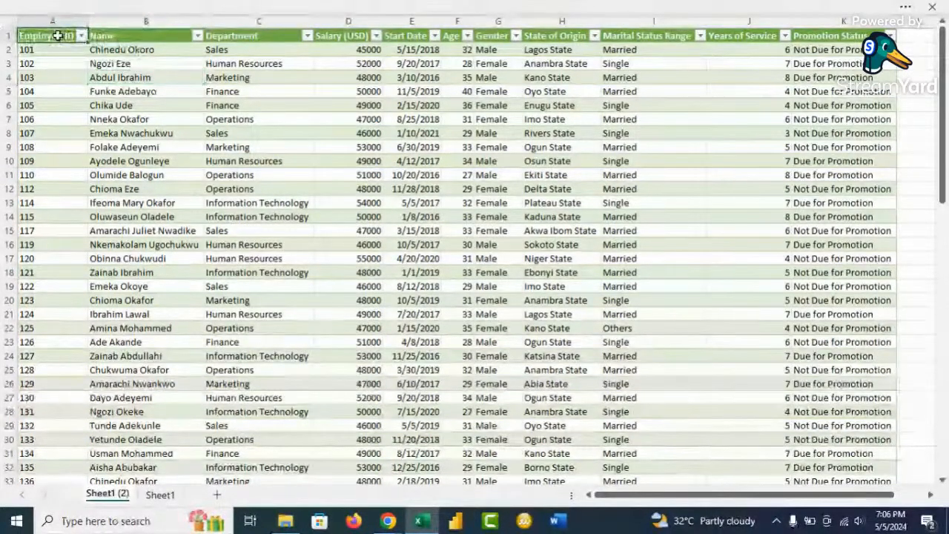
{"action": "key", "text": "ctrl+shift+End"}
{"action": "scroll", "coordinate": [413, 121], "scroll_direction": "up", "scroll_amount": 16}
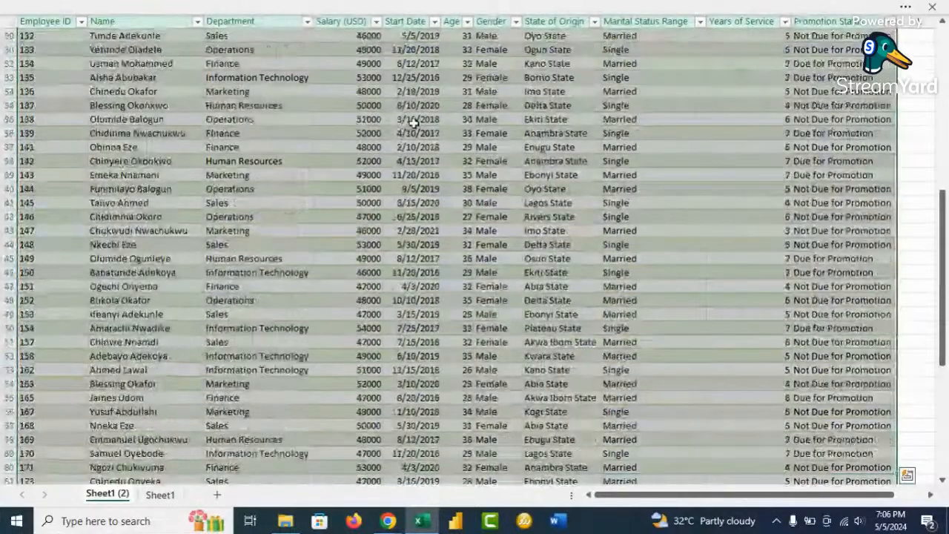
{"action": "key", "text": "ctrl+c"}
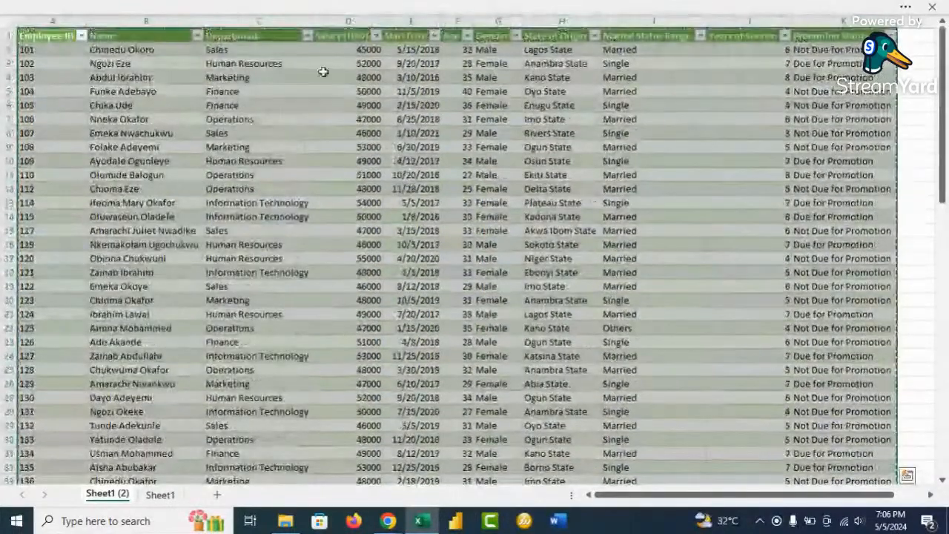
{"action": "key", "text": "ctrl+q"}
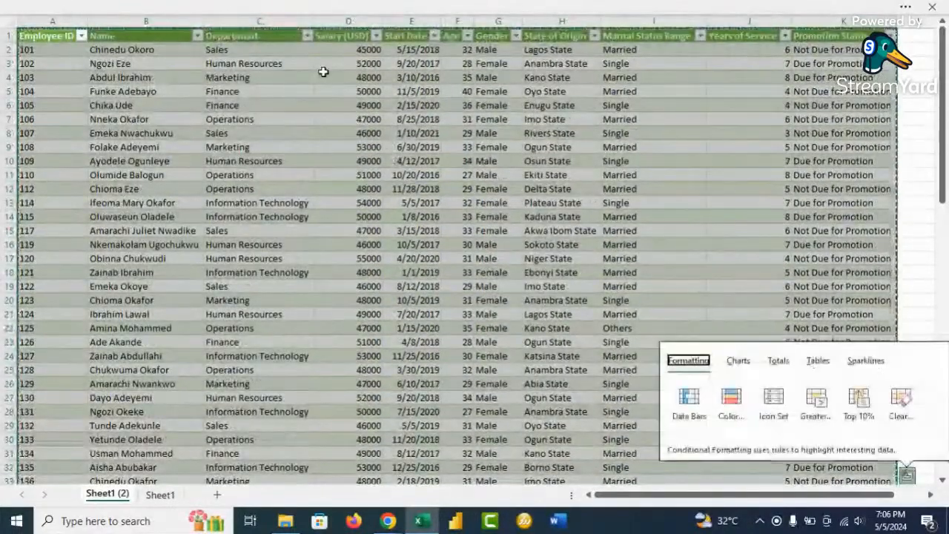
{"action": "left_click", "coordinate": [288, 117]}
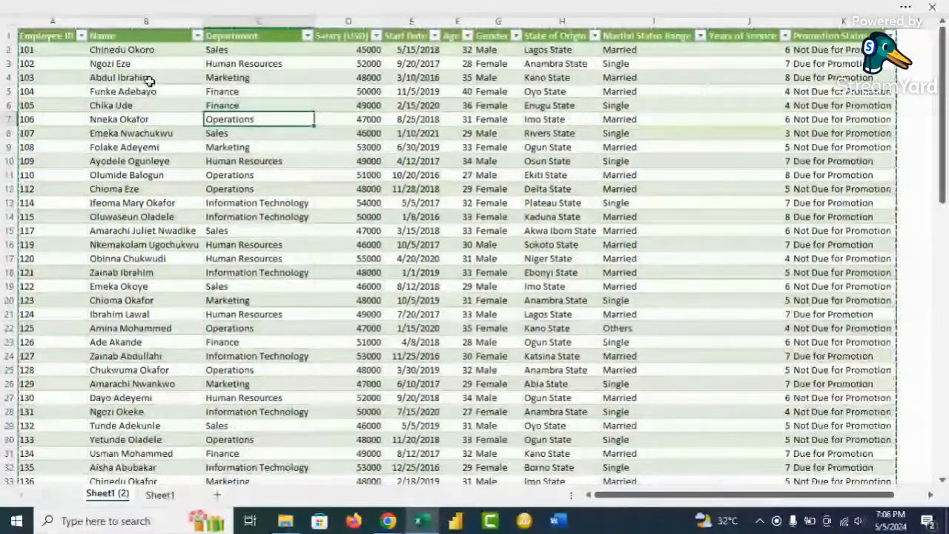
Step: Reselect the whole employee table and paste it as values at cell A1 of a new blank workbook
{"action": "key", "text": "ctrl+a"}
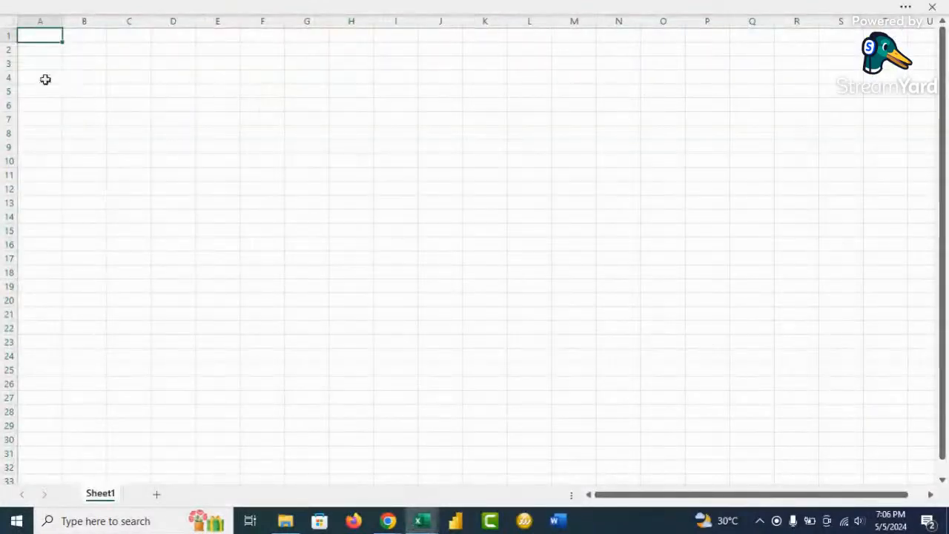
{"action": "right_click", "coordinate": [33, 38]}
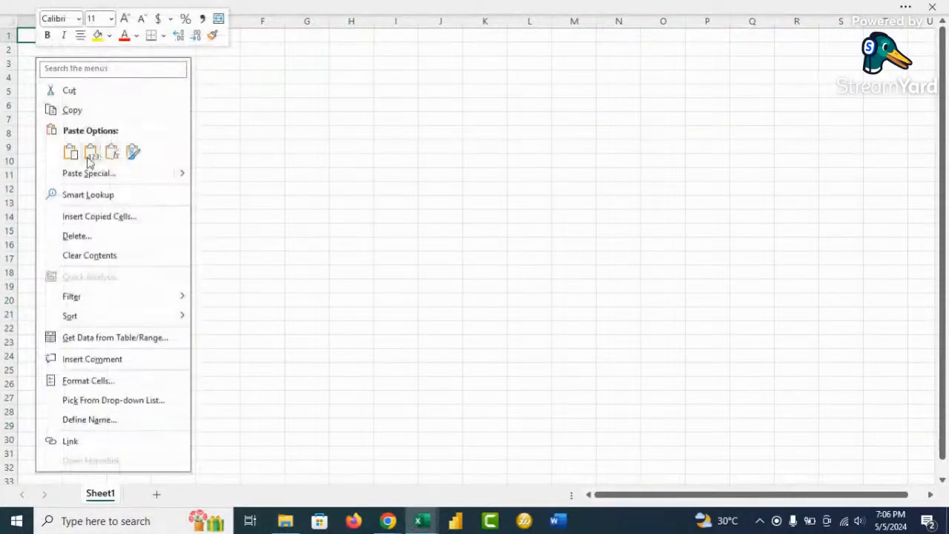
{"action": "left_click", "coordinate": [90, 155]}
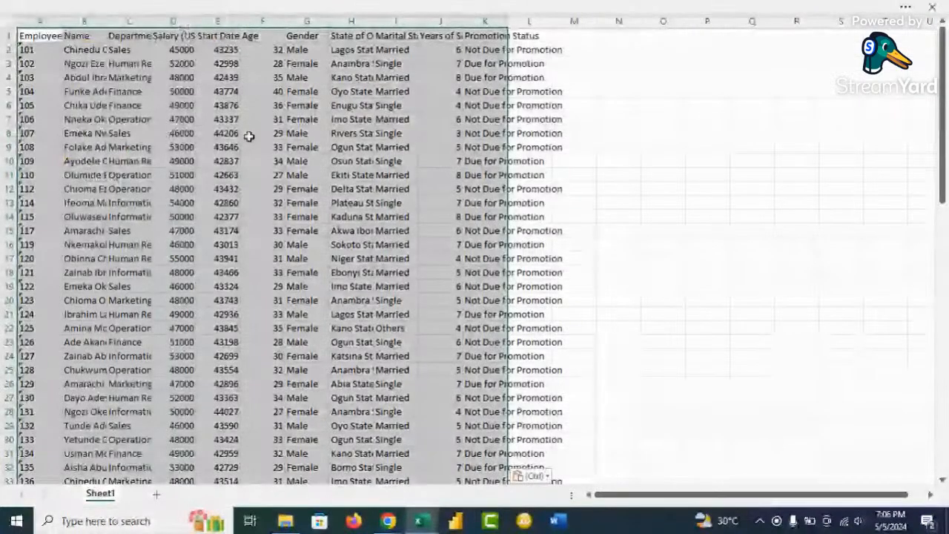
Step: Format the Start Date column as Date with the *3/14/2012 type
{"action": "left_click", "coordinate": [220, 22]}
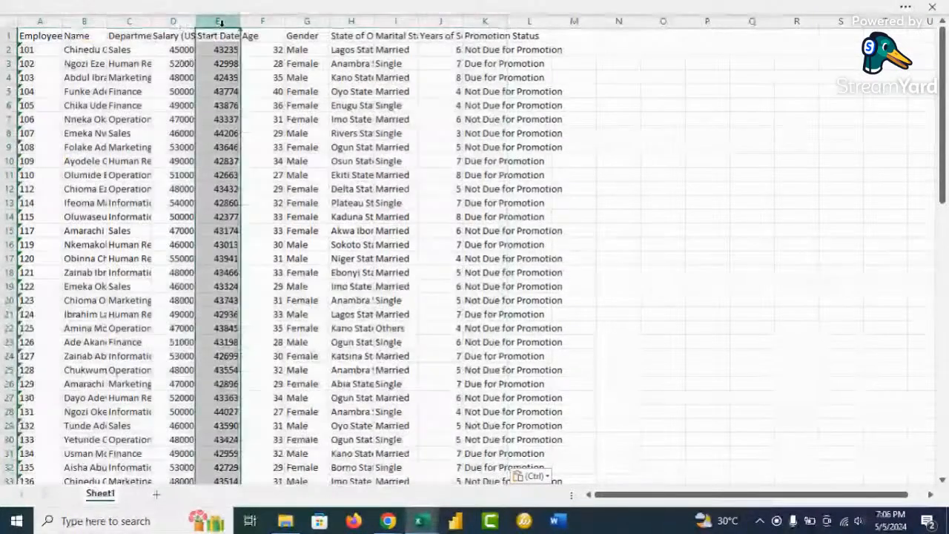
{"action": "right_click", "coordinate": [222, 28]}
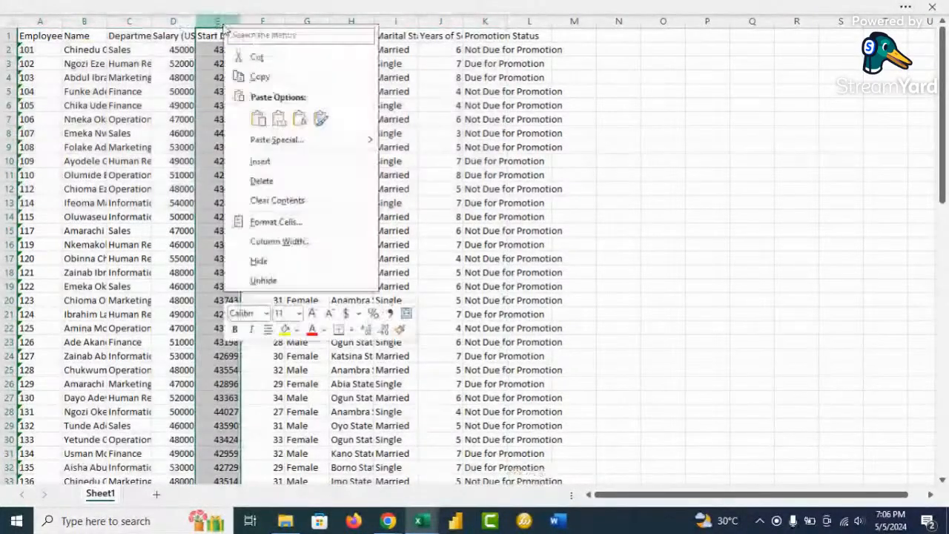
{"action": "left_click", "coordinate": [276, 221]}
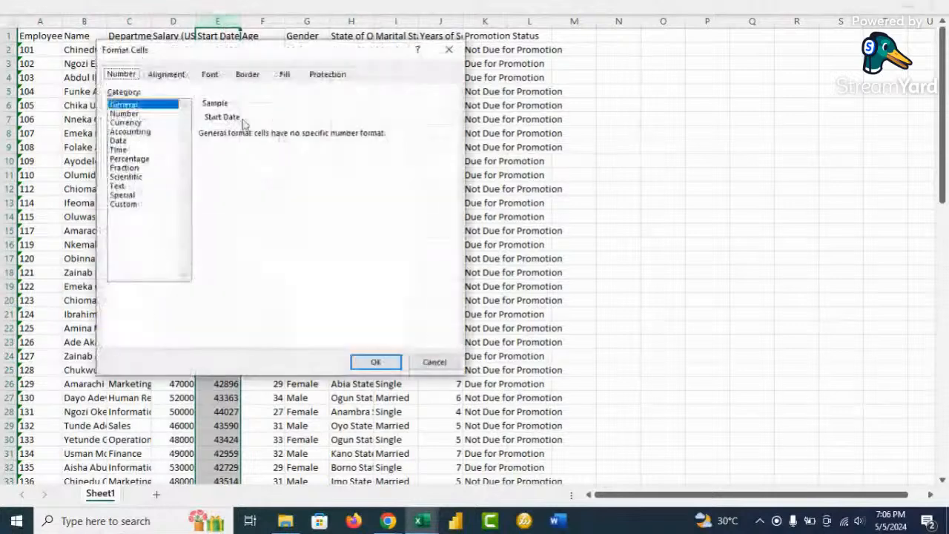
{"action": "left_click", "coordinate": [120, 141]}
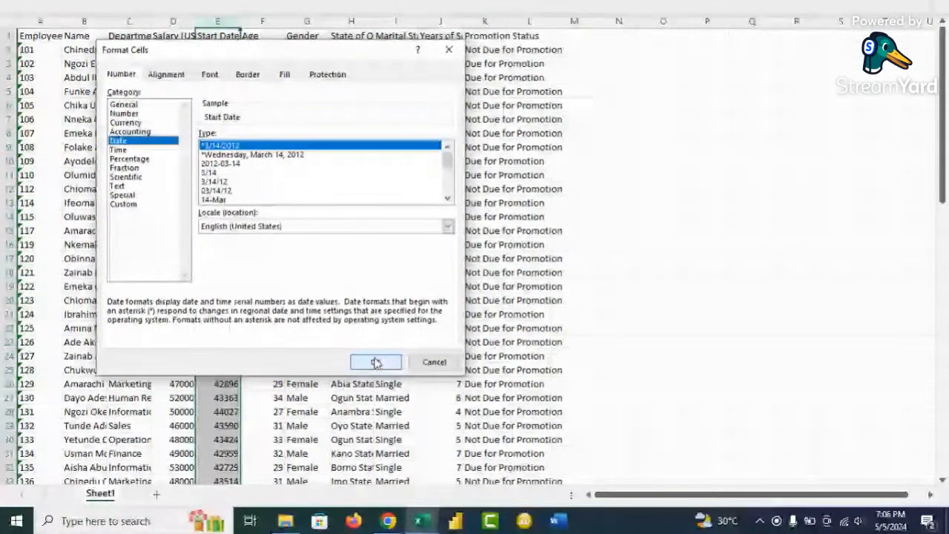
{"action": "left_click", "coordinate": [375, 361]}
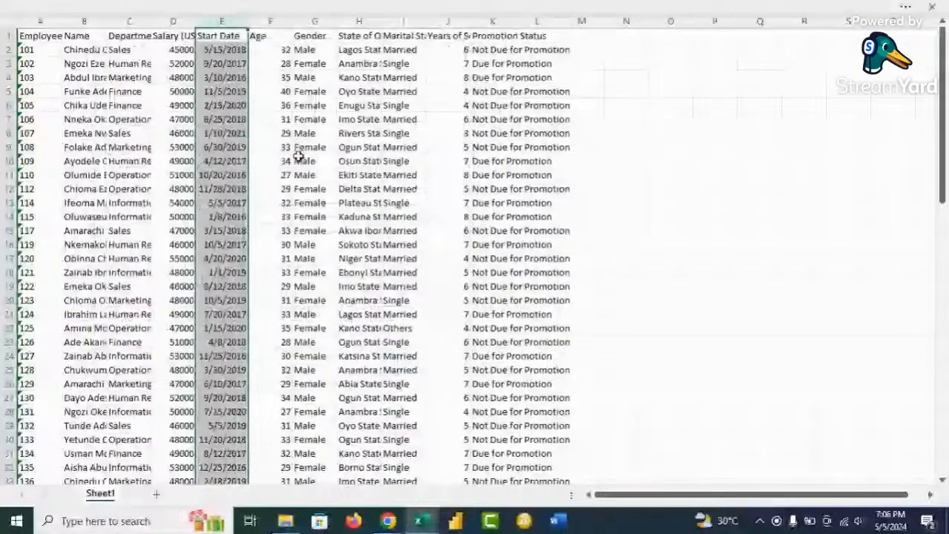
Step: Check the original employee table in the source workbook and return to the new workbook, Book1
{"action": "left_click", "coordinate": [419, 520]}
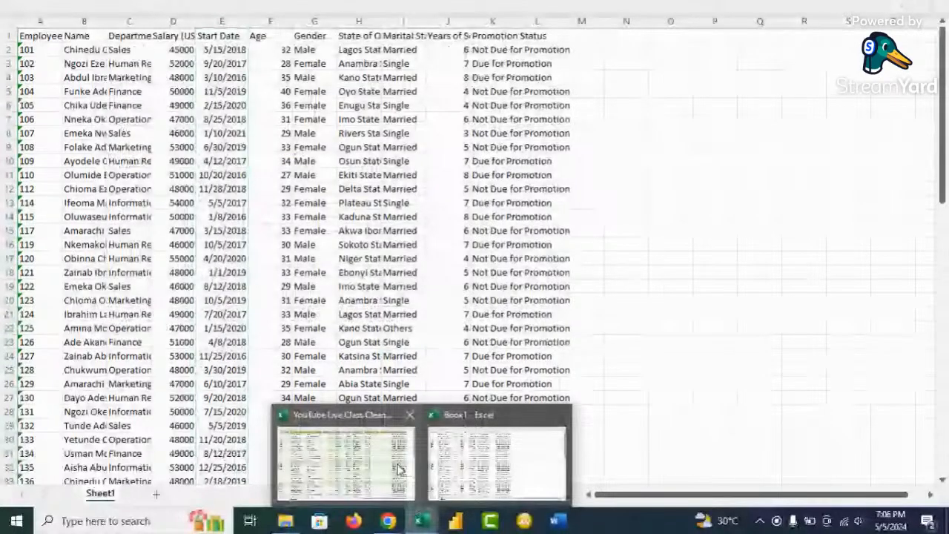
{"action": "left_click", "coordinate": [398, 469]}
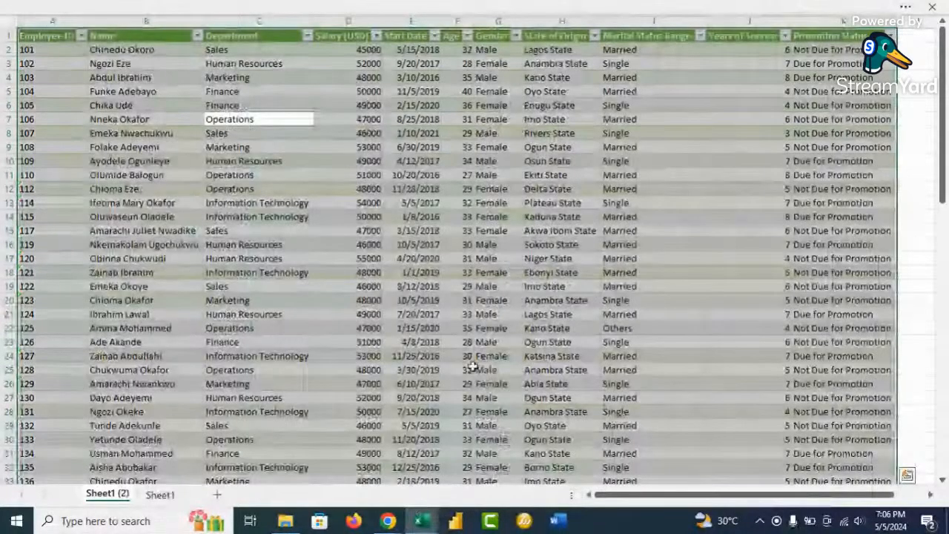
{"action": "left_click", "coordinate": [435, 521]}
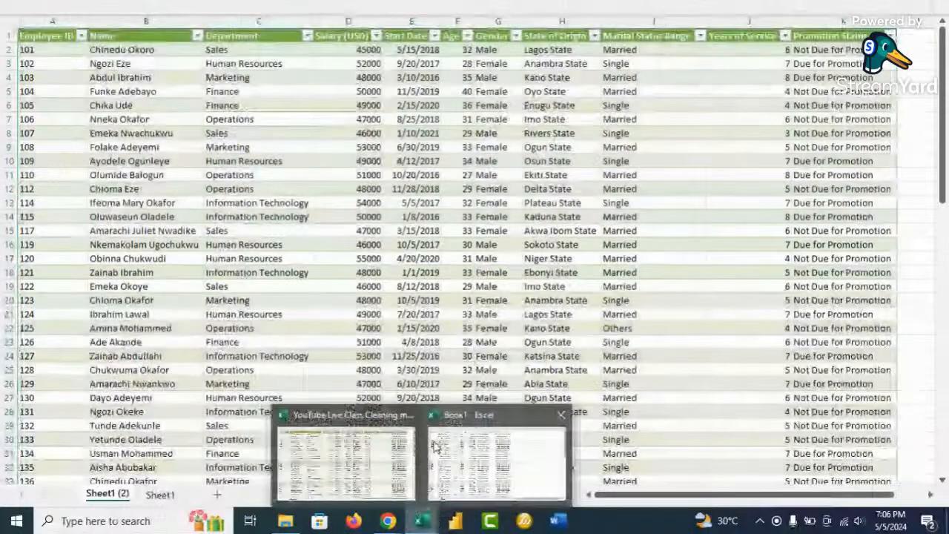
{"action": "left_click", "coordinate": [436, 445]}
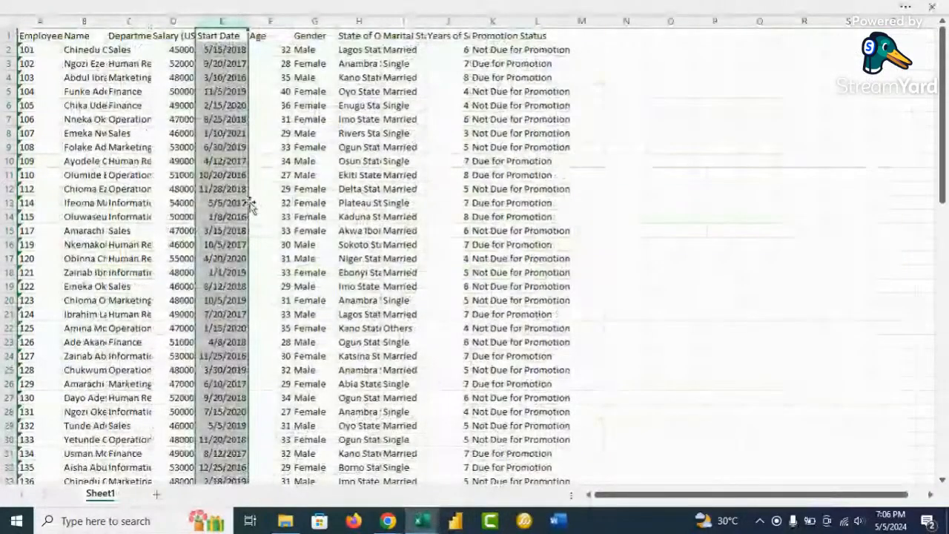
{"action": "left_click", "coordinate": [173, 20]}
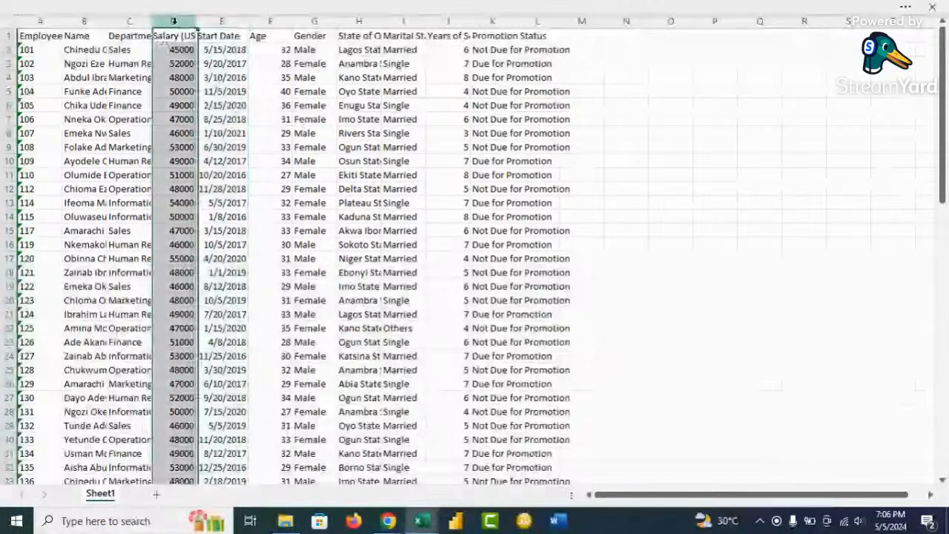
{"action": "right_click", "coordinate": [174, 21]}
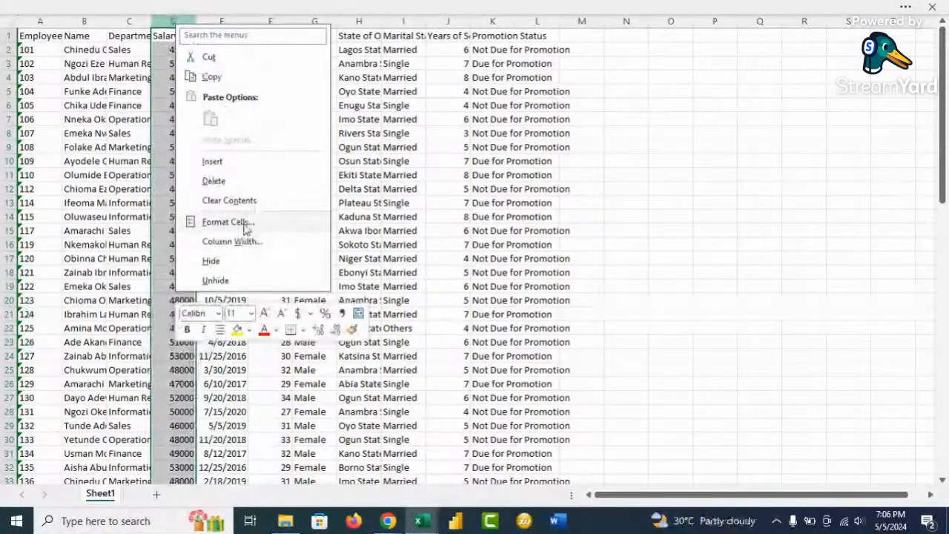
{"action": "left_click", "coordinate": [245, 222]}
{"action": "left_click", "coordinate": [88, 127]}
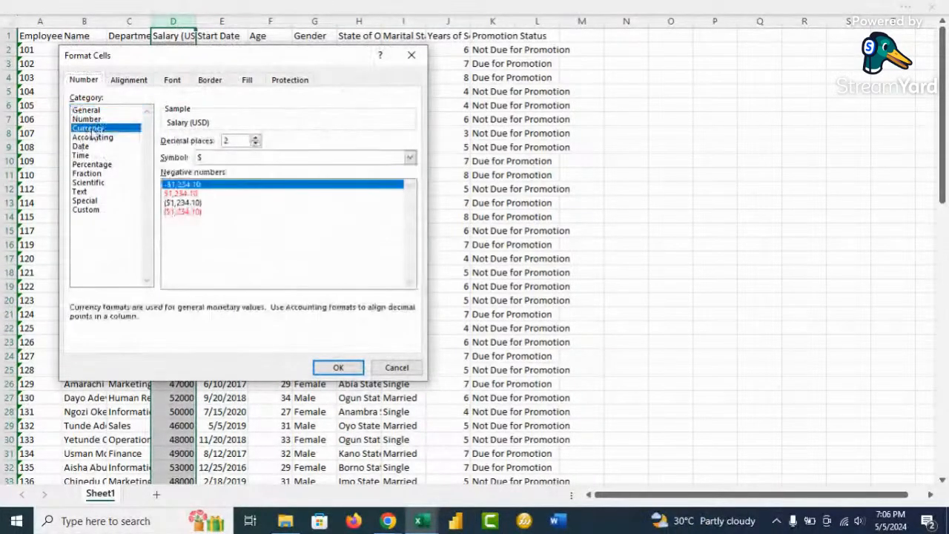
{"action": "left_click", "coordinate": [255, 144]}
{"action": "left_click", "coordinate": [255, 144]}
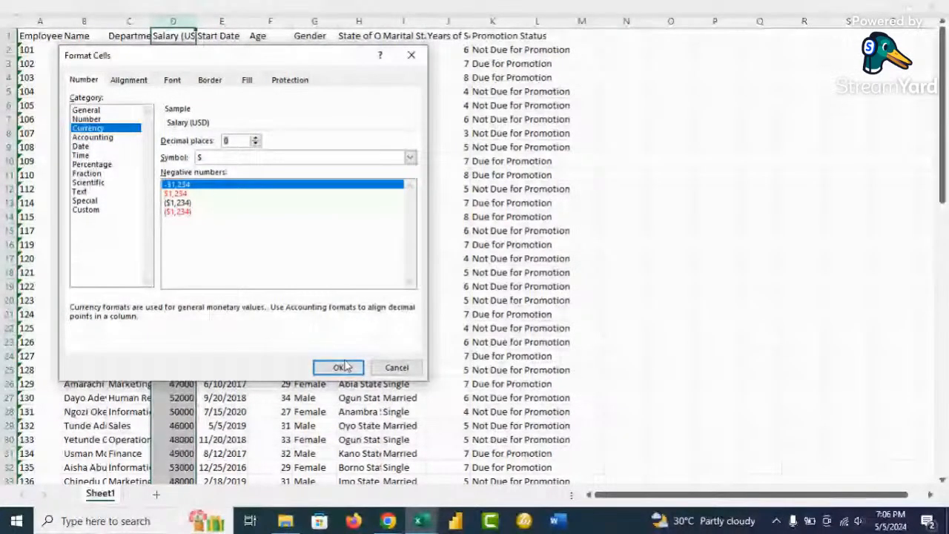
{"action": "left_click", "coordinate": [411, 55]}
{"action": "left_click", "coordinate": [360, 175]}
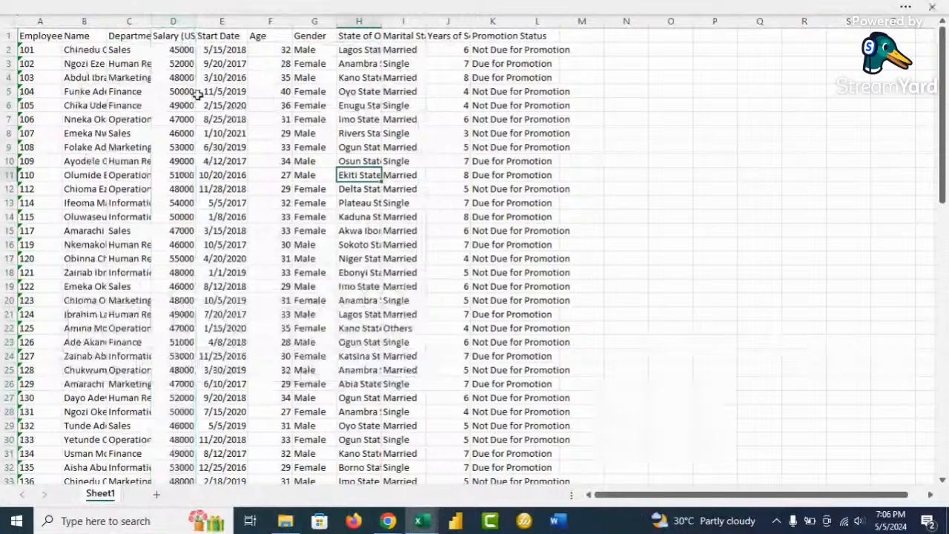
Step: Load the whole employee range, A1:K81, into Power Query as a table with headers
{"action": "left_click", "coordinate": [36, 36]}
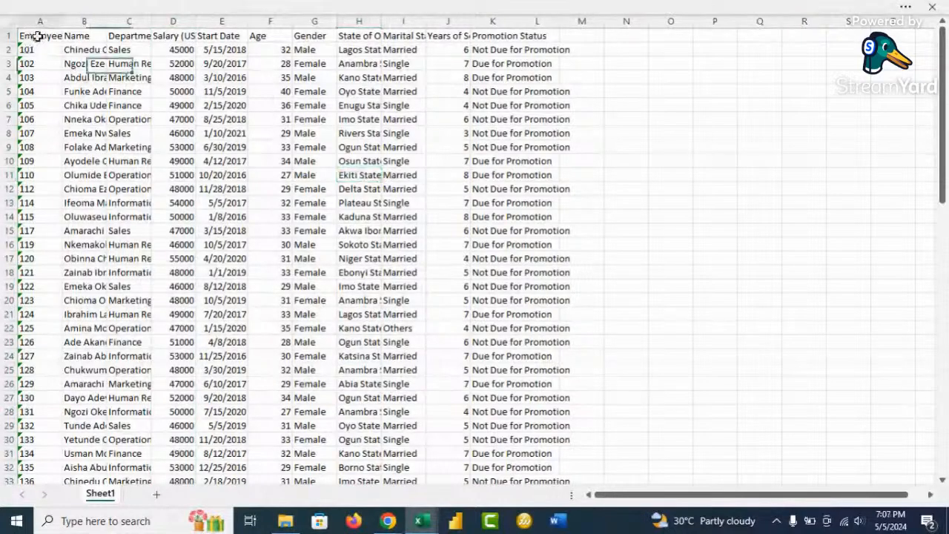
{"action": "key", "text": "ctrl+shift+Right"}
{"action": "key", "text": "ctrl+shift+Down"}
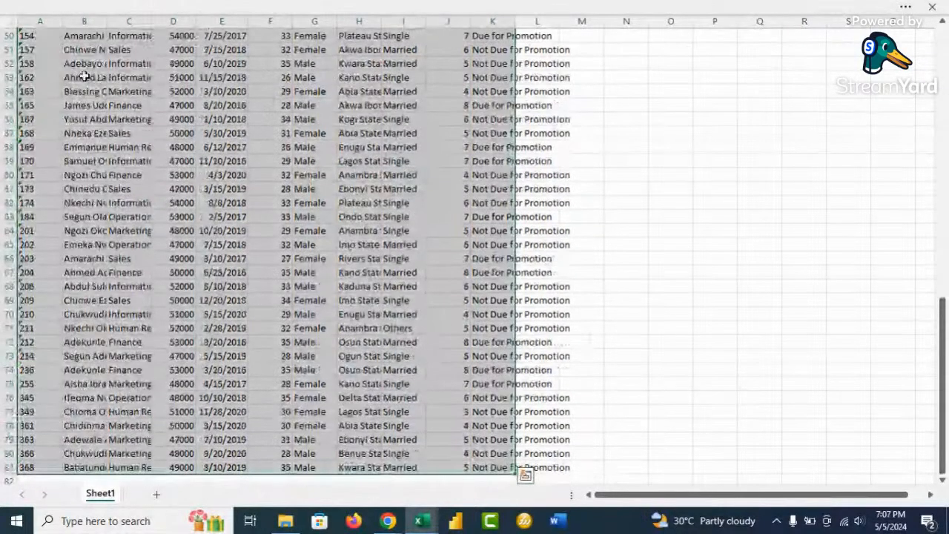
{"action": "scroll", "coordinate": [167, 104], "scroll_direction": "up", "scroll_amount": 8}
{"action": "scroll", "coordinate": [168, 104], "scroll_direction": "up", "scroll_amount": 8}
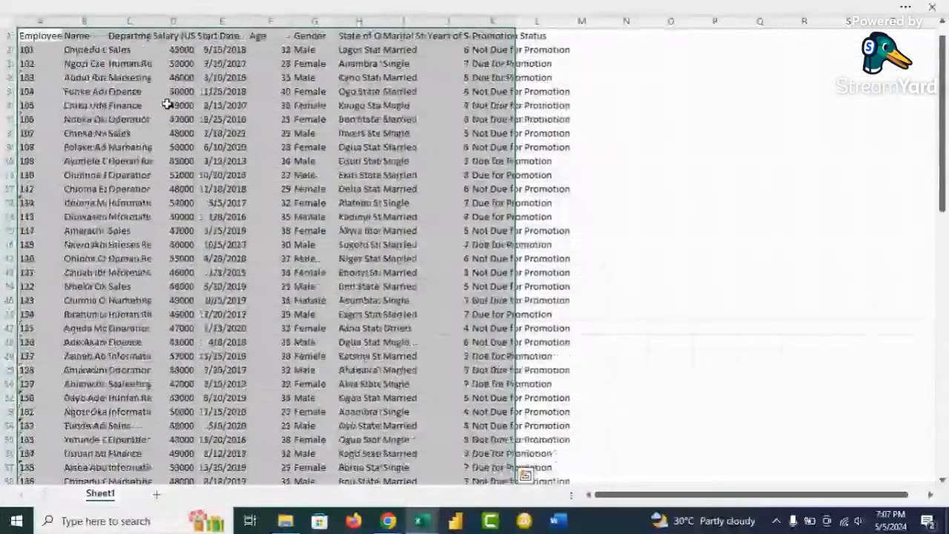
{"action": "left_click", "coordinate": [190, 8]}
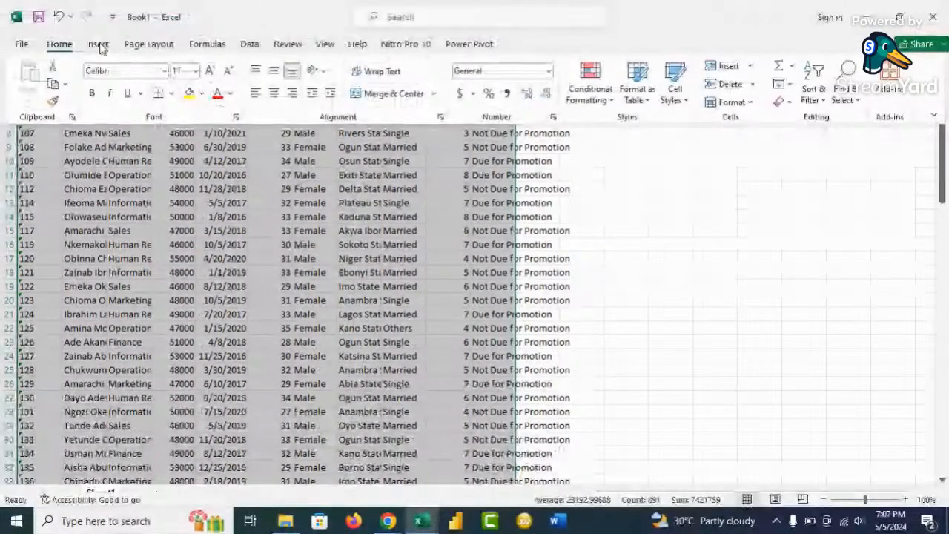
{"action": "left_click", "coordinate": [250, 44]}
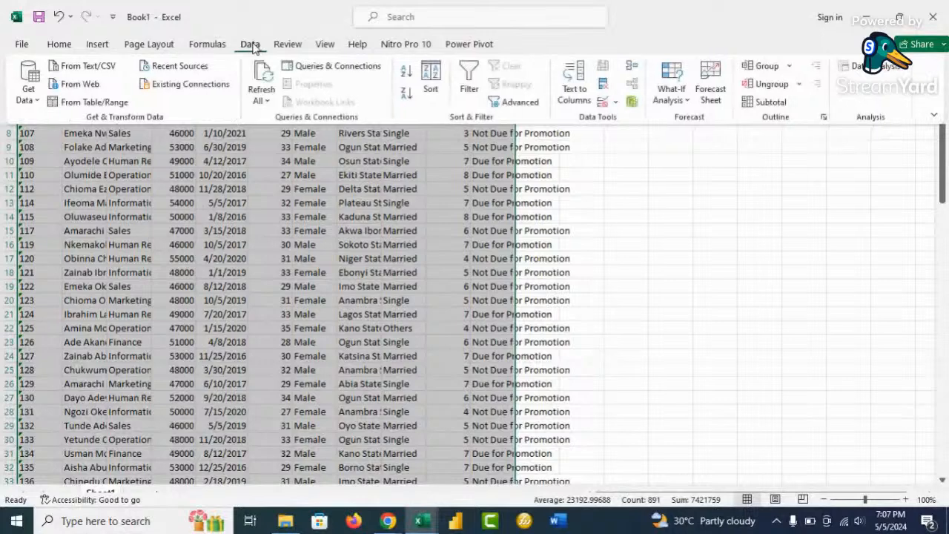
{"action": "left_click", "coordinate": [93, 104]}
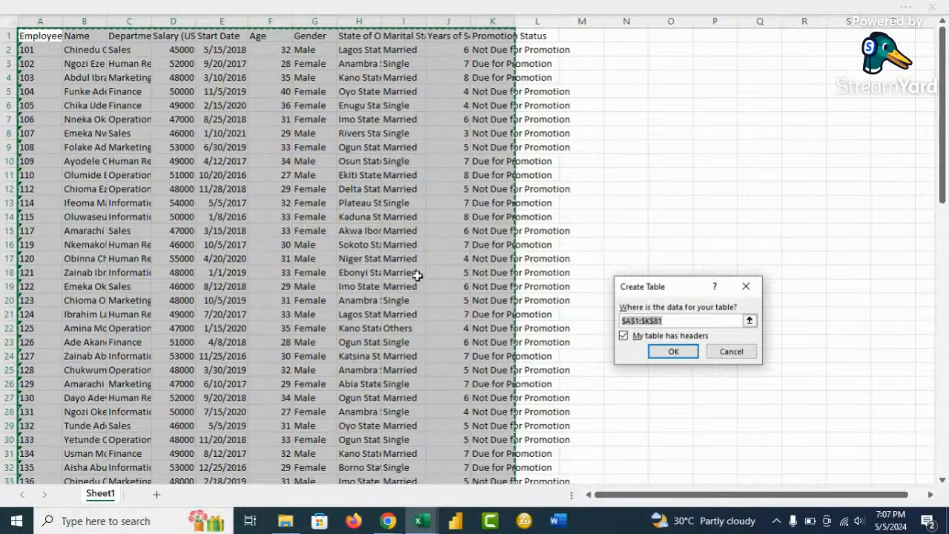
{"action": "left_click", "coordinate": [672, 353]}
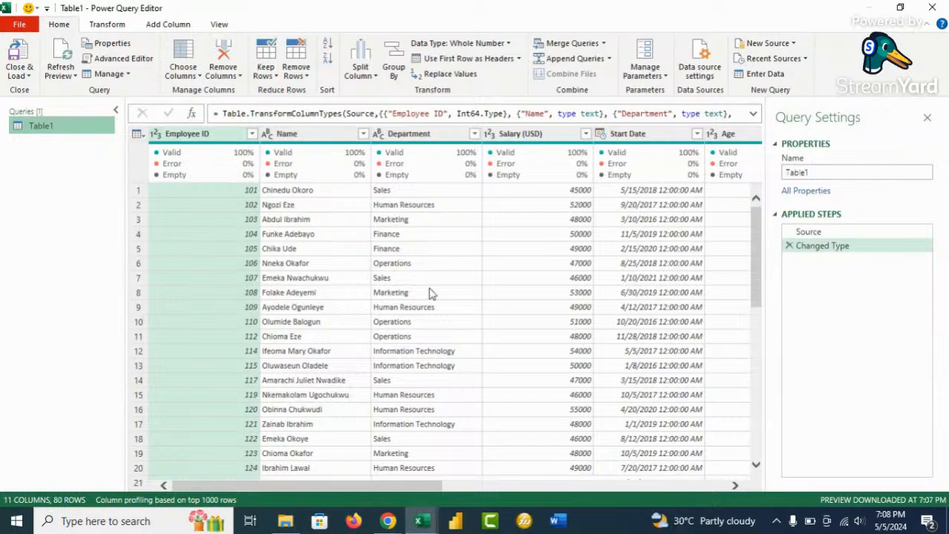
Step: Change the Employee ID column's data type to Text, replacing the current conversion
{"action": "left_click_drag", "start_coordinate": [309, 486], "coordinate": [259, 511]}
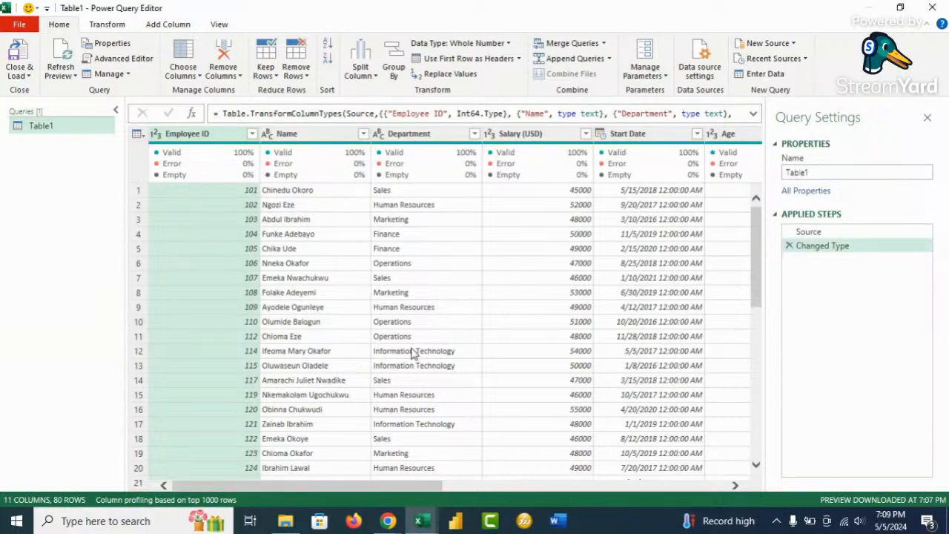
{"action": "left_click", "coordinate": [155, 133]}
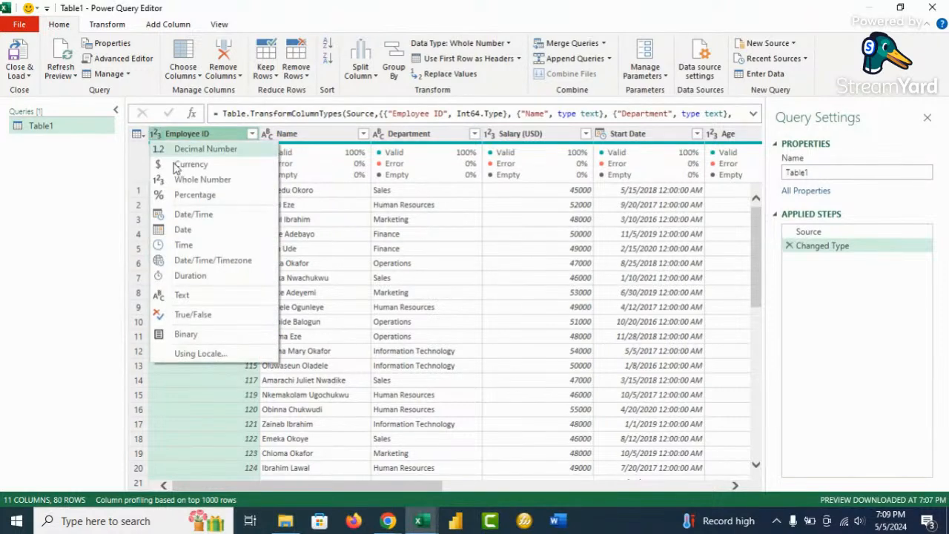
{"action": "left_click", "coordinate": [191, 295]}
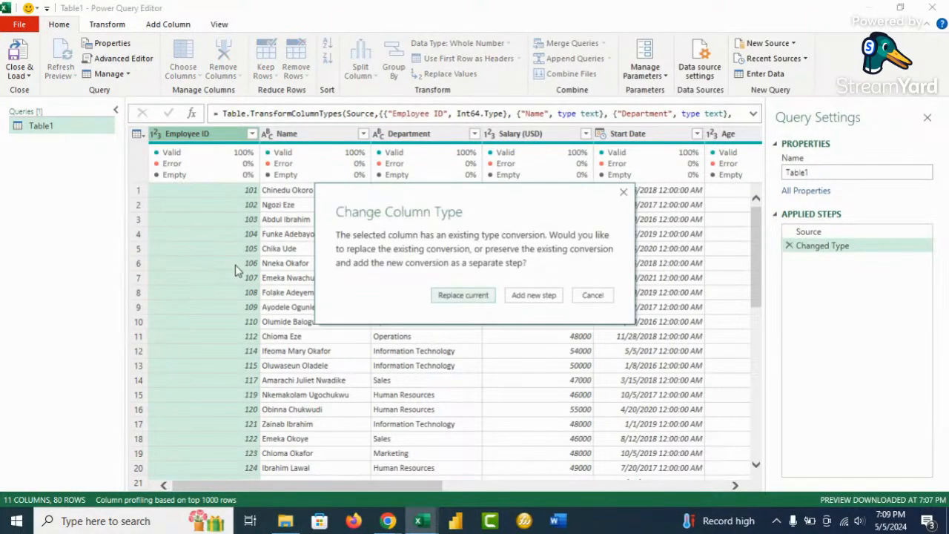
{"action": "left_click", "coordinate": [464, 295]}
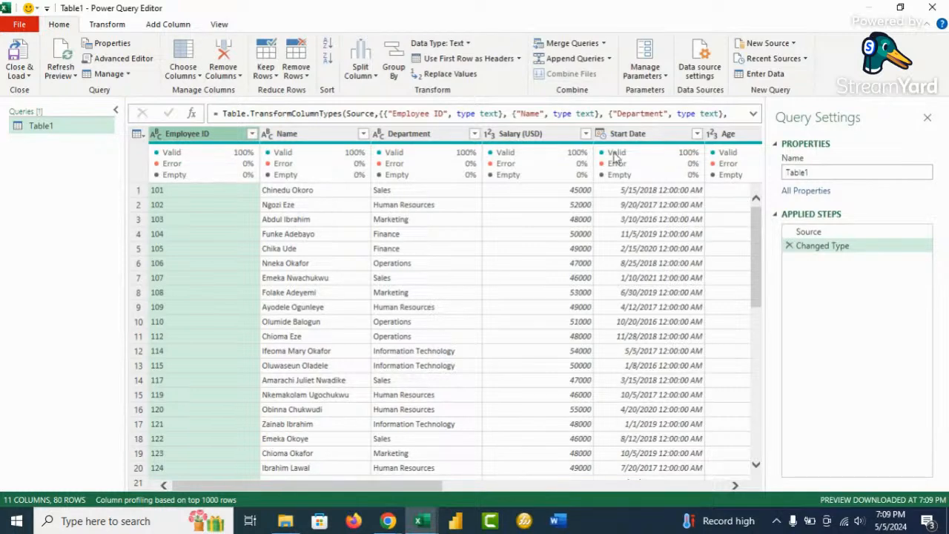
Step: Change the Salary (USD) column's data type to Currency, replacing the current conversion
{"action": "left_click", "coordinate": [491, 137]}
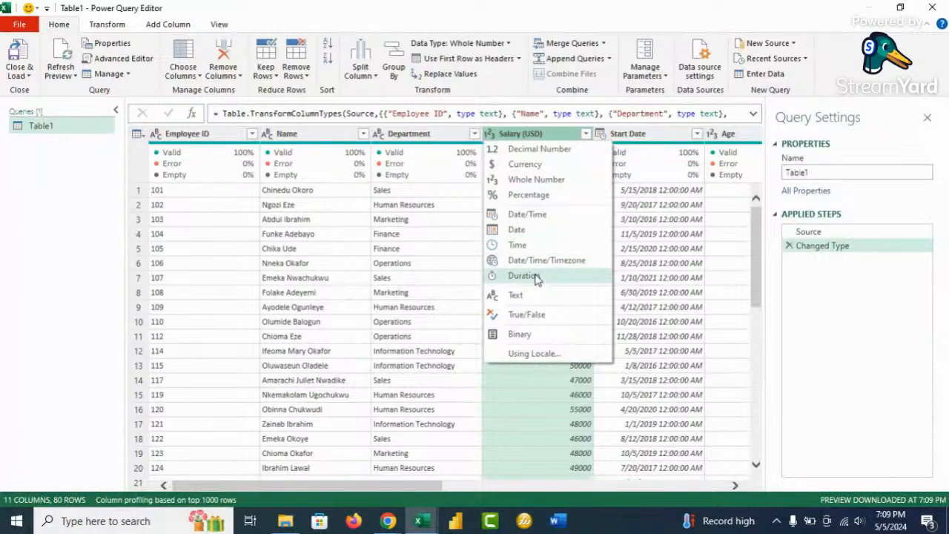
{"action": "left_click", "coordinate": [551, 165]}
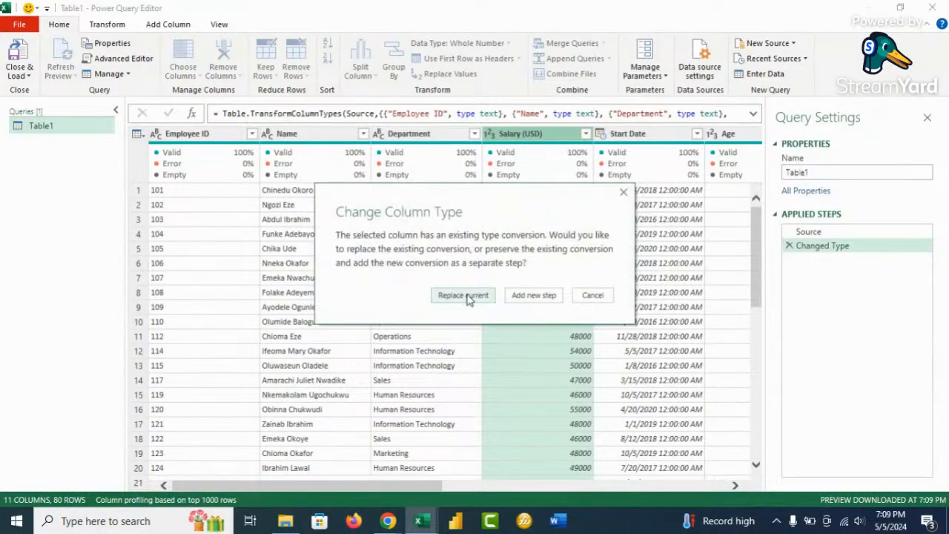
{"action": "left_click", "coordinate": [469, 296]}
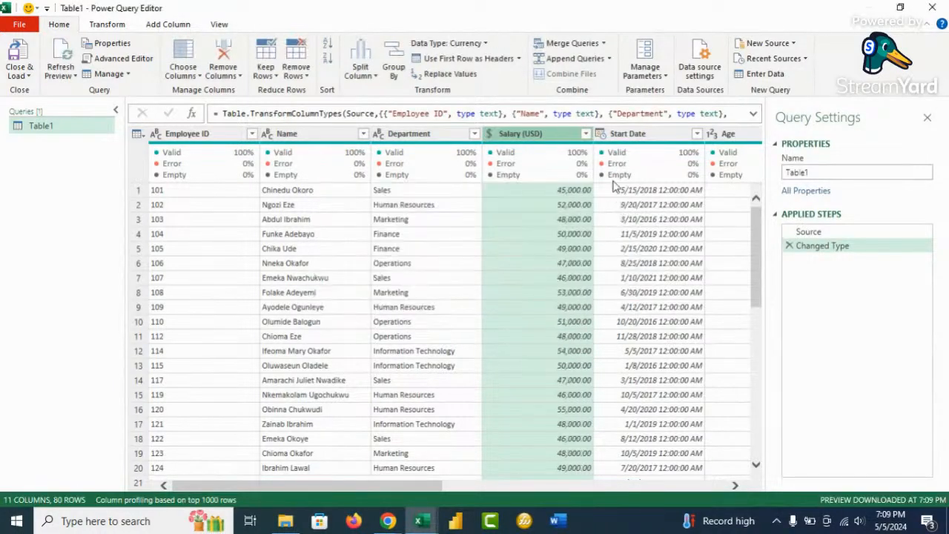
Step: Change the Start Date column's data type to Date, replacing the current conversion, and check the remaining columns' types
{"action": "left_click", "coordinate": [602, 133]}
{"action": "left_click", "coordinate": [623, 233]}
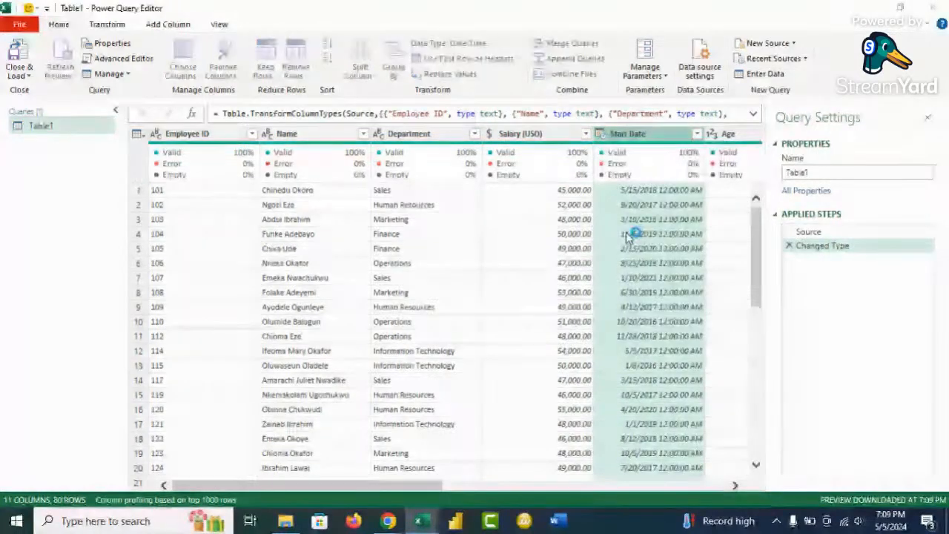
{"action": "left_click", "coordinate": [475, 296]}
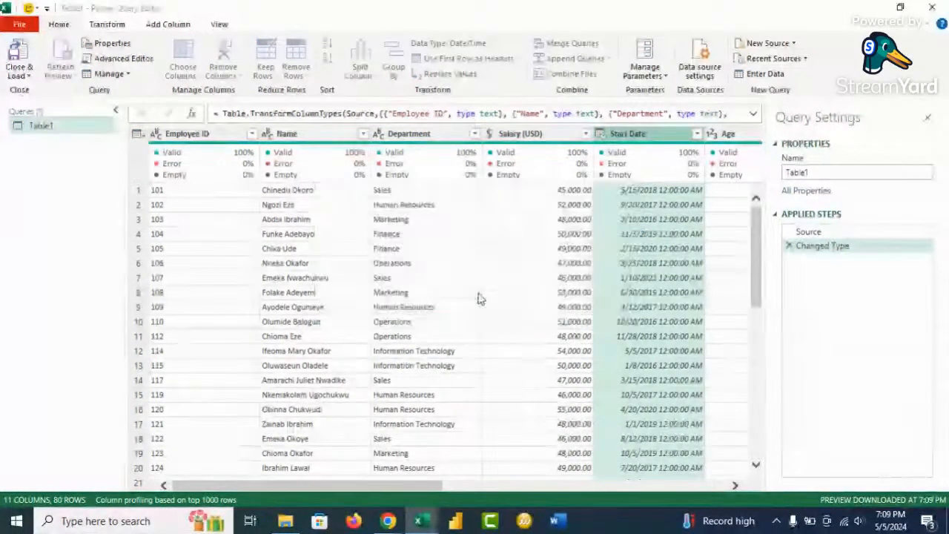
{"action": "left_click_drag", "start_coordinate": [374, 483], "coordinate": [674, 499]}
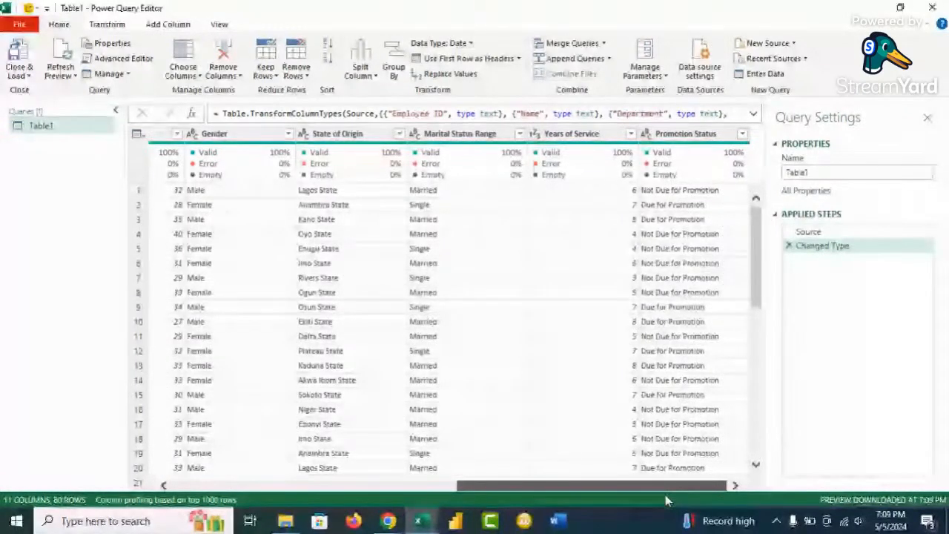
{"action": "left_click_drag", "start_coordinate": [666, 494], "coordinate": [335, 498]}
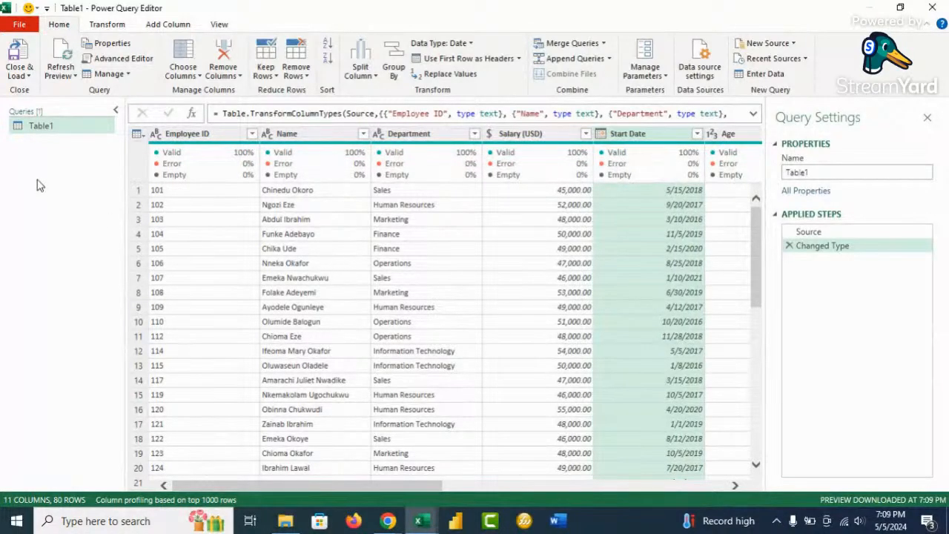
Step: Duplicate the Table1 query and rename the copy DimDepartment
{"action": "right_click", "coordinate": [54, 129]}
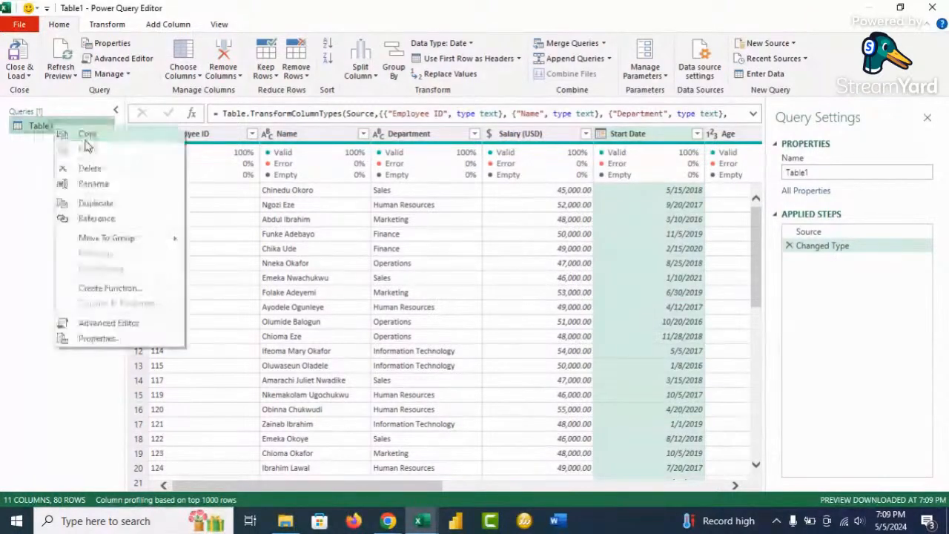
{"action": "left_click", "coordinate": [116, 207]}
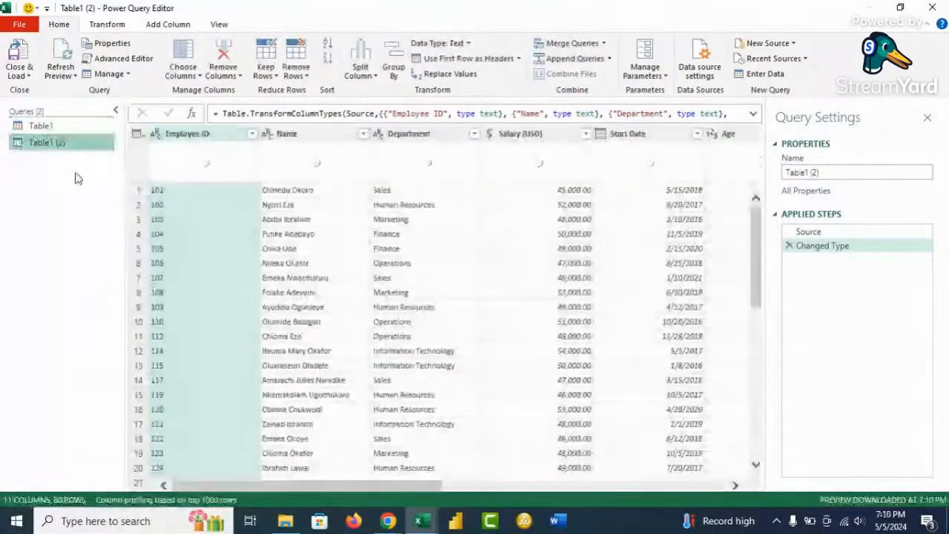
{"action": "double_click", "coordinate": [65, 143]}
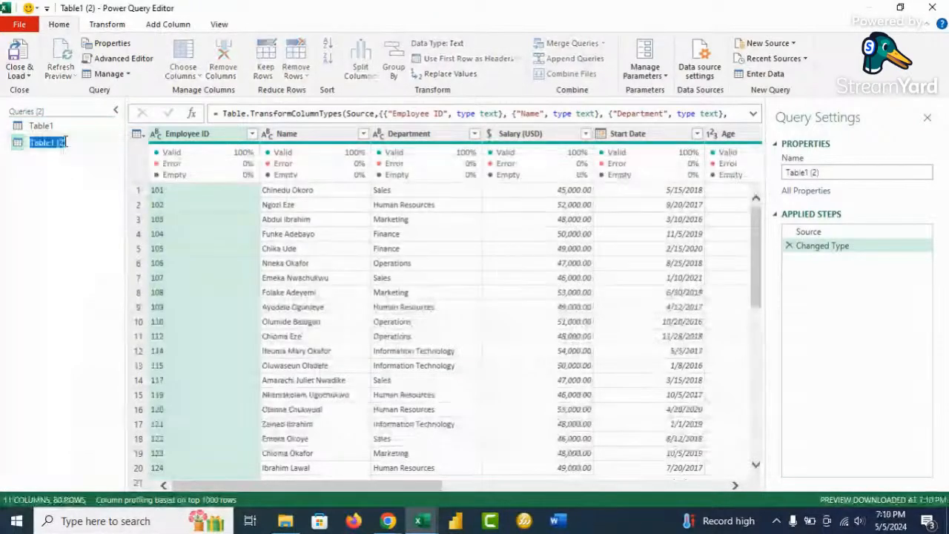
{"action": "type", "text": "Dim"}
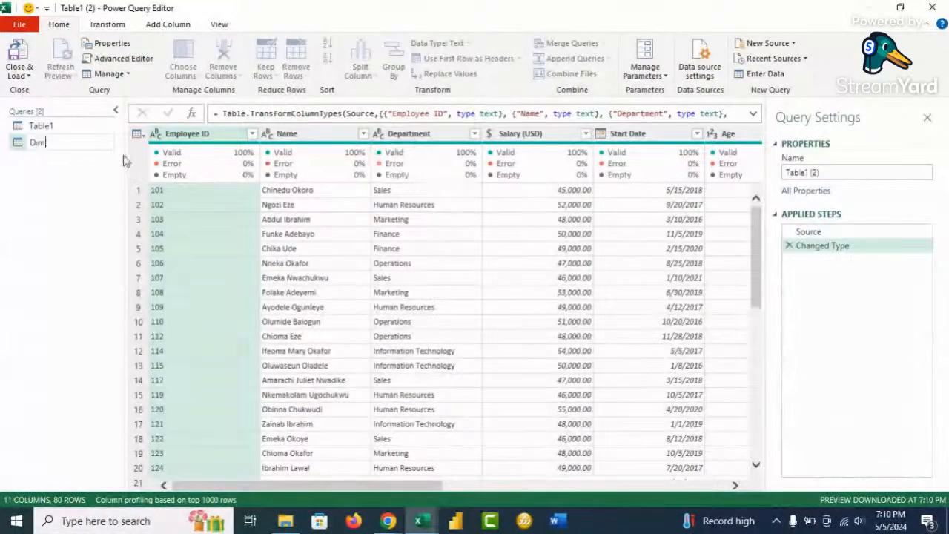
{"action": "type", "text": "Department"}
{"action": "key", "text": "Return"}
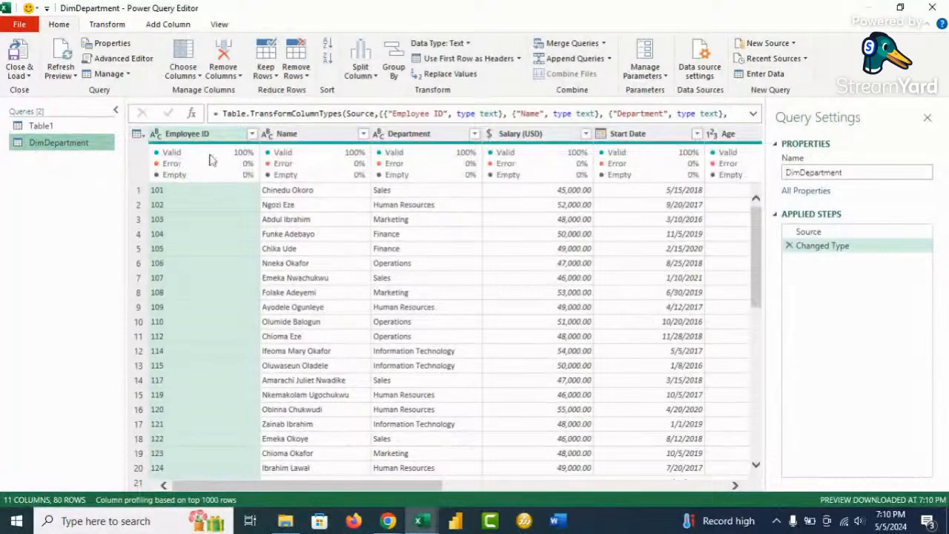
Step: Remove every column except Department from the DimDepartment query
{"action": "mouse_move", "coordinate": [209, 171]}
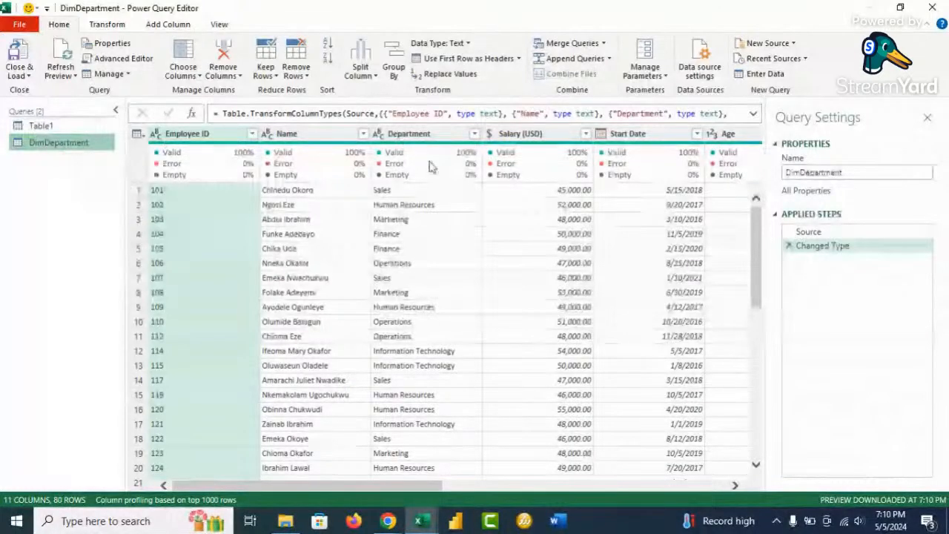
{"action": "mouse_move", "coordinate": [428, 168]}
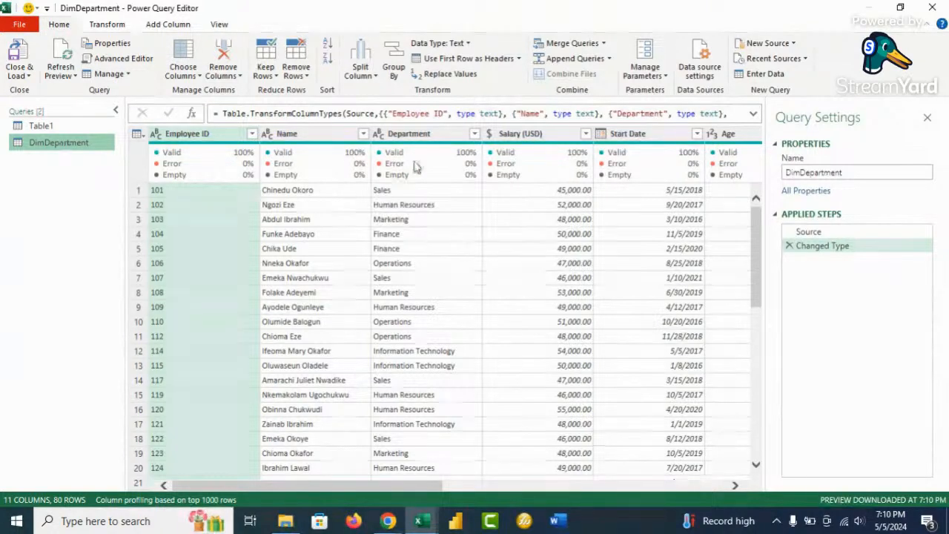
{"action": "right_click", "coordinate": [426, 139]}
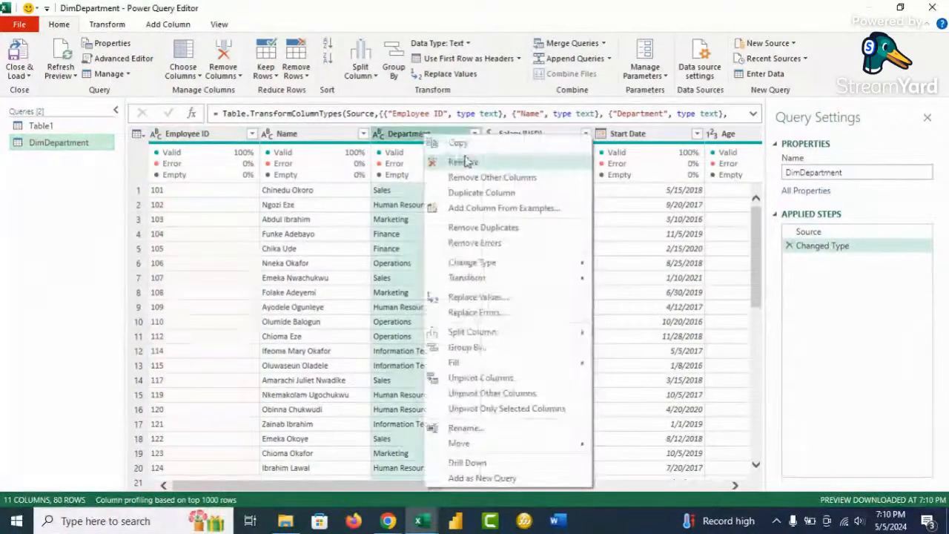
{"action": "left_click", "coordinate": [501, 184]}
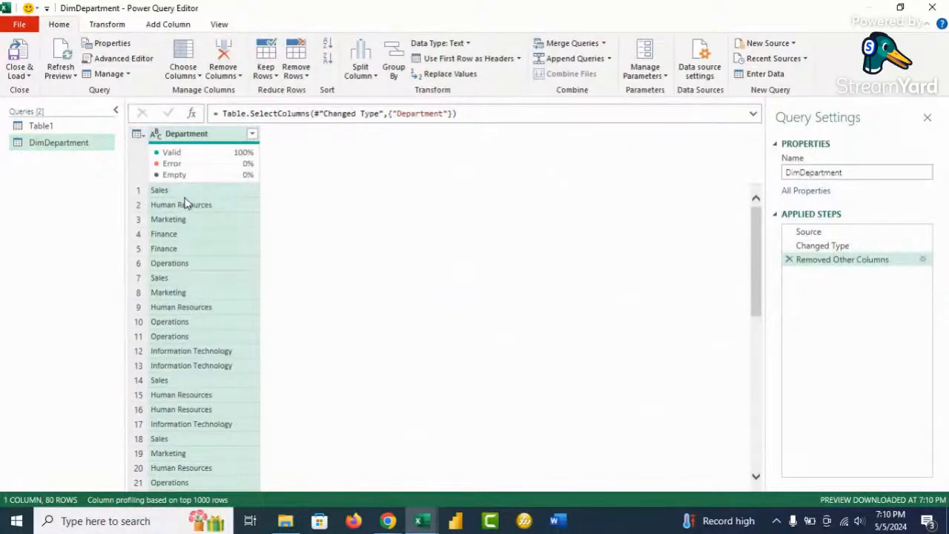
Step: Look through the Department entries and remove the duplicates from the column
{"action": "mouse_move", "coordinate": [192, 172]}
{"action": "mouse_move", "coordinate": [172, 185]}
{"action": "scroll", "coordinate": [198, 230], "scroll_direction": "down", "scroll_amount": 6}
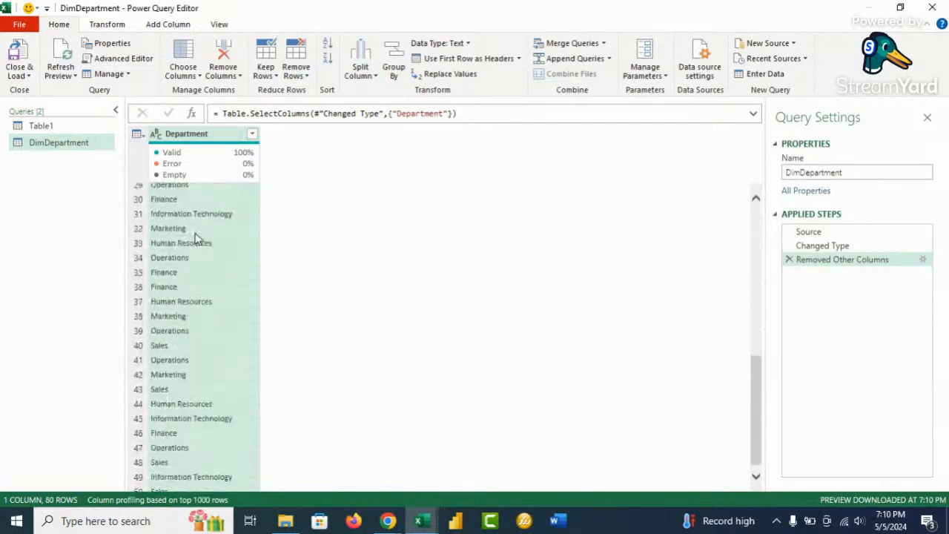
{"action": "scroll", "coordinate": [197, 239], "scroll_direction": "up", "scroll_amount": 6}
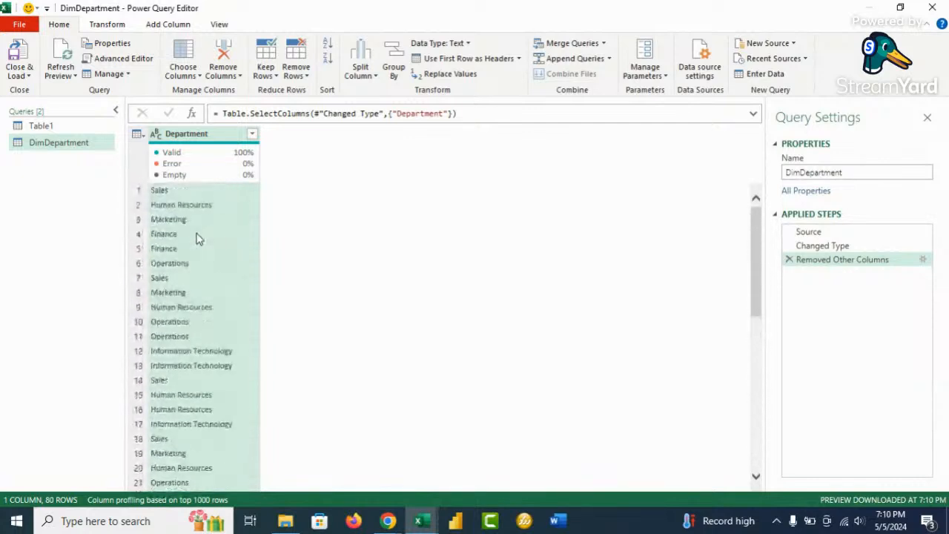
{"action": "right_click", "coordinate": [208, 141]}
{"action": "left_click", "coordinate": [280, 230]}
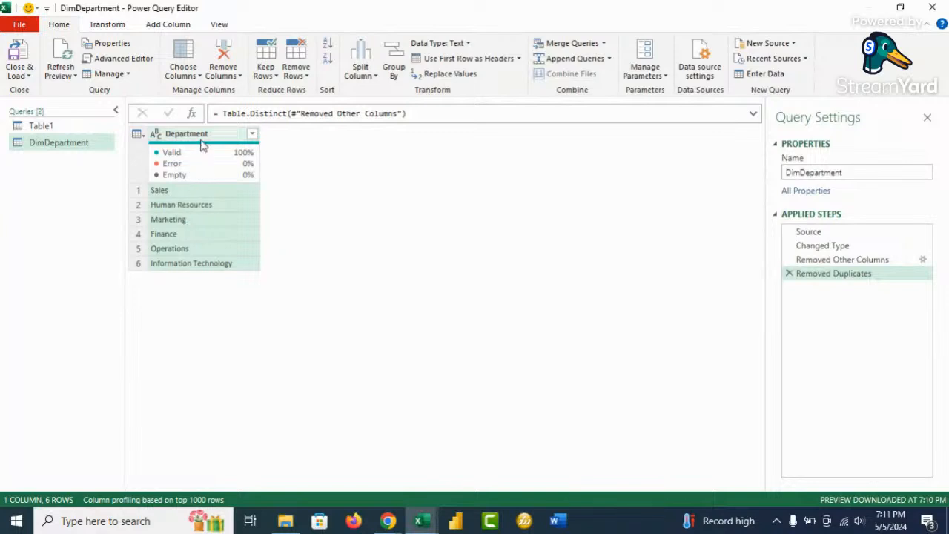
Step: Add an index column starting from 1 to the DimDepartment query
{"action": "left_click", "coordinate": [170, 25]}
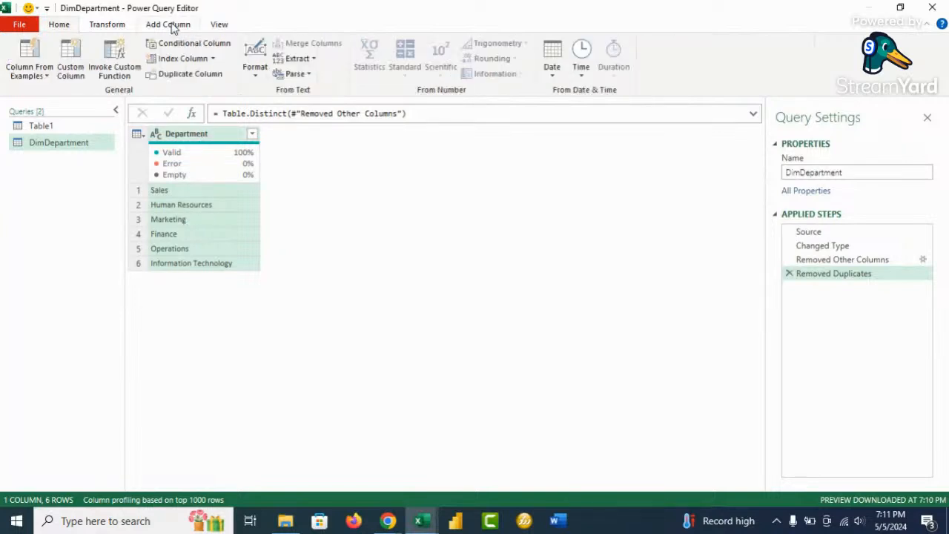
{"action": "left_click", "coordinate": [212, 58]}
{"action": "left_click", "coordinate": [189, 89]}
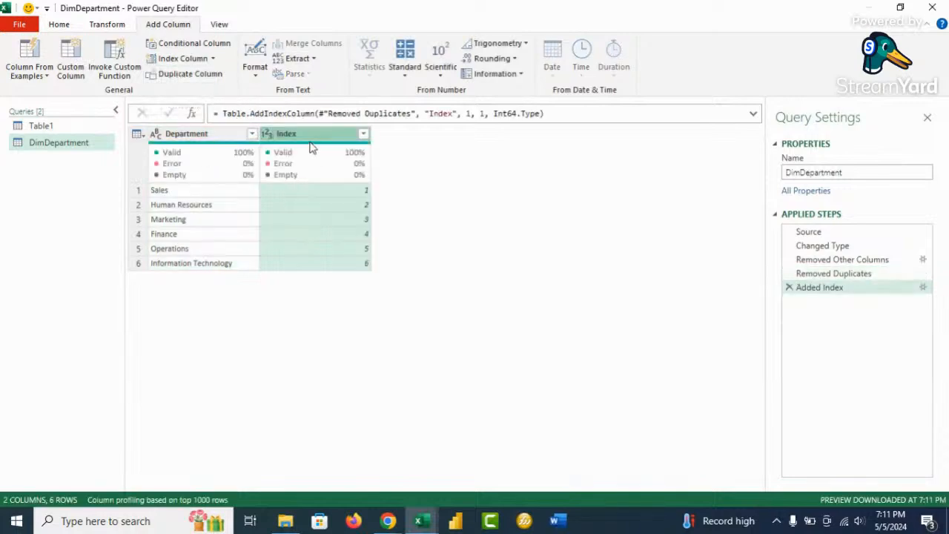
Step: Move the Index column in front of Department and rename it Dept_ID
{"action": "left_click_drag", "start_coordinate": [318, 140], "coordinate": [199, 139]}
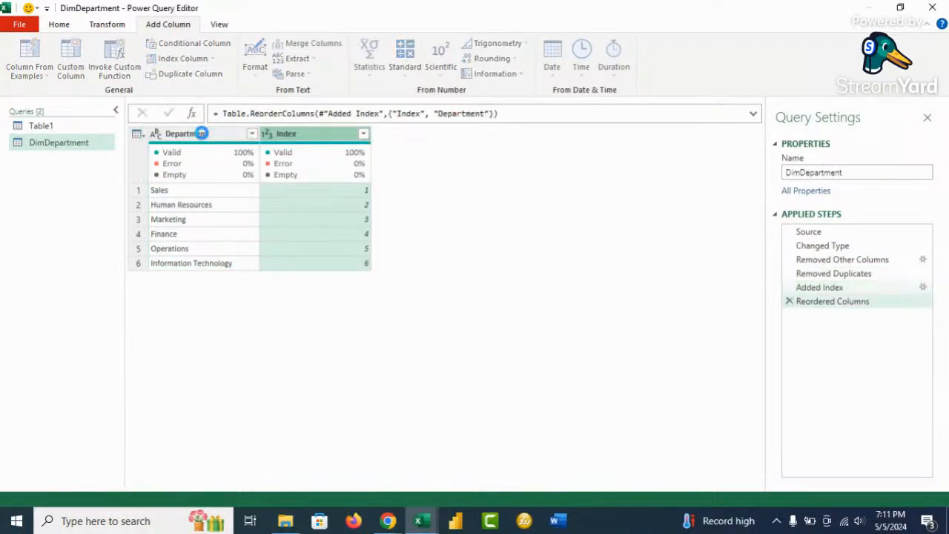
{"action": "double_click", "coordinate": [198, 135]}
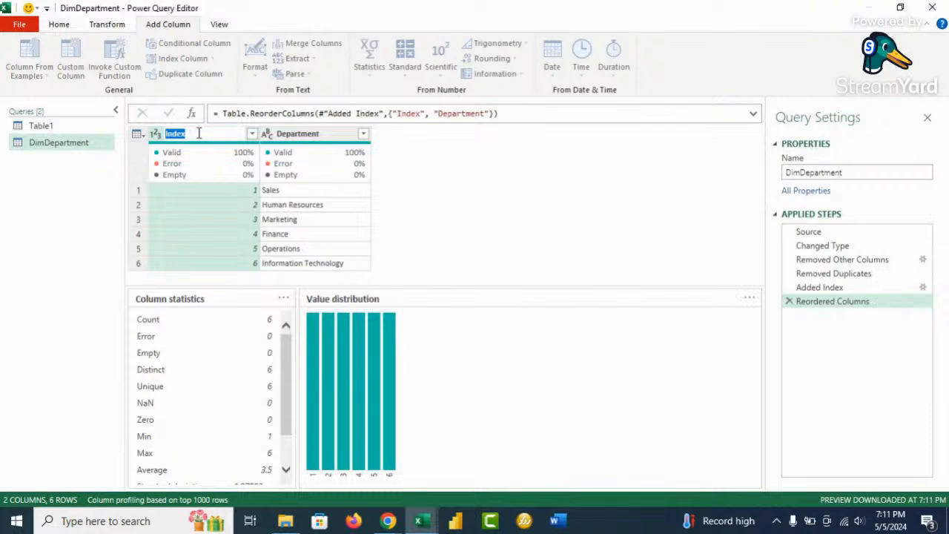
{"action": "type", "text": "Dept_ID"}
{"action": "key", "text": "Return"}
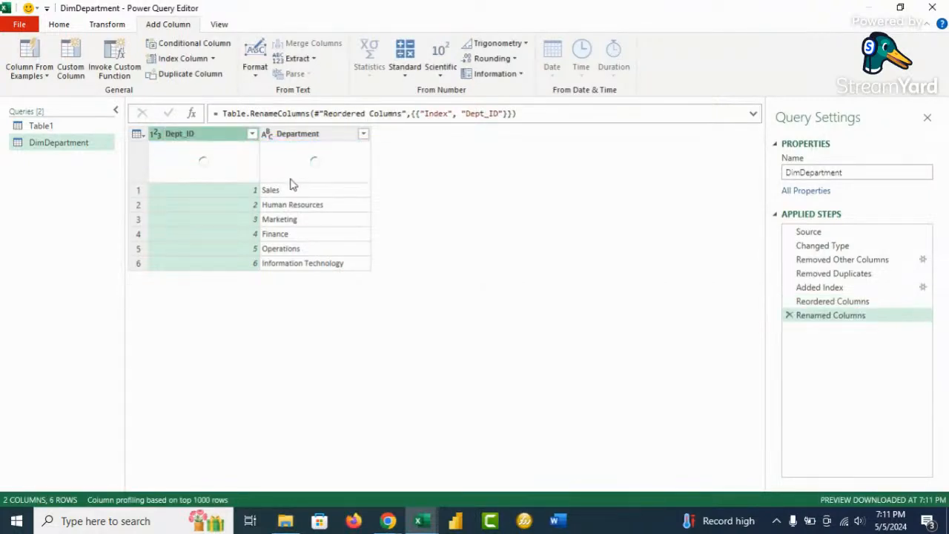
Step: Change the data type of the Dept_ID column in the DimDepartment query to Text
{"action": "left_click", "coordinate": [155, 136]}
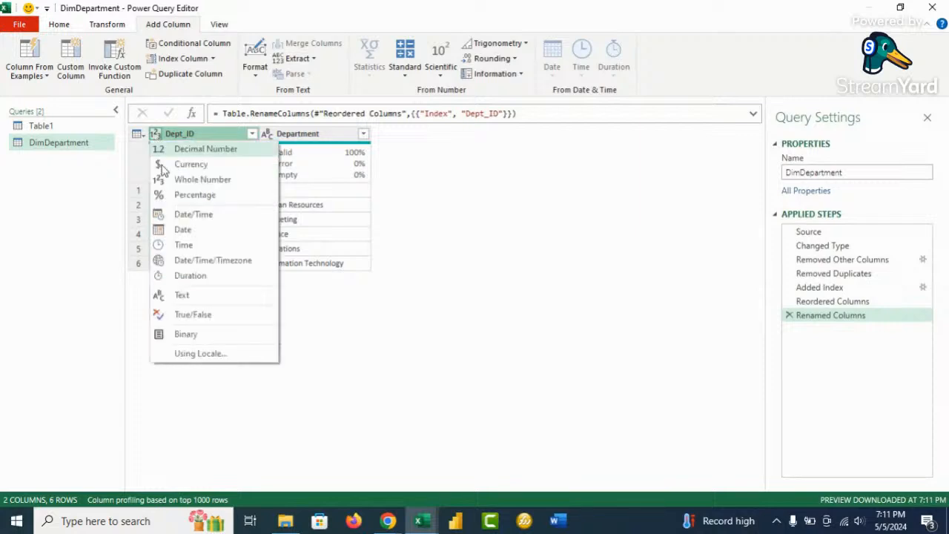
{"action": "left_click", "coordinate": [192, 296]}
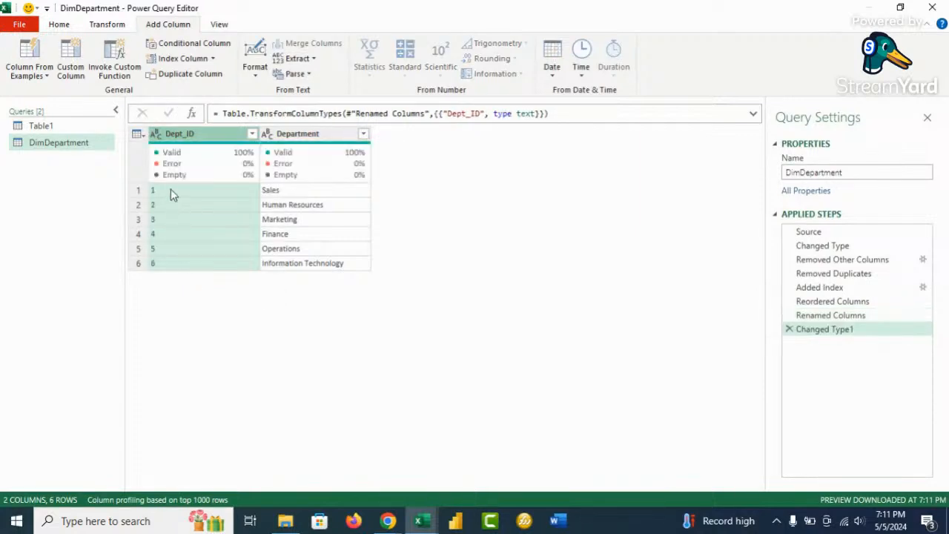
{"action": "mouse_move", "coordinate": [257, 215]}
Step: Compare the Department column of Table1, including its value distribution, with the Dept_ID and Department entries in DimDepartment
{"action": "left_click", "coordinate": [49, 126]}
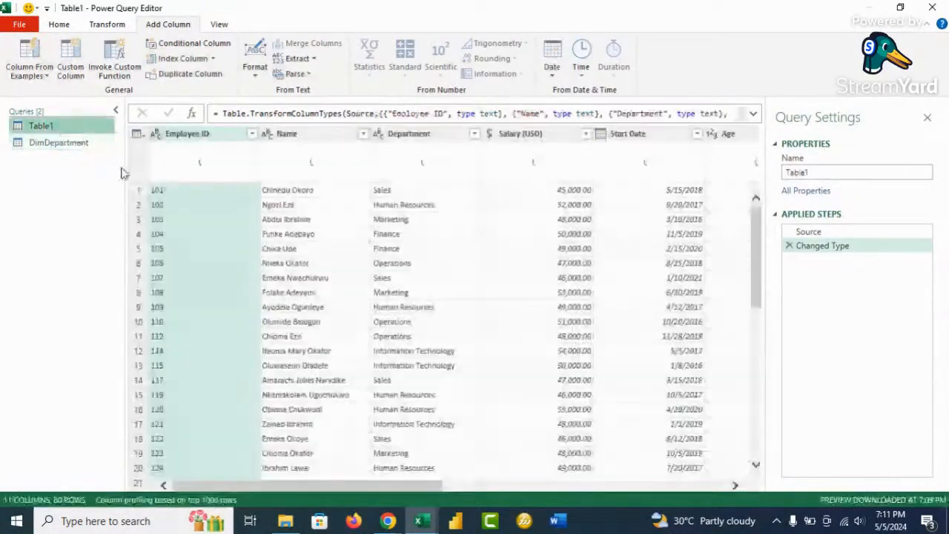
{"action": "left_click", "coordinate": [404, 133]}
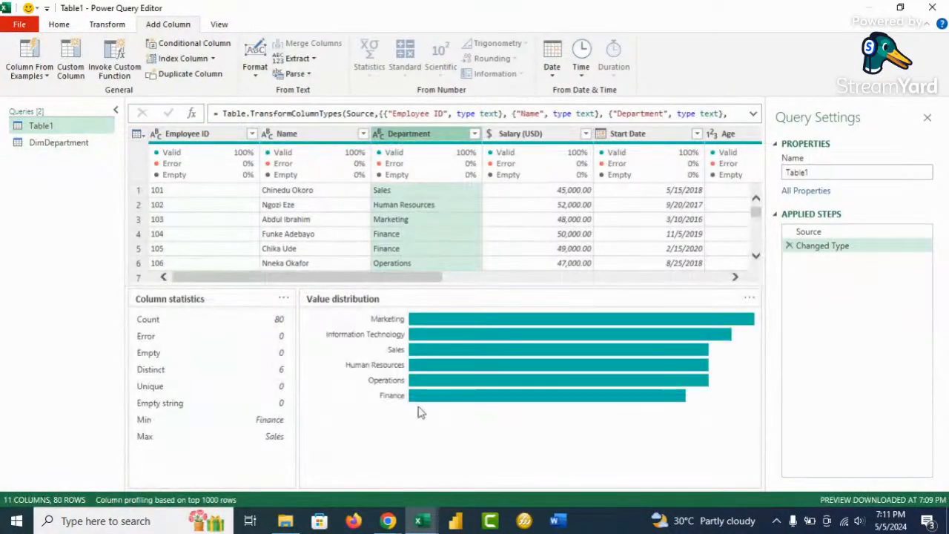
{"action": "left_click", "coordinate": [62, 147]}
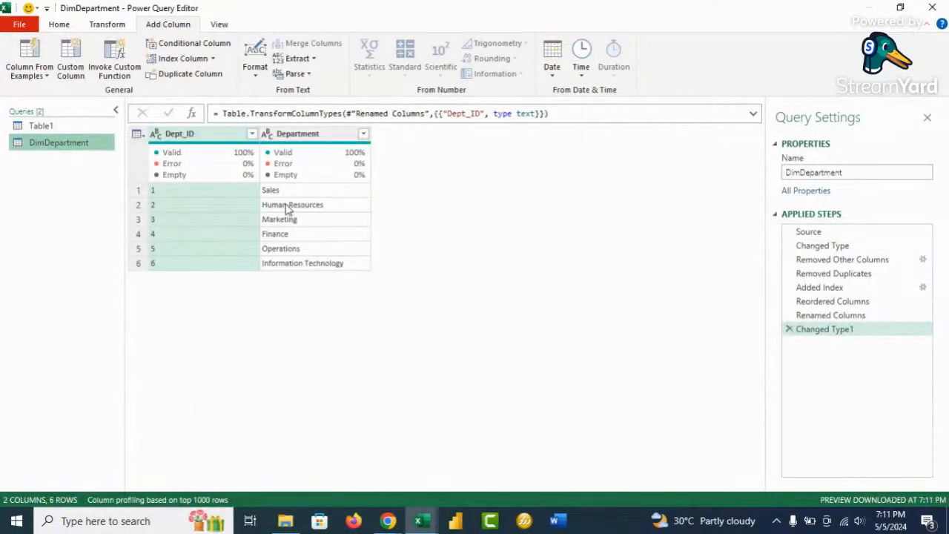
{"action": "left_click", "coordinate": [42, 127]}
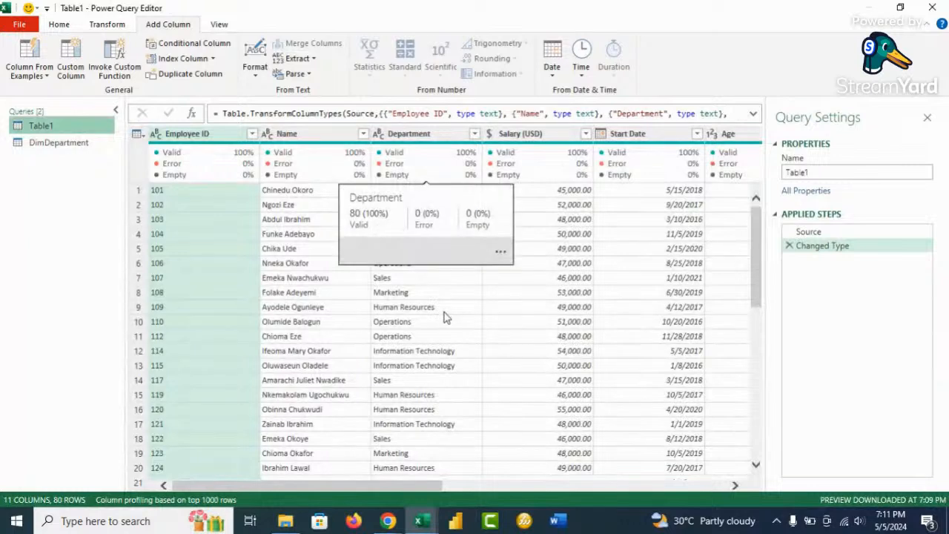
{"action": "left_click", "coordinate": [42, 144]}
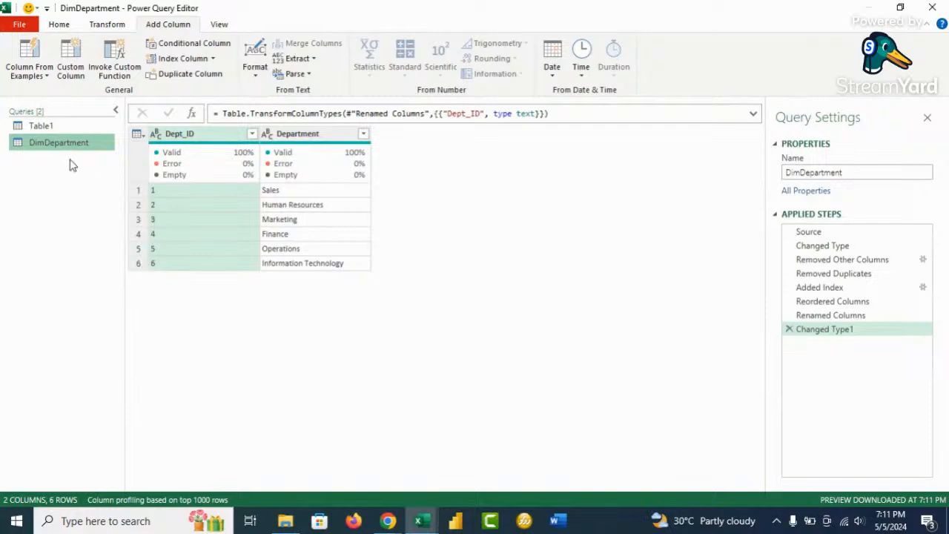
{"action": "left_click", "coordinate": [65, 126]}
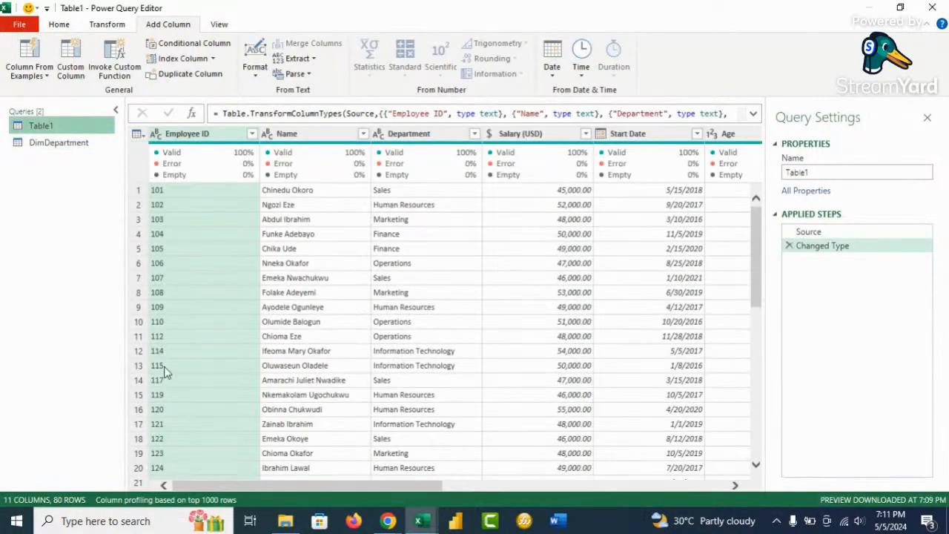
{"action": "scroll", "coordinate": [191, 356], "scroll_direction": "down", "scroll_amount": 3}
{"action": "scroll", "coordinate": [190, 356], "scroll_direction": "up", "scroll_amount": 3}
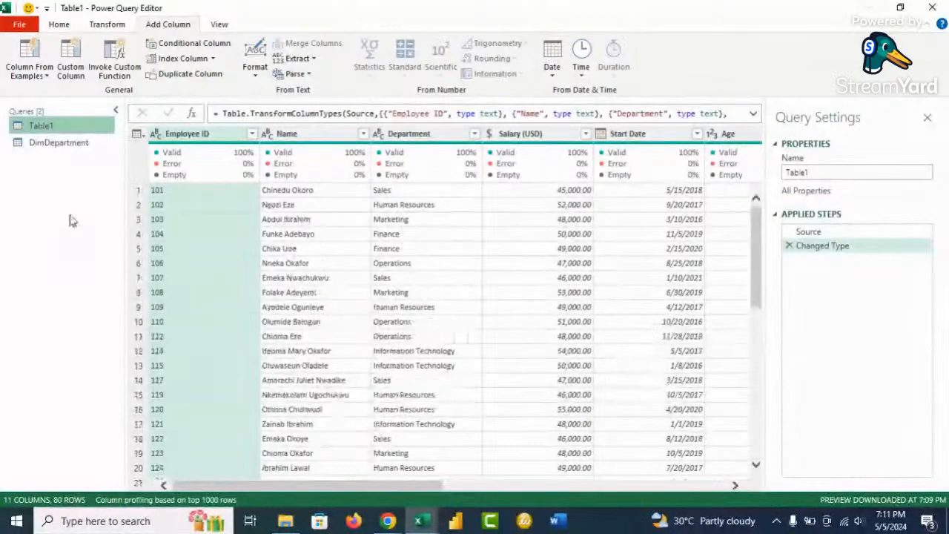
{"action": "left_click", "coordinate": [64, 143]}
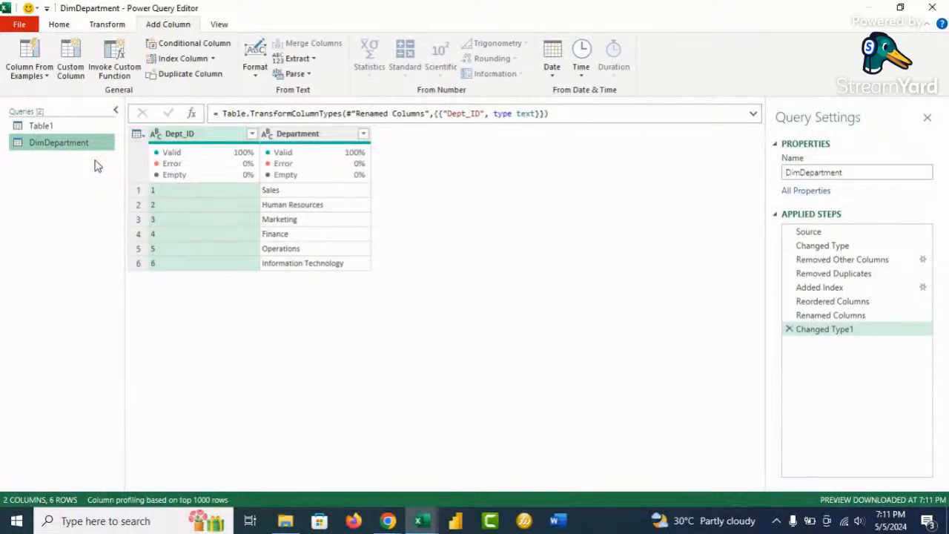
{"action": "left_click", "coordinate": [50, 127]}
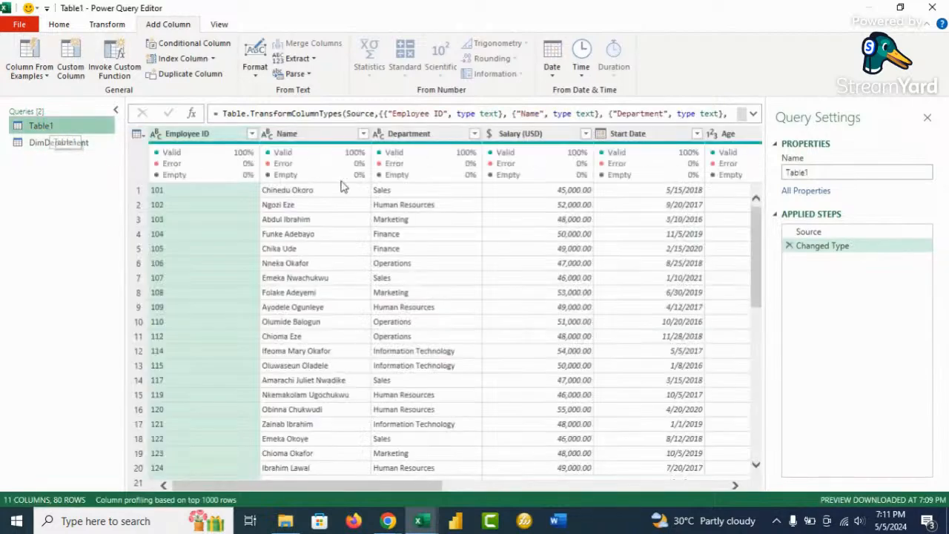
Step: Duplicate the Table1 query and rename the copy as DimSalary
{"action": "right_click", "coordinate": [57, 126]}
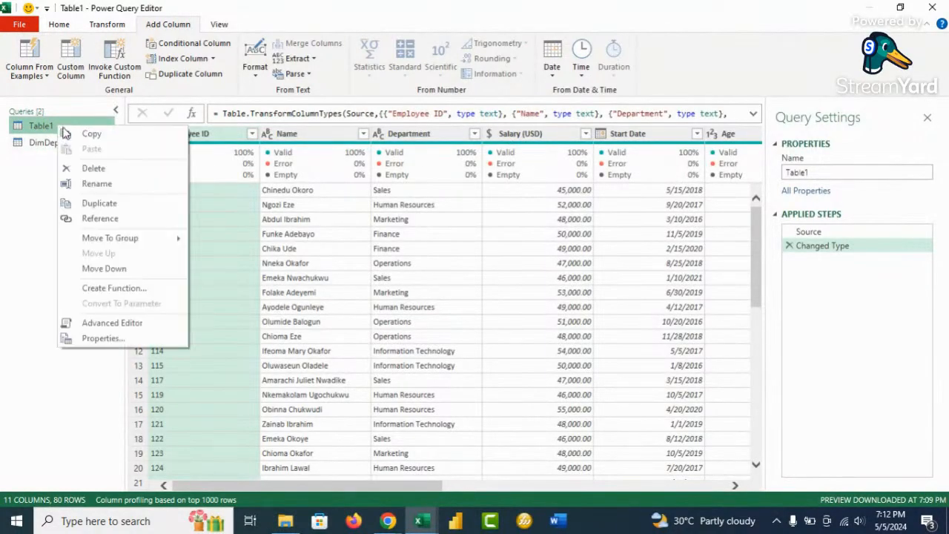
{"action": "left_click", "coordinate": [127, 206]}
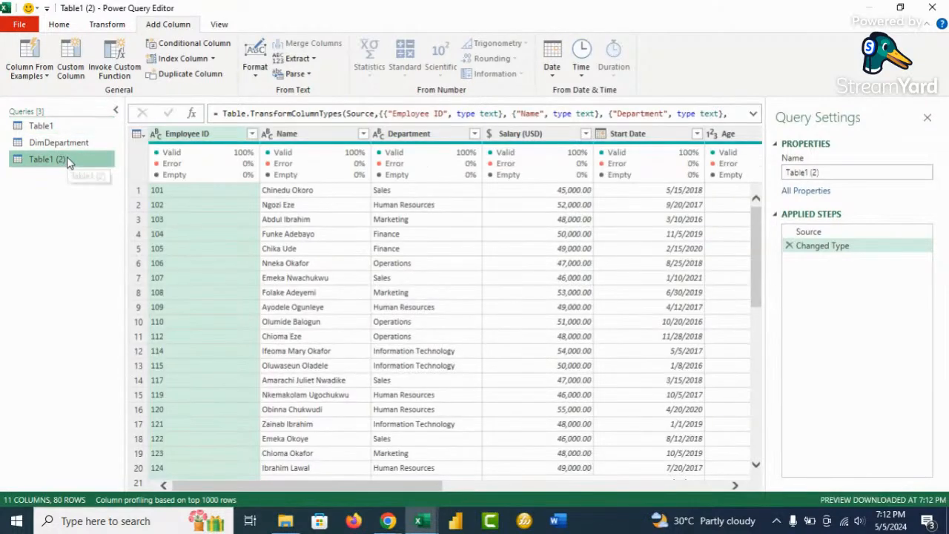
{"action": "right_click", "coordinate": [67, 162]}
{"action": "left_click", "coordinate": [130, 216]}
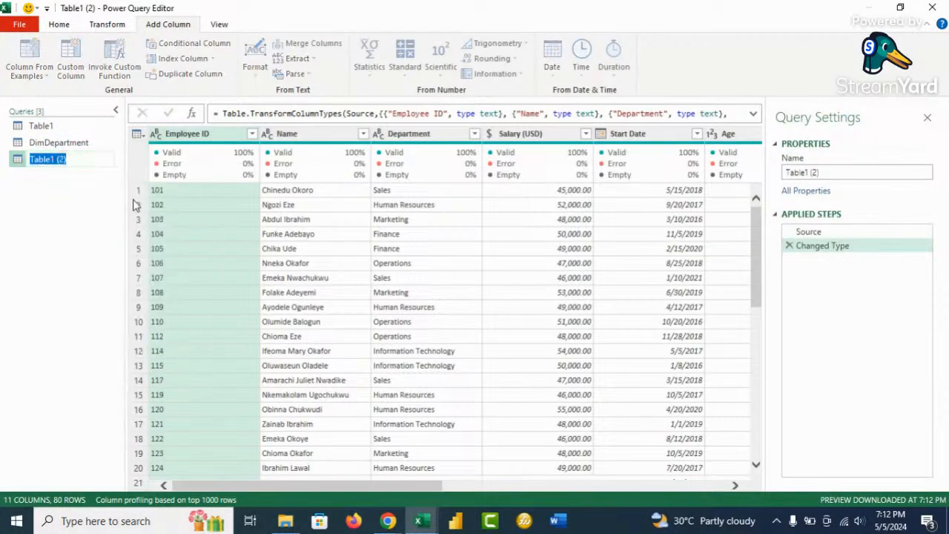
{"action": "type", "text": "DimSala"}
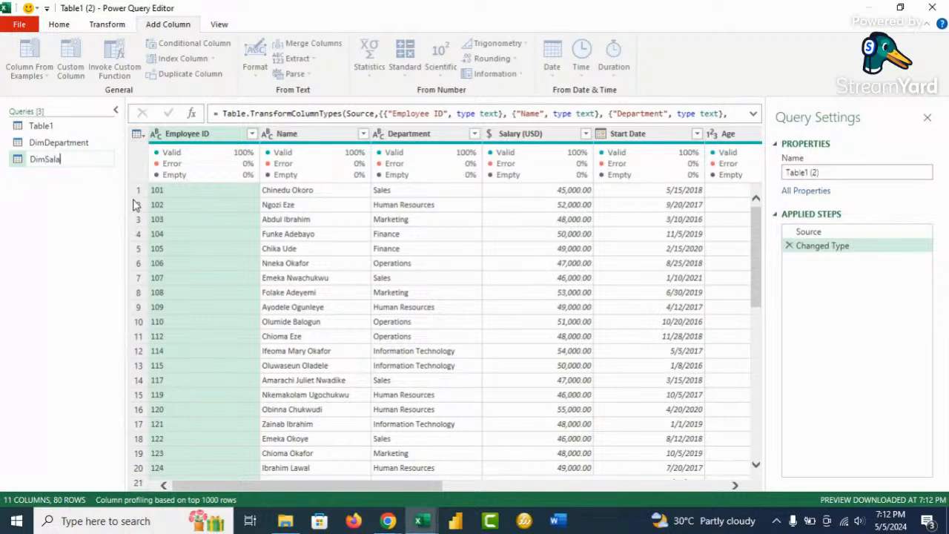
{"action": "type", "text": "ry"}
{"action": "key", "text": "Return"}
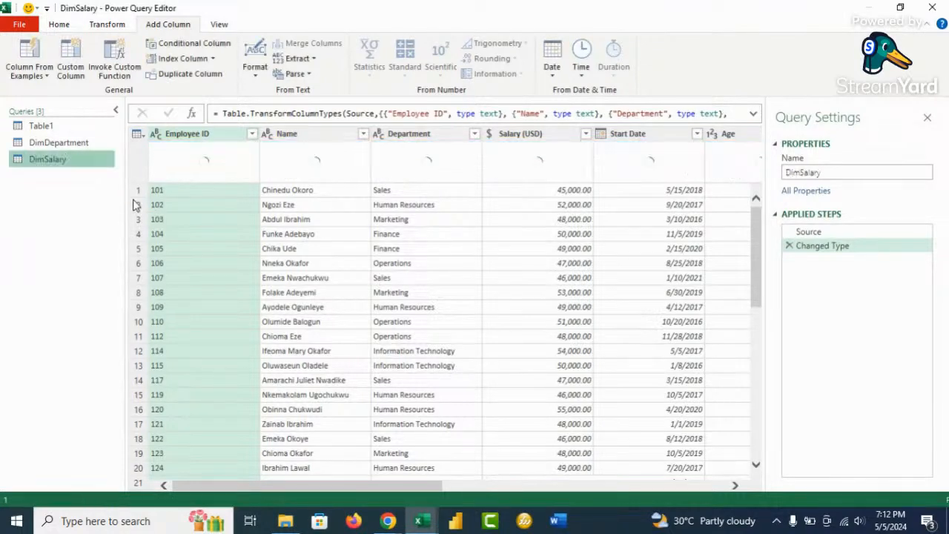
Step: Remove every column except Salary (USD) from the DimSalary query and remove the duplicate salaries
{"action": "right_click", "coordinate": [523, 135]}
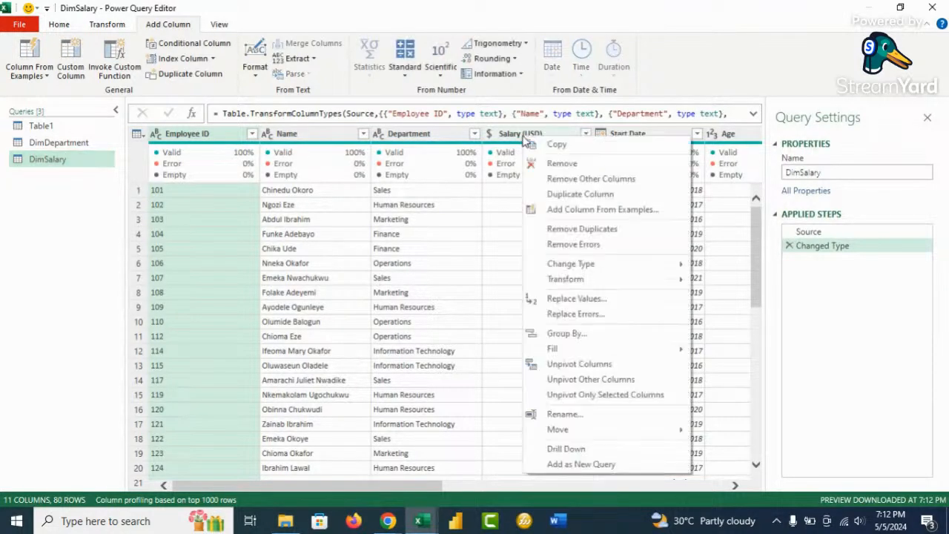
{"action": "left_click", "coordinate": [613, 180]}
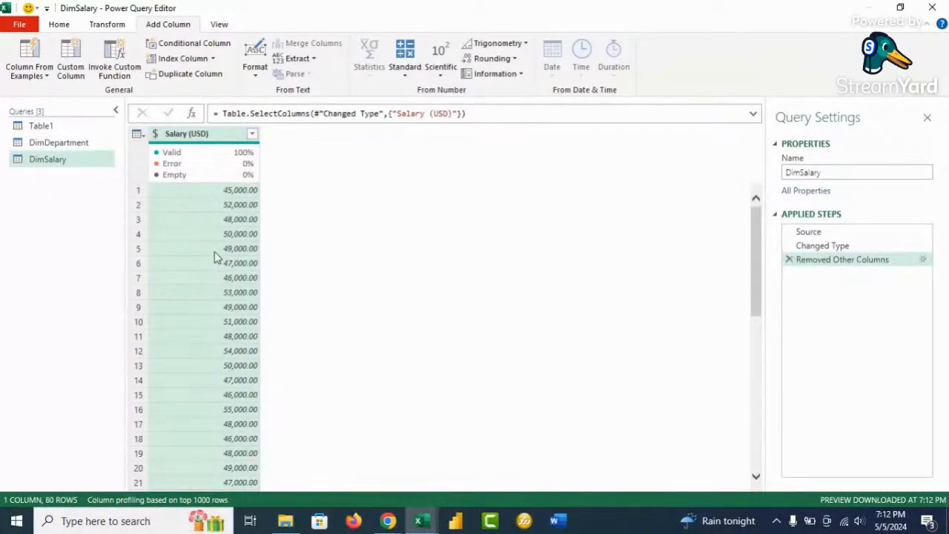
{"action": "right_click", "coordinate": [200, 138]}
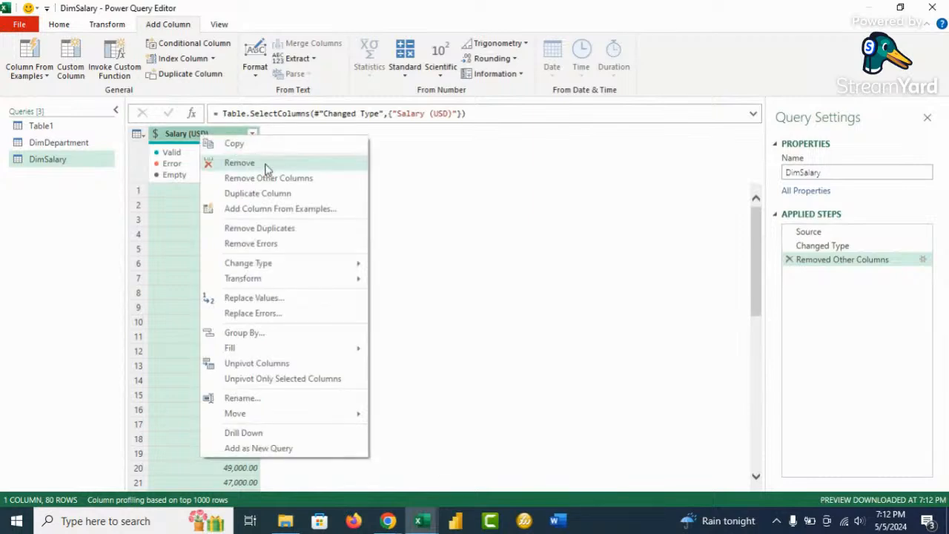
{"action": "left_click", "coordinate": [295, 229]}
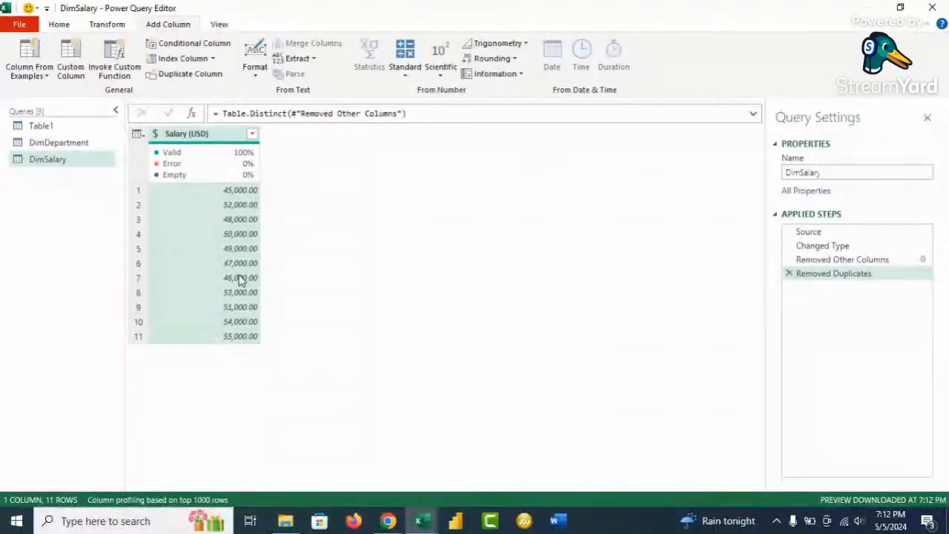
Step: Start a conditional column named Salary_Range that outputs Very Low Salary when Salary (USD) is less than or equal to 47500
{"action": "left_click", "coordinate": [252, 135]}
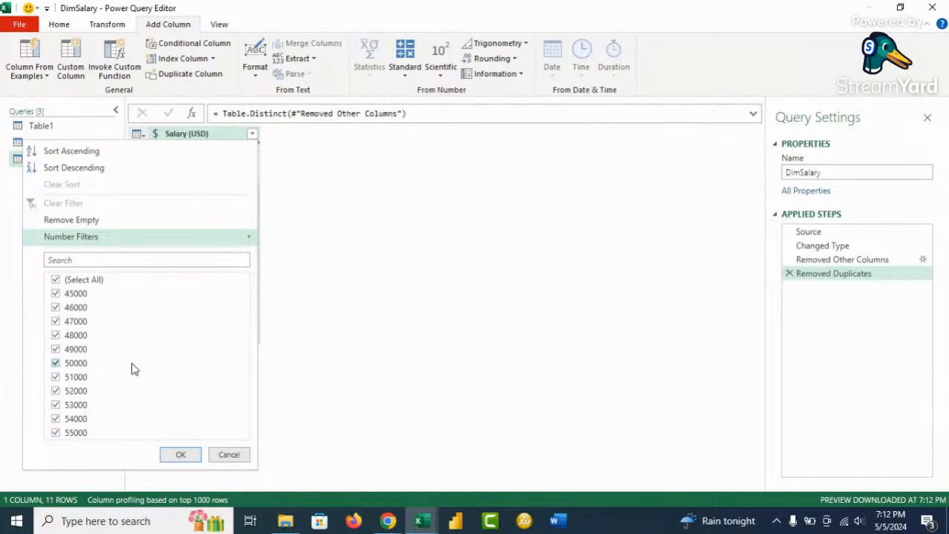
{"action": "right_click", "coordinate": [201, 134]}
{"action": "left_click", "coordinate": [422, 233]}
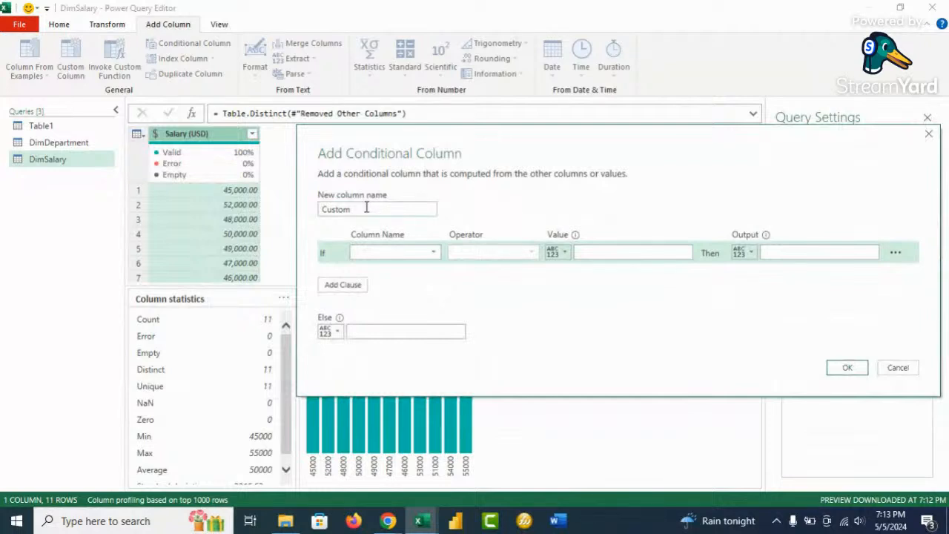
{"action": "left_click", "coordinate": [432, 253]}
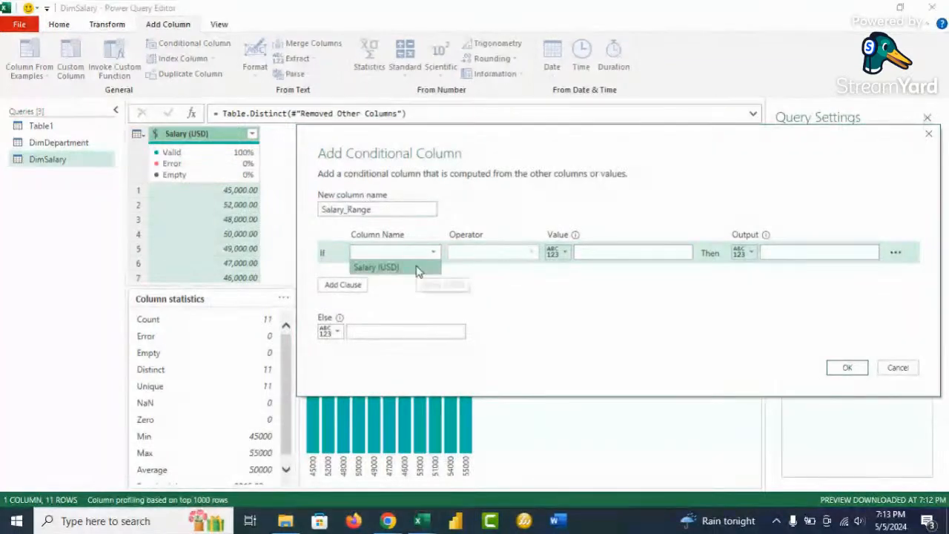
{"action": "left_click", "coordinate": [417, 268]}
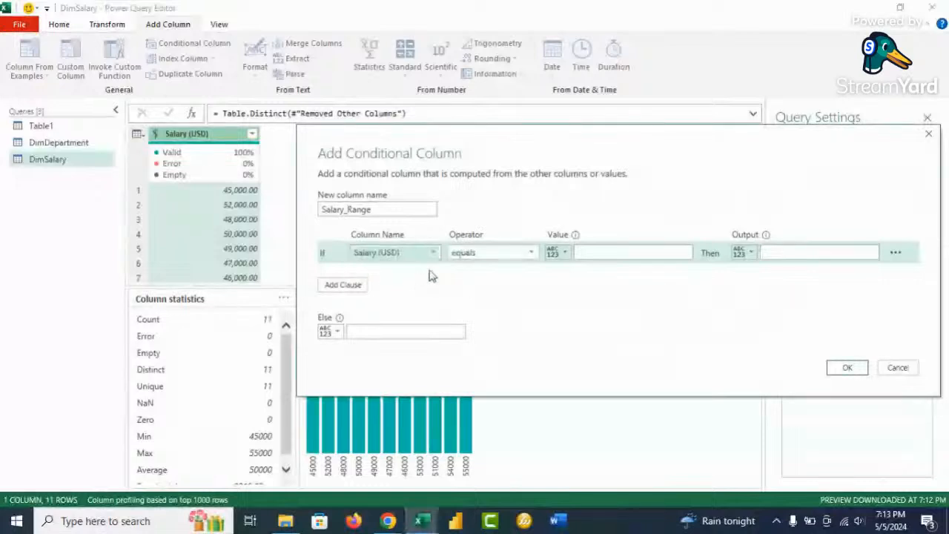
{"action": "left_click", "coordinate": [531, 253]}
{"action": "left_click", "coordinate": [491, 335]}
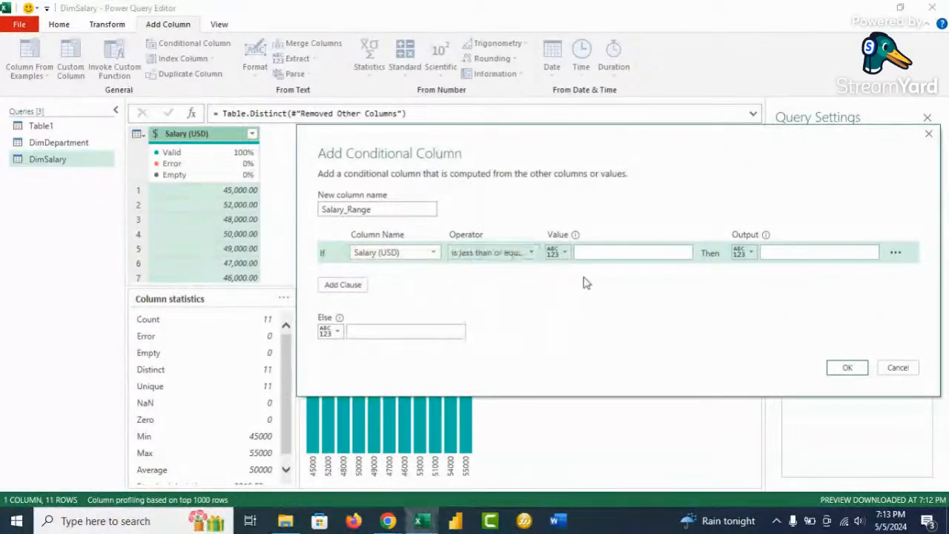
{"action": "left_click", "coordinate": [595, 252]}
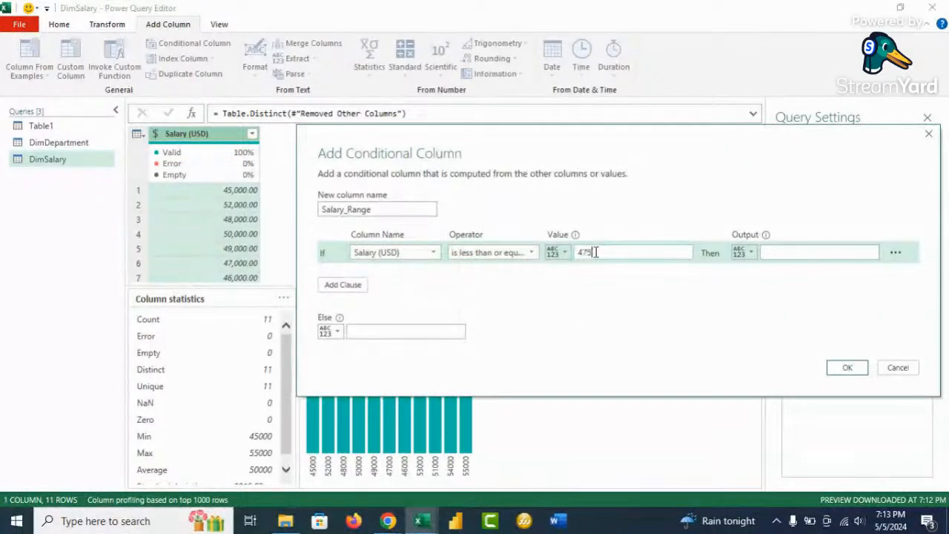
{"action": "type", "text": "47500"}
{"action": "left_click", "coordinate": [807, 253]}
{"action": "type", "text": "Very Low Salar"}
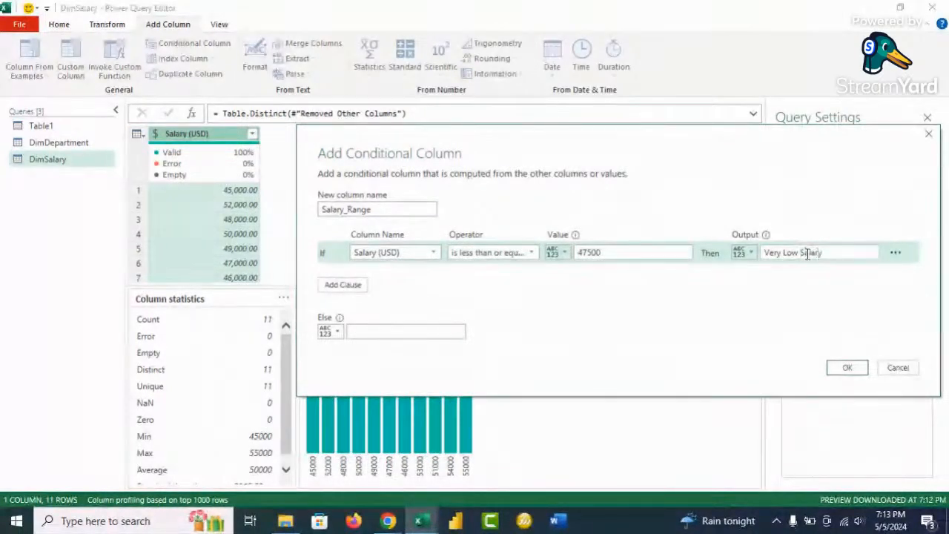
{"action": "type", "text": "y"}
Step: Add an Else If clause that outputs Low Salary when Salary (USD) is less than or equal to 50000
{"action": "left_click", "coordinate": [343, 284]}
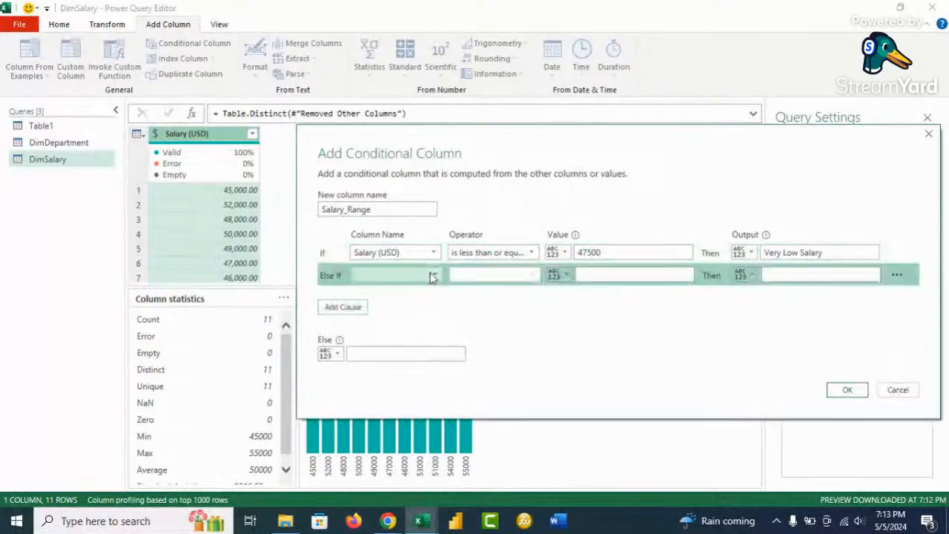
{"action": "left_click", "coordinate": [433, 276]}
{"action": "left_click", "coordinate": [432, 290]}
{"action": "left_click", "coordinate": [531, 275]}
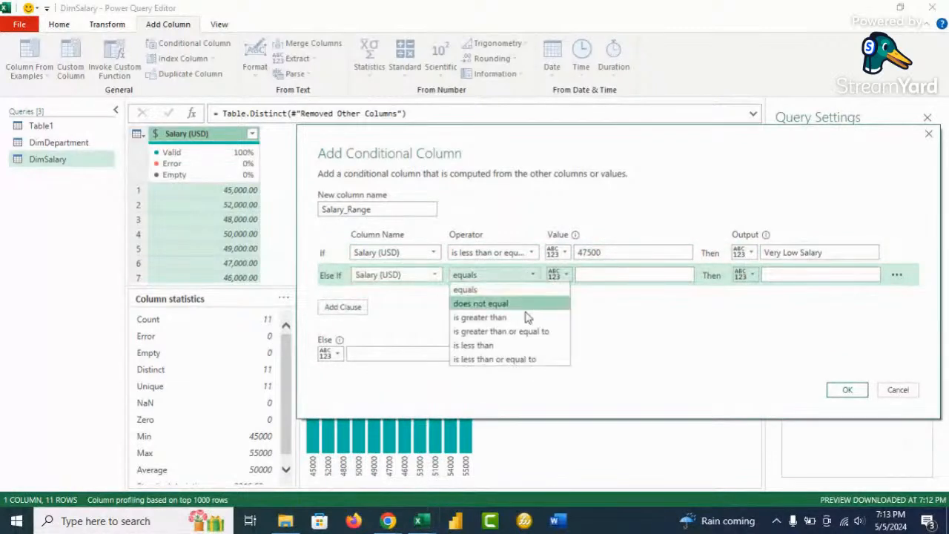
{"action": "left_click", "coordinate": [527, 359]}
{"action": "left_click", "coordinate": [611, 273]}
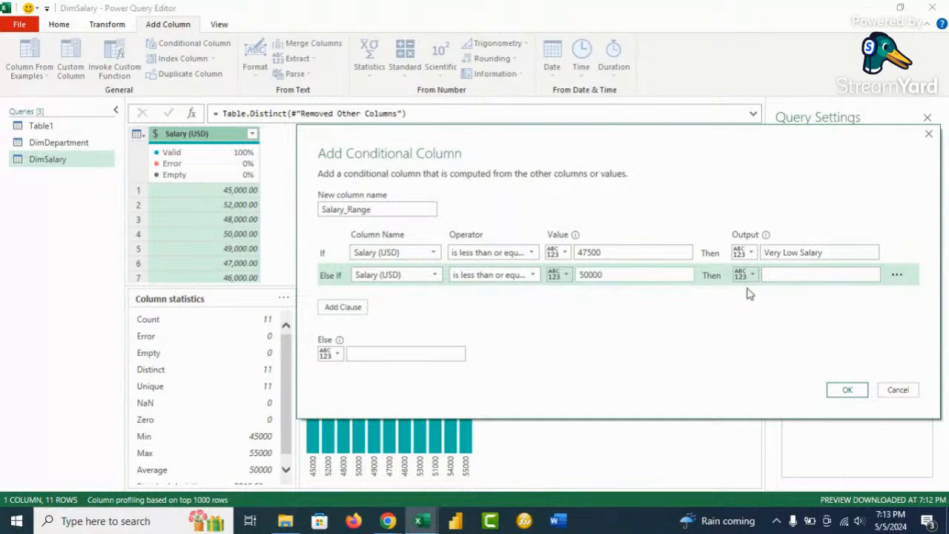
{"action": "left_click", "coordinate": [776, 273]}
Step: Add a clause outputting High Salary when Salary (USD) is less than or equal to 52500, otherwise Very High Salary, and create the column
{"action": "left_click", "coordinate": [360, 308]}
{"action": "left_click", "coordinate": [434, 297]}
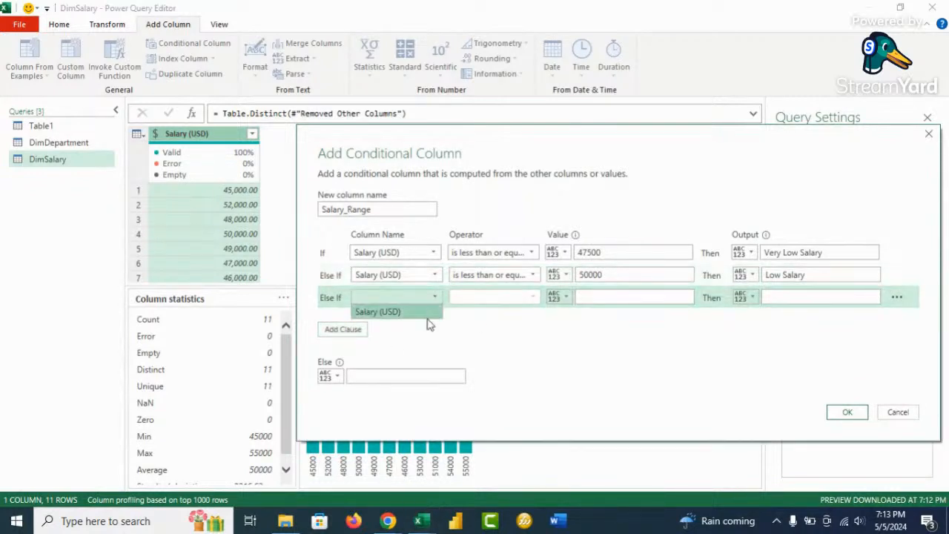
{"action": "left_click", "coordinate": [430, 312]}
{"action": "left_click", "coordinate": [533, 297]}
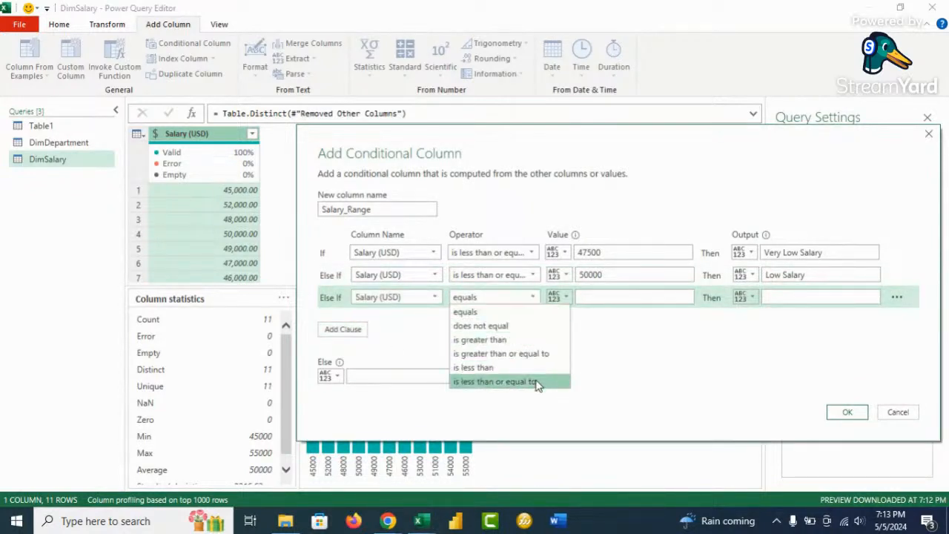
{"action": "left_click", "coordinate": [537, 385]}
{"action": "left_click", "coordinate": [591, 297]}
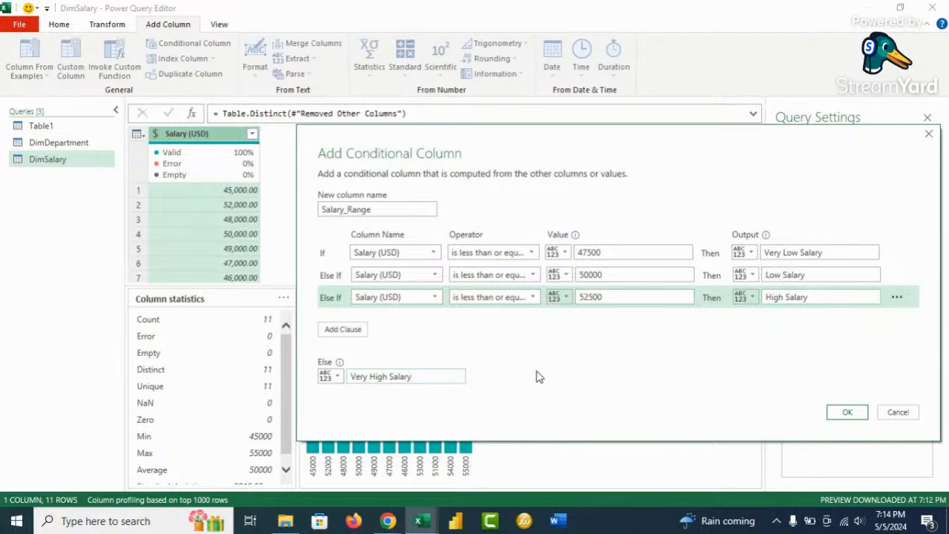
{"action": "left_click", "coordinate": [847, 412]}
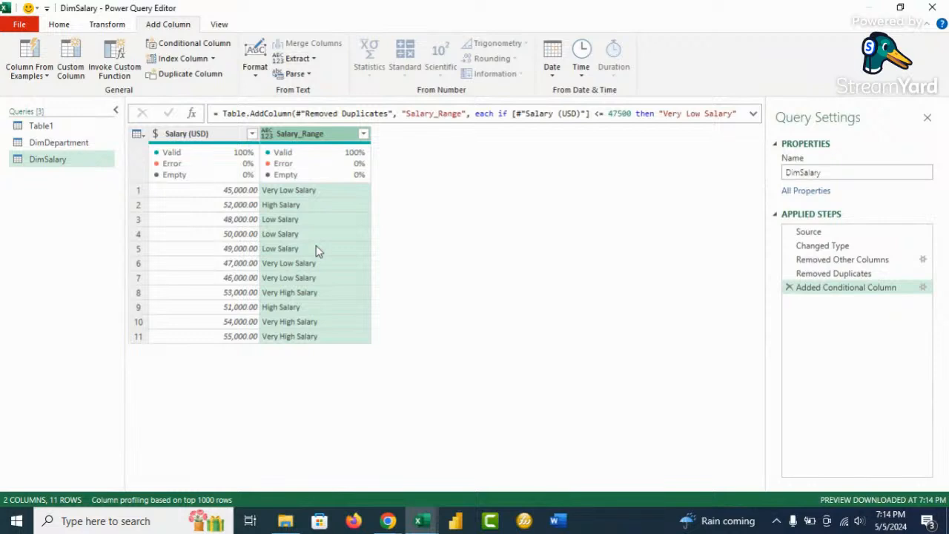
Step: Change the data type of the Salary_Range column in the DimSalary query to Text
{"action": "right_click", "coordinate": [266, 134]}
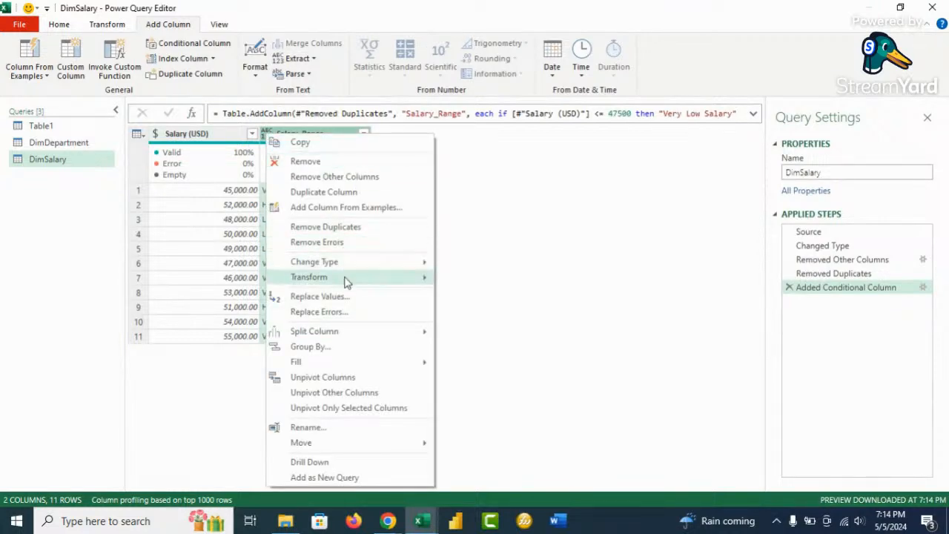
{"action": "left_click", "coordinate": [303, 134]}
{"action": "left_click", "coordinate": [267, 133]}
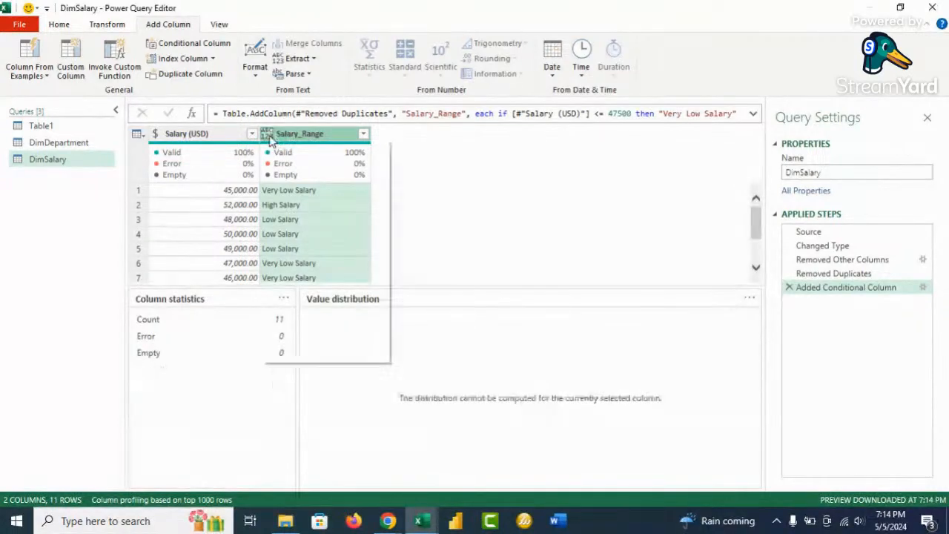
{"action": "left_click", "coordinate": [310, 295]}
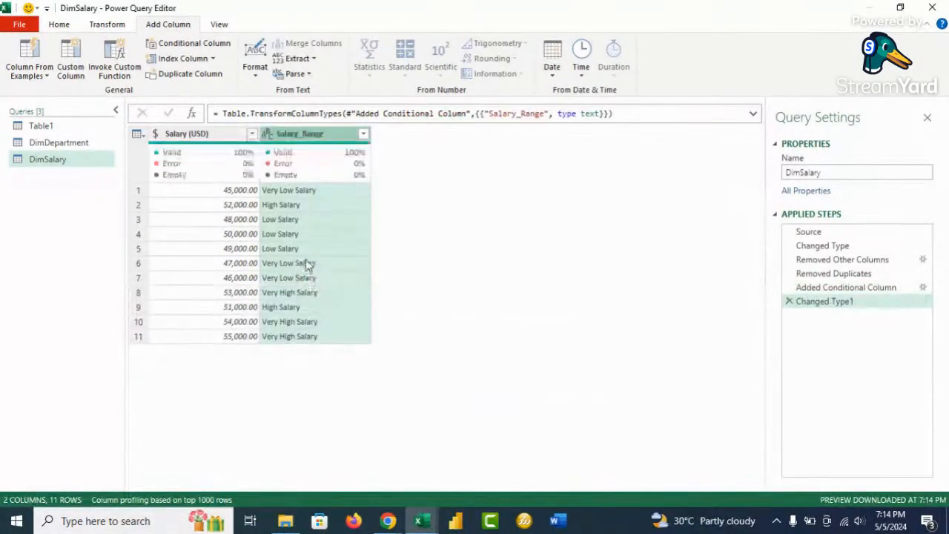
Step: Duplicate the Table1 query and rename the copy as DimDate
{"action": "left_click", "coordinate": [49, 128]}
{"action": "right_click", "coordinate": [45, 127]}
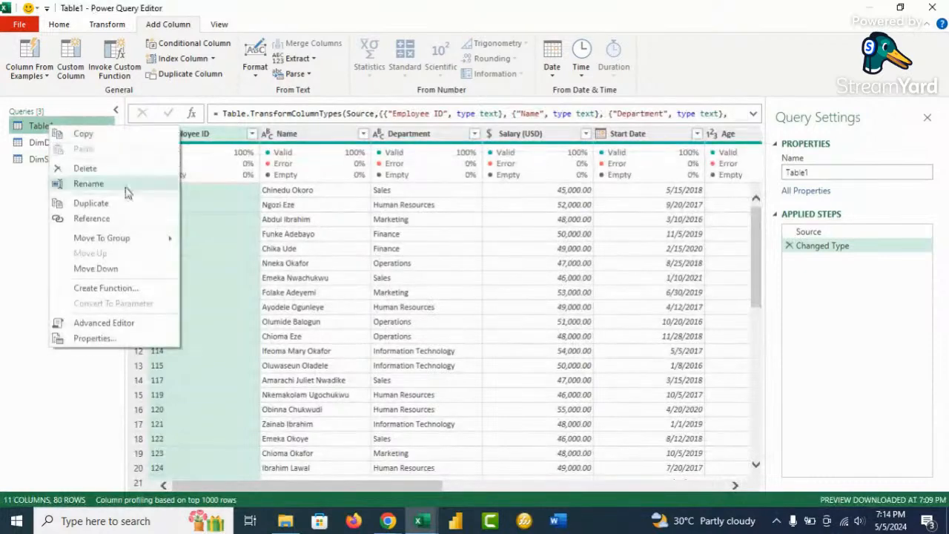
{"action": "left_click", "coordinate": [129, 211]}
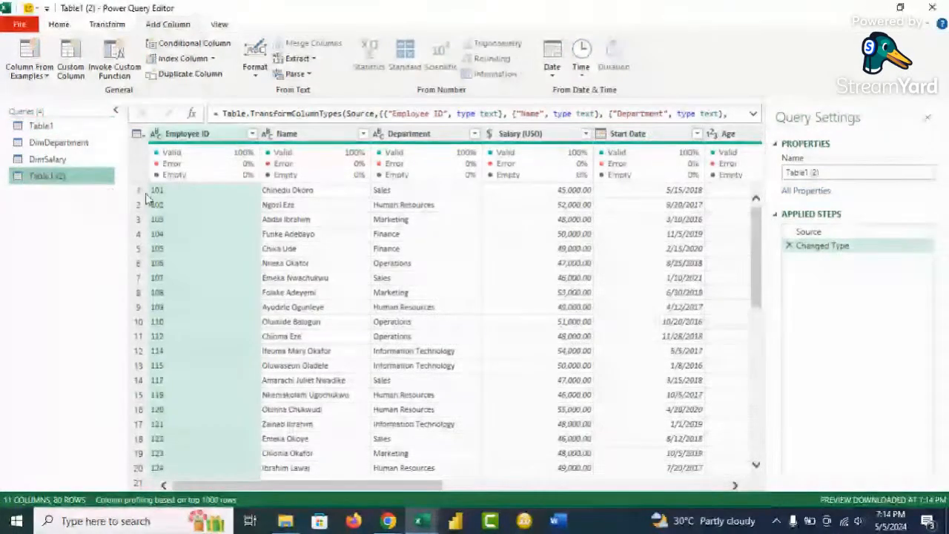
{"action": "right_click", "coordinate": [63, 179]}
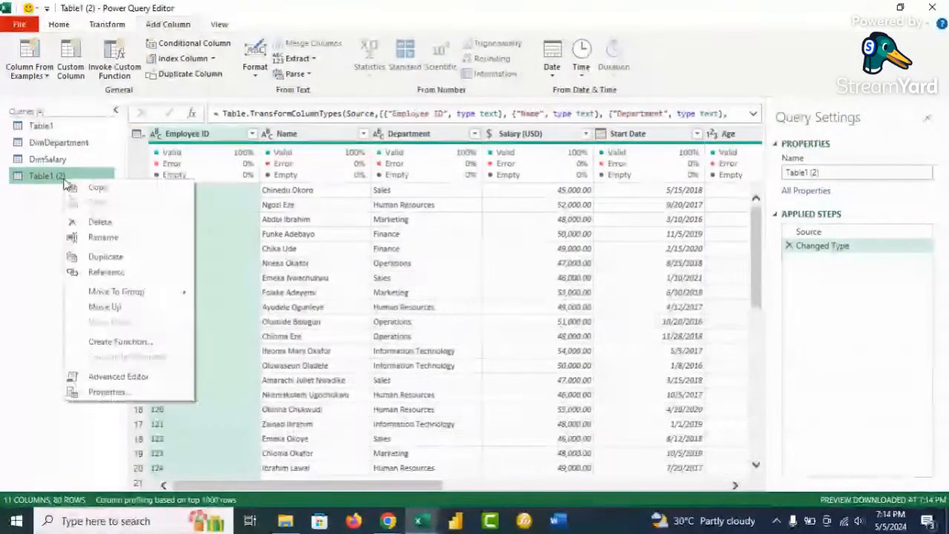
{"action": "left_click", "coordinate": [120, 238]}
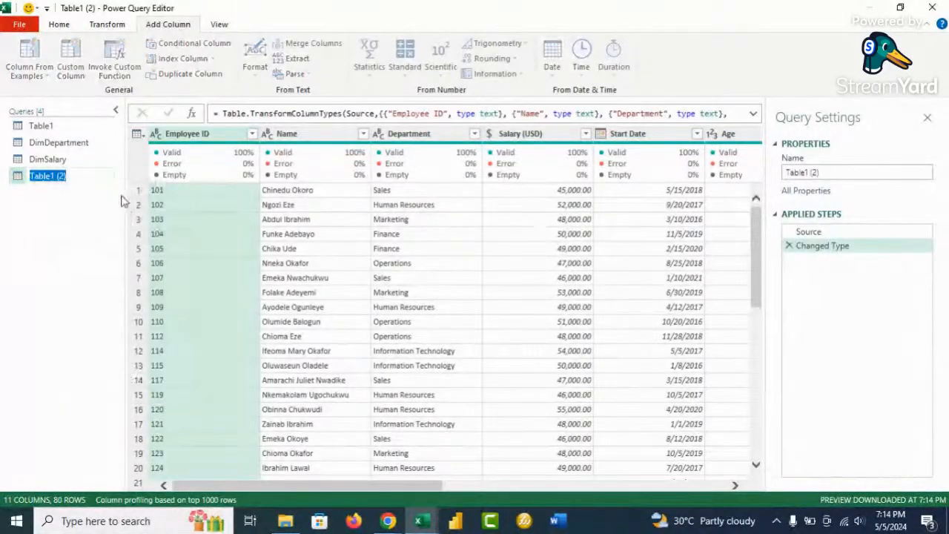
{"action": "type", "text": "DimDate"}
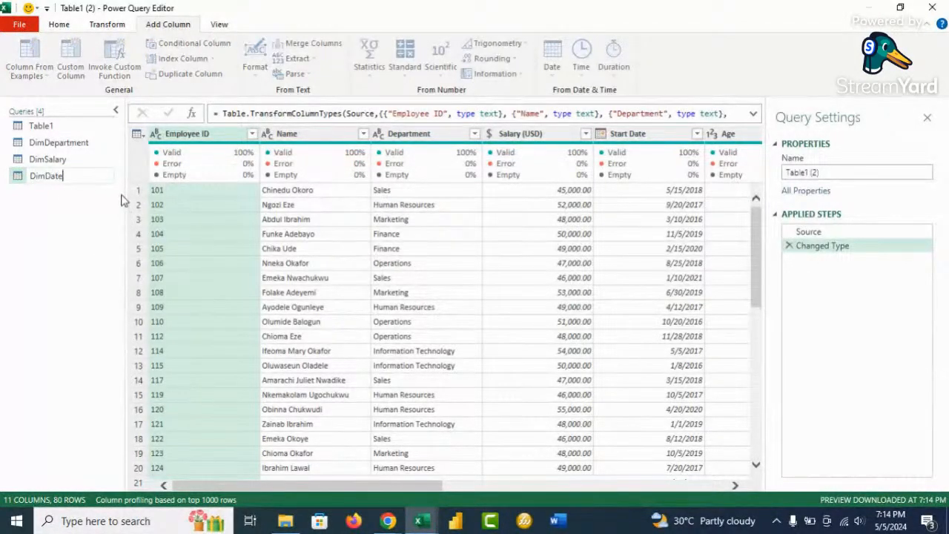
{"action": "key", "text": "Return"}
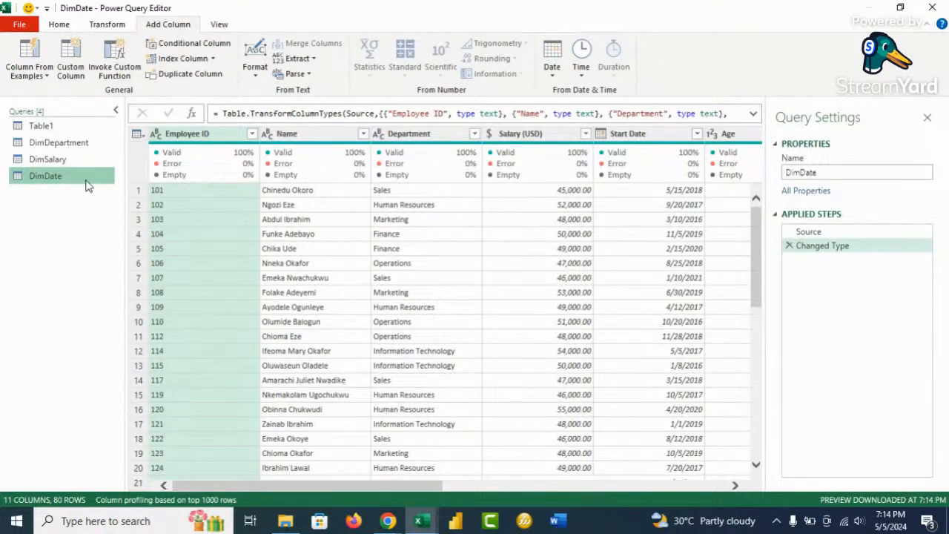
Step: Remove every column except Start Date from the DimDate query and remove the duplicate dates
{"action": "right_click", "coordinate": [630, 133]}
{"action": "left_click", "coordinate": [694, 177]}
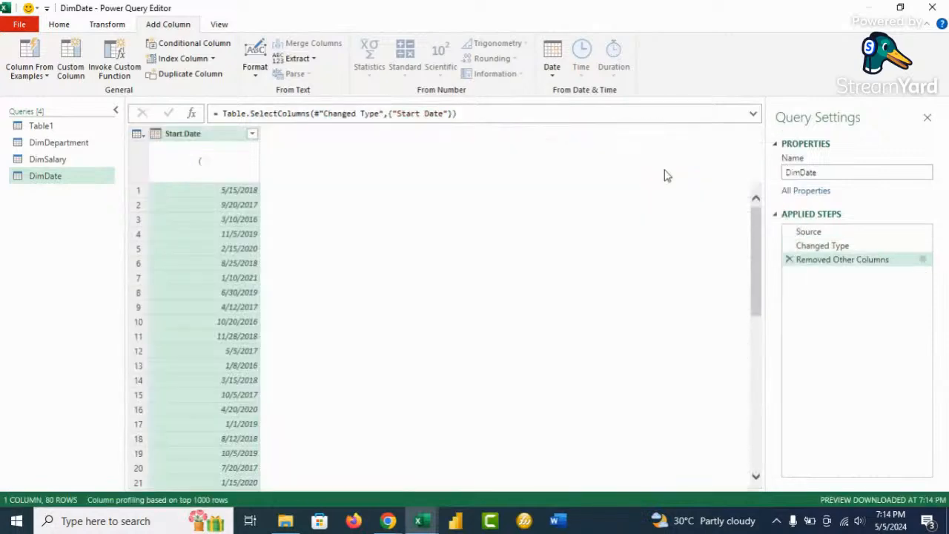
{"action": "right_click", "coordinate": [191, 135]}
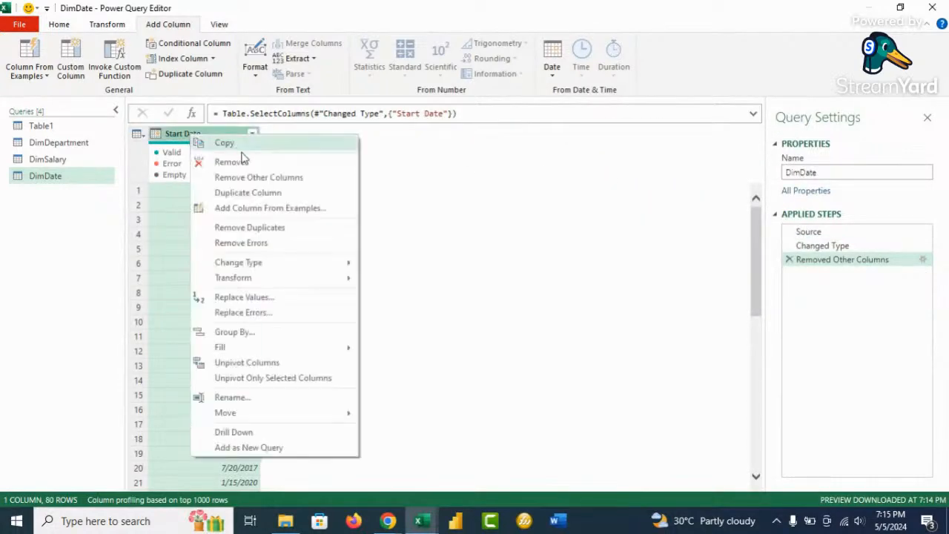
{"action": "left_click", "coordinate": [278, 228]}
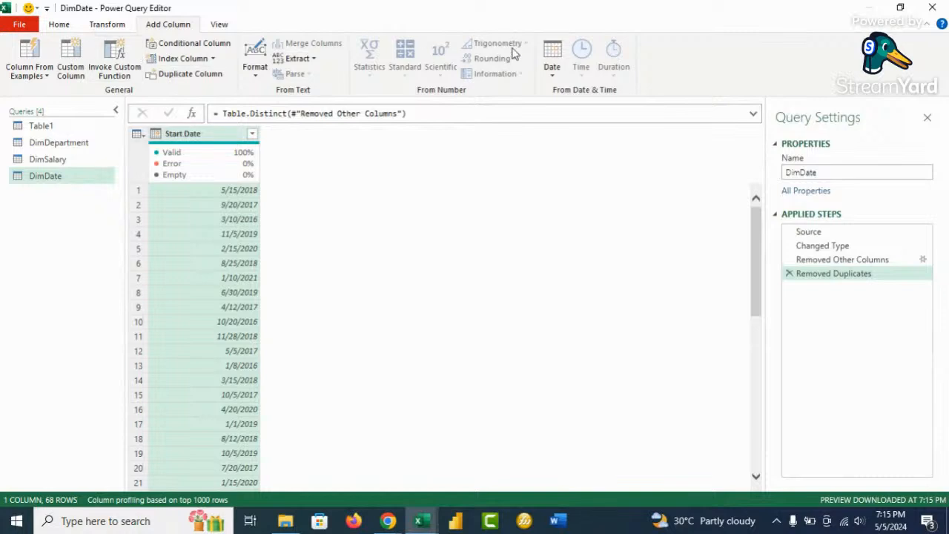
Step: Add a Year column extracted from Start Date and check which distinct years it contains
{"action": "left_click", "coordinate": [552, 80]}
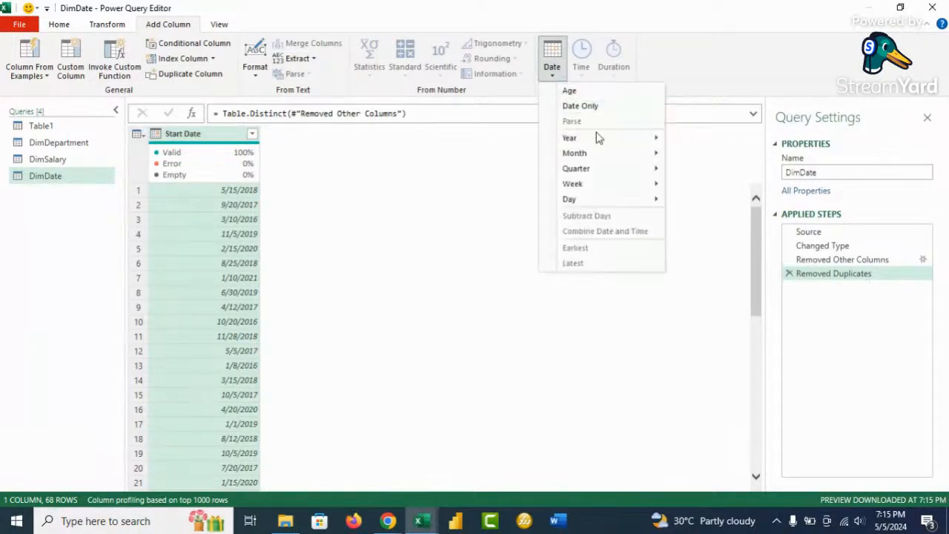
{"action": "mouse_move", "coordinate": [609, 139]}
{"action": "left_click", "coordinate": [694, 139]}
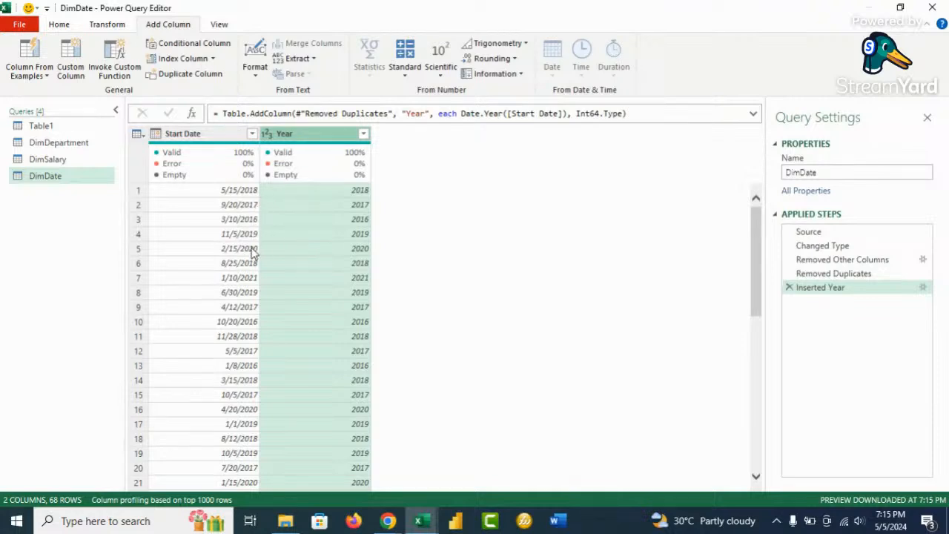
{"action": "left_click", "coordinate": [364, 134]}
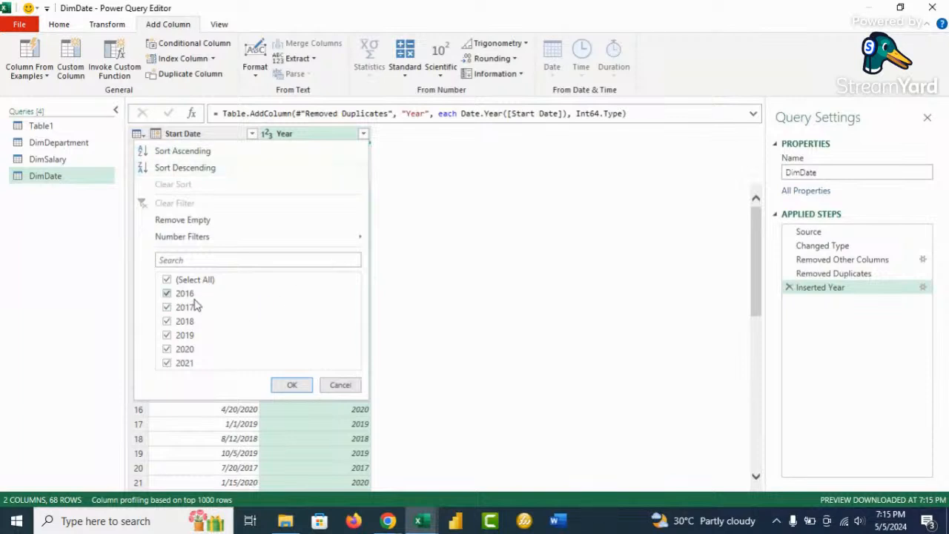
{"action": "left_click", "coordinate": [457, 294]}
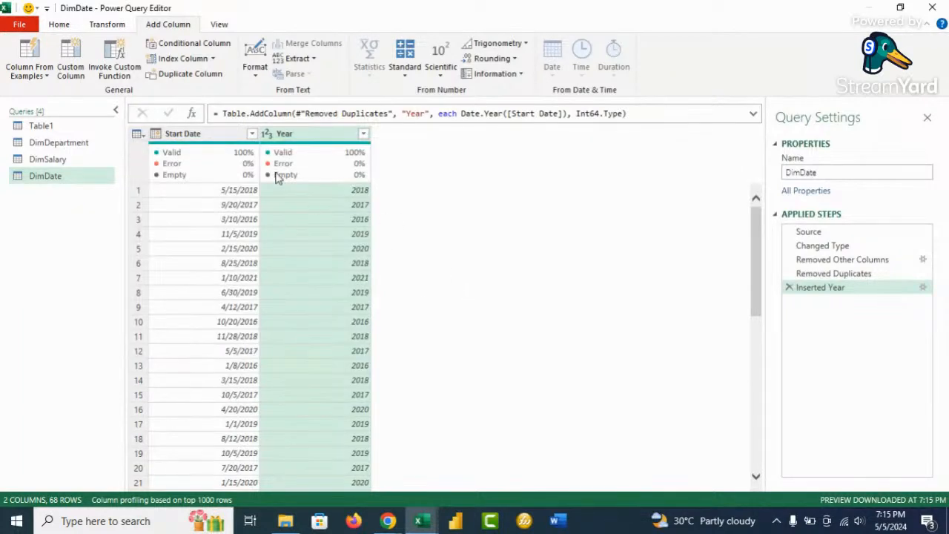
Step: Add a column with the name of the month extracted from Start Date in the DimDate query
{"action": "left_click", "coordinate": [224, 139]}
{"action": "left_click", "coordinate": [552, 72]}
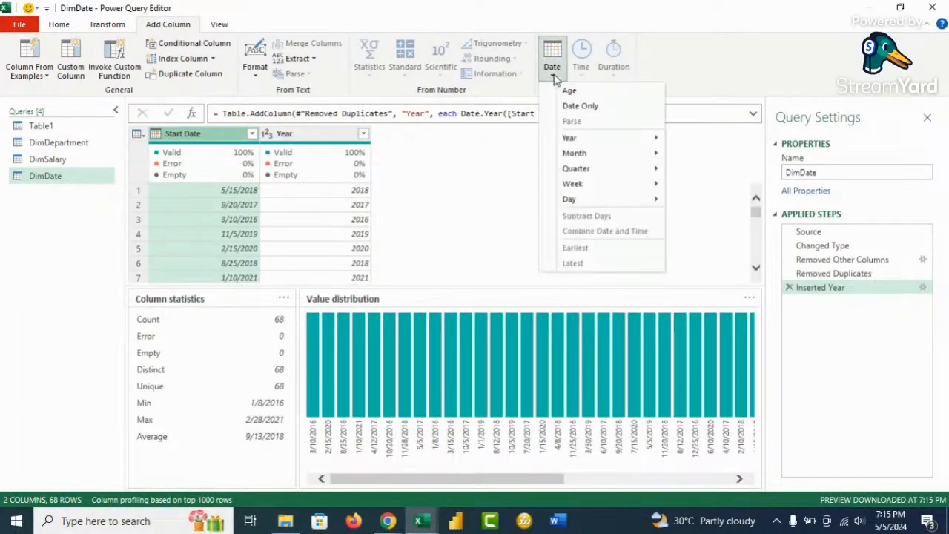
{"action": "mouse_move", "coordinate": [613, 160]}
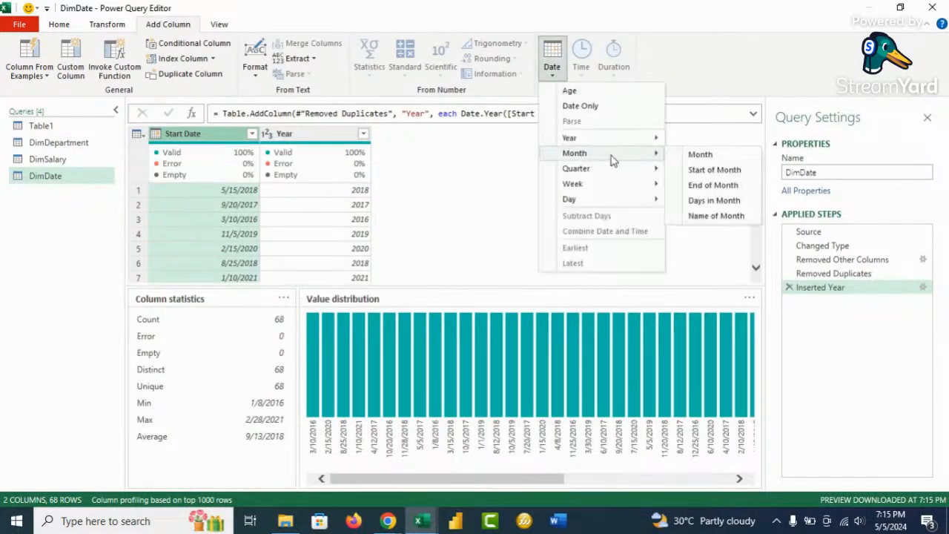
{"action": "left_click", "coordinate": [736, 220]}
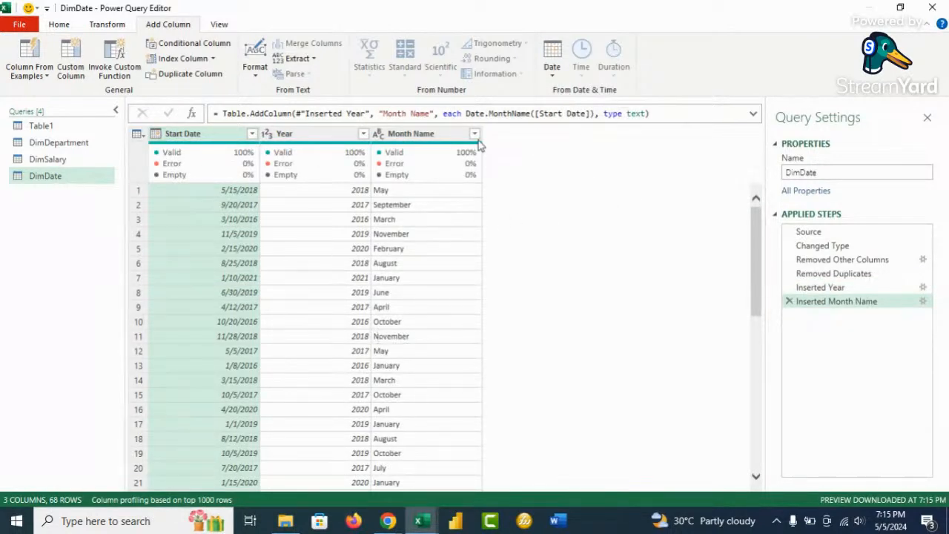
Step: Add a column with the name of the day extracted from Start Date in the DimDate query
{"action": "left_click", "coordinate": [193, 133]}
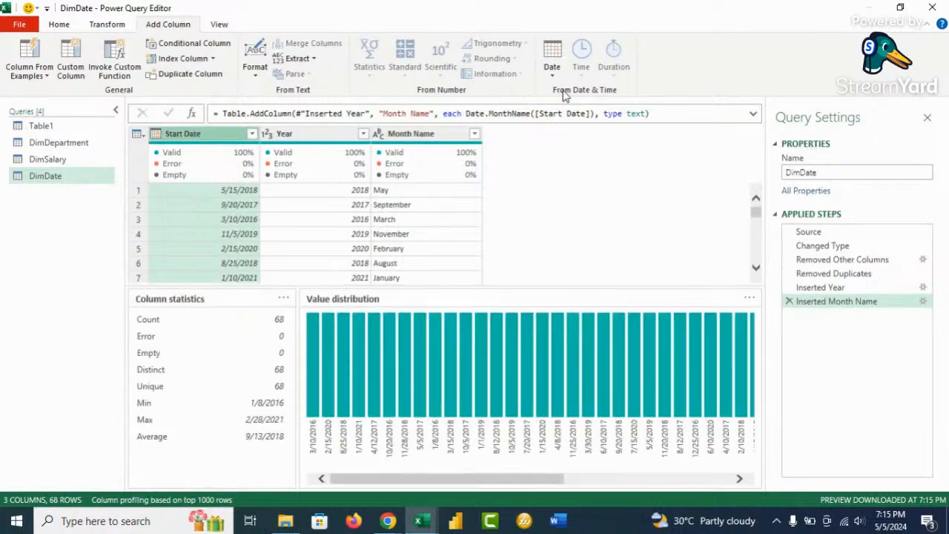
{"action": "left_click", "coordinate": [560, 77]}
{"action": "mouse_move", "coordinate": [619, 199]}
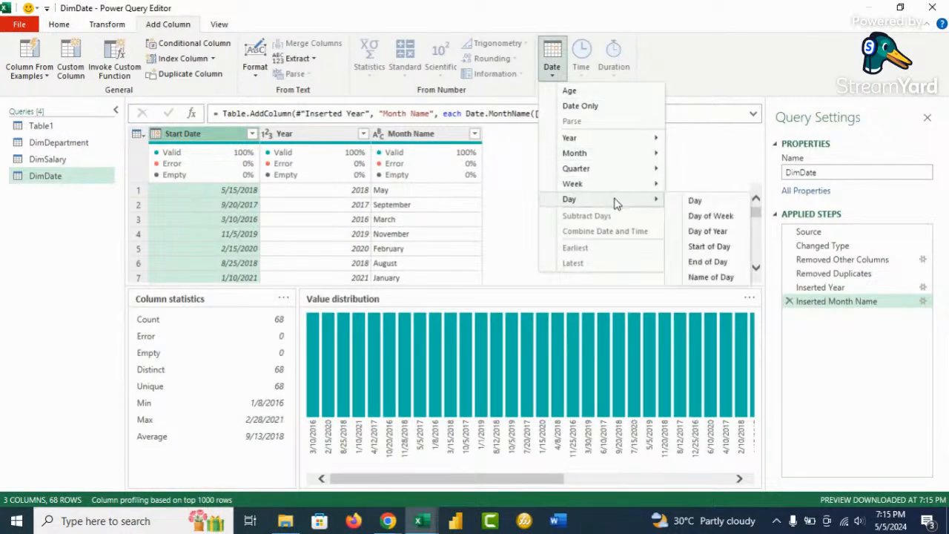
{"action": "left_click", "coordinate": [710, 277]}
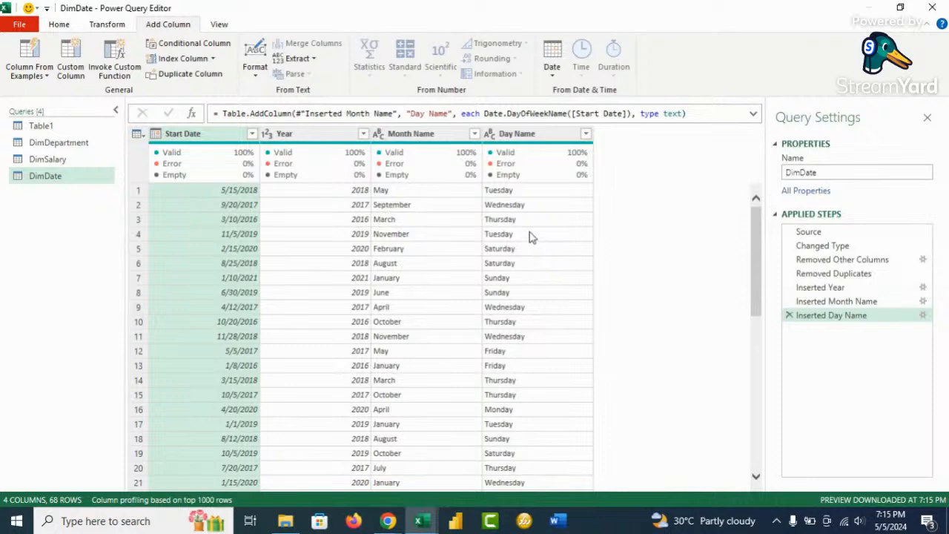
Step: Duplicate the Table1 query again and rename the new copy as DimAge
{"action": "left_click", "coordinate": [48, 128]}
{"action": "right_click", "coordinate": [48, 129]}
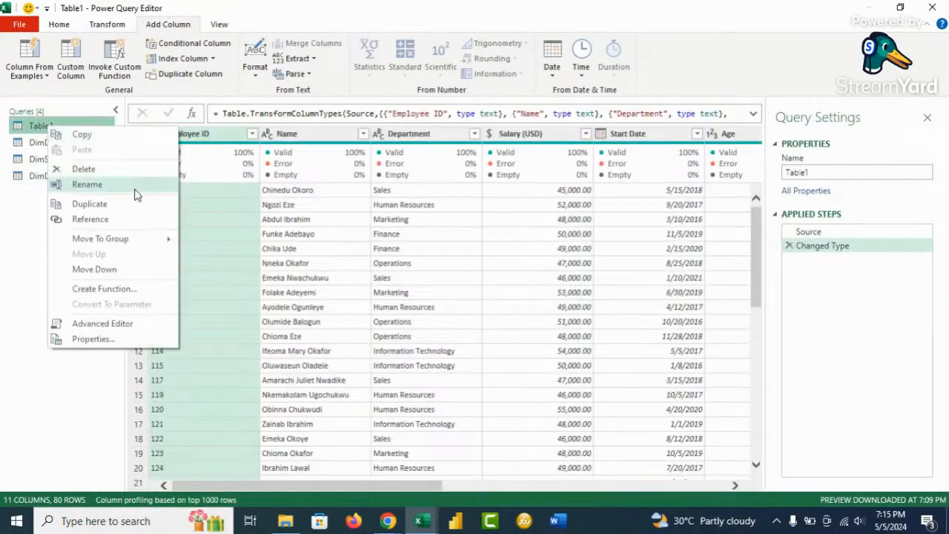
{"action": "left_click", "coordinate": [134, 215]}
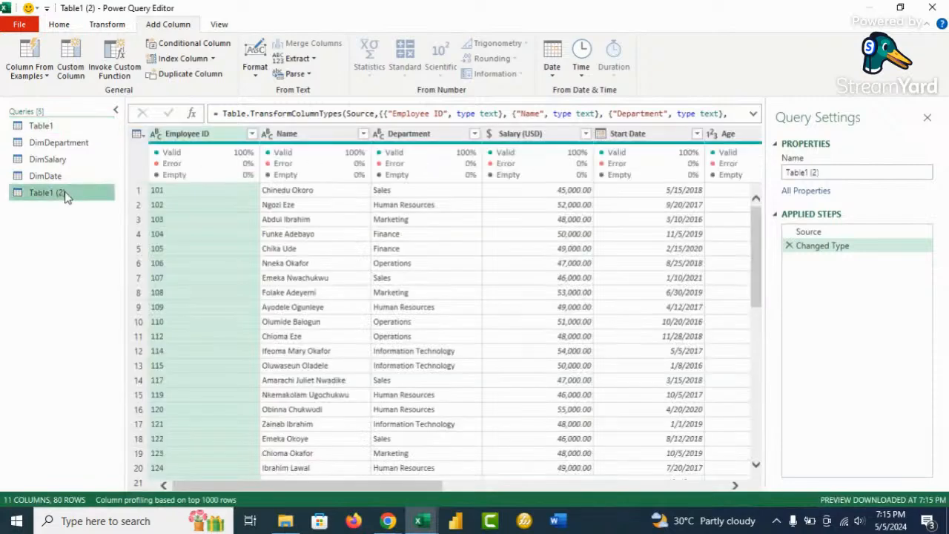
{"action": "left_click_drag", "start_coordinate": [426, 482], "coordinate": [517, 484]}
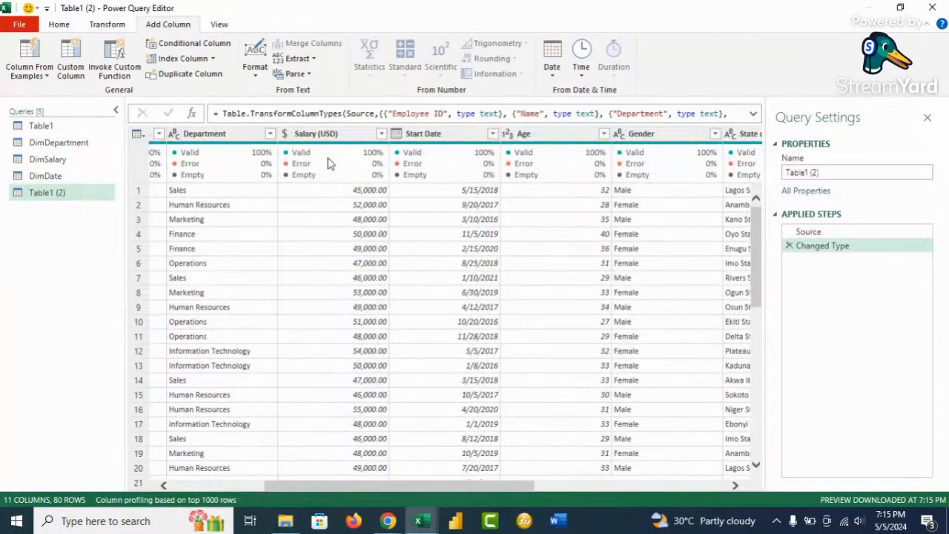
{"action": "right_click", "coordinate": [62, 195]}
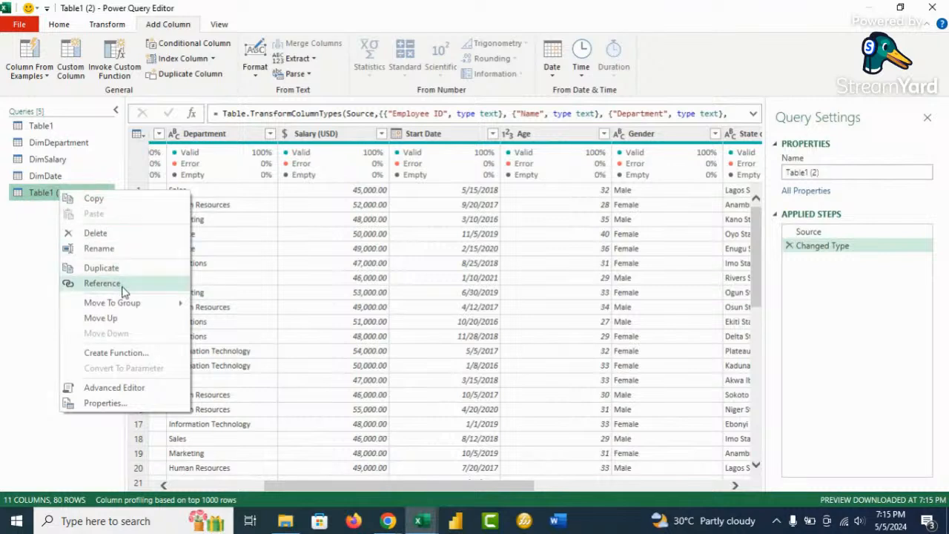
{"action": "left_click", "coordinate": [132, 256]}
{"action": "type", "text": "DimAge"}
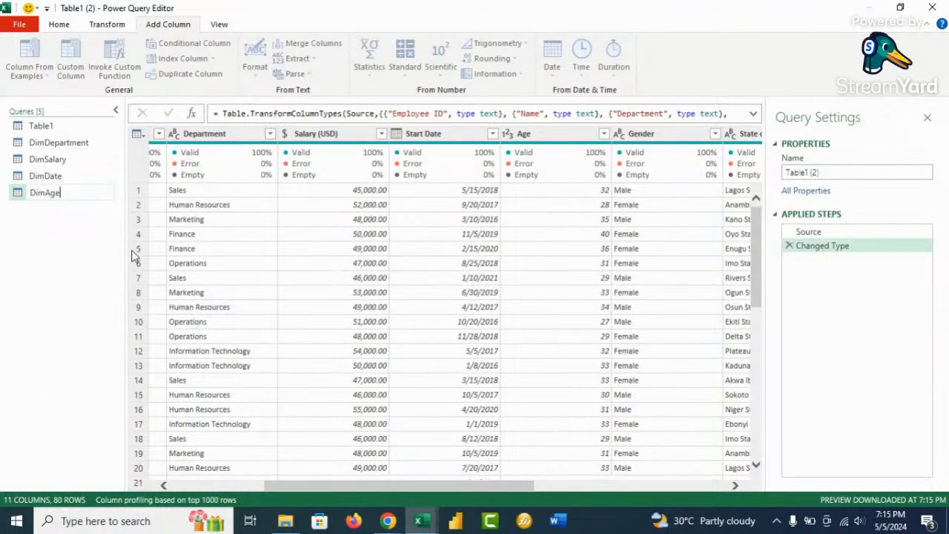
{"action": "key", "text": "Return"}
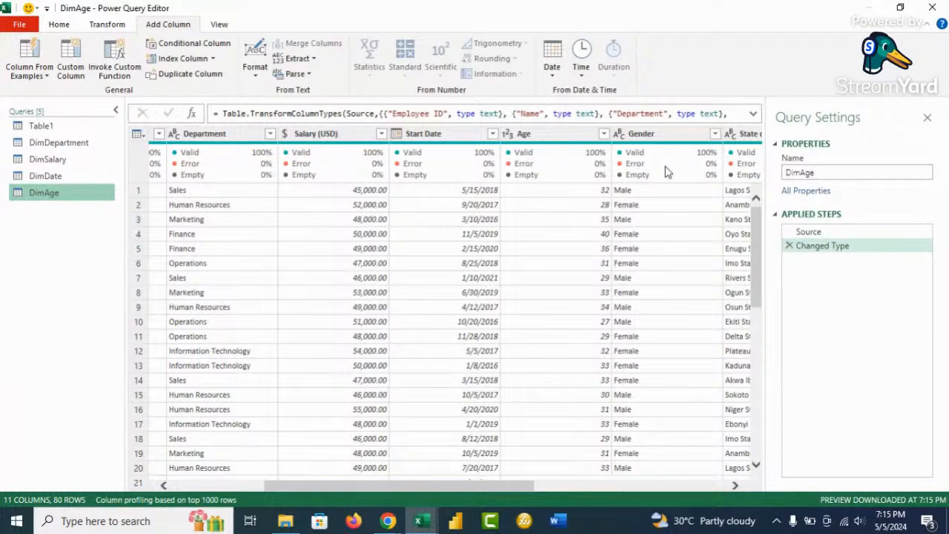
Step: Remove every column except Age from the DimAge query, remove the duplicate ages and check the remaining distinct values
{"action": "left_click", "coordinate": [559, 135]}
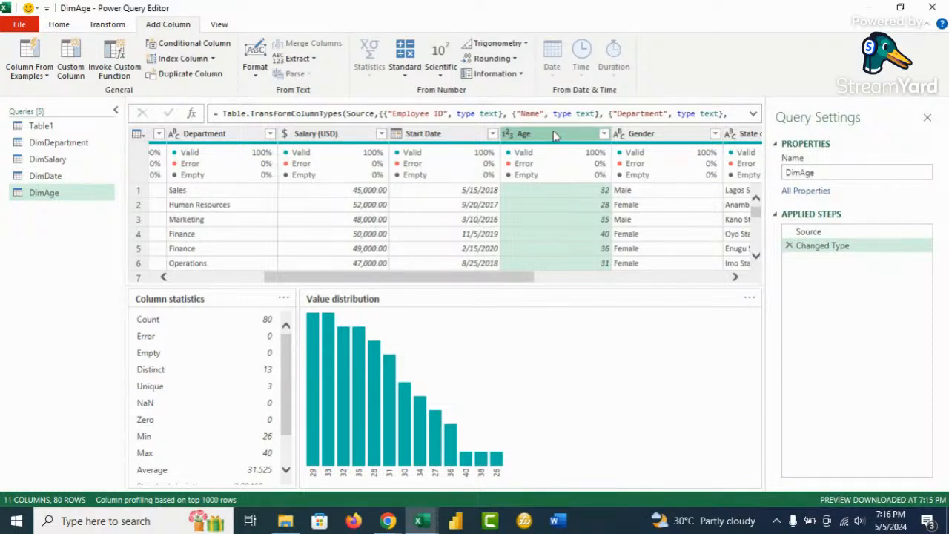
{"action": "right_click", "coordinate": [556, 135]}
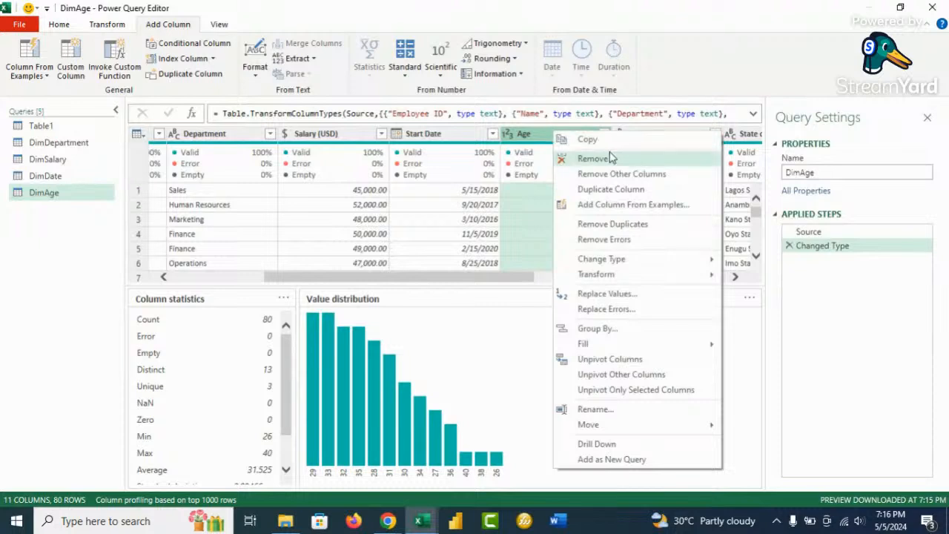
{"action": "left_click", "coordinate": [623, 173]}
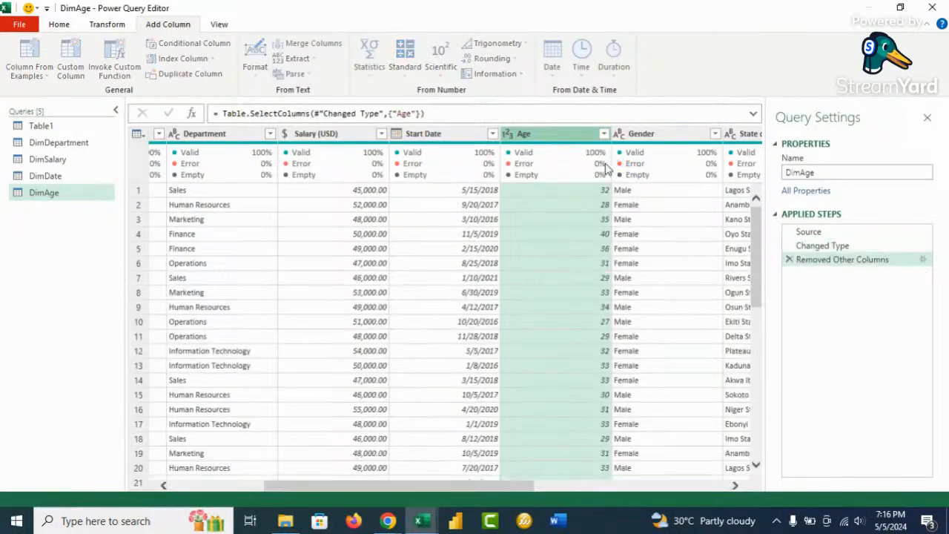
{"action": "right_click", "coordinate": [191, 138]}
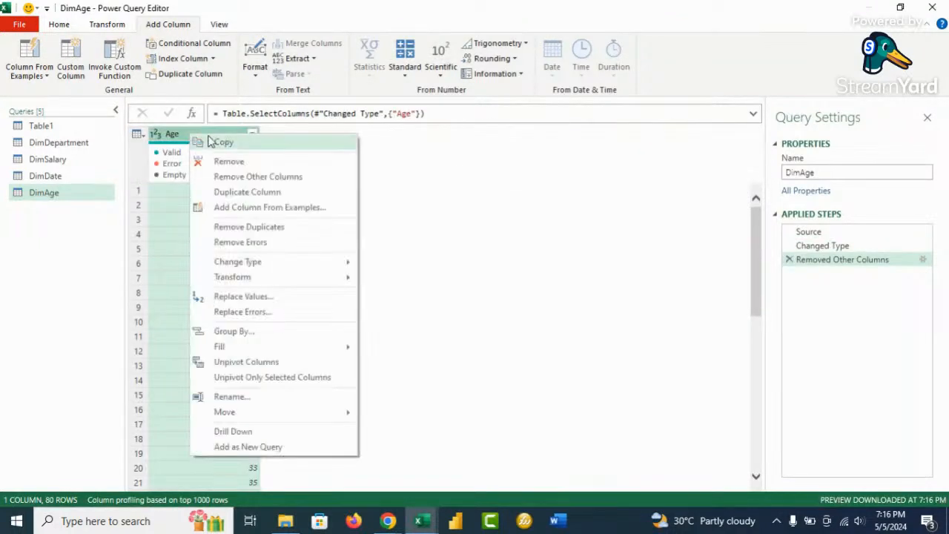
{"action": "left_click", "coordinate": [286, 228]}
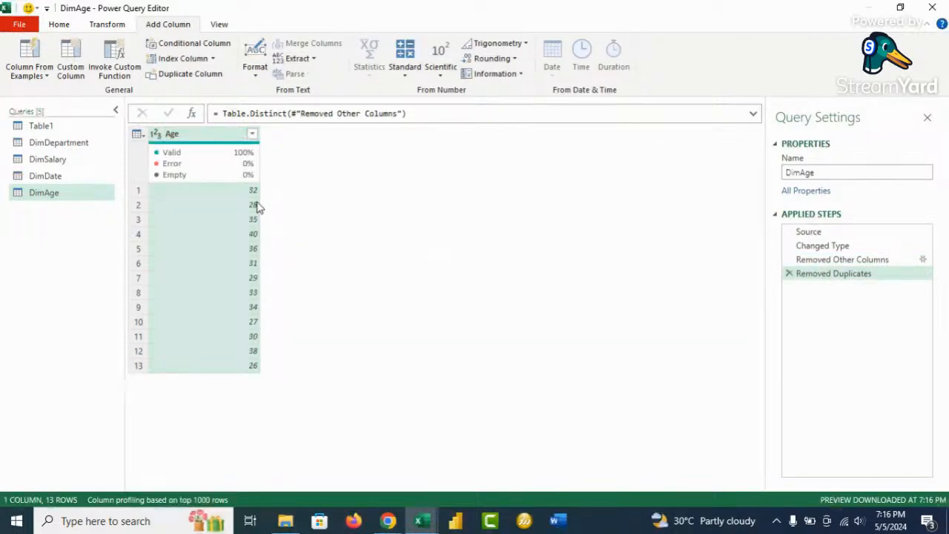
{"action": "left_click", "coordinate": [252, 133]}
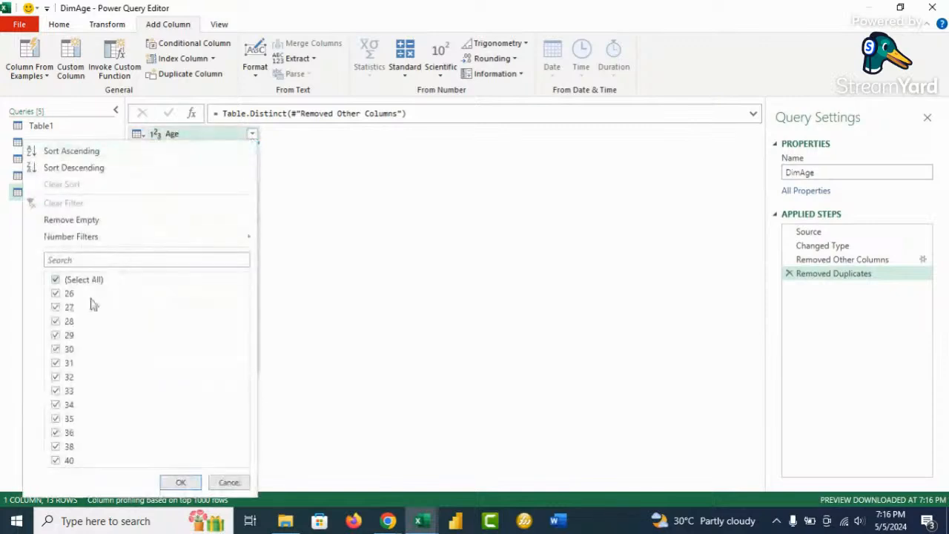
{"action": "left_click", "coordinate": [331, 288]}
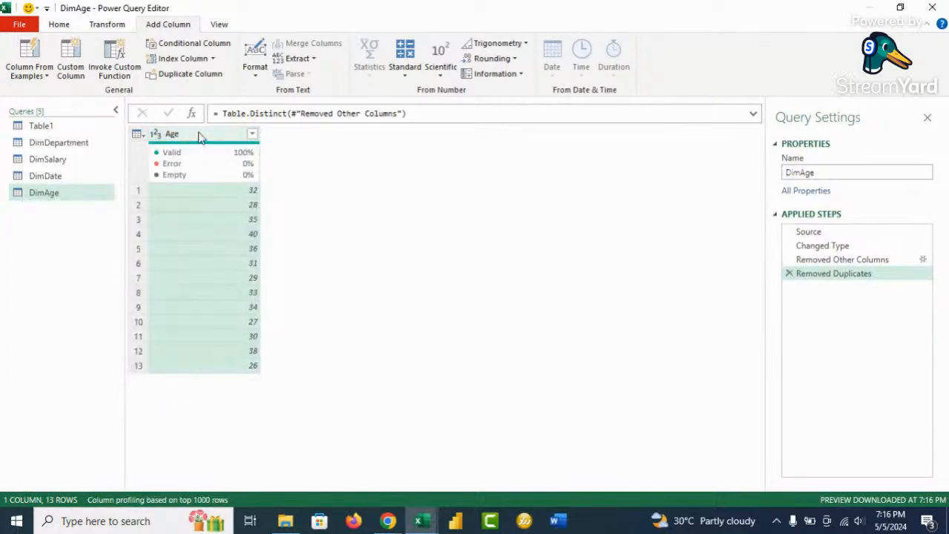
Step: Start a conditional column in the DimAge query and name it Age_Range
{"action": "left_click", "coordinate": [195, 46]}
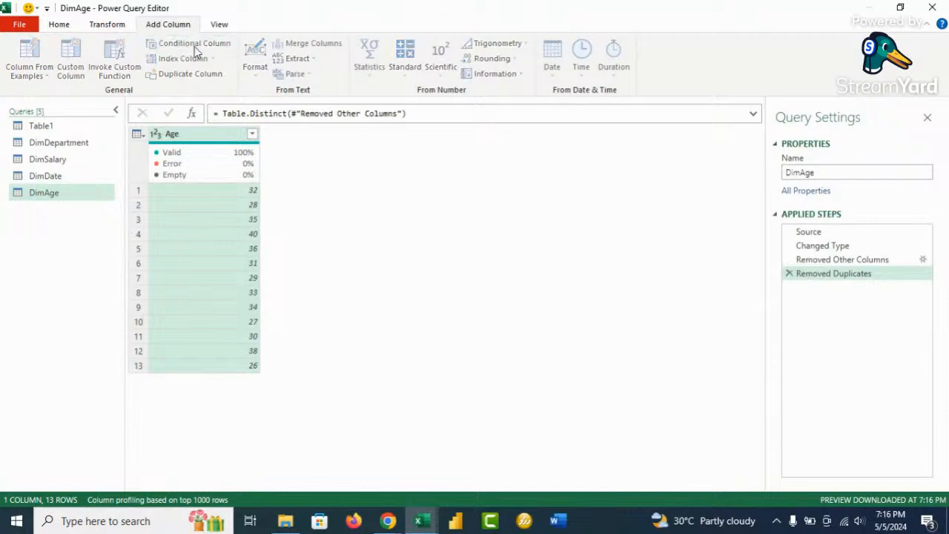
{"action": "left_click_drag", "start_coordinate": [305, 141], "coordinate": [465, 123]}
{"action": "left_click_drag", "start_coordinate": [381, 187], "coordinate": [322, 189]}
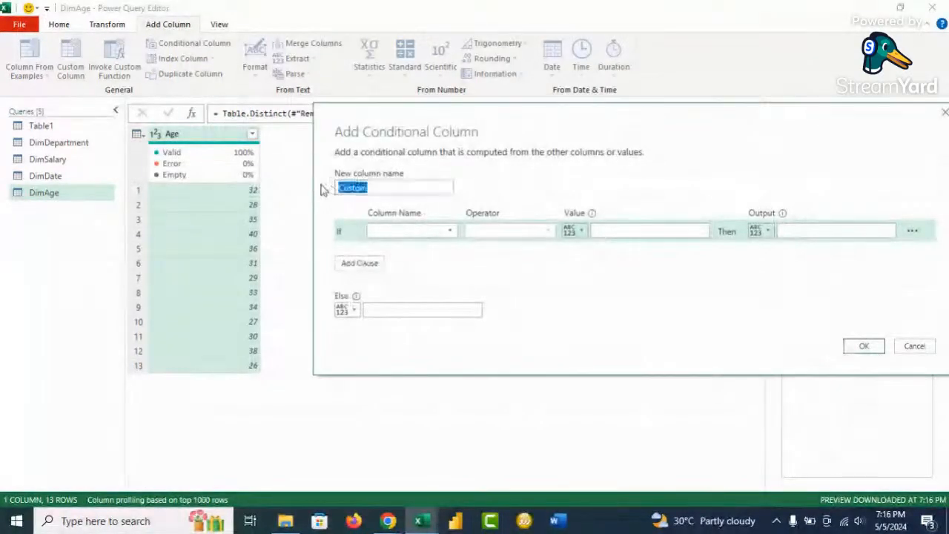
{"action": "type", "text": "Age_"}
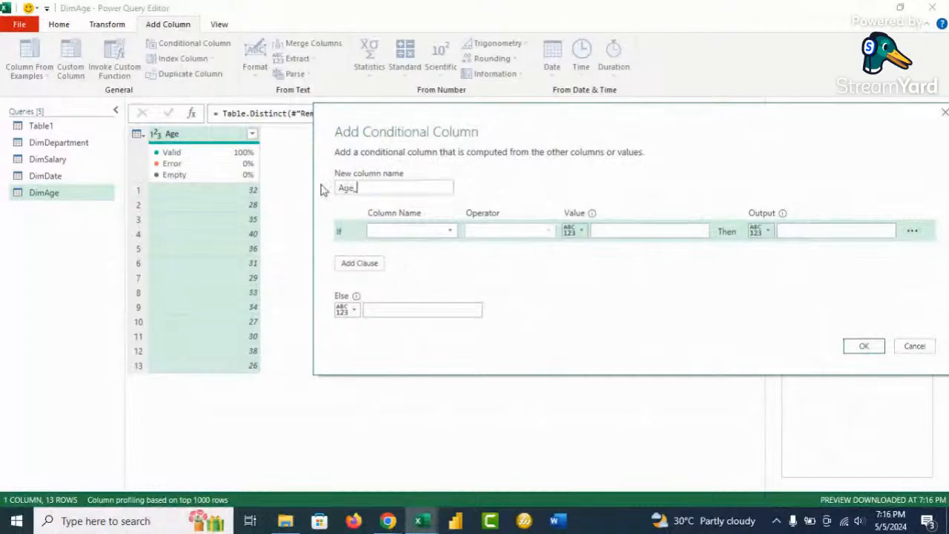
{"action": "type", "text": "Range"}
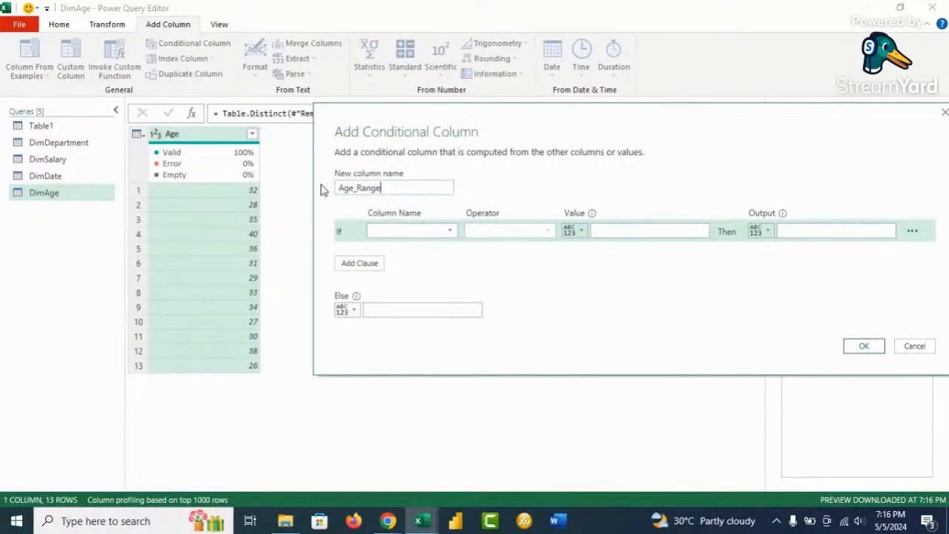
Step: Set the first Age_Range condition so that Age less than or equal to 28 outputs "26 - 28 yrs"
{"action": "left_click", "coordinate": [451, 230]}
{"action": "left_click", "coordinate": [443, 246]}
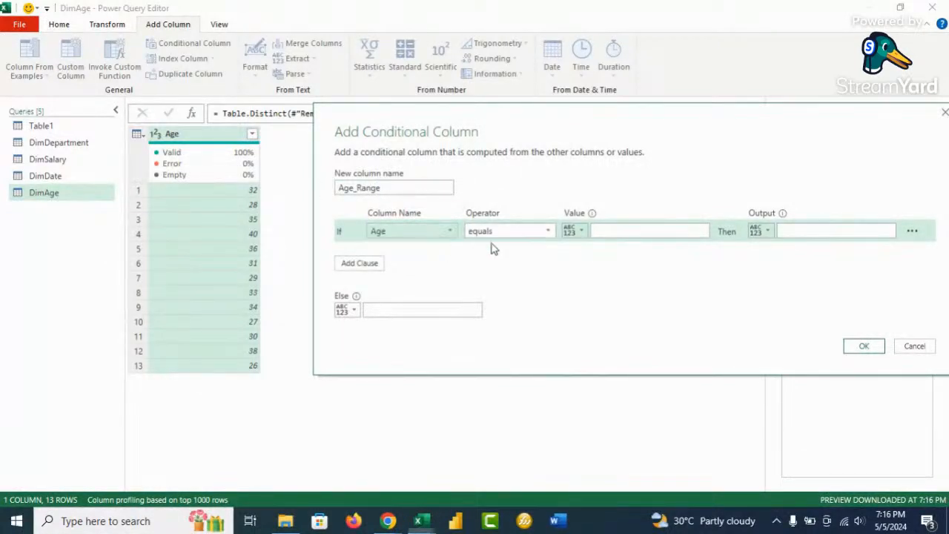
{"action": "left_click", "coordinate": [548, 231]}
{"action": "left_click", "coordinate": [549, 316]}
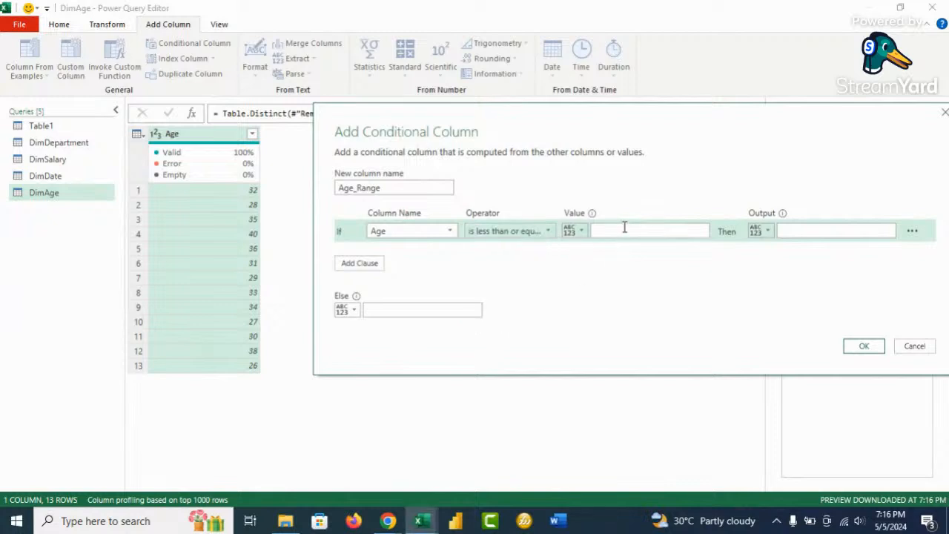
{"action": "left_click", "coordinate": [624, 230]}
{"action": "type", "text": "28"}
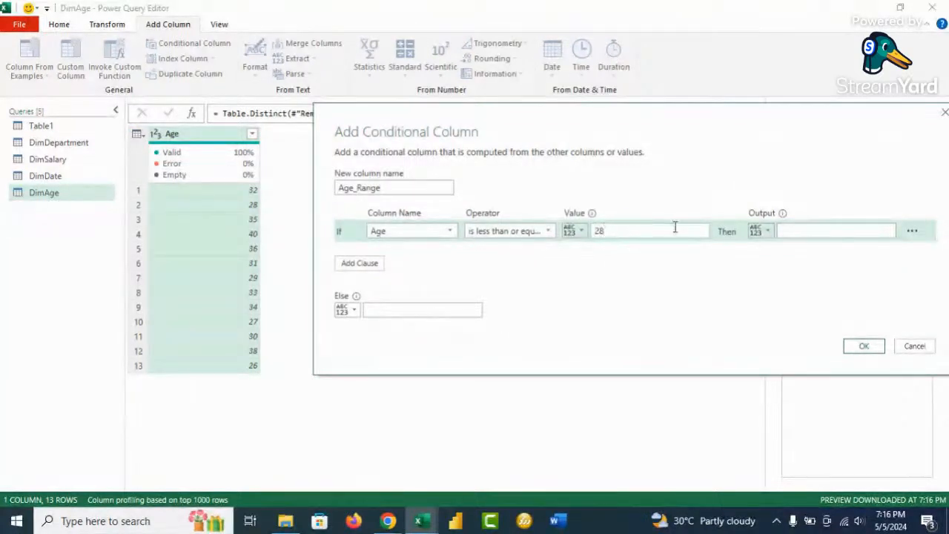
{"action": "left_click", "coordinate": [790, 230]}
Step: Add an else-if clause so that Age less than or equal to 31 outputs "29-31 yrs"
{"action": "left_click", "coordinate": [360, 263]}
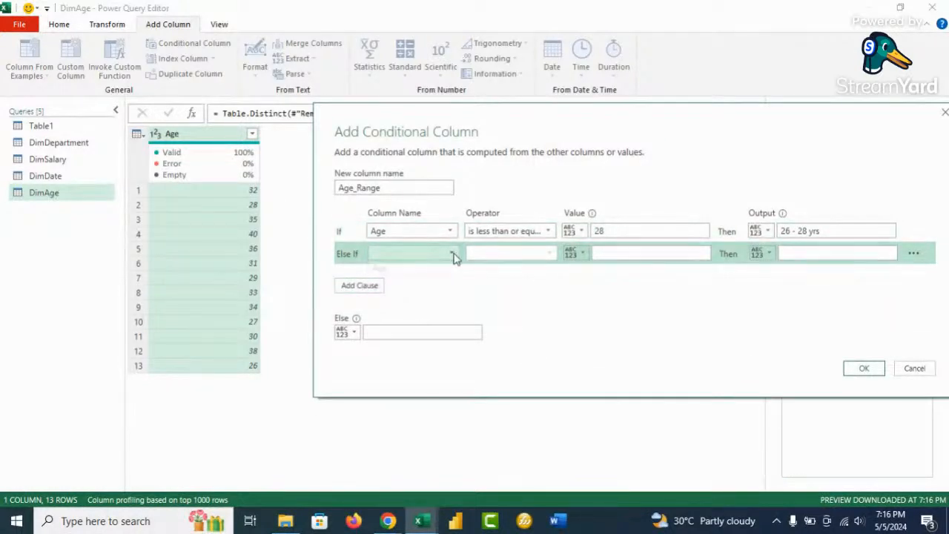
{"action": "left_click", "coordinate": [450, 253]}
{"action": "left_click", "coordinate": [443, 271]}
{"action": "left_click", "coordinate": [549, 253]}
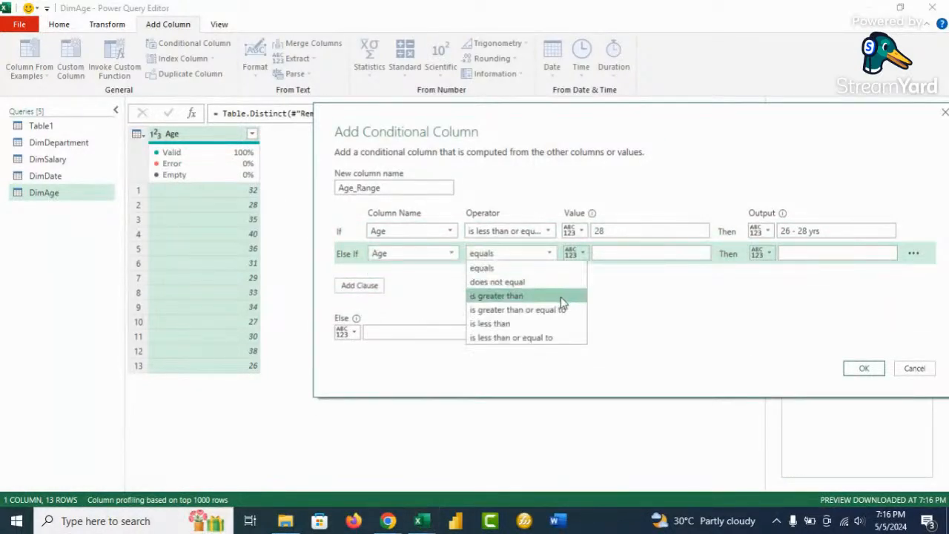
{"action": "left_click", "coordinate": [562, 337]}
{"action": "left_click", "coordinate": [626, 250]}
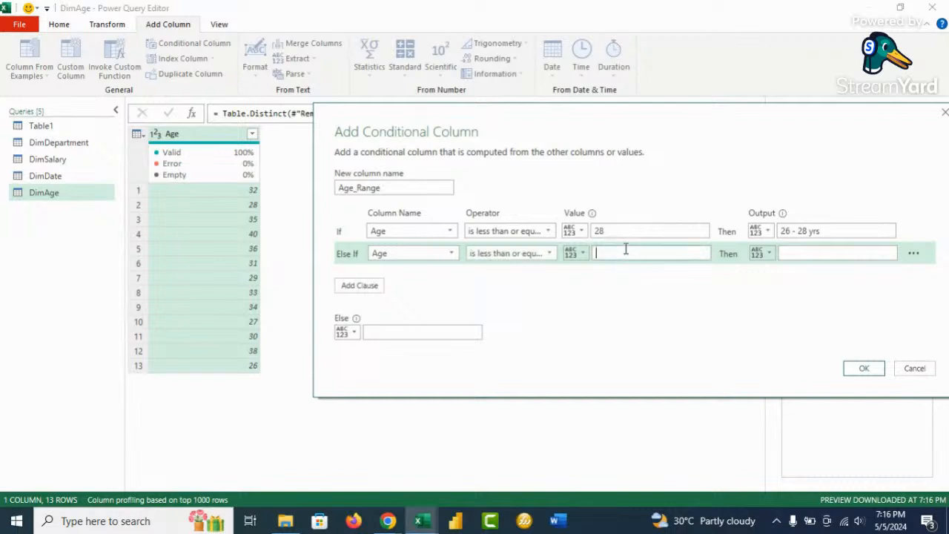
{"action": "type", "text": "31"}
{"action": "left_click", "coordinate": [794, 253]}
{"action": "type", "text": "29 -"}
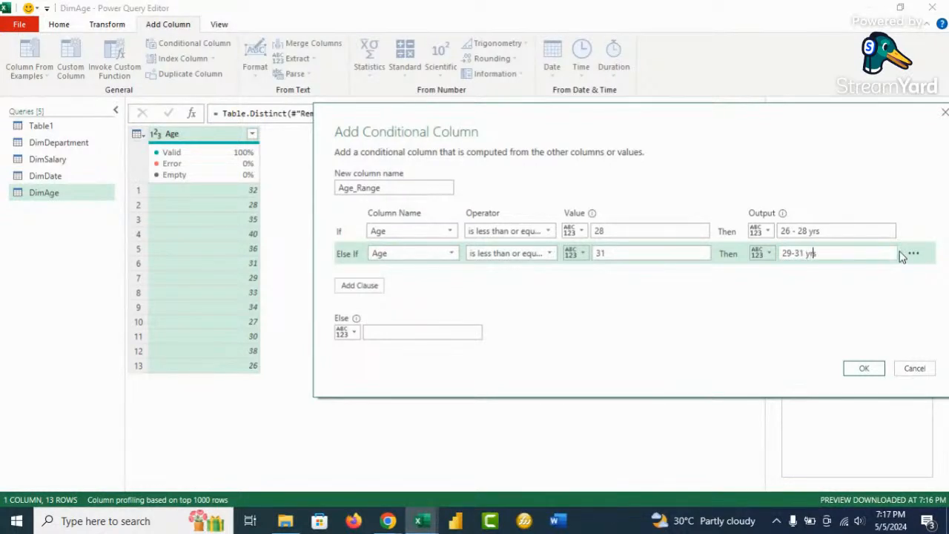
Step: Remove the spaces around the hyphen in the first clause's output so that it reads "26-28 yrs"
{"action": "left_click", "coordinate": [800, 231]}
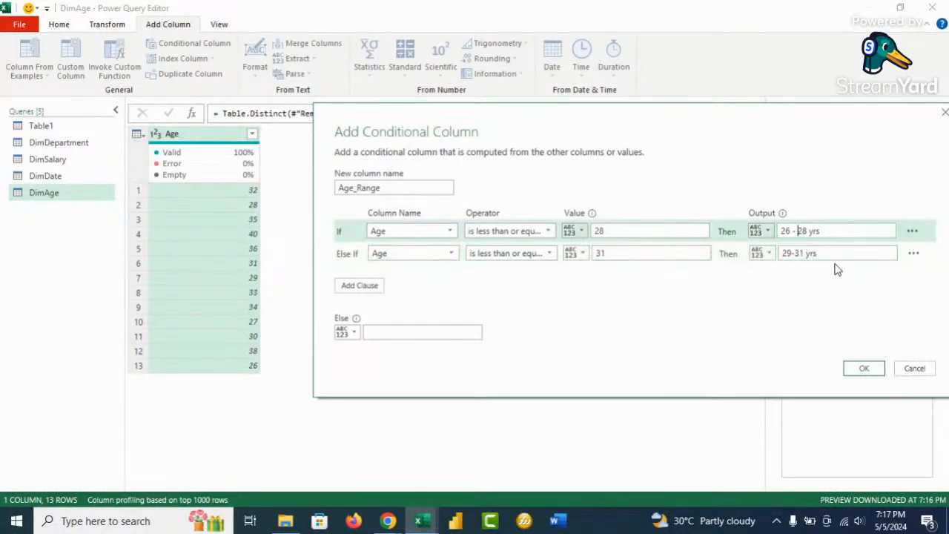
{"action": "key", "text": "BackSpace"}
{"action": "left_click", "coordinate": [791, 229]}
{"action": "key", "text": "BackSpace"}
Step: Add another else-if clause so that Age less than or equal to 34 outputs "32-34 yrs"
{"action": "left_click", "coordinate": [359, 286]}
{"action": "left_click", "coordinate": [443, 277]}
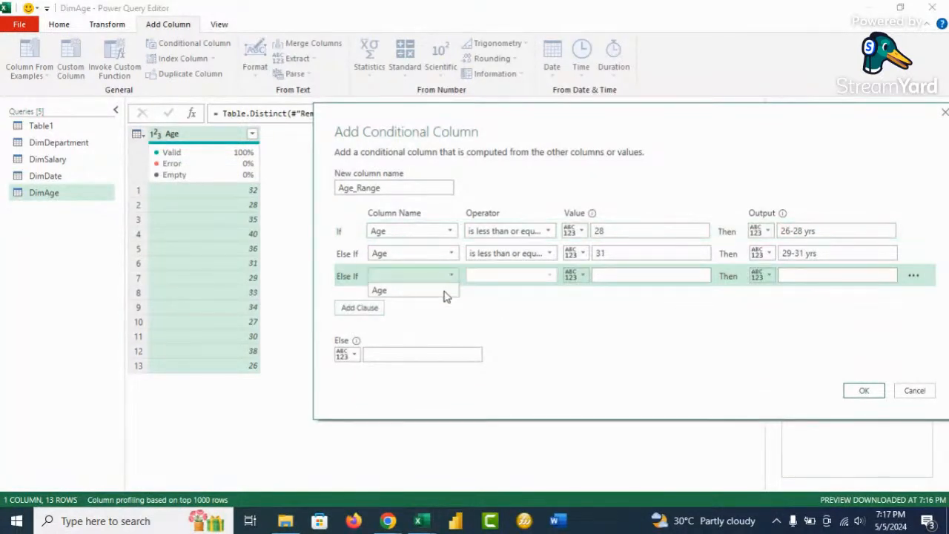
{"action": "left_click", "coordinate": [445, 291]}
{"action": "left_click", "coordinate": [547, 277]}
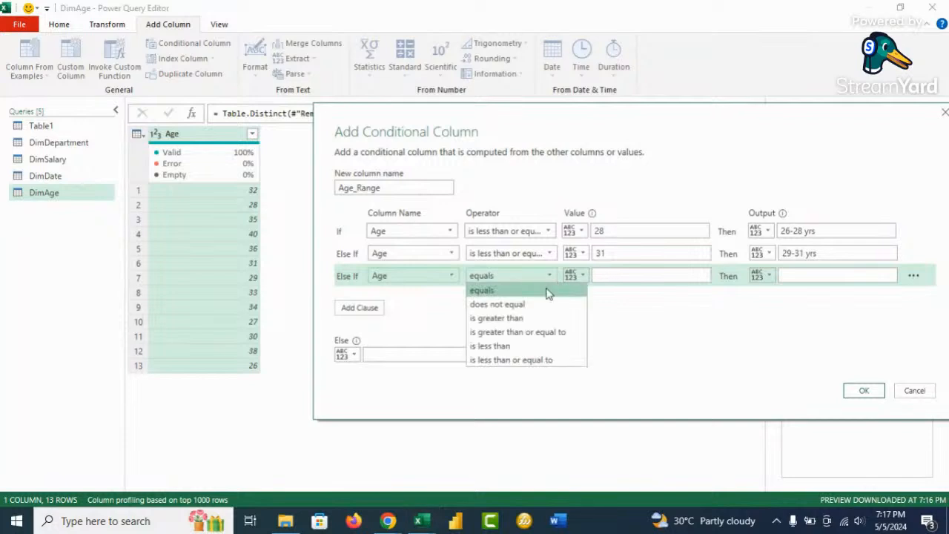
{"action": "left_click", "coordinate": [547, 359]}
{"action": "left_click", "coordinate": [612, 275]}
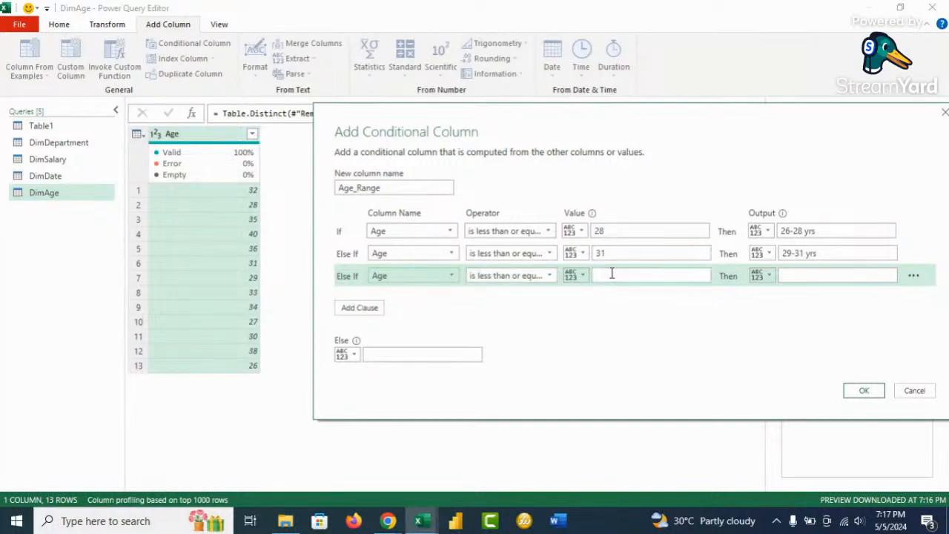
{"action": "left_click", "coordinate": [789, 272]}
{"action": "type", "text": "32-34 y"}
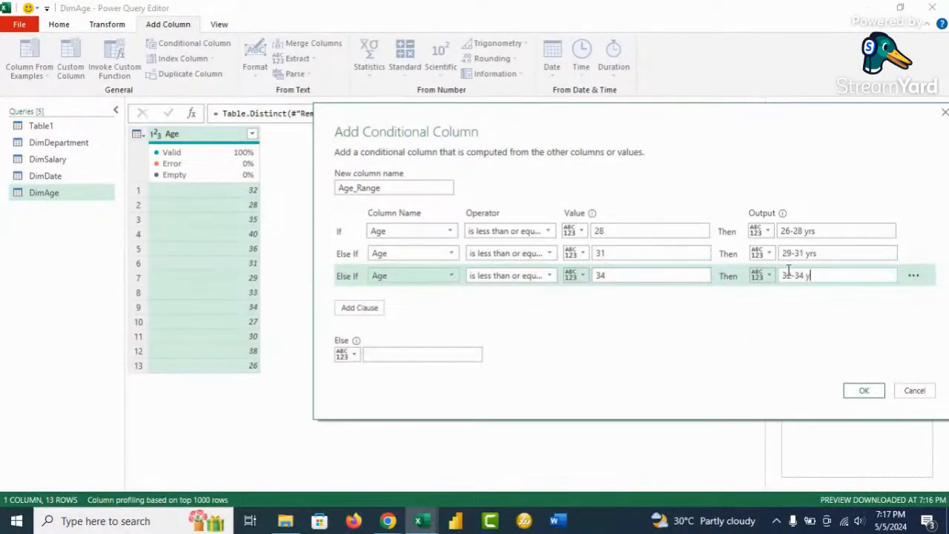
{"action": "type", "text": "rs"}
Step: Add a fourth clause so that Age less than or equal to 37 outputs "35-37 yrs"
{"action": "left_click", "coordinate": [375, 307]}
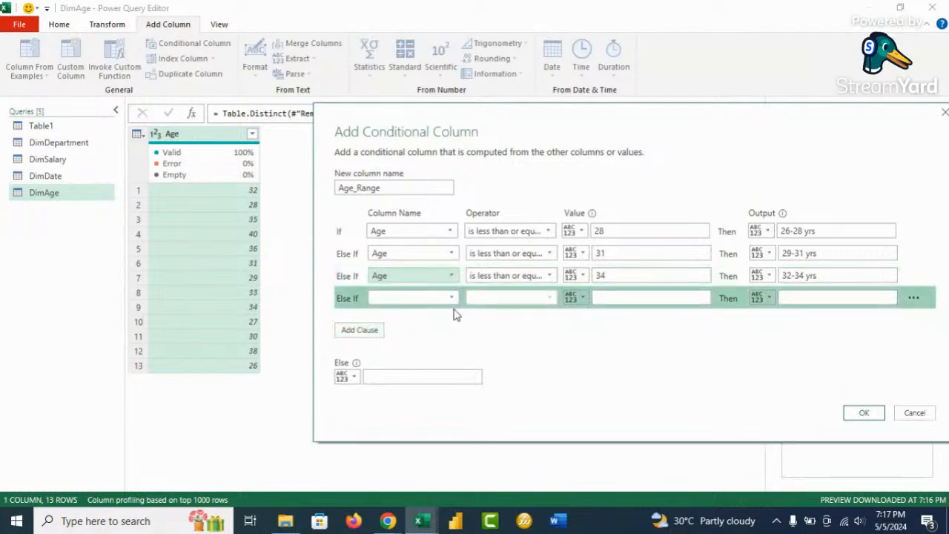
{"action": "left_click", "coordinate": [450, 298]}
{"action": "left_click", "coordinate": [442, 317]}
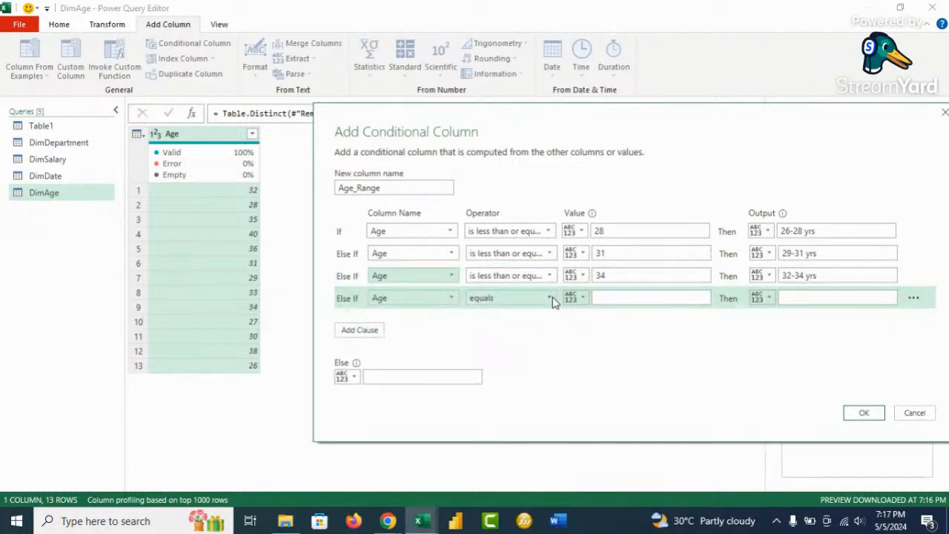
{"action": "left_click", "coordinate": [549, 297]}
{"action": "left_click", "coordinate": [559, 383]}
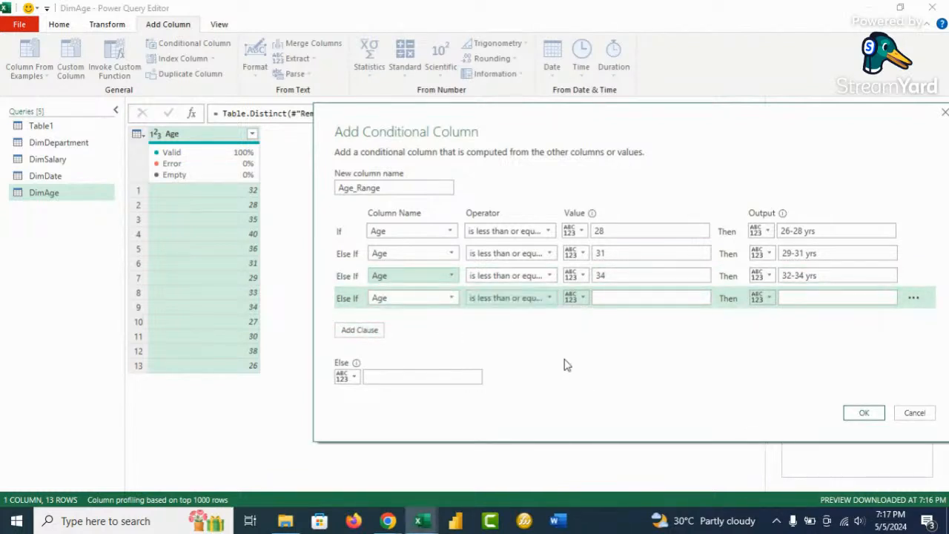
{"action": "left_click", "coordinate": [613, 298]}
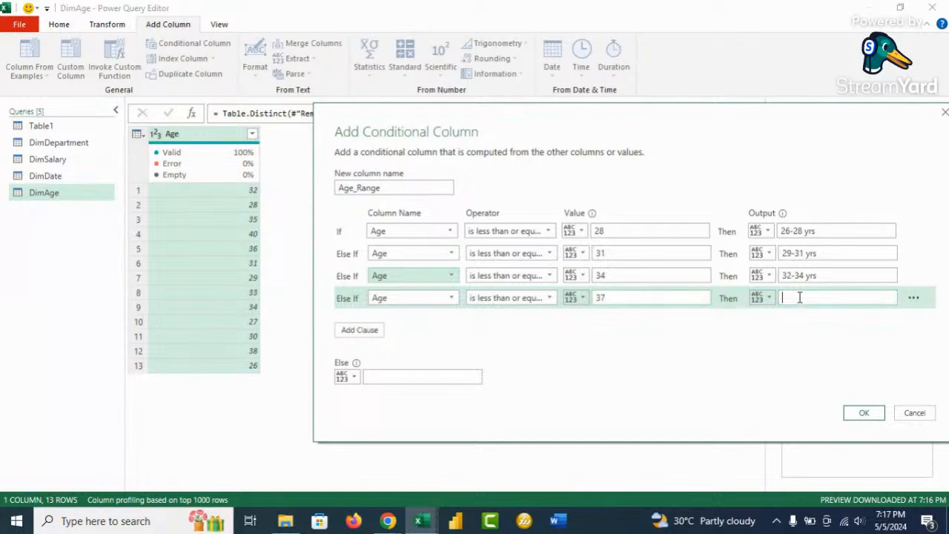
Step: Create the Age_Range column with "38-40 yrs" as the output for all other ages and set its data type to Text
{"action": "left_click", "coordinate": [398, 373]}
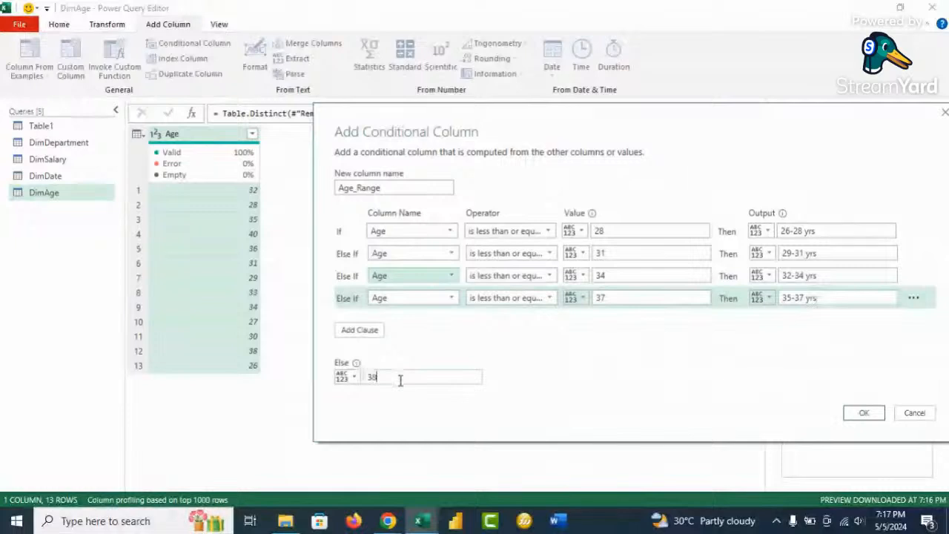
{"action": "type", "text": "38-40 yrs"}
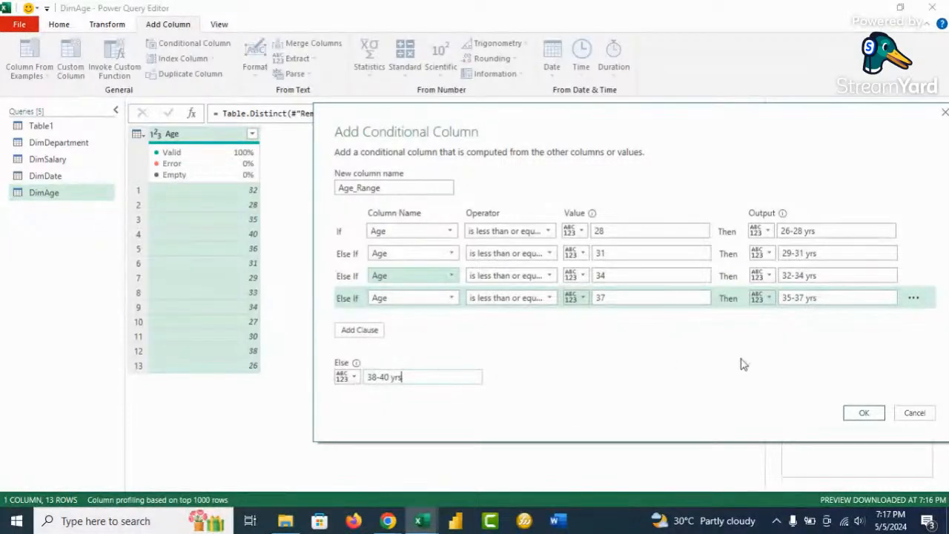
{"action": "left_click", "coordinate": [860, 413]}
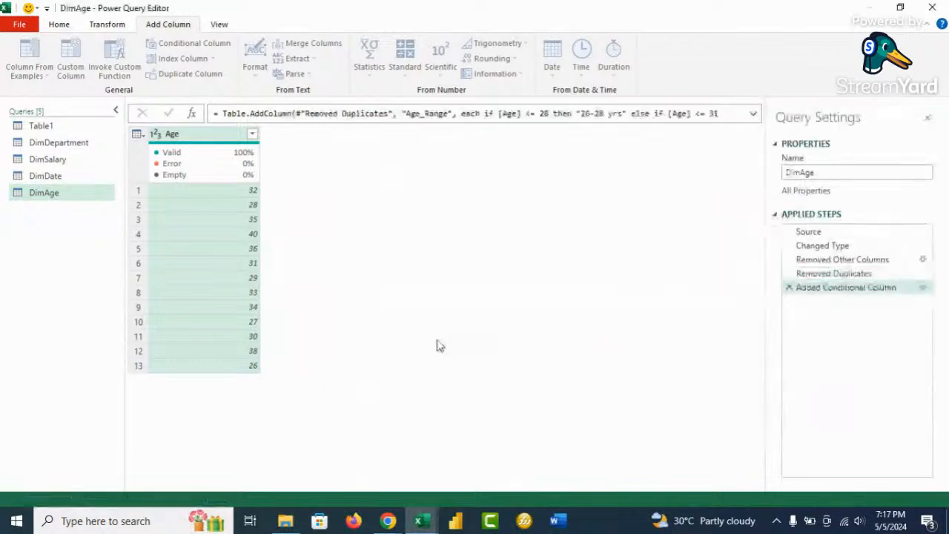
{"action": "left_click", "coordinate": [268, 135]}
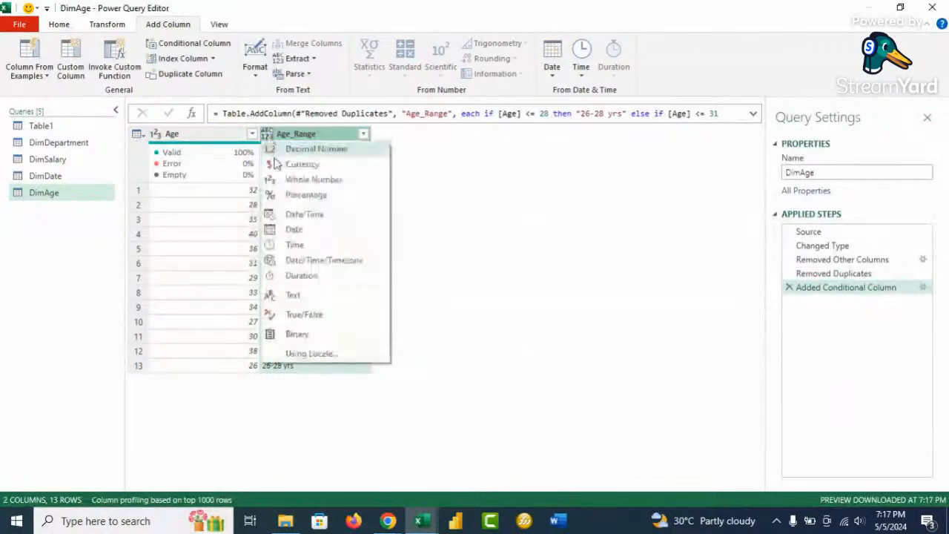
{"action": "left_click", "coordinate": [294, 294]}
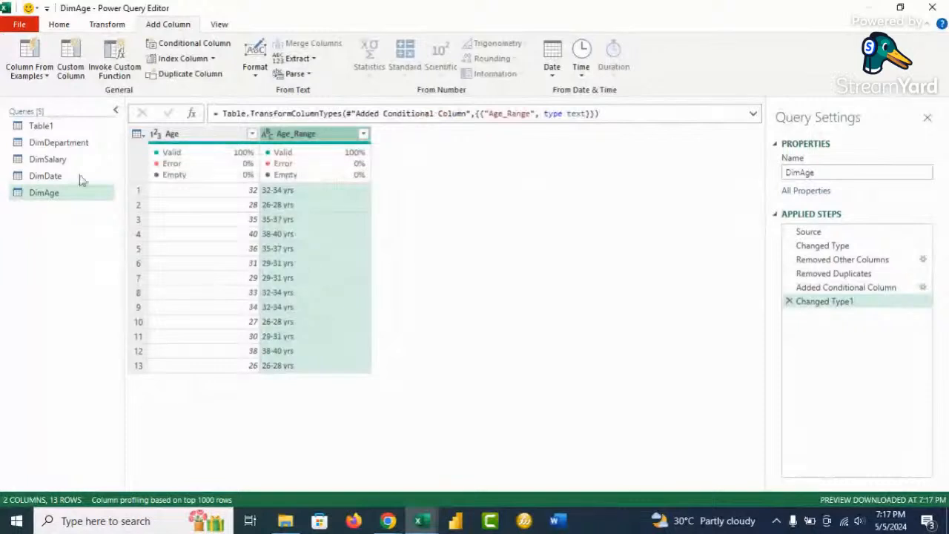
Step: Duplicate the Table1 query and rename the new copy as DimGender
{"action": "left_click", "coordinate": [50, 130]}
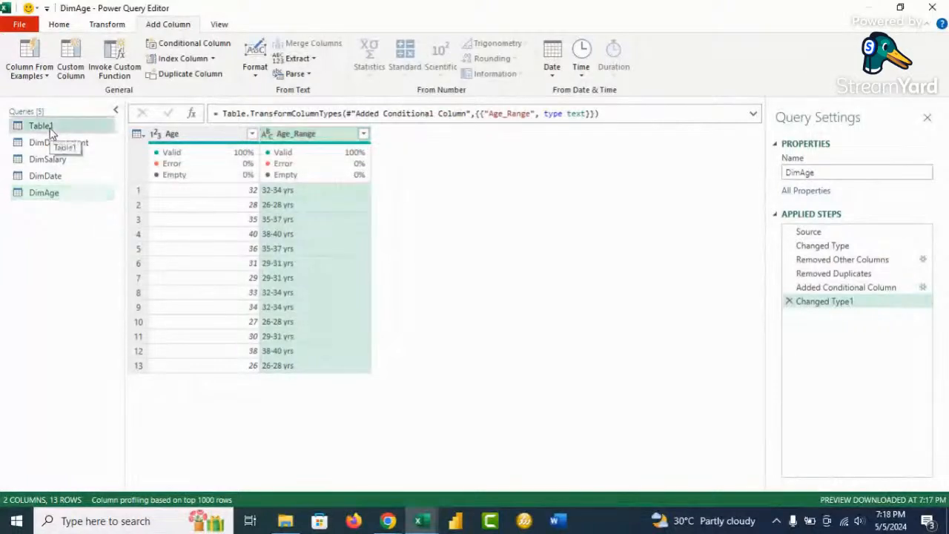
{"action": "right_click", "coordinate": [51, 131]}
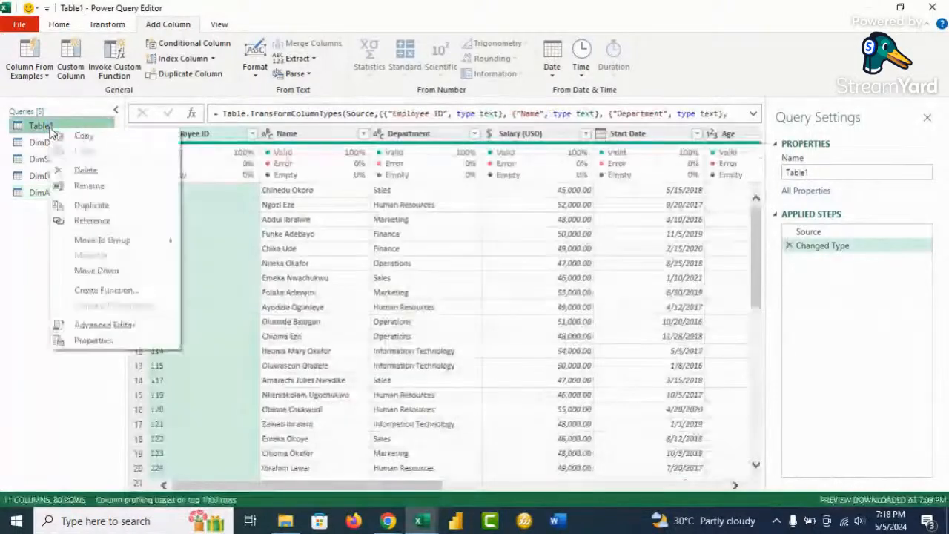
{"action": "left_click", "coordinate": [97, 204]}
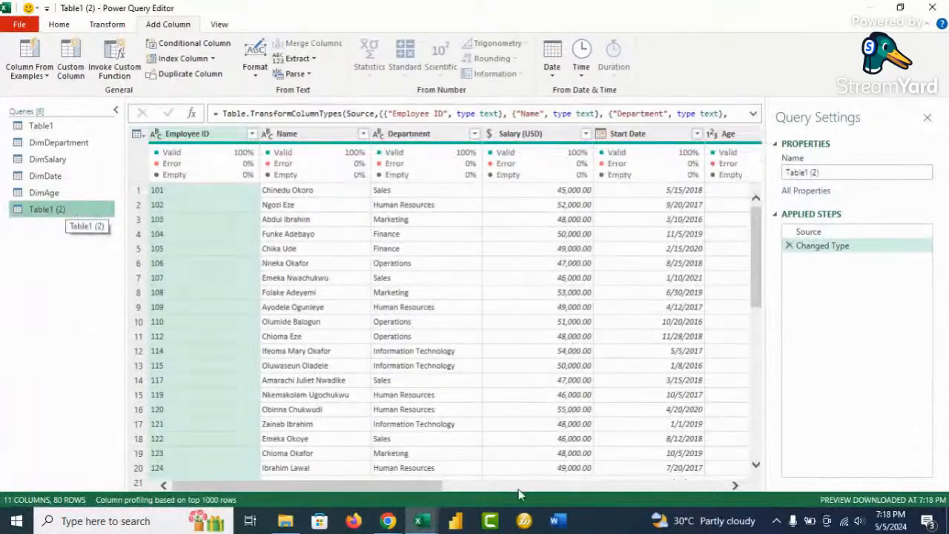
{"action": "left_click", "coordinate": [524, 487]}
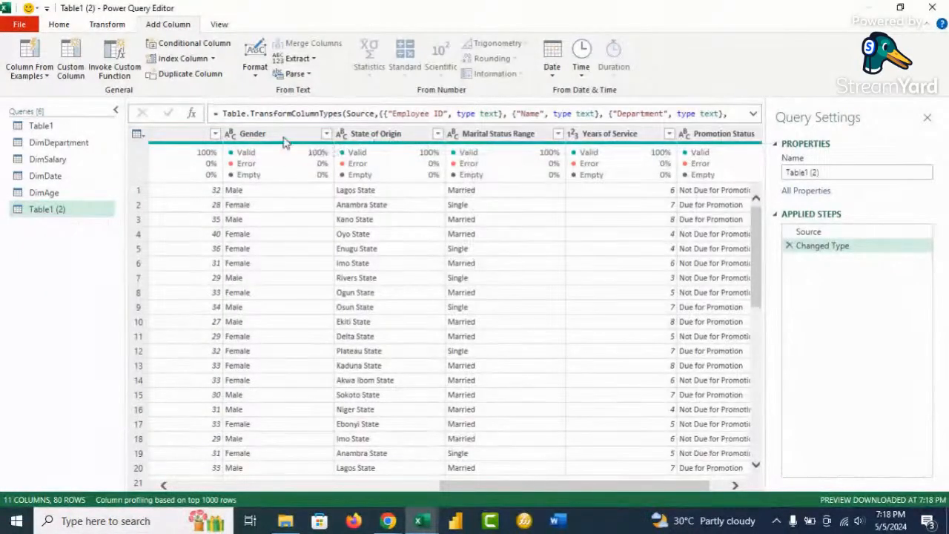
{"action": "left_click_drag", "start_coordinate": [469, 493], "coordinate": [427, 486]}
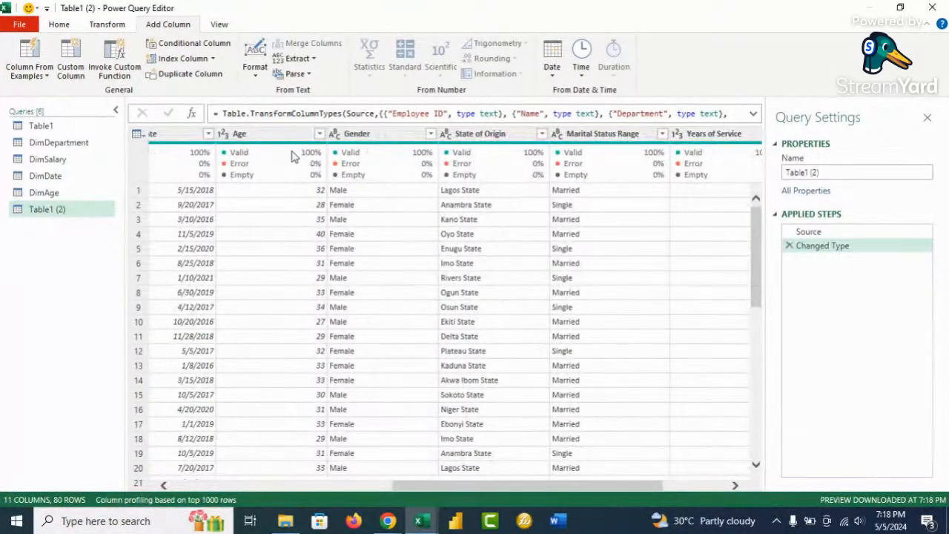
{"action": "right_click", "coordinate": [42, 209]}
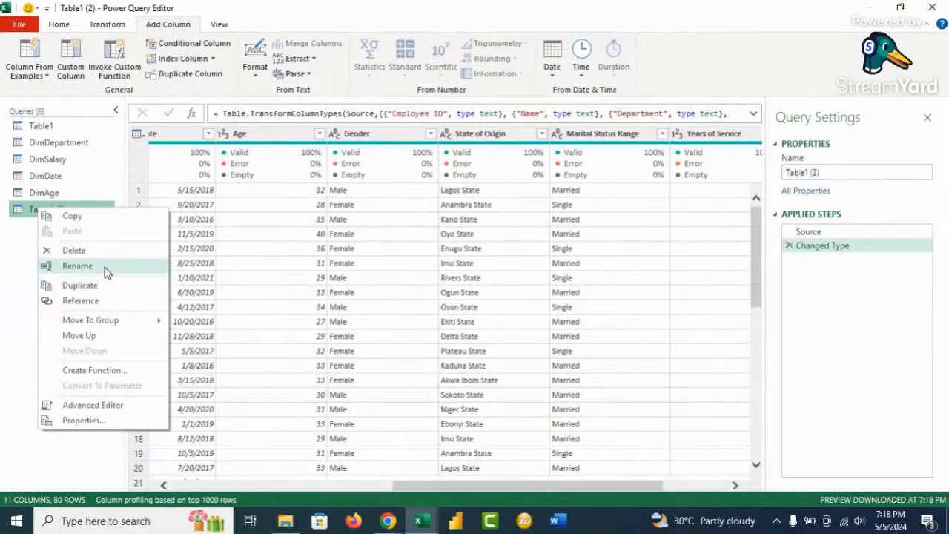
{"action": "left_click", "coordinate": [77, 265]}
{"action": "type", "text": "DimGender"}
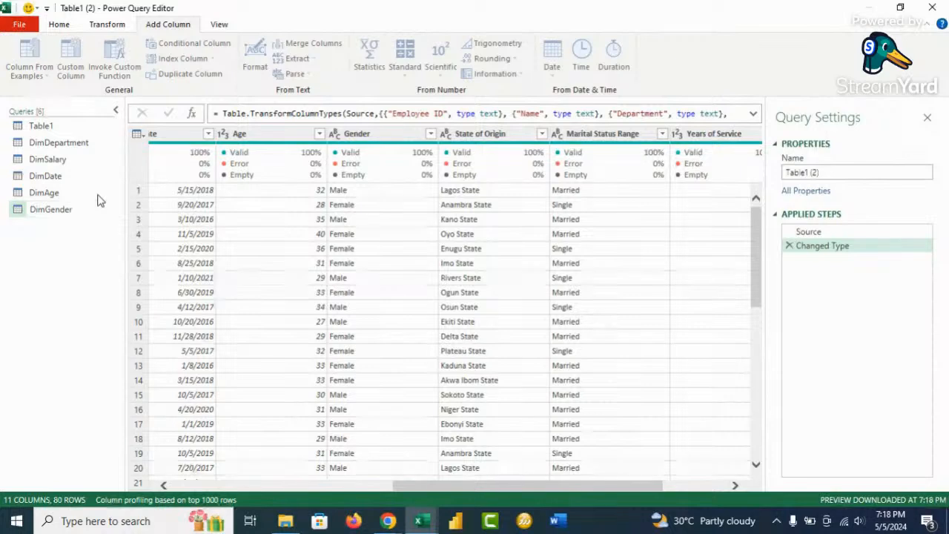
{"action": "key", "text": "Return"}
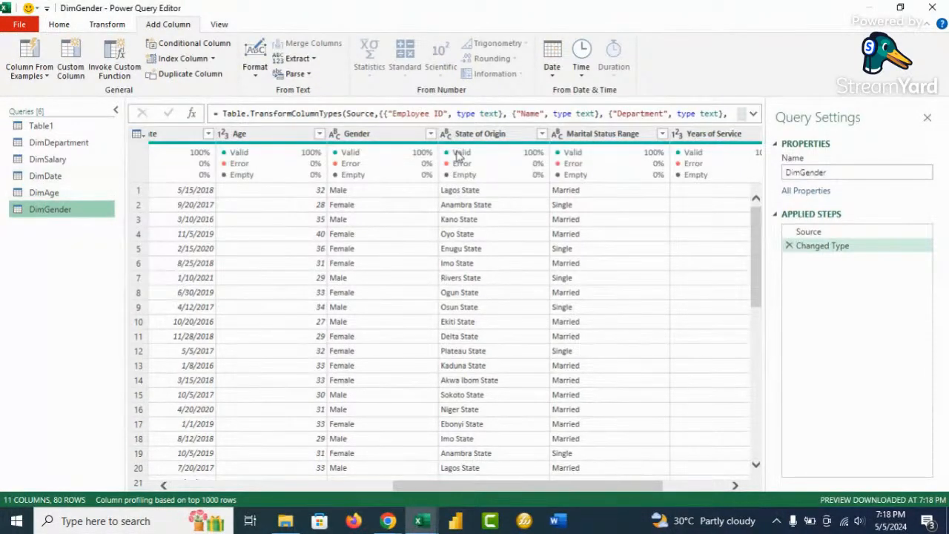
Step: Keep only the Gender column in the DimGender query and remove its duplicate values
{"action": "right_click", "coordinate": [381, 136]}
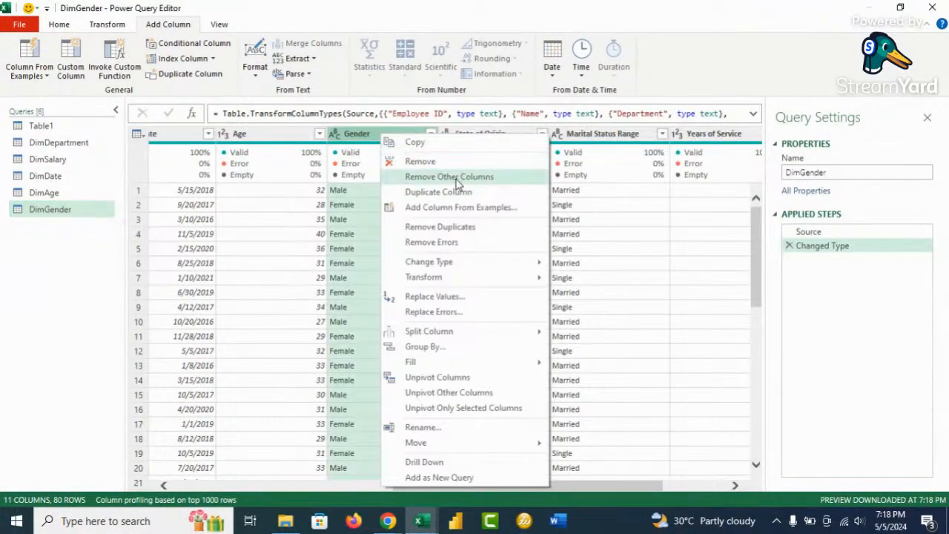
{"action": "left_click", "coordinate": [455, 179]}
{"action": "right_click", "coordinate": [193, 134]}
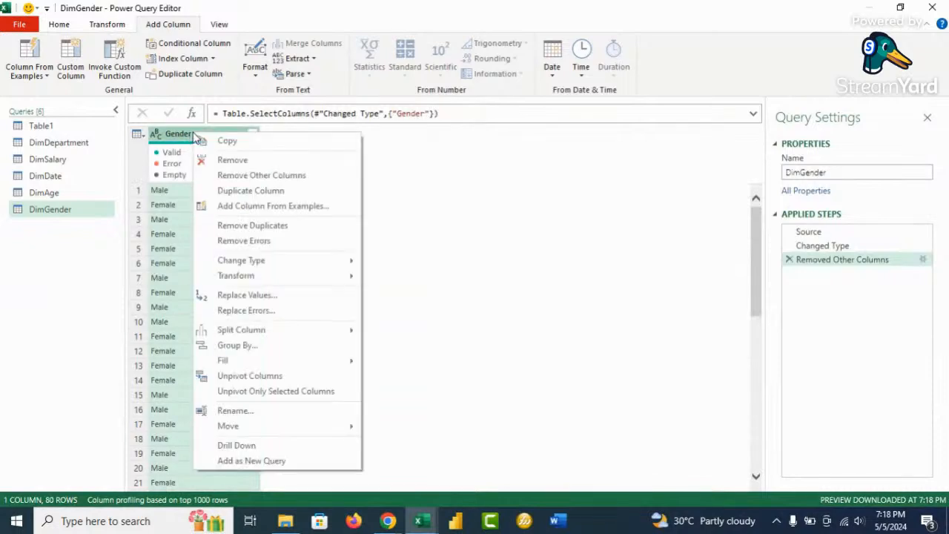
{"action": "left_click", "coordinate": [264, 228]}
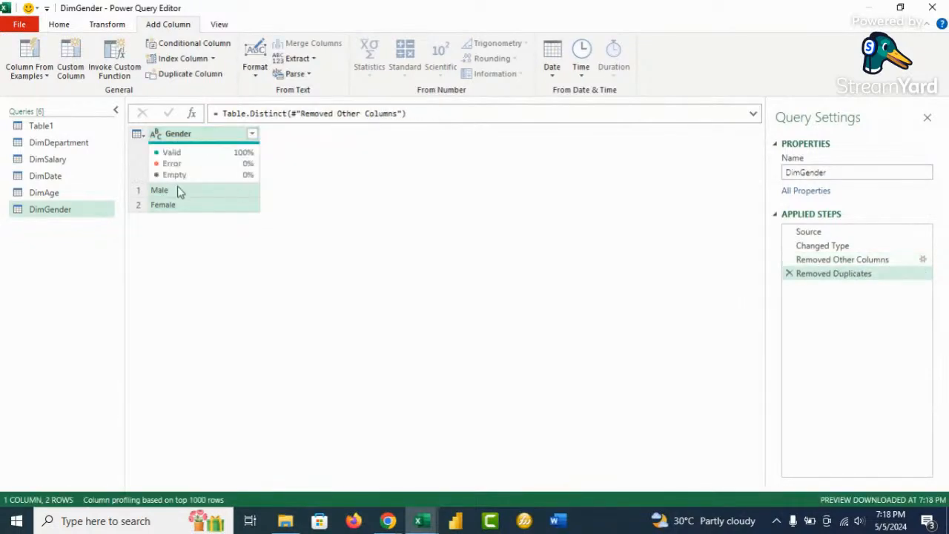
Step: Add an index column starting from 1 to DimGender and move it before the Gender column
{"action": "left_click", "coordinate": [214, 60]}
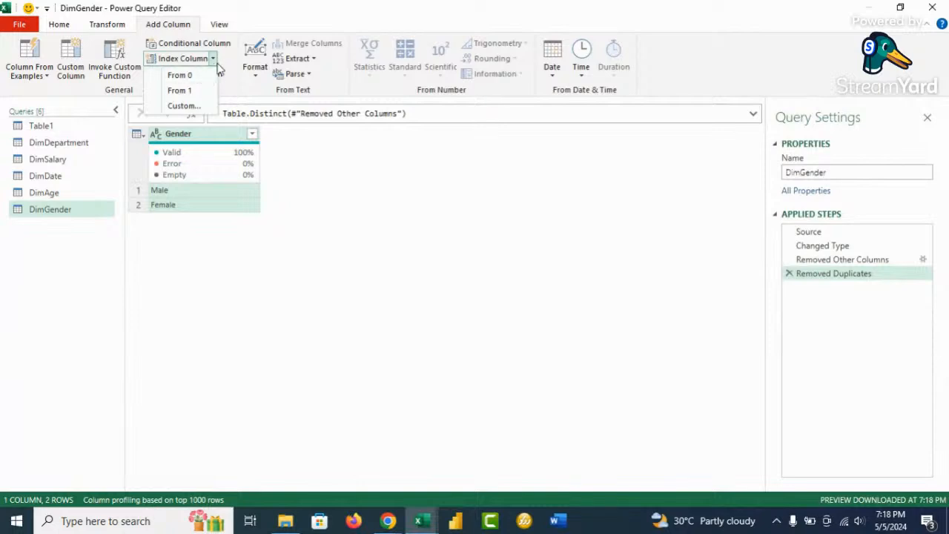
{"action": "left_click", "coordinate": [188, 92]}
{"action": "left_click_drag", "start_coordinate": [312, 135], "coordinate": [212, 140]}
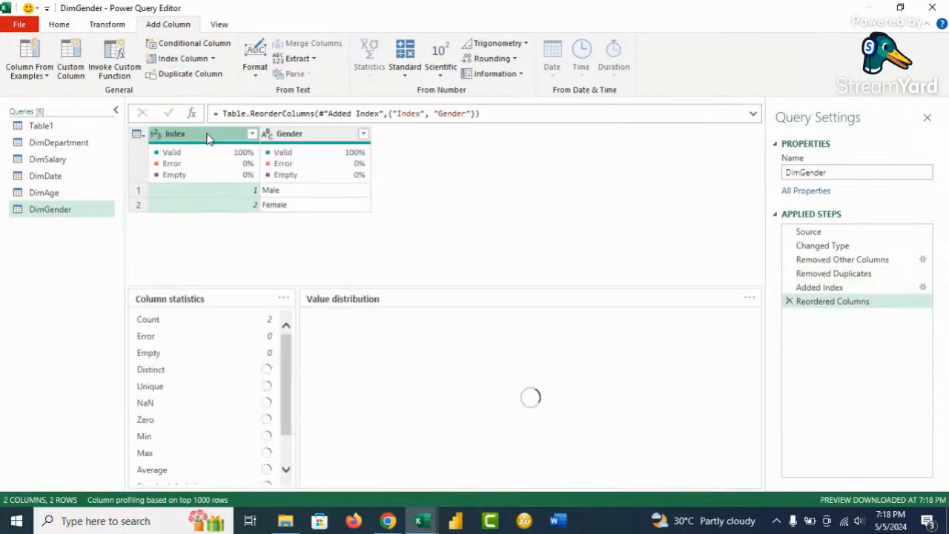
Step: Rename the Index column in DimGender as Denger_ID and set its data type to Text
{"action": "double_click", "coordinate": [207, 134]}
{"action": "type", "text": "Denge"}
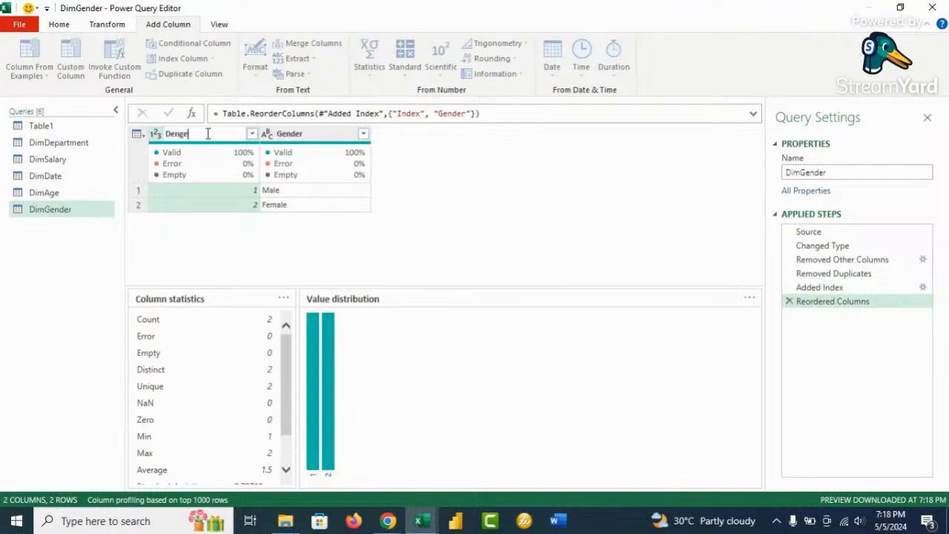
{"action": "type", "text": "r_ID"}
{"action": "left_click", "coordinate": [451, 219]}
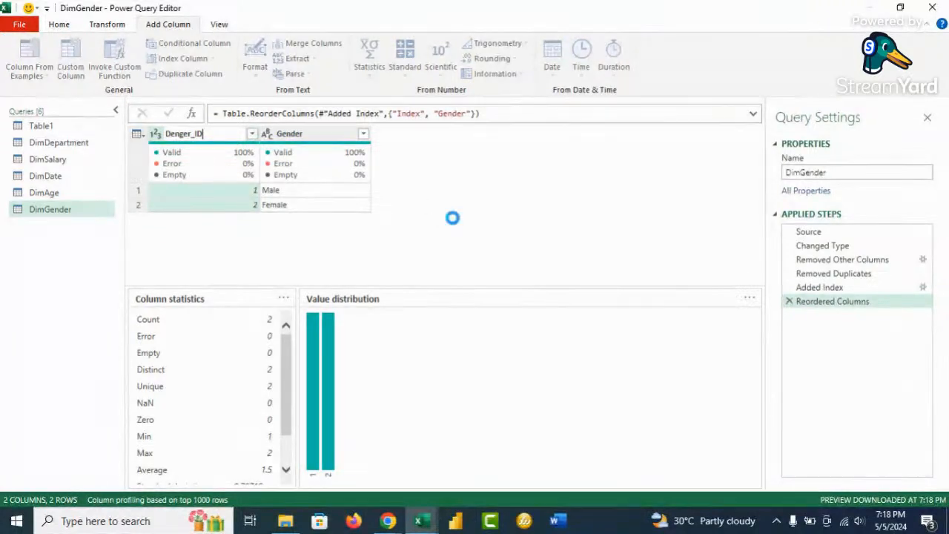
{"action": "left_click", "coordinate": [156, 134]}
{"action": "key", "text": "Escape"}
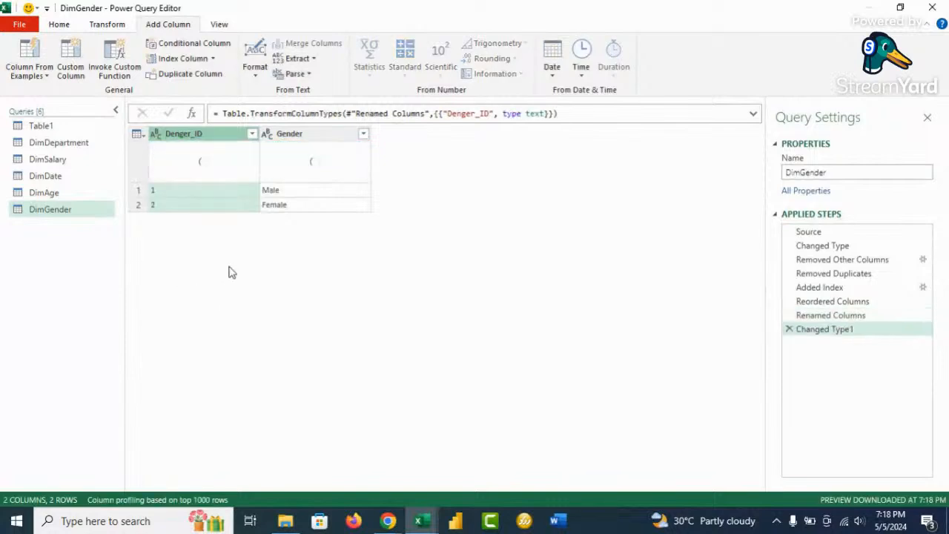
Step: Duplicate the Table1 query and rename the new copy as DimState
{"action": "right_click", "coordinate": [55, 125]}
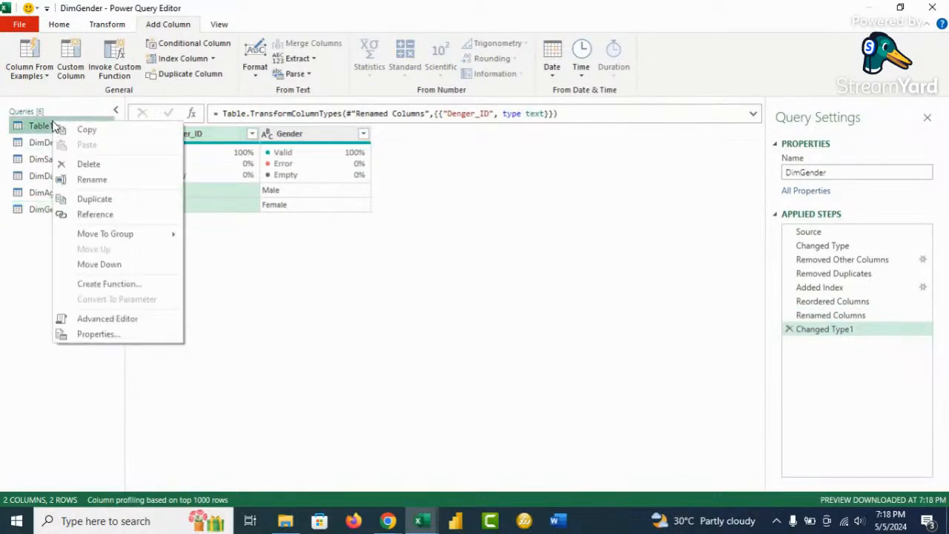
{"action": "left_click", "coordinate": [126, 200]}
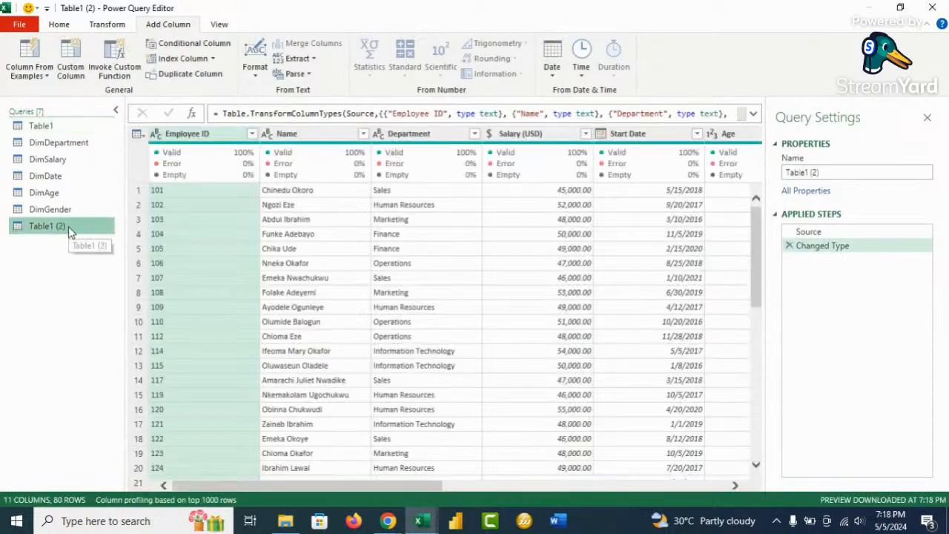
{"action": "left_click", "coordinate": [541, 488]}
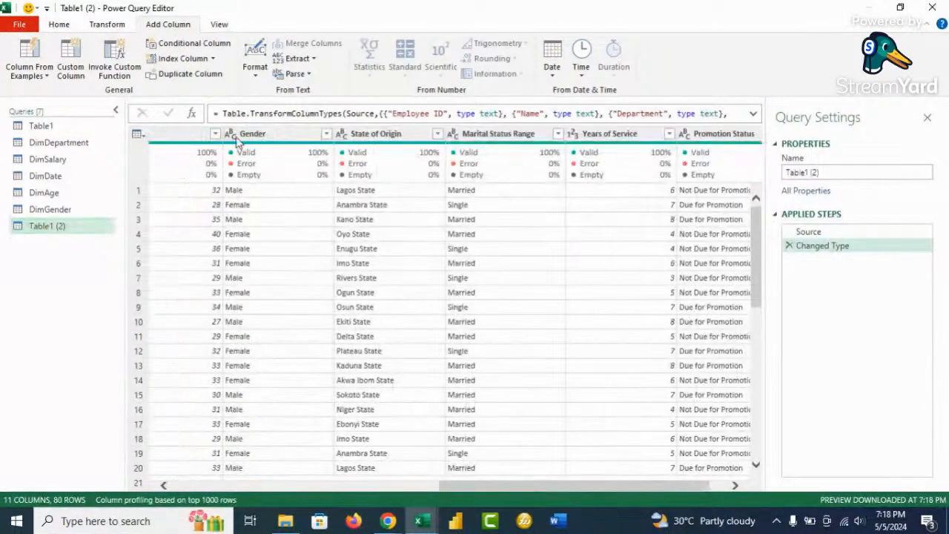
{"action": "right_click", "coordinate": [60, 226]}
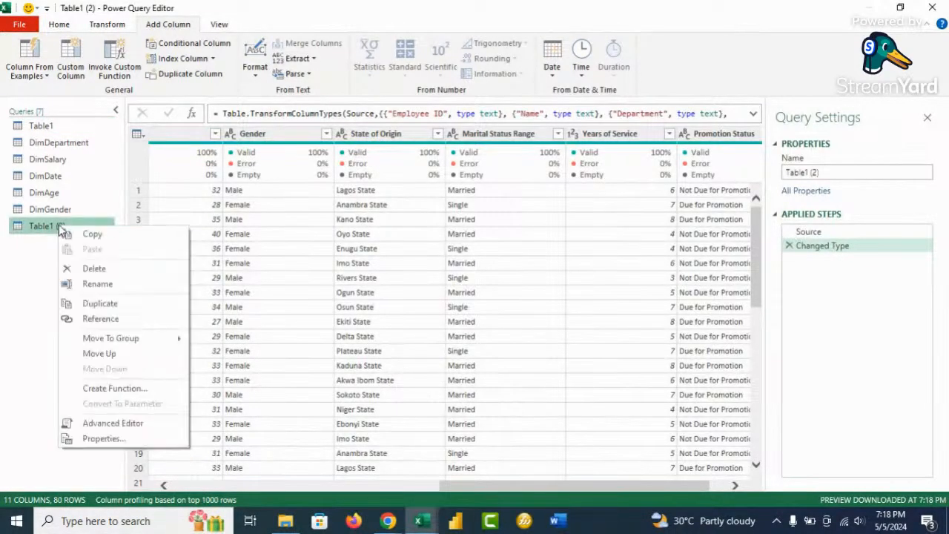
{"action": "left_click", "coordinate": [123, 289]}
{"action": "type", "text": "D"}
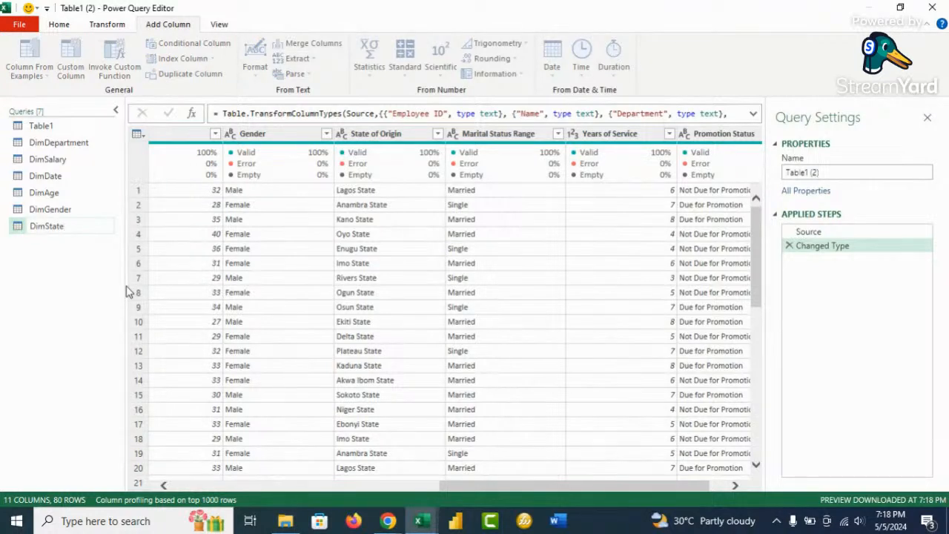
{"action": "type", "text": "imState"}
{"action": "key", "text": "Return"}
Step: Keep only the State of Origin column in the DimState query and remove its duplicate values
{"action": "right_click", "coordinate": [404, 140]}
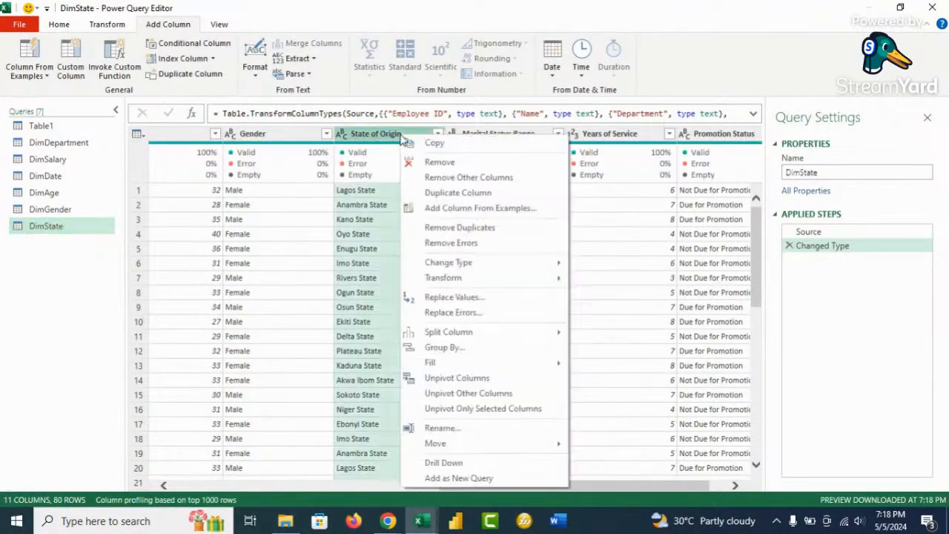
{"action": "left_click", "coordinate": [473, 176]}
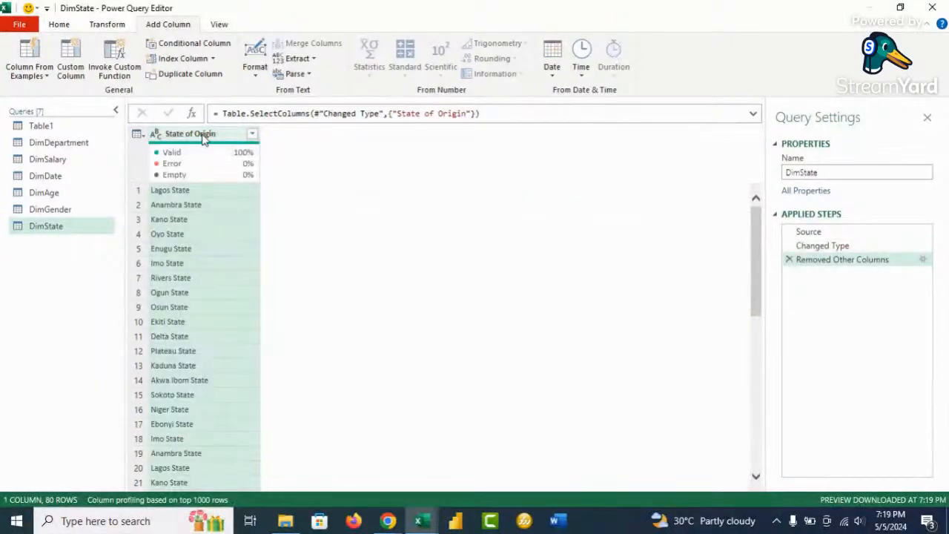
{"action": "right_click", "coordinate": [205, 138]}
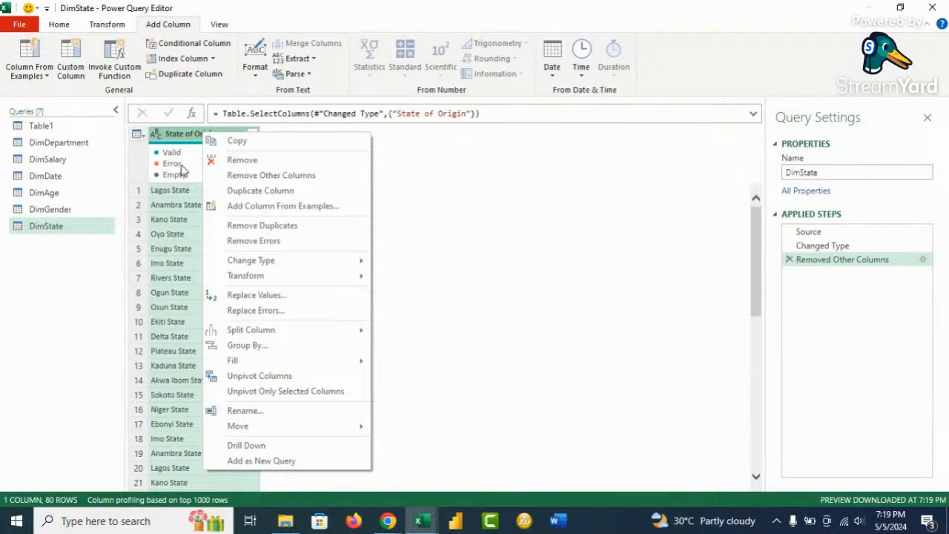
{"action": "left_click", "coordinate": [275, 226]}
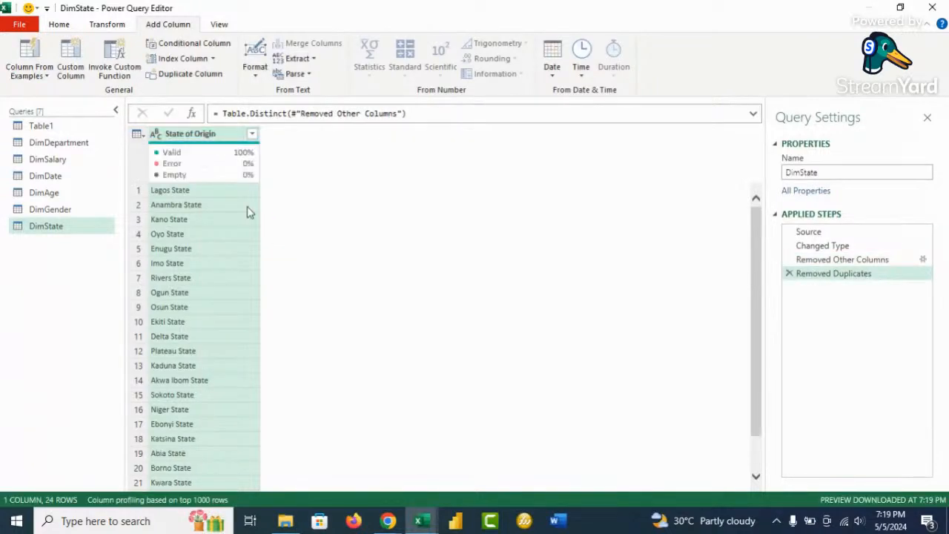
Step: Add an index column starting from 1 to DimState and move it before the State of Origin column
{"action": "left_click", "coordinate": [214, 59]}
{"action": "left_click", "coordinate": [201, 90]}
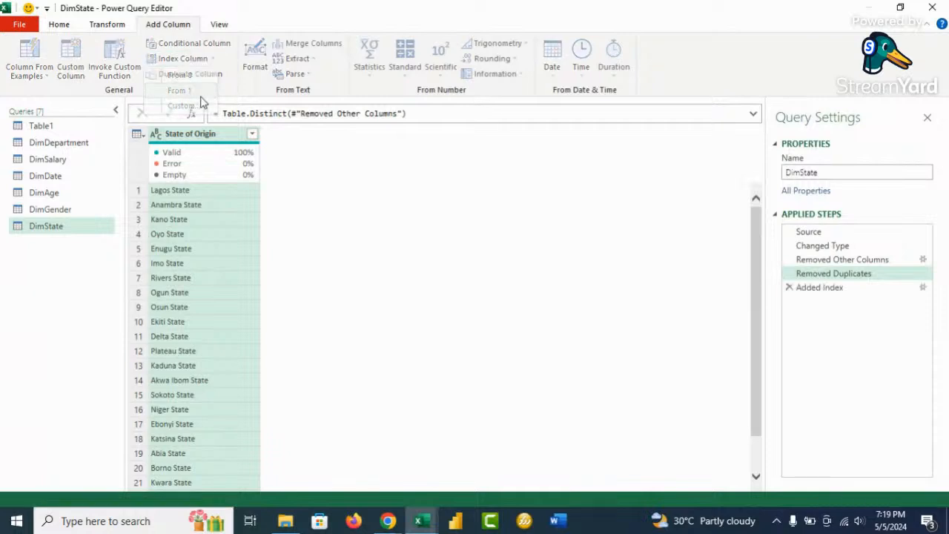
{"action": "left_click_drag", "start_coordinate": [309, 140], "coordinate": [209, 138]}
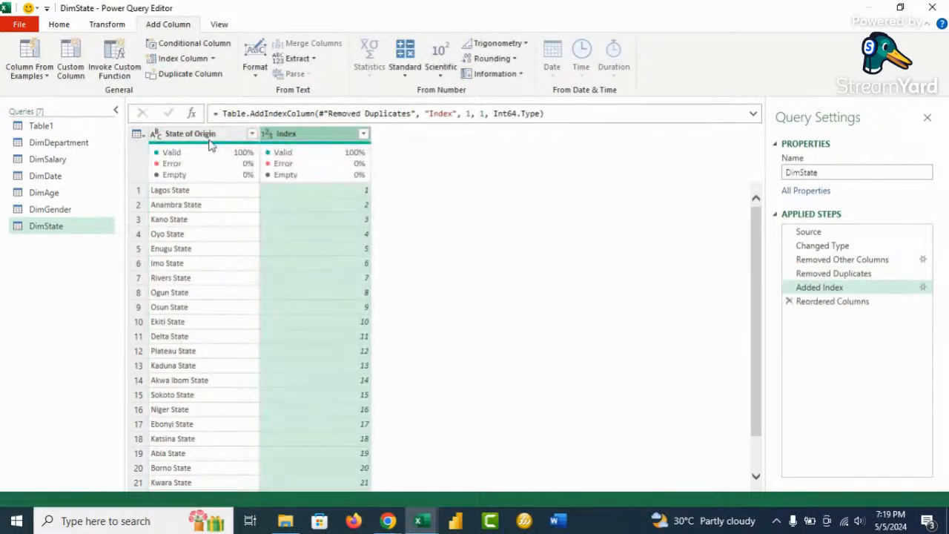
Step: Rename the Index column in DimState as State_ID
{"action": "double_click", "coordinate": [209, 134]}
{"action": "type", "text": "Dim"}
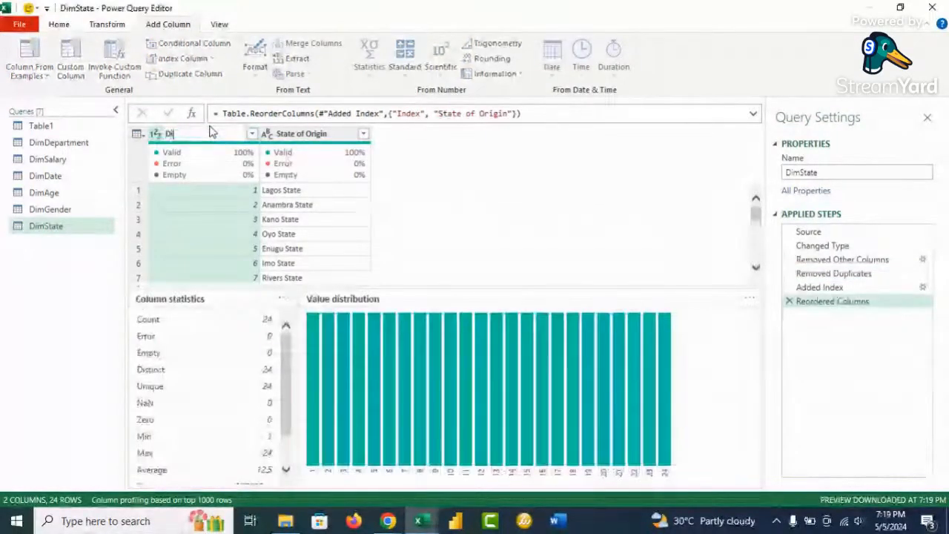
{"action": "key", "text": "BackSpace"}
{"action": "key", "text": "BackSpace"}
{"action": "key", "text": "BackSpace"}
{"action": "type", "text": "Sa"}
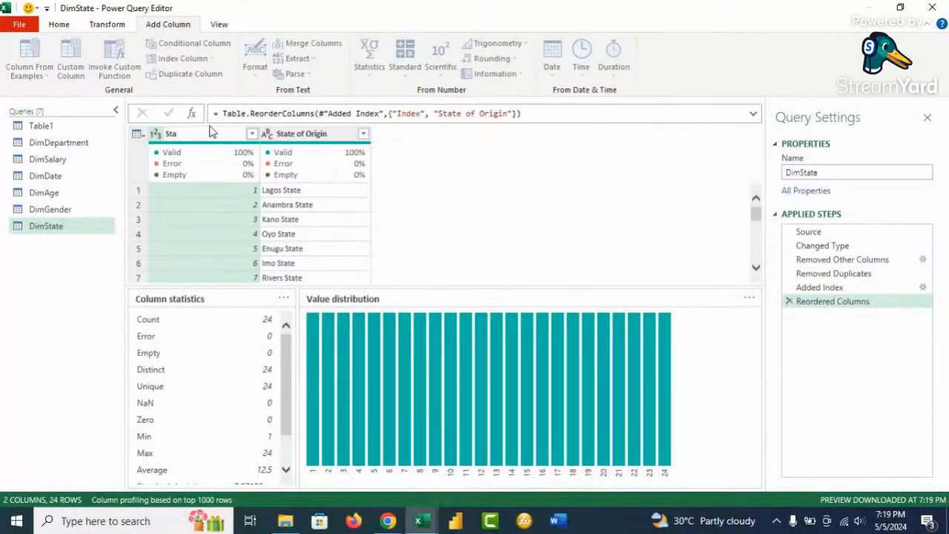
{"action": "type", "text": "te_ID"}
{"action": "key", "text": "Return"}
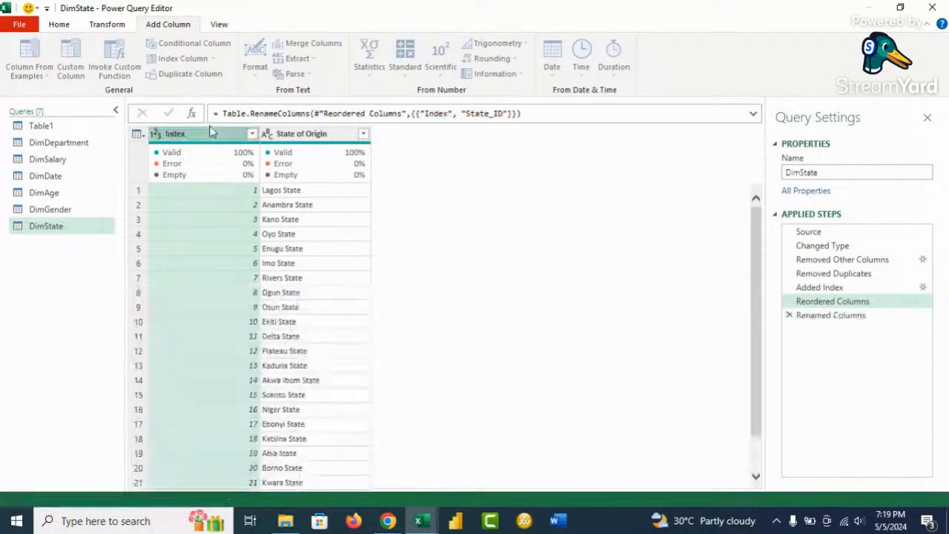
{"action": "scroll", "coordinate": [235, 217], "scroll_direction": "down", "scroll_amount": 1}
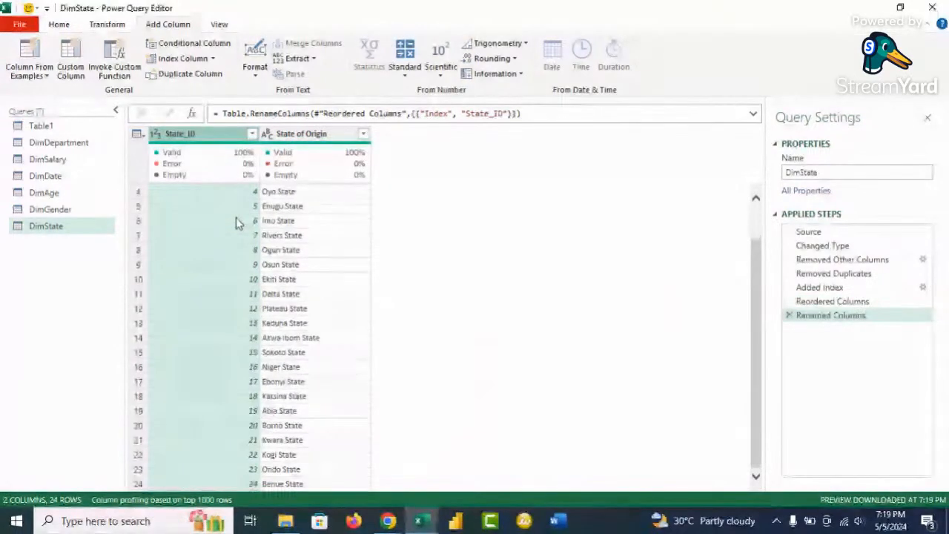
{"action": "scroll", "coordinate": [236, 222], "scroll_direction": "up", "scroll_amount": 1}
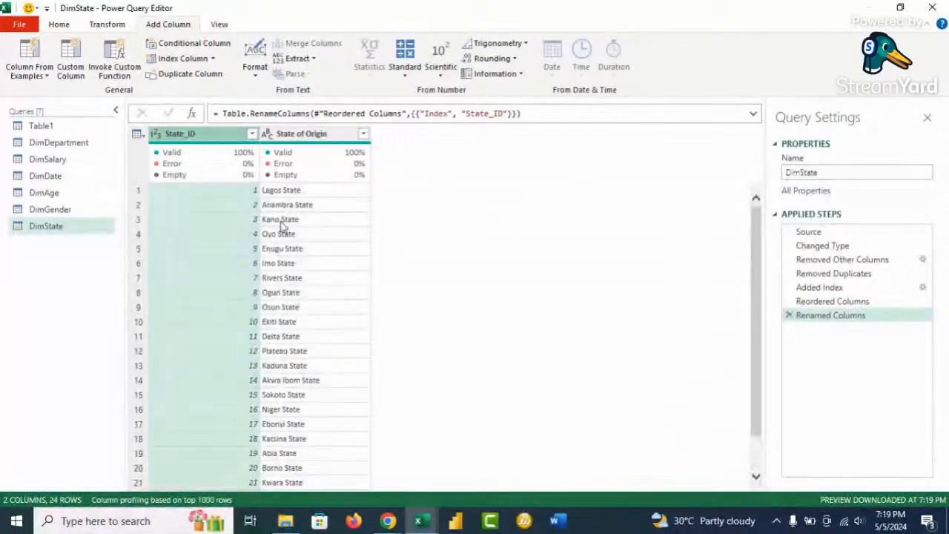
Step: Duplicate the Table1 query and rename the new copy as DimMarriage
{"action": "right_click", "coordinate": [51, 130]}
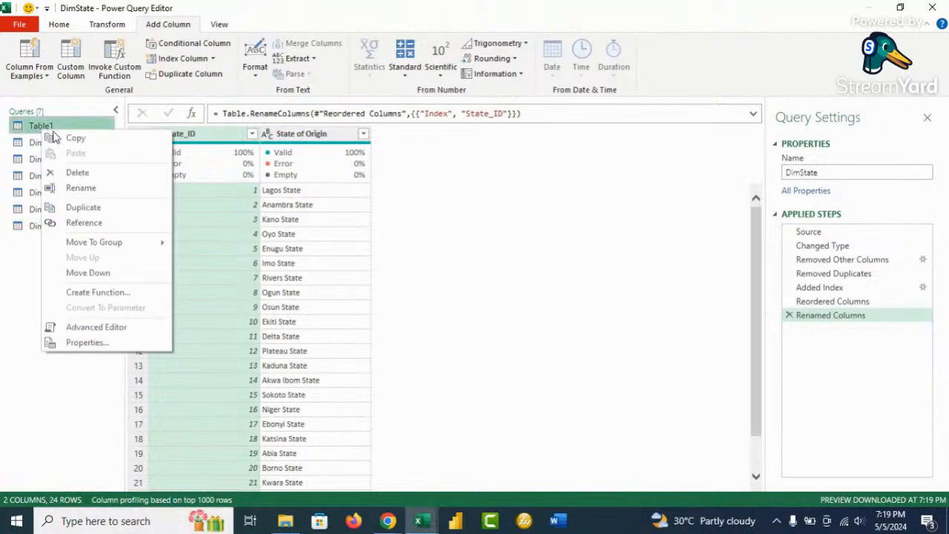
{"action": "left_click", "coordinate": [117, 211]}
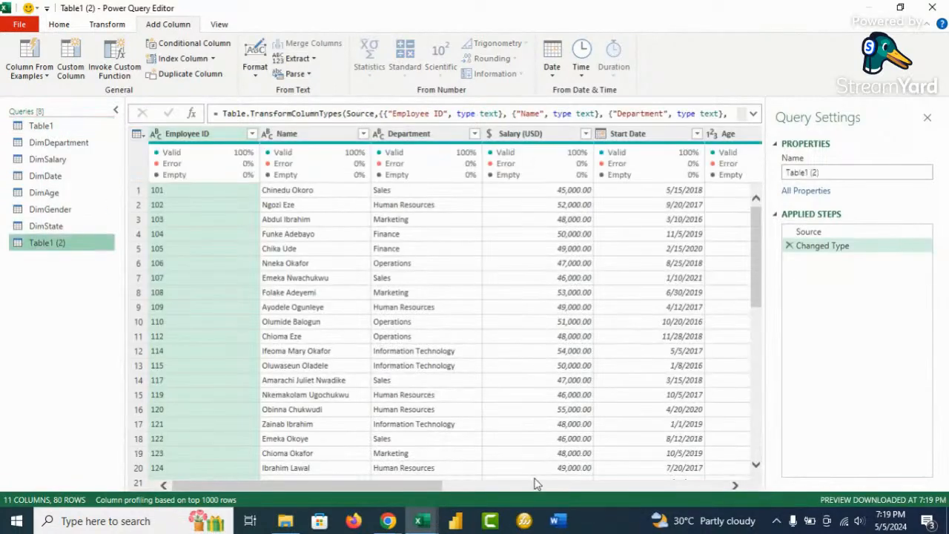
{"action": "left_click", "coordinate": [537, 485]}
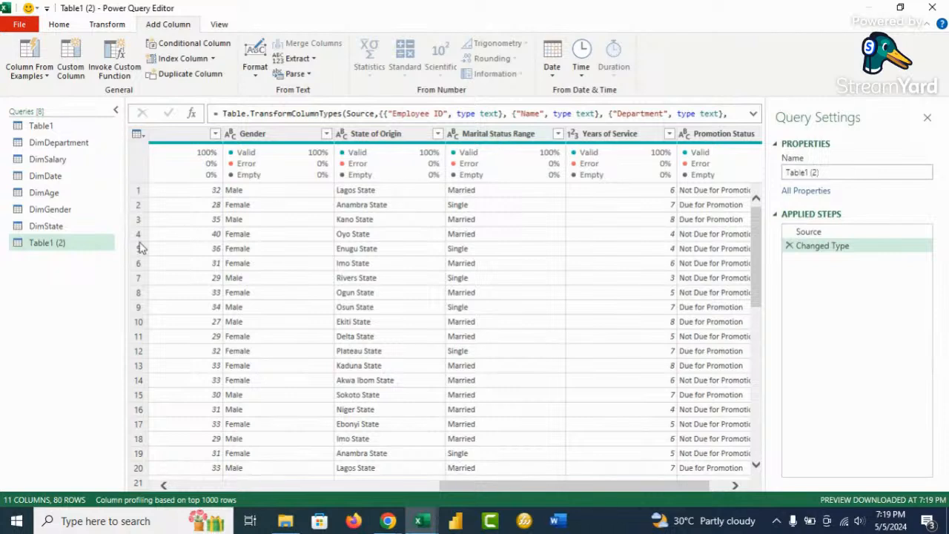
{"action": "right_click", "coordinate": [59, 244]}
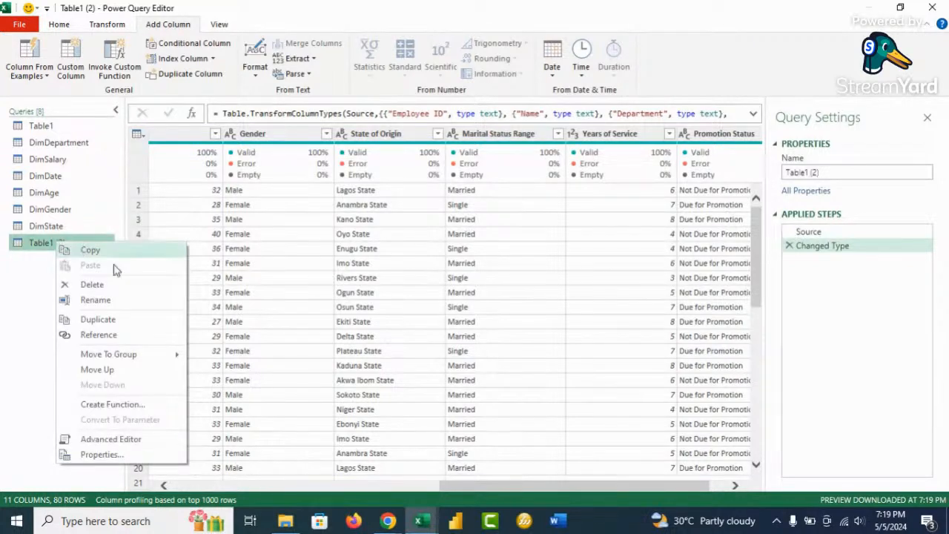
{"action": "left_click", "coordinate": [140, 299]}
{"action": "type", "text": "Dim"}
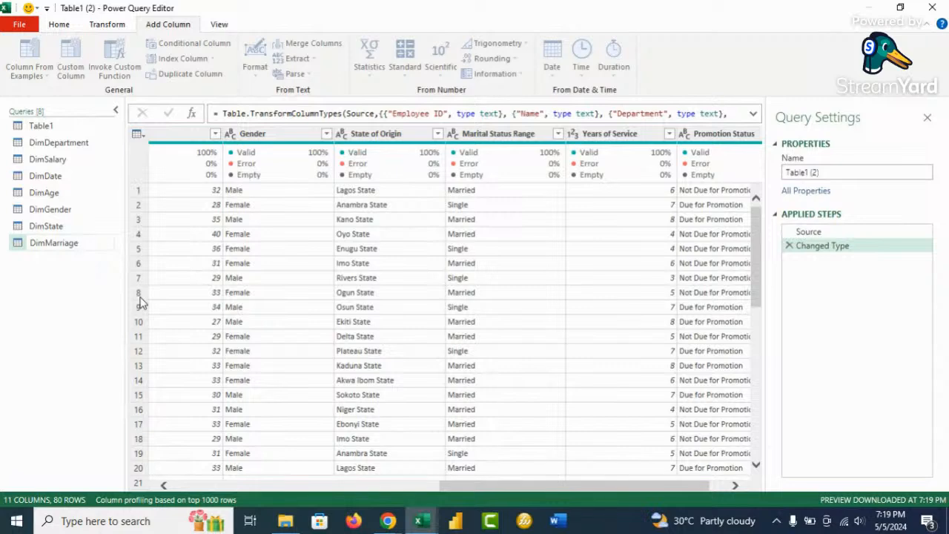
{"action": "type", "text": "Marriage"}
{"action": "key", "text": "Return"}
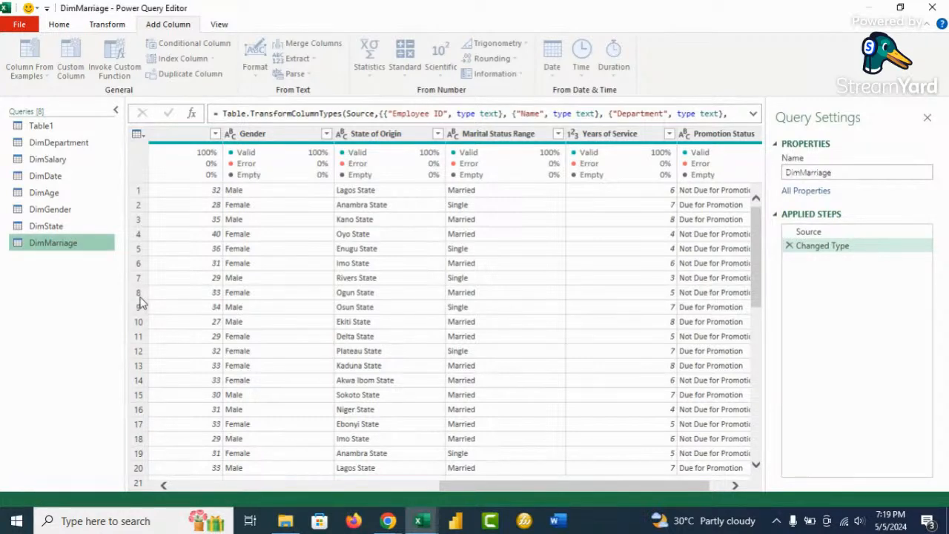
Step: Keep only the Marital Status Range column in the DimMarriage query and remove its duplicate values
{"action": "right_click", "coordinate": [511, 134]}
{"action": "left_click", "coordinate": [576, 170]}
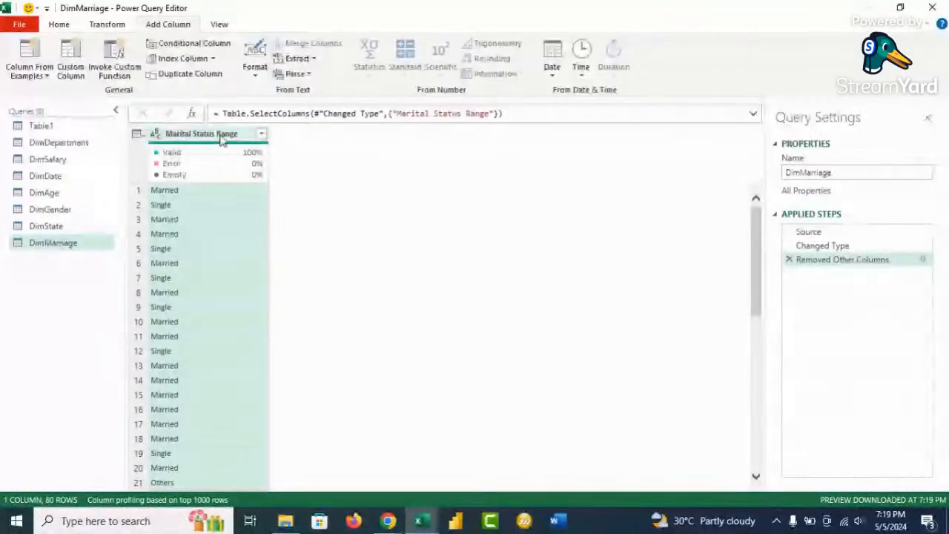
{"action": "right_click", "coordinate": [221, 140]}
{"action": "left_click", "coordinate": [276, 176]}
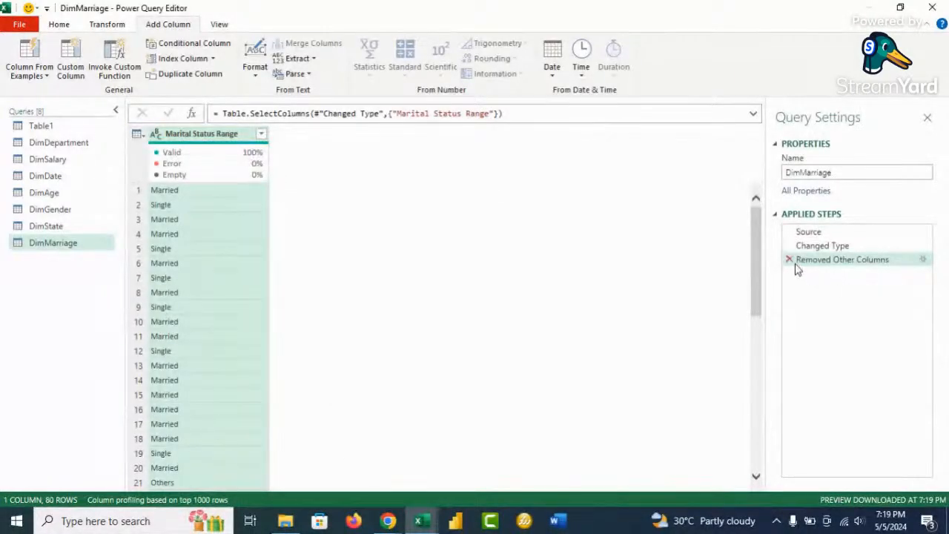
{"action": "right_click", "coordinate": [190, 133]}
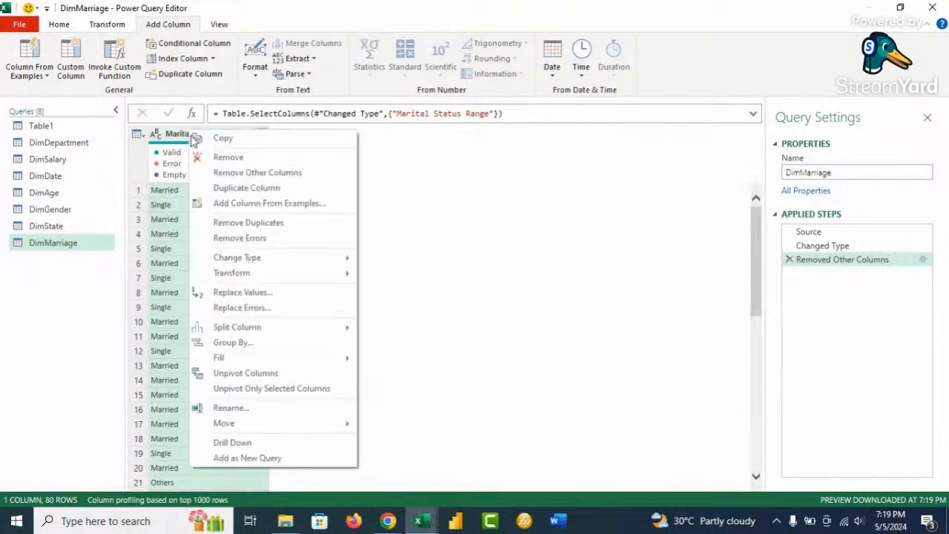
{"action": "left_click", "coordinate": [271, 226]}
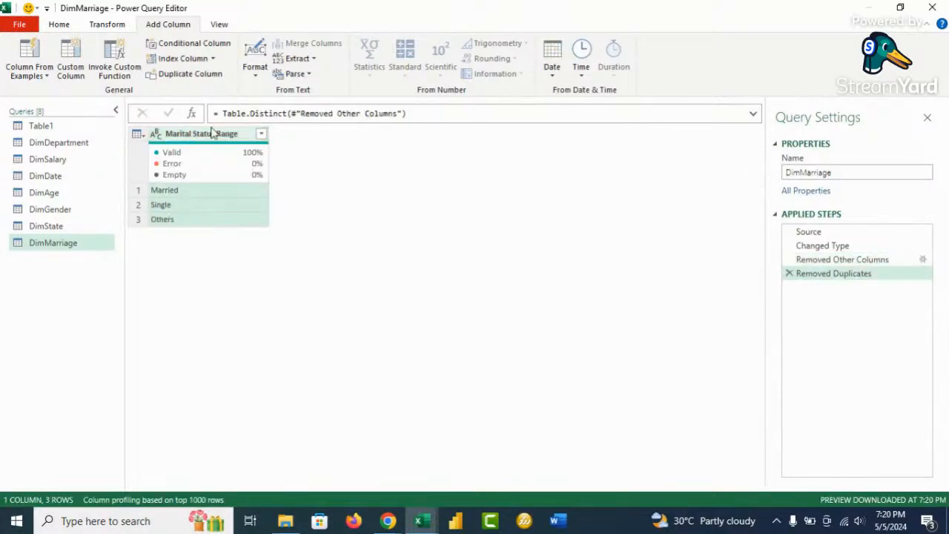
Step: Add an index column starting from 1 to DimMarriage and move it before the Marital Status Range column
{"action": "left_click", "coordinate": [214, 58]}
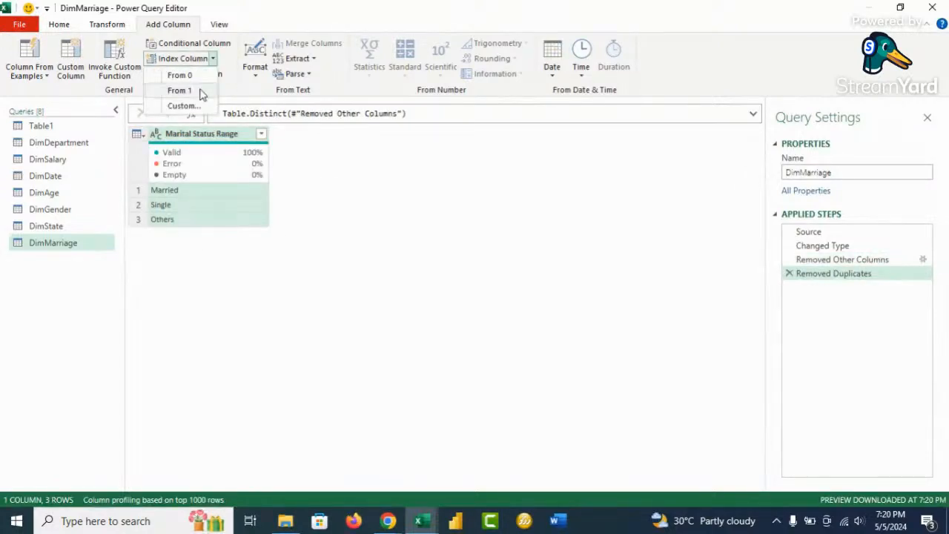
{"action": "left_click", "coordinate": [201, 91]}
{"action": "left_click_drag", "start_coordinate": [349, 133], "coordinate": [212, 135]}
Step: Rename the Index column in DimMarriage as Marriage_ID and change its data type to Text
{"action": "double_click", "coordinate": [211, 133]}
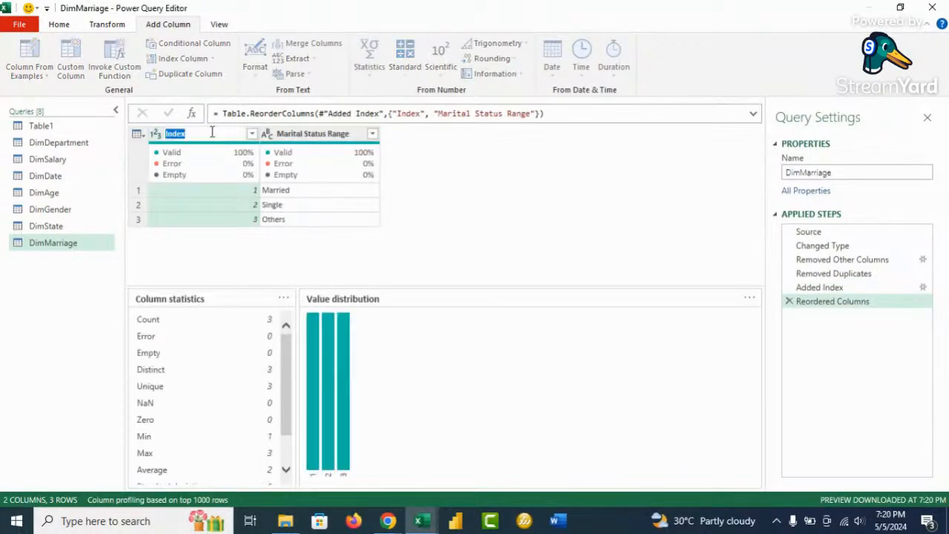
{"action": "type", "text": "Marriage_ID"}
{"action": "key", "text": "Return"}
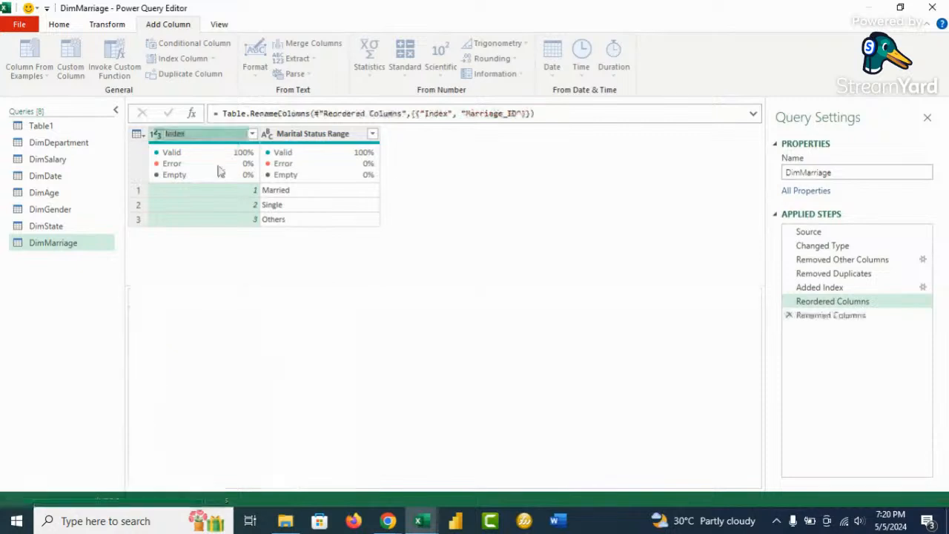
{"action": "left_click", "coordinate": [155, 133]}
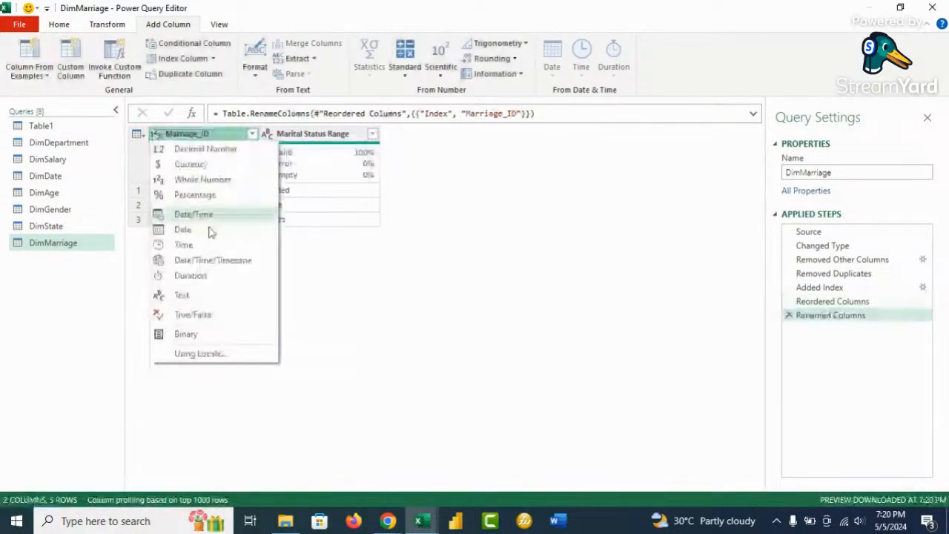
{"action": "left_click", "coordinate": [194, 295]}
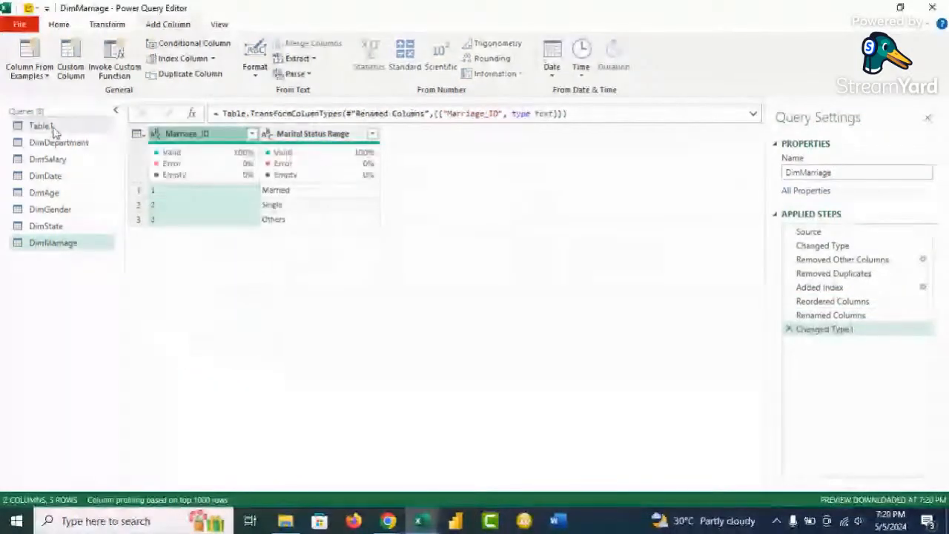
Step: Duplicate the Table1 query and rename the new copy as DimPromotion
{"action": "left_click", "coordinate": [54, 127]}
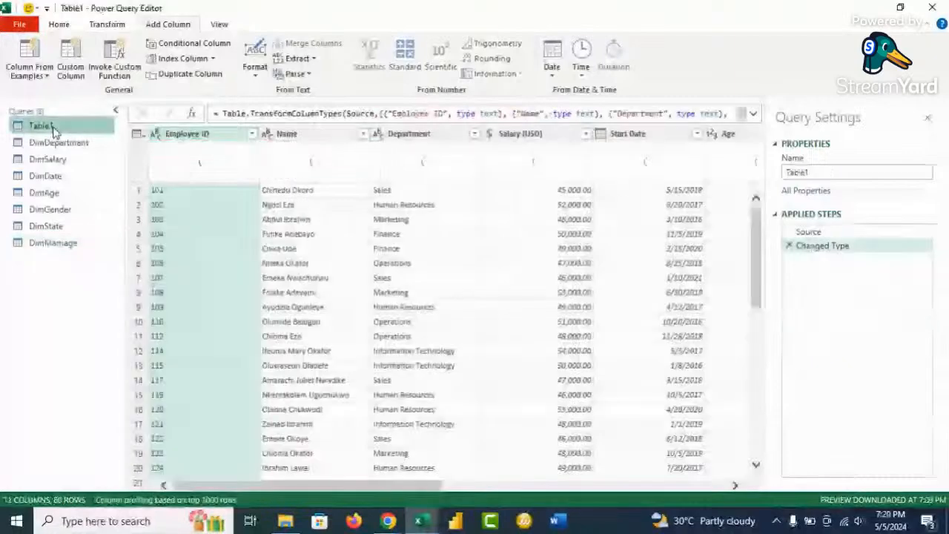
{"action": "right_click", "coordinate": [57, 128]}
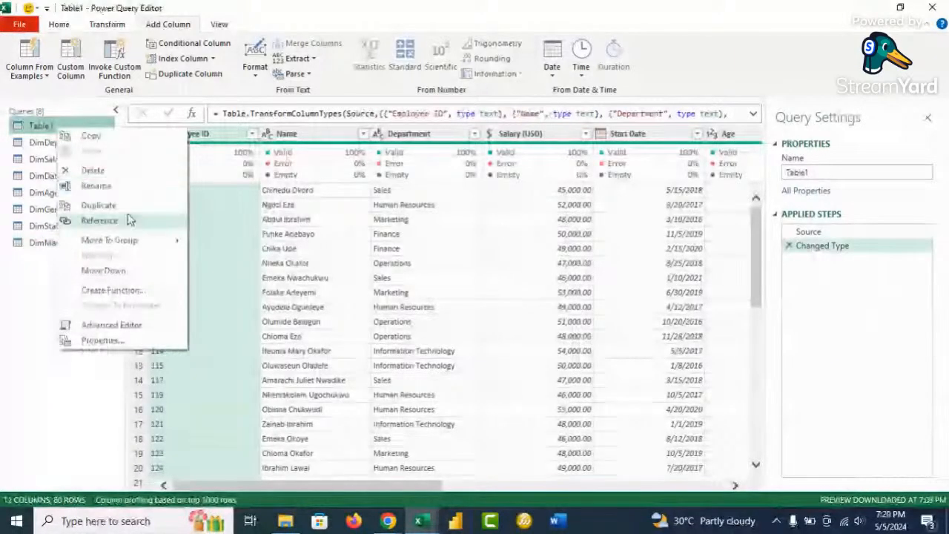
{"action": "left_click", "coordinate": [128, 206]}
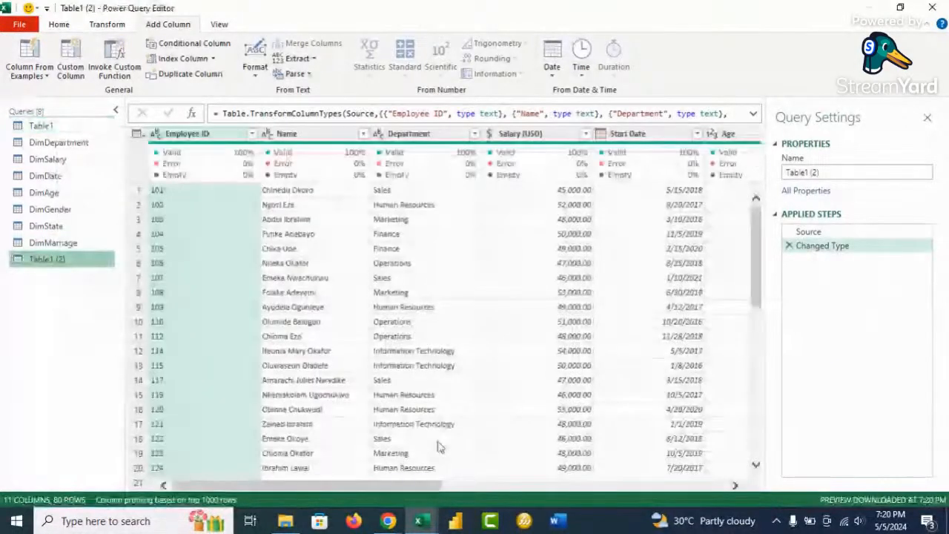
{"action": "left_click_drag", "start_coordinate": [412, 486], "coordinate": [698, 489]}
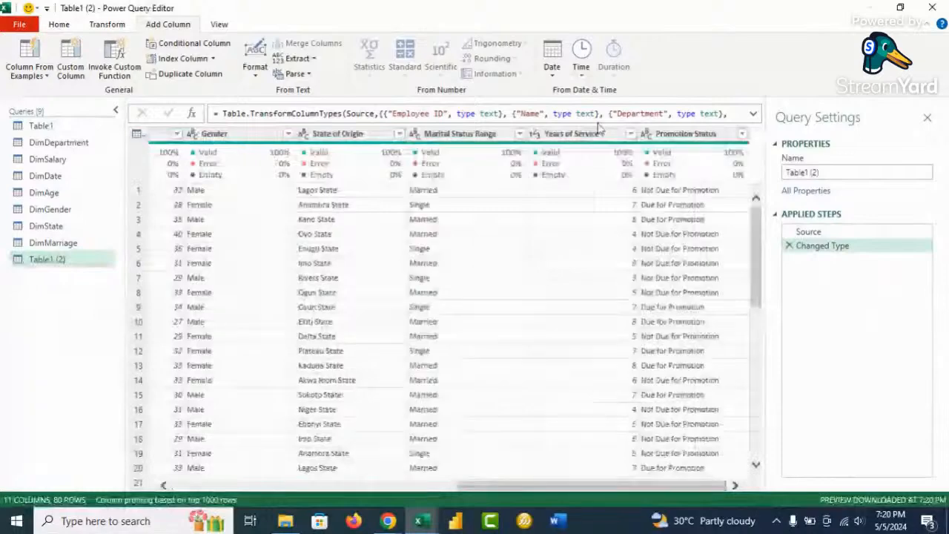
{"action": "left_click", "coordinate": [599, 130]}
{"action": "left_click", "coordinate": [652, 152]}
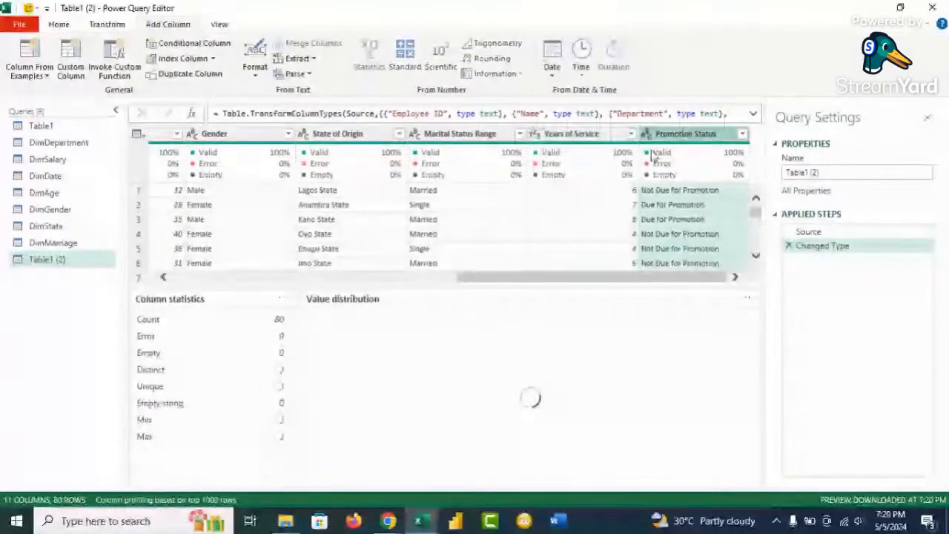
{"action": "right_click", "coordinate": [44, 260]}
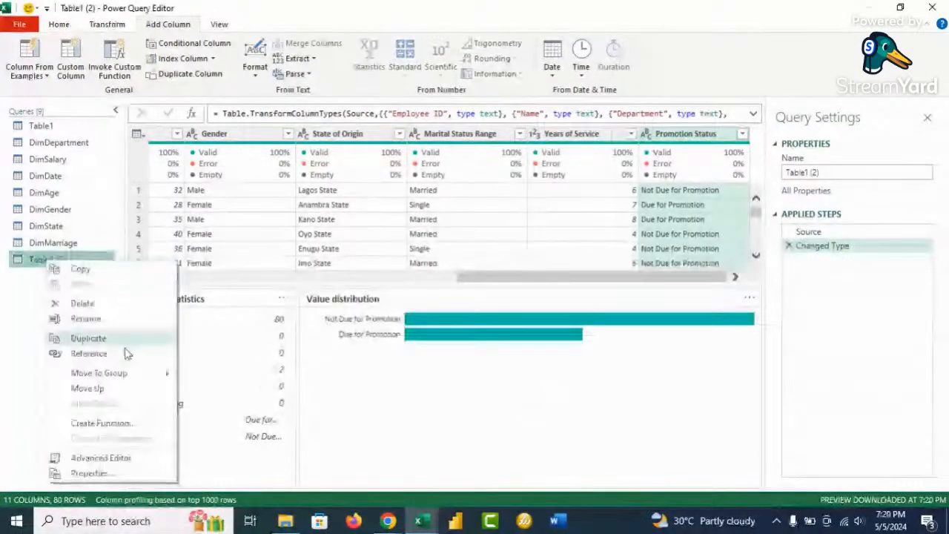
{"action": "left_click", "coordinate": [126, 319]}
{"action": "type", "text": "Di"}
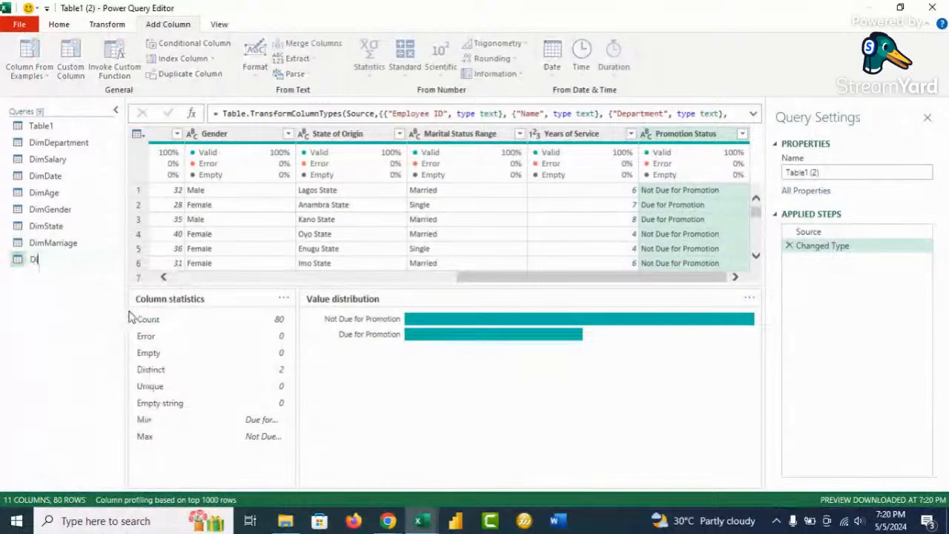
{"action": "type", "text": "mPromotion"}
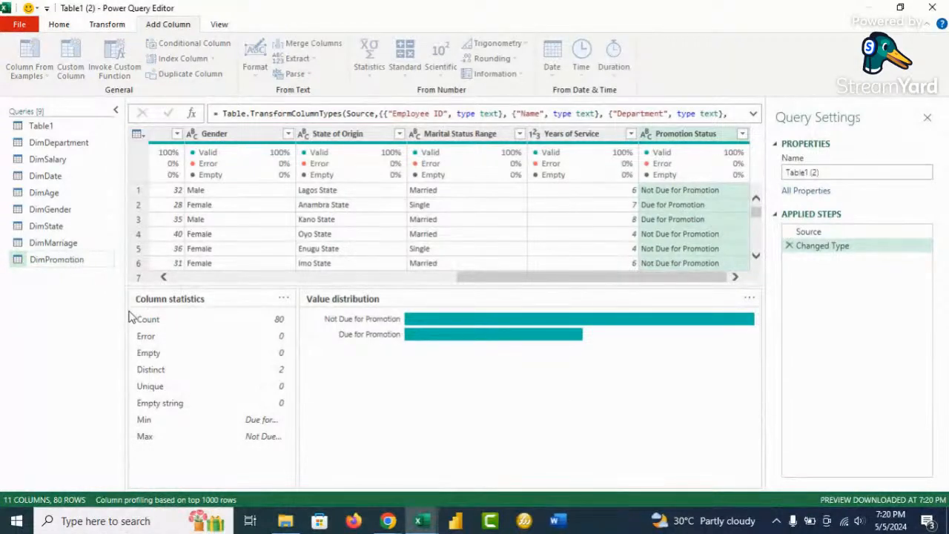
{"action": "key", "text": "Return"}
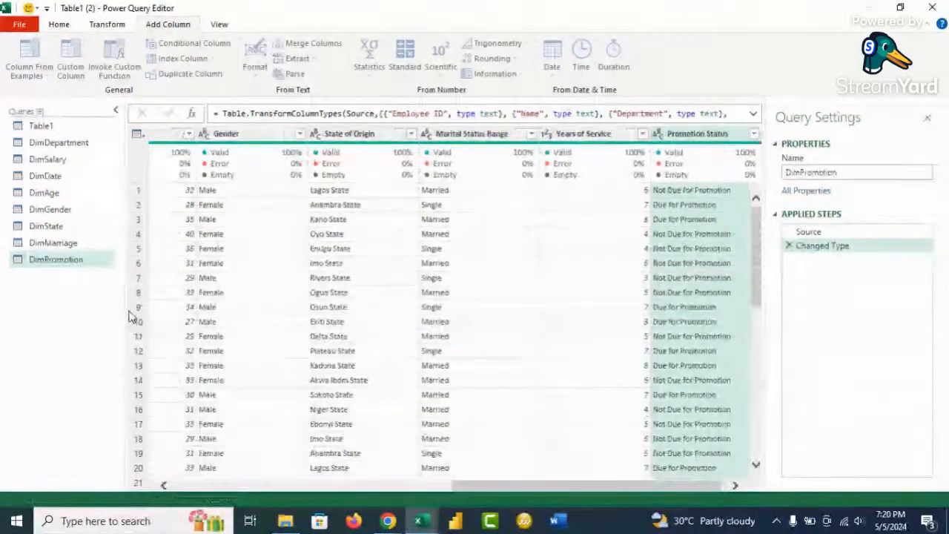
Step: Try removing the Years of Service and Promotion Status columns from DimPromotion, and delete the resulting removal step each time
{"action": "left_click", "coordinate": [589, 135]}
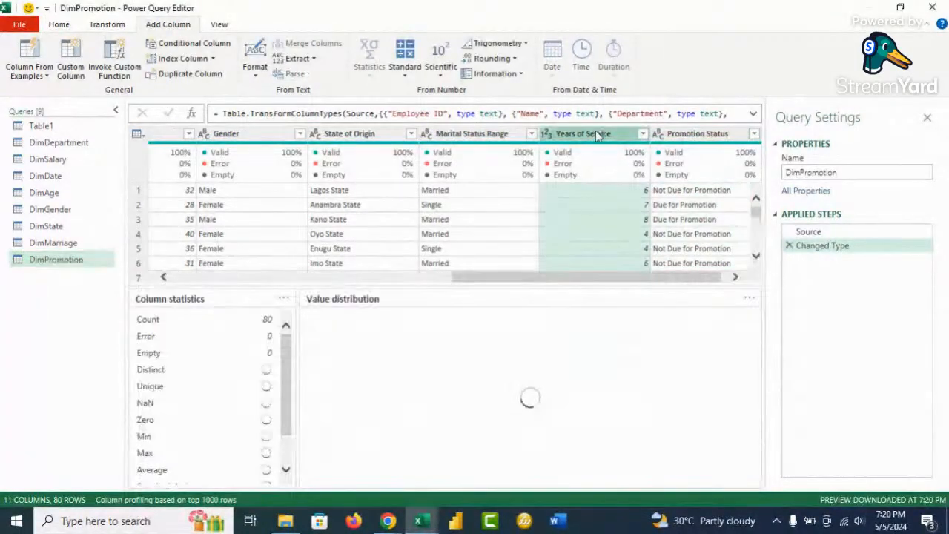
{"action": "left_click", "coordinate": [697, 134], "text": "ctrl"}
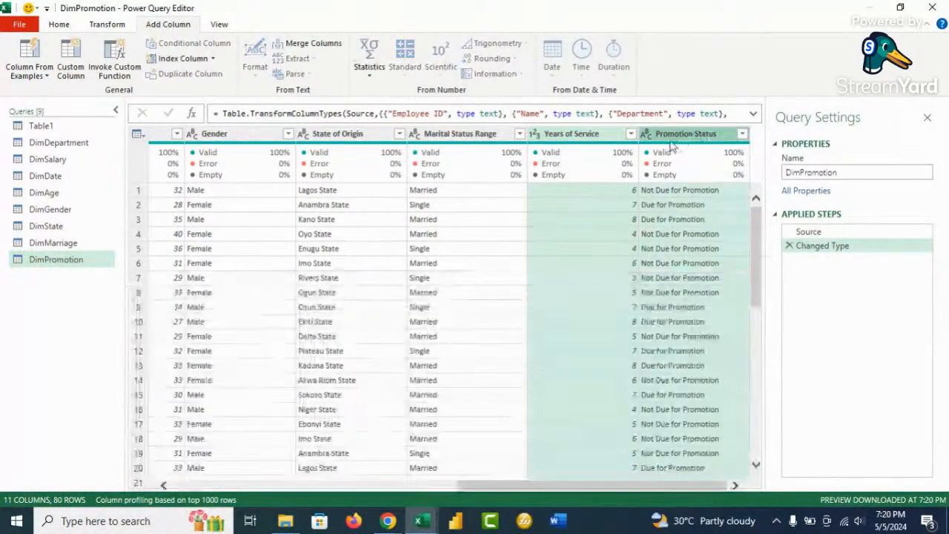
{"action": "right_click", "coordinate": [585, 136]}
{"action": "left_click", "coordinate": [653, 164]}
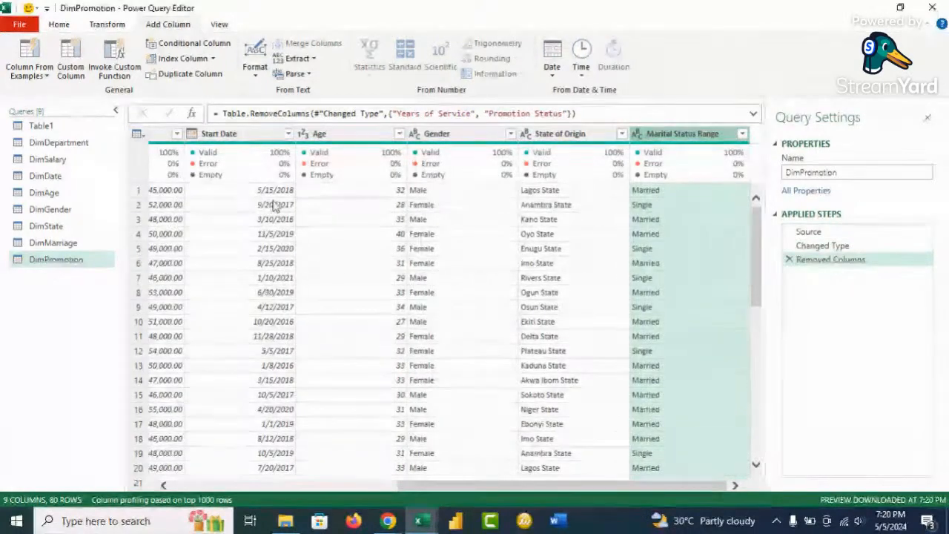
{"action": "left_click", "coordinate": [790, 260]}
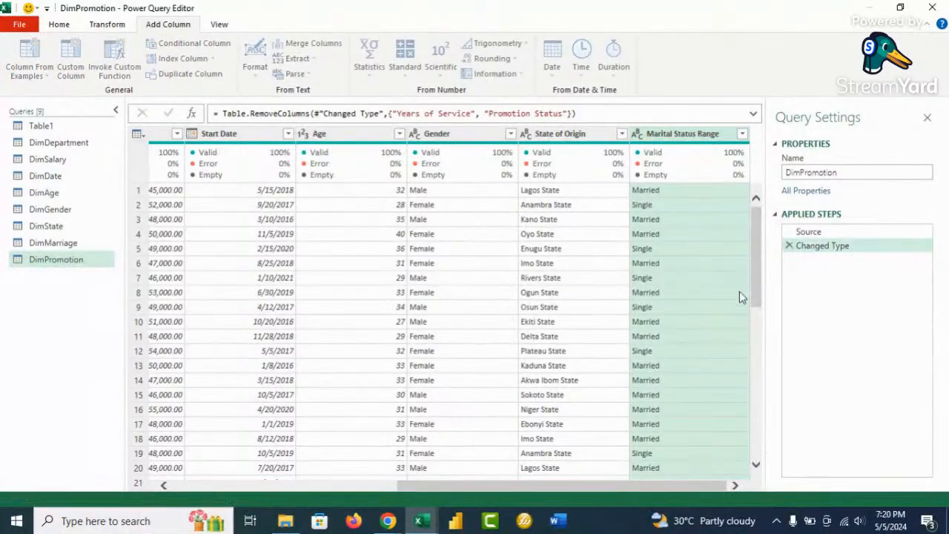
{"action": "left_click_drag", "start_coordinate": [385, 490], "coordinate": [600, 511]}
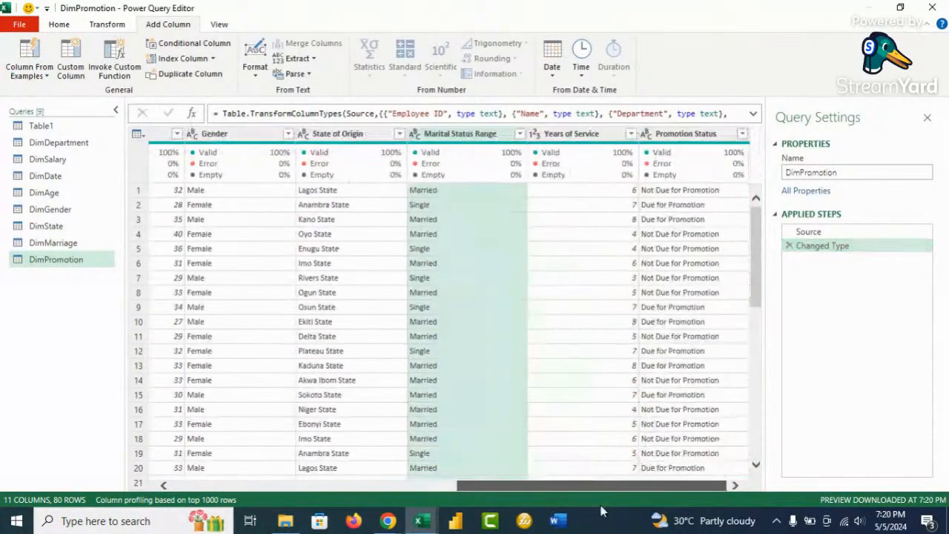
{"action": "left_click", "coordinate": [589, 135]}
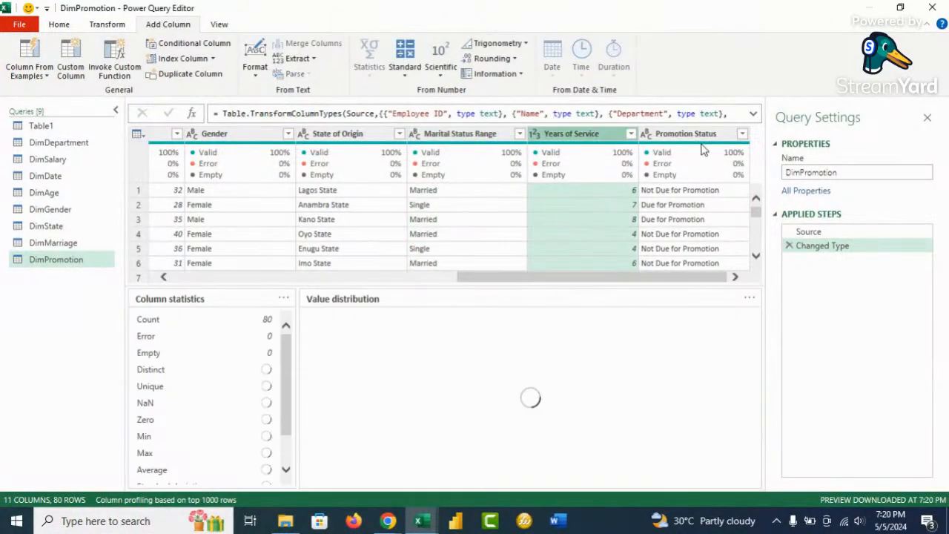
{"action": "left_click", "coordinate": [699, 136], "text": "ctrl"}
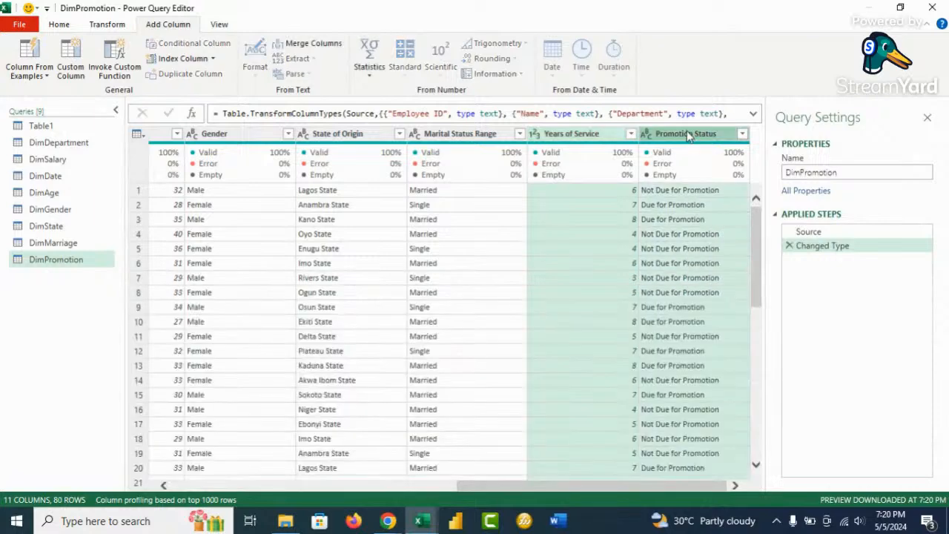
{"action": "right_click", "coordinate": [686, 134]}
{"action": "left_click", "coordinate": [734, 158]}
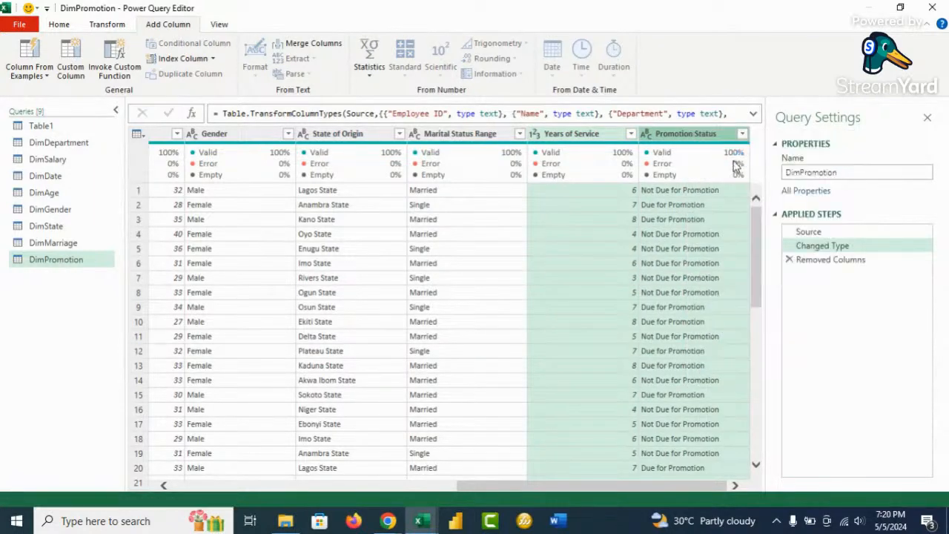
{"action": "left_click", "coordinate": [789, 260]}
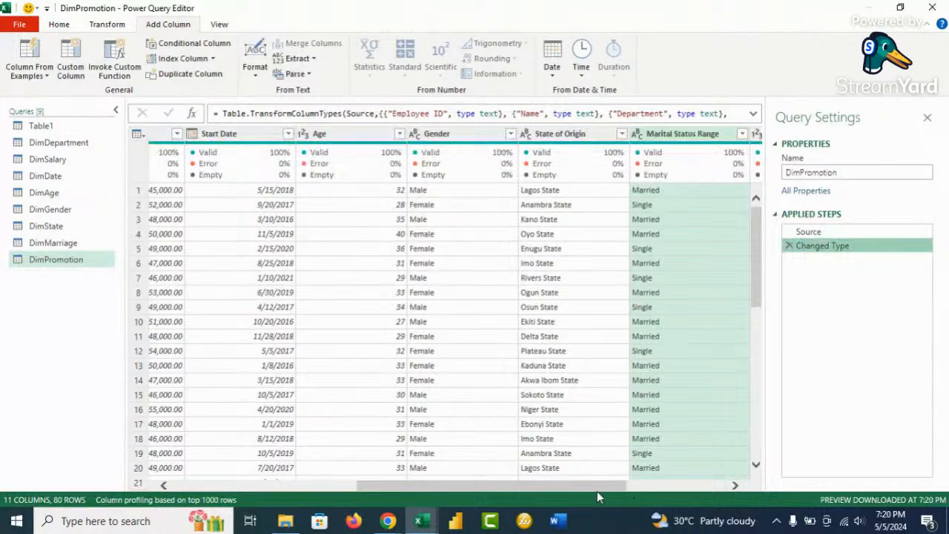
Step: Keep only the Years of Service and Promotion Status columns in DimPromotion and remove duplicate Years of Service values
{"action": "left_click", "coordinate": [677, 485]}
{"action": "left_click", "coordinate": [601, 133]}
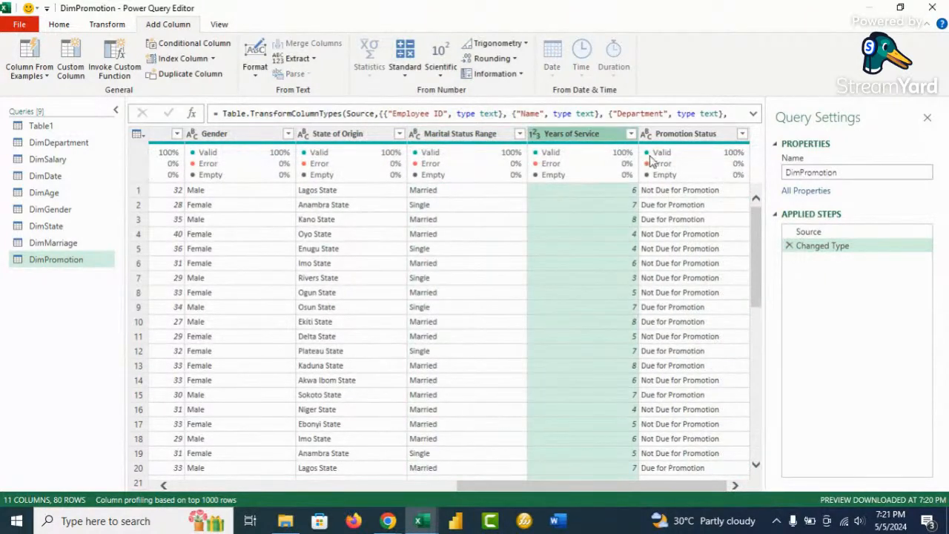
{"action": "left_click", "coordinate": [671, 134], "text": "ctrl"}
{"action": "right_click", "coordinate": [685, 136]}
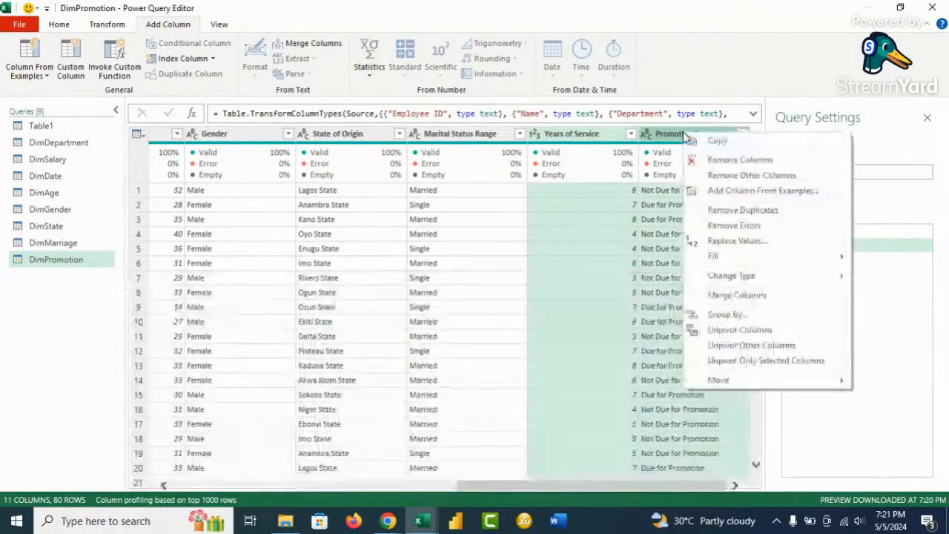
{"action": "left_click", "coordinate": [716, 175]}
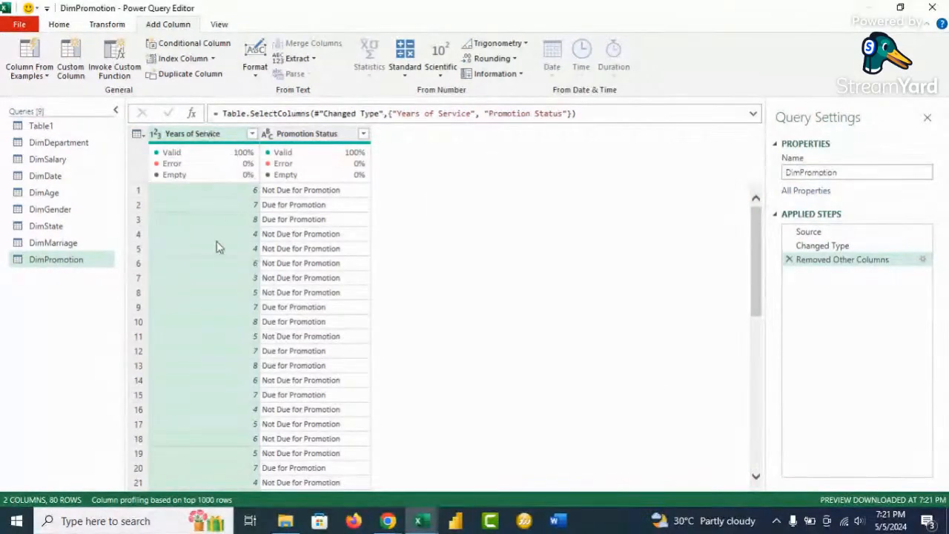
{"action": "right_click", "coordinate": [210, 138]}
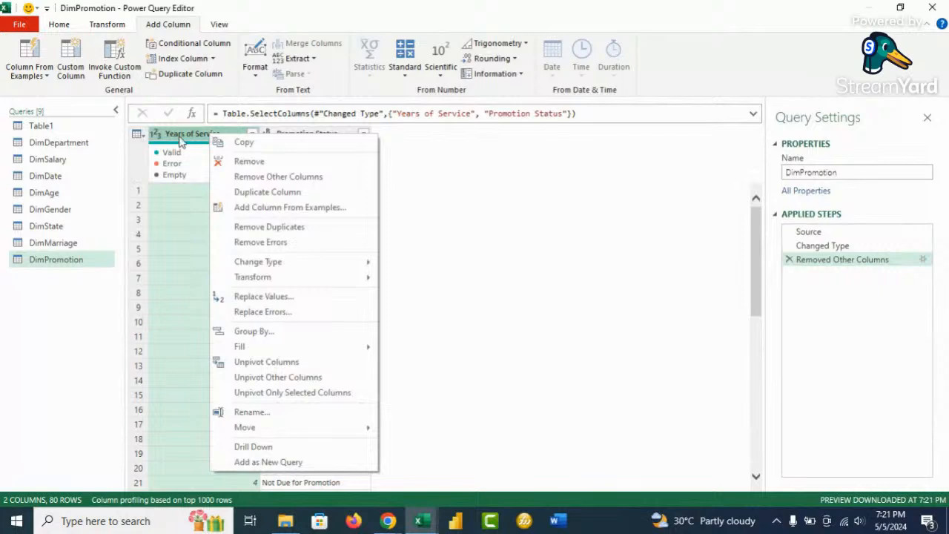
{"action": "left_click", "coordinate": [283, 227]}
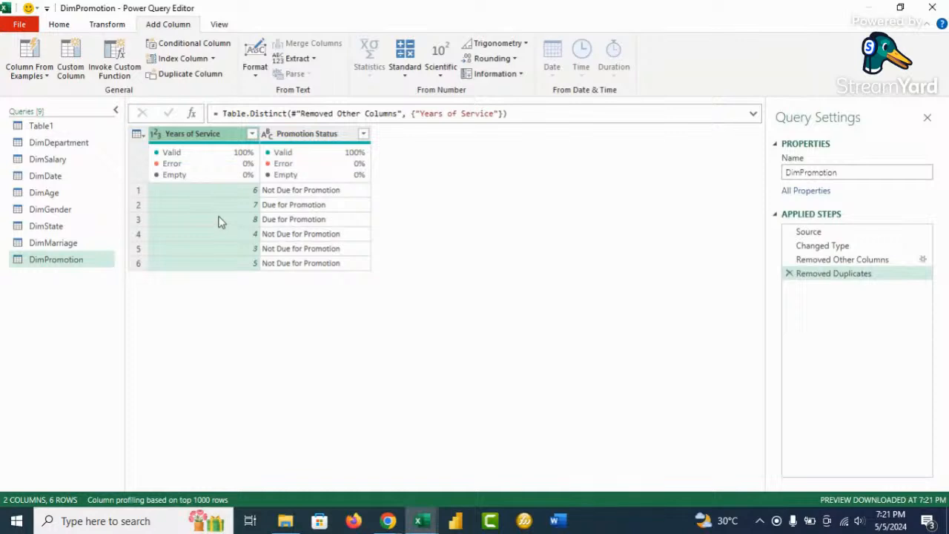
Step: Start a conditional column in DimPromotion and name it Level
{"action": "left_click", "coordinate": [222, 46]}
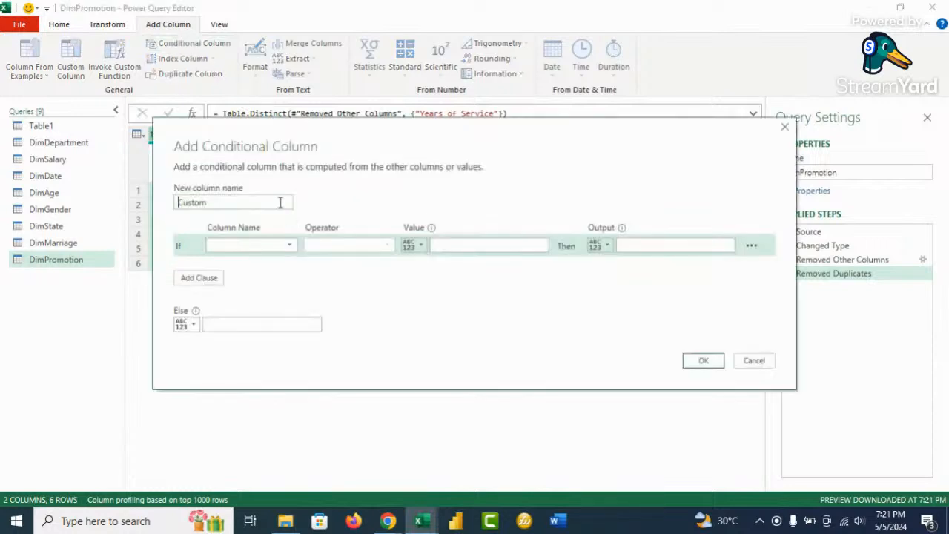
{"action": "left_click", "coordinate": [266, 201]}
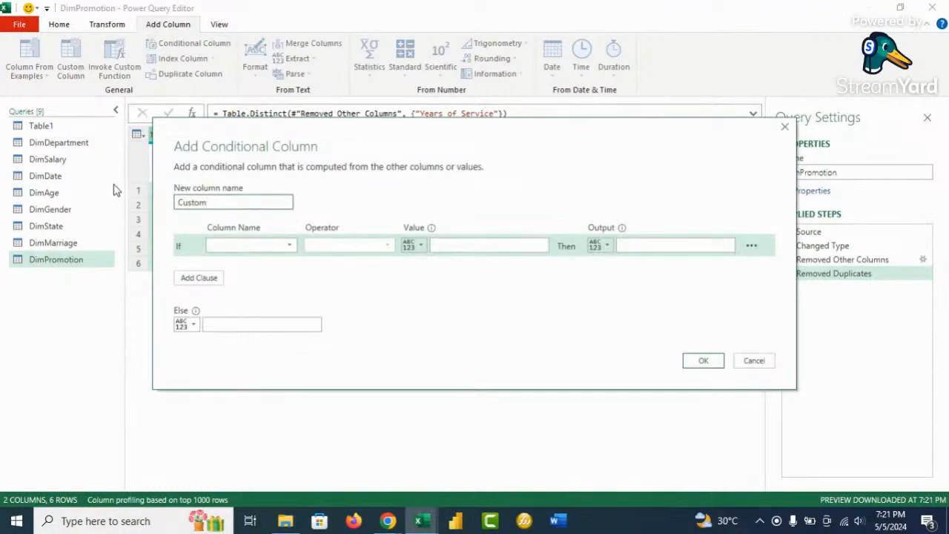
{"action": "left_click_drag", "start_coordinate": [350, 133], "coordinate": [542, 146]}
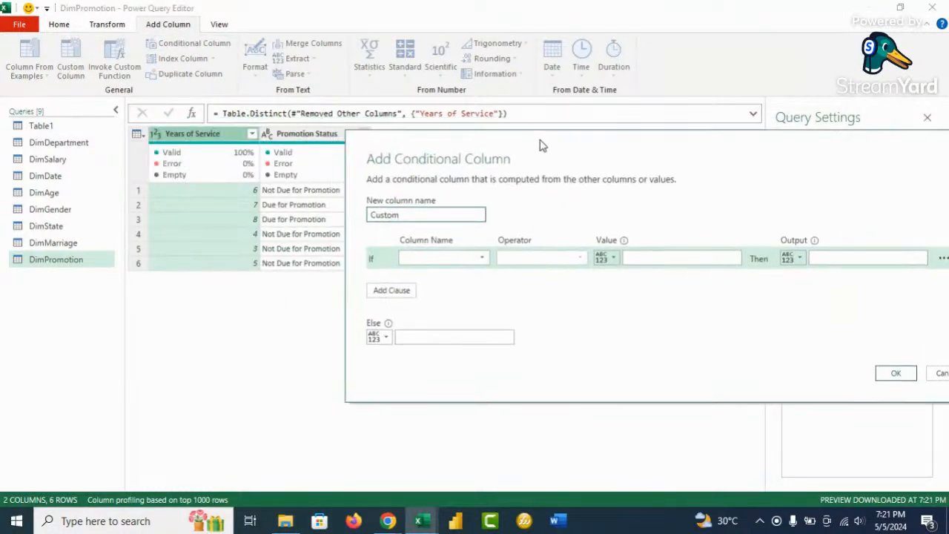
{"action": "left_click_drag", "start_coordinate": [415, 210], "coordinate": [363, 215]}
{"action": "type", "text": "Level"}
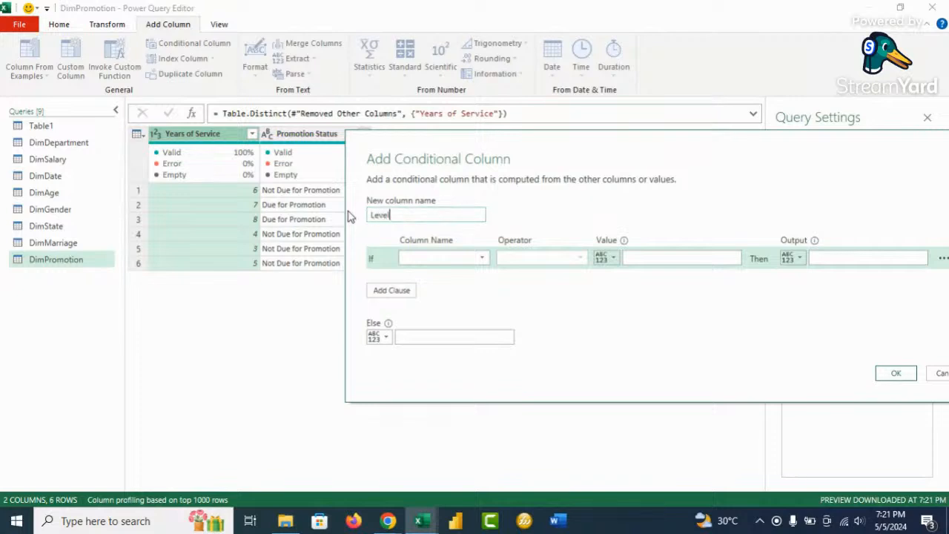
Step: Set the first Level clause to output Entry Level when Years of Service is less than or equal to 4
{"action": "left_click", "coordinate": [482, 259]}
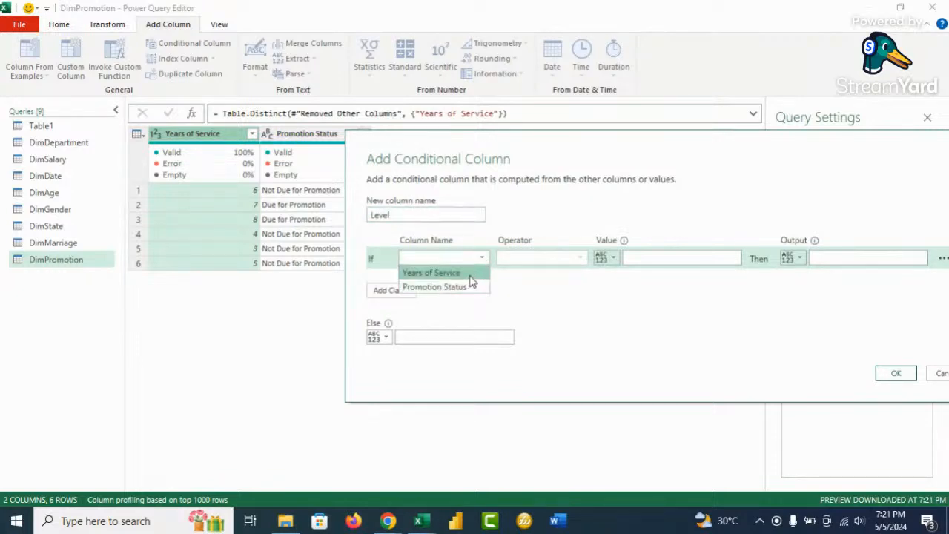
{"action": "left_click", "coordinate": [473, 274]}
{"action": "left_click", "coordinate": [580, 259]}
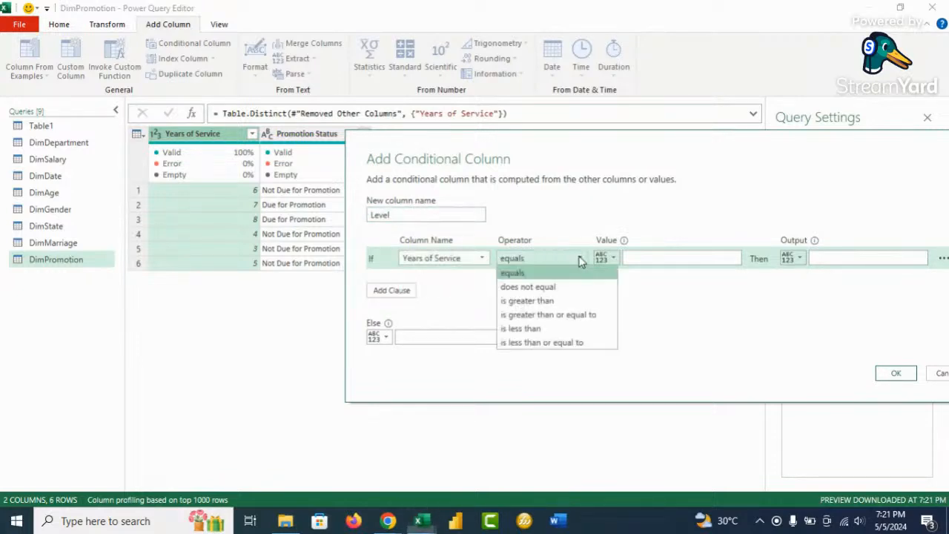
{"action": "left_click", "coordinate": [593, 343]}
{"action": "left_click", "coordinate": [649, 257]}
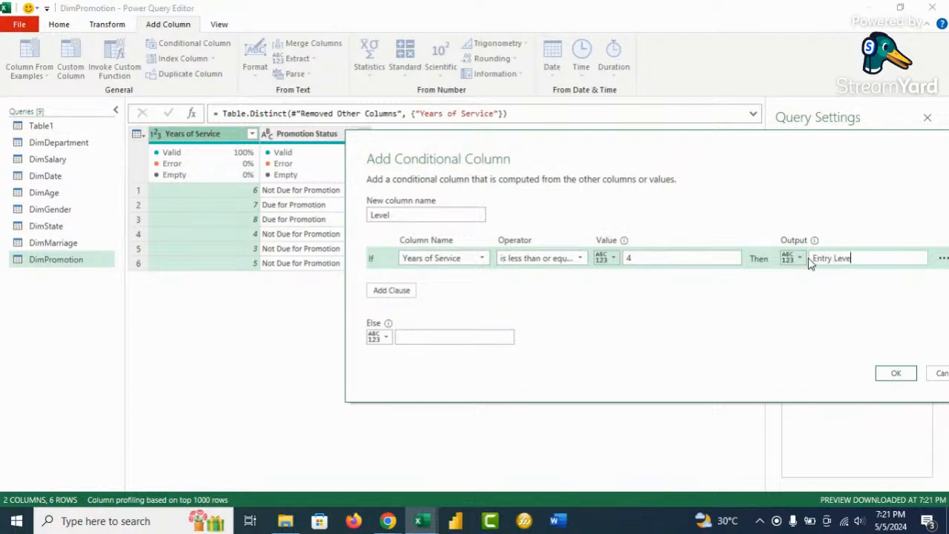
Step: Add an else-if clause that outputs Mid Level when Years of Service is less than or equal to 6
{"action": "left_click", "coordinate": [409, 294]}
{"action": "left_click", "coordinate": [484, 280]}
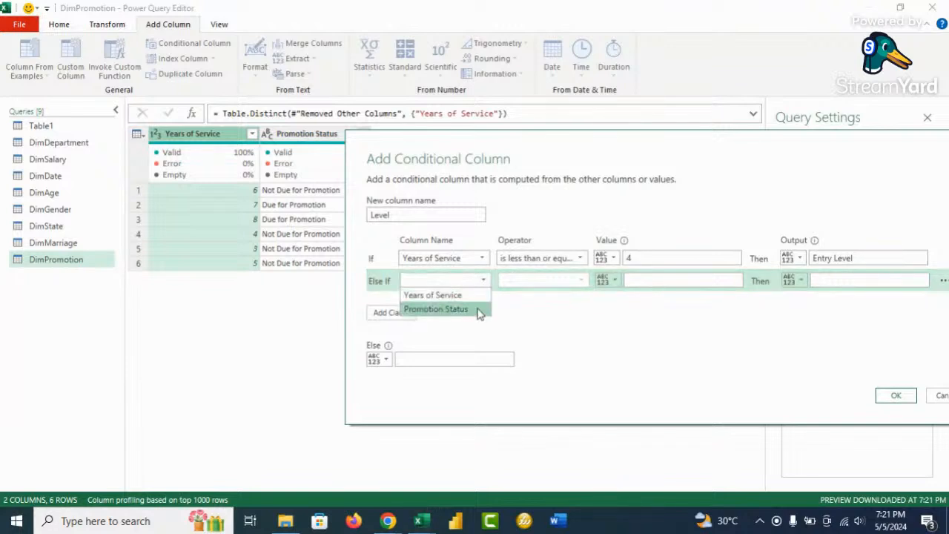
{"action": "left_click", "coordinate": [478, 295]}
{"action": "left_click", "coordinate": [583, 282]}
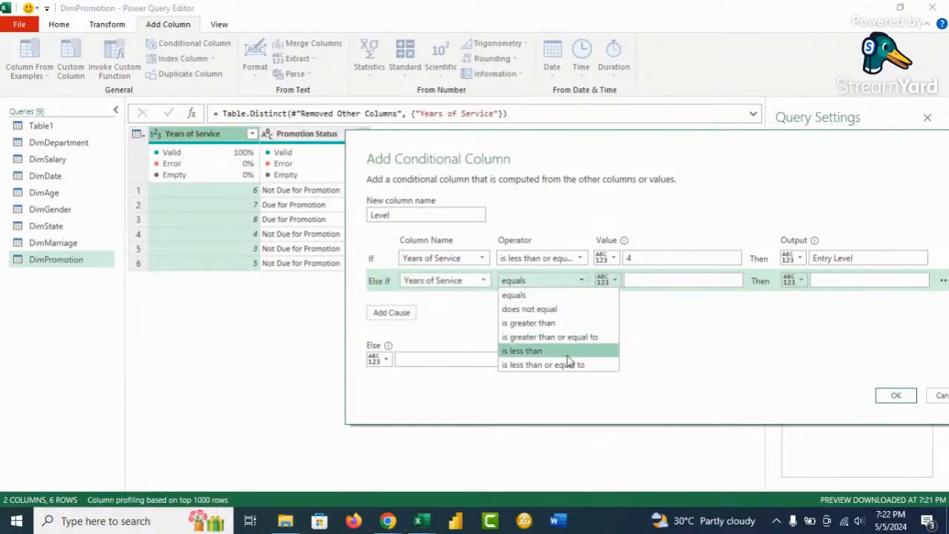
{"action": "left_click", "coordinate": [568, 363]}
{"action": "left_click", "coordinate": [645, 279]}
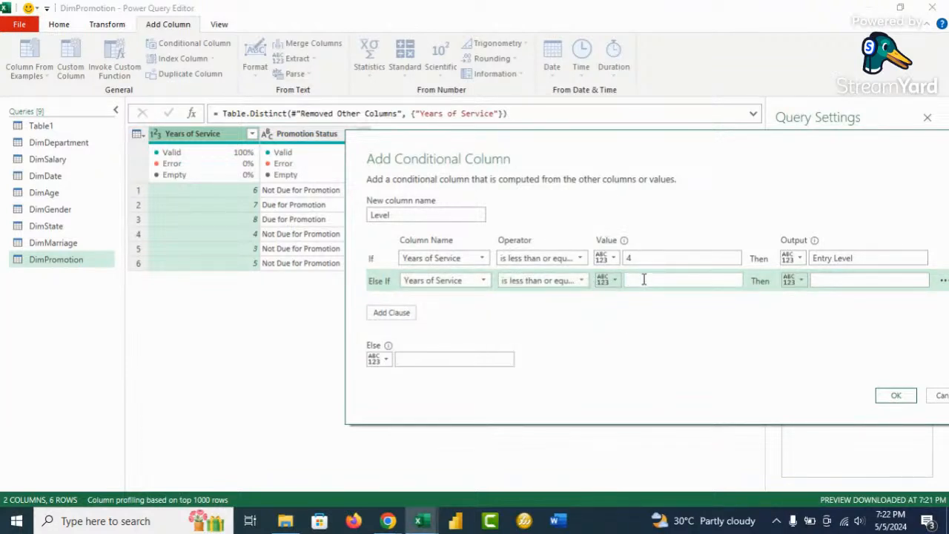
{"action": "left_click", "coordinate": [852, 285]}
{"action": "type", "text": "Mid Level"}
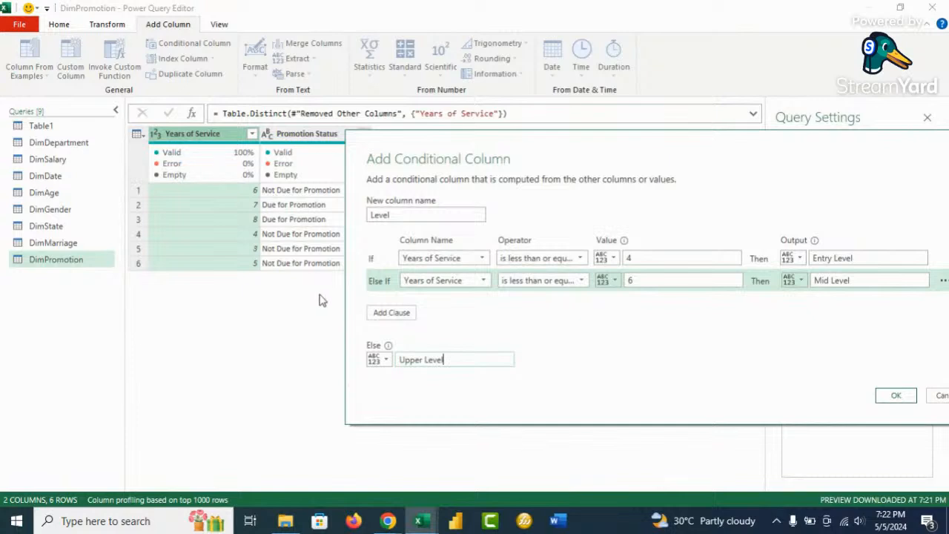
Step: Create the Level column with Upper Level as the else output and set its data type to Text
{"action": "left_click", "coordinate": [890, 396]}
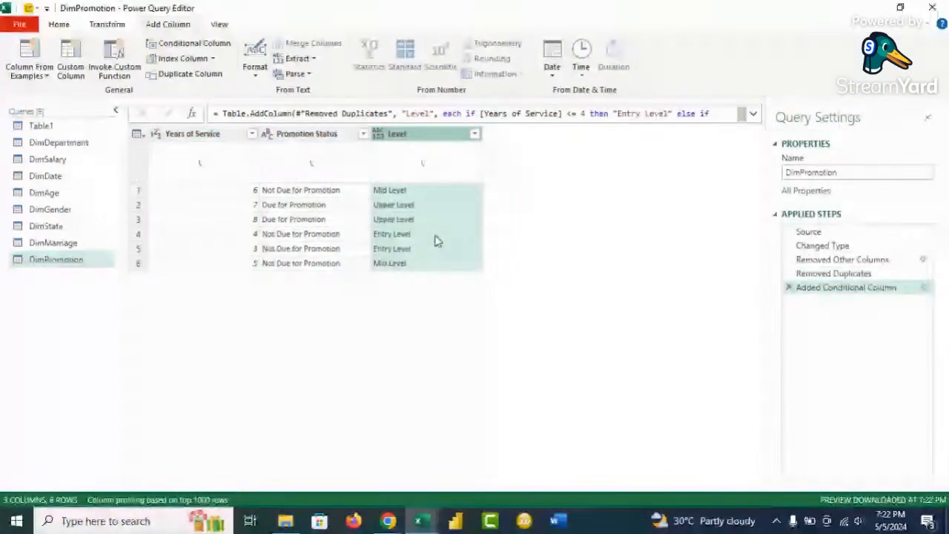
{"action": "left_click", "coordinate": [378, 133]}
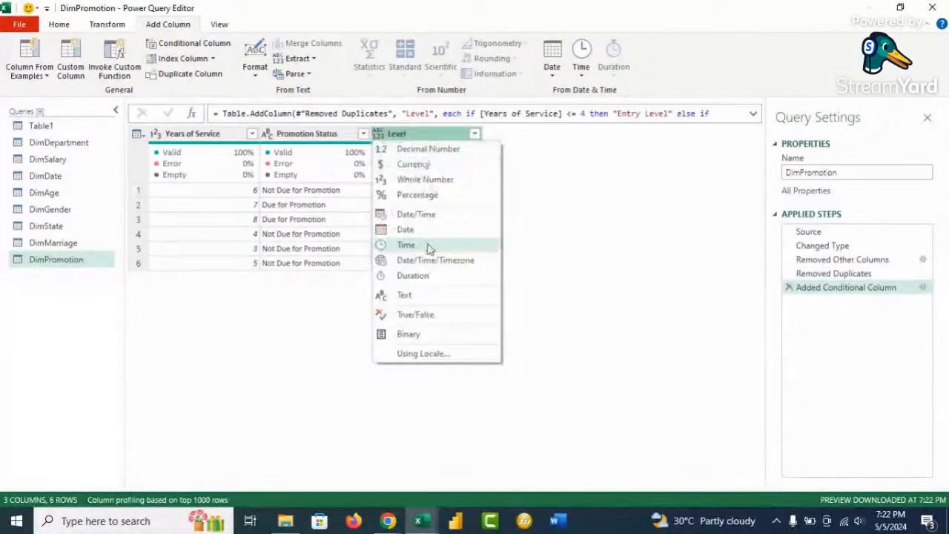
{"action": "left_click", "coordinate": [404, 295]}
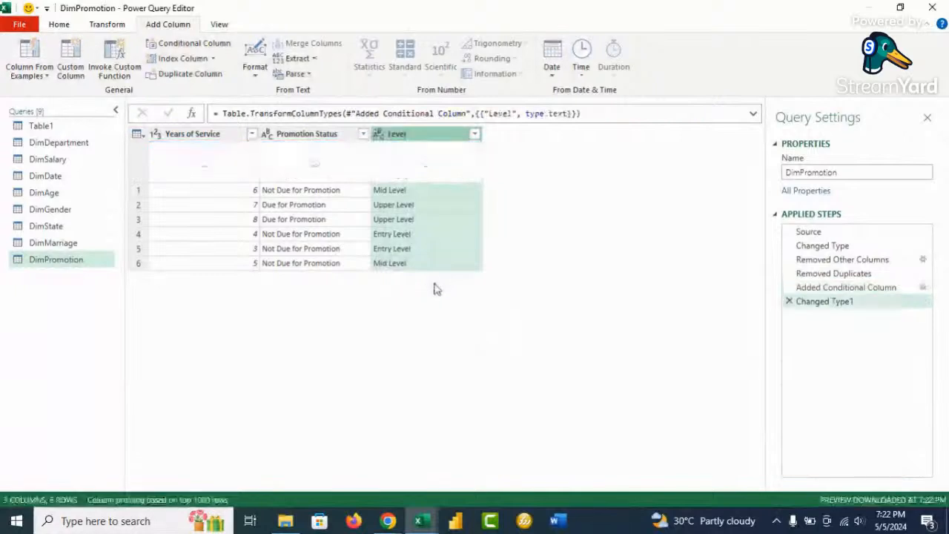
Step: Review the Table1 columns from Department through Promotion Status one by one, checking which ones the dimension tables cover
{"action": "left_click", "coordinate": [41, 126]}
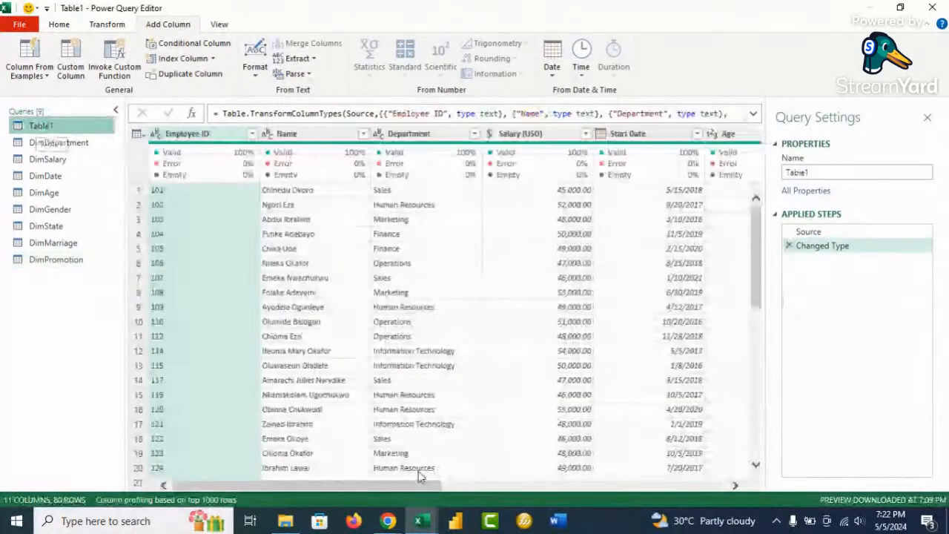
{"action": "left_click", "coordinate": [411, 135]}
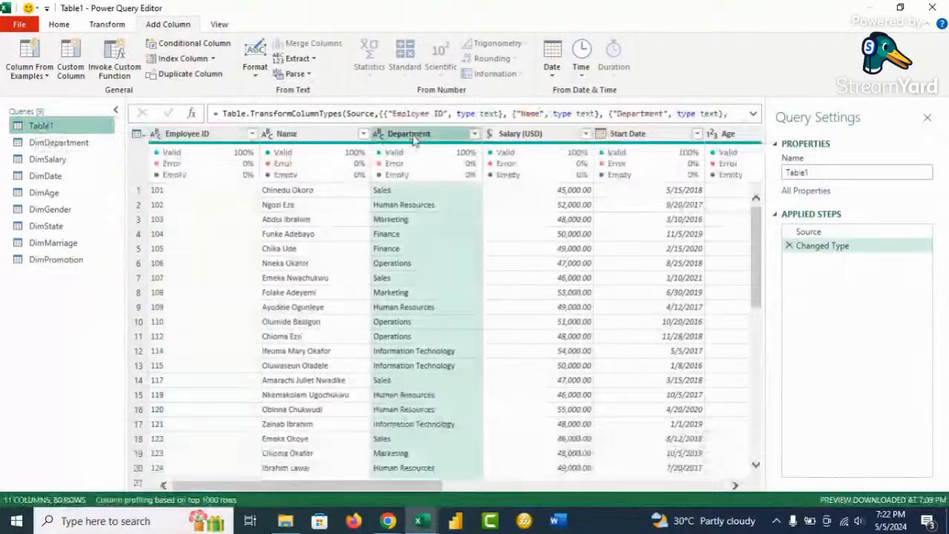
{"action": "left_click", "coordinate": [519, 135]}
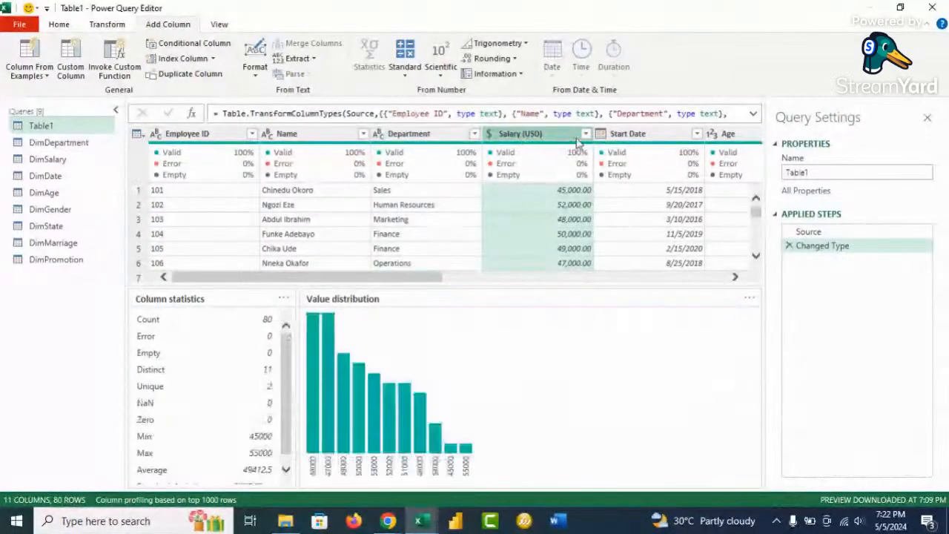
{"action": "left_click", "coordinate": [631, 135]}
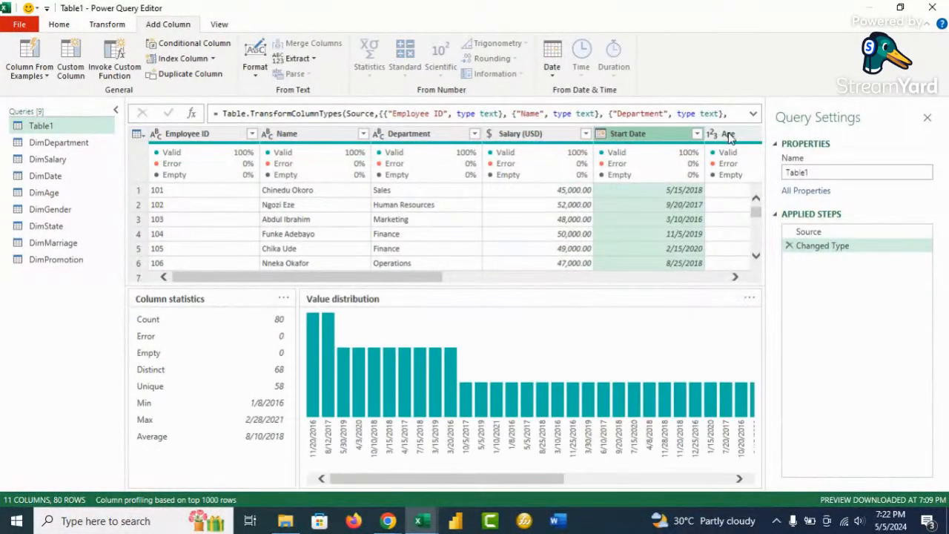
{"action": "left_click", "coordinate": [727, 134]}
{"action": "left_click", "coordinate": [671, 277]}
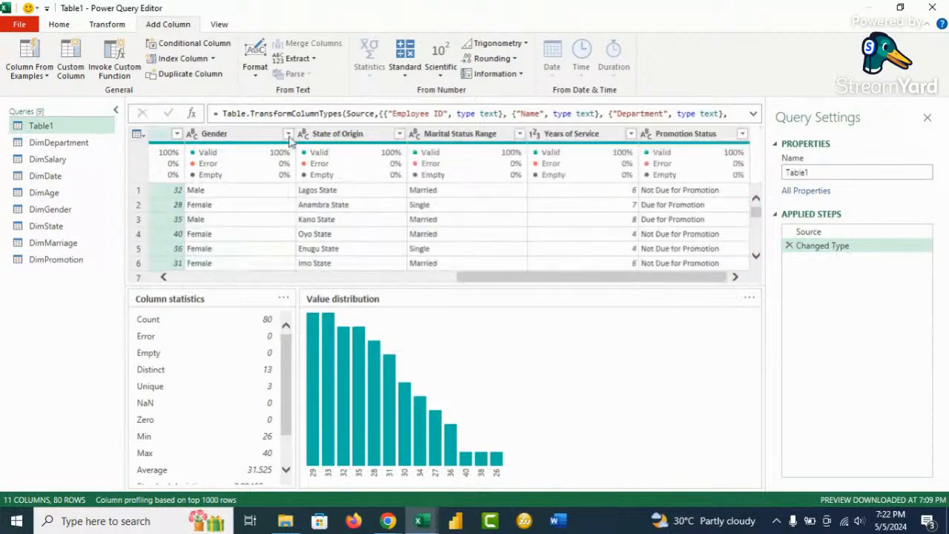
{"action": "left_click", "coordinate": [241, 140]}
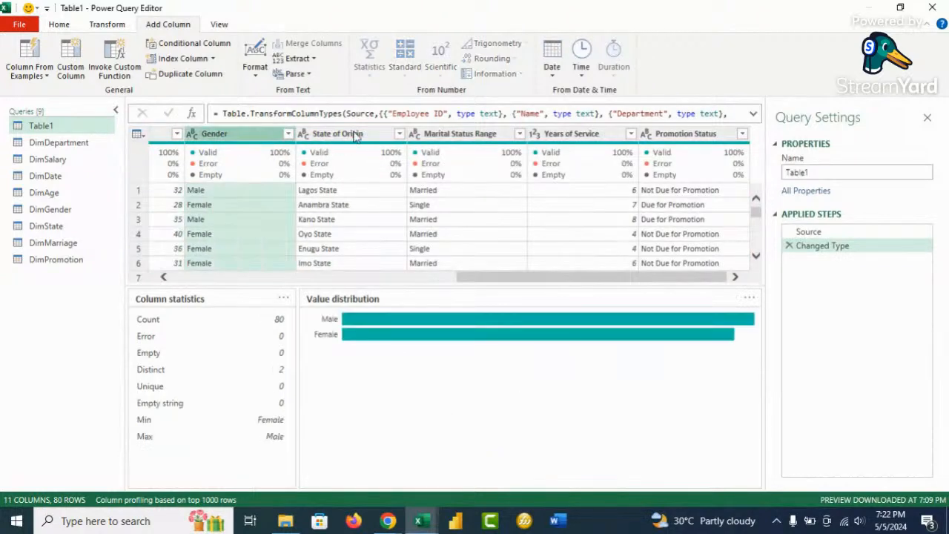
{"action": "left_click", "coordinate": [354, 135]}
{"action": "left_click", "coordinate": [454, 135]}
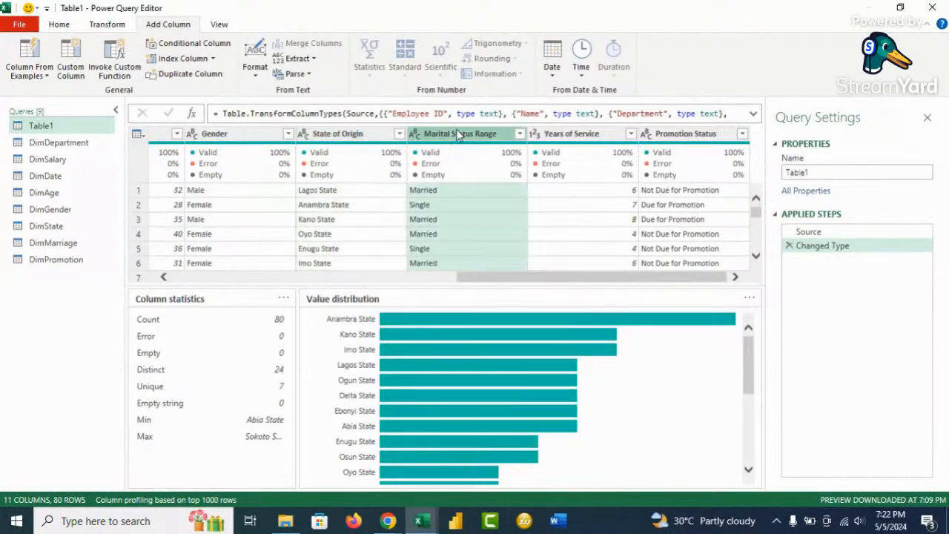
{"action": "left_click", "coordinate": [609, 143]}
{"action": "left_click", "coordinate": [665, 140]}
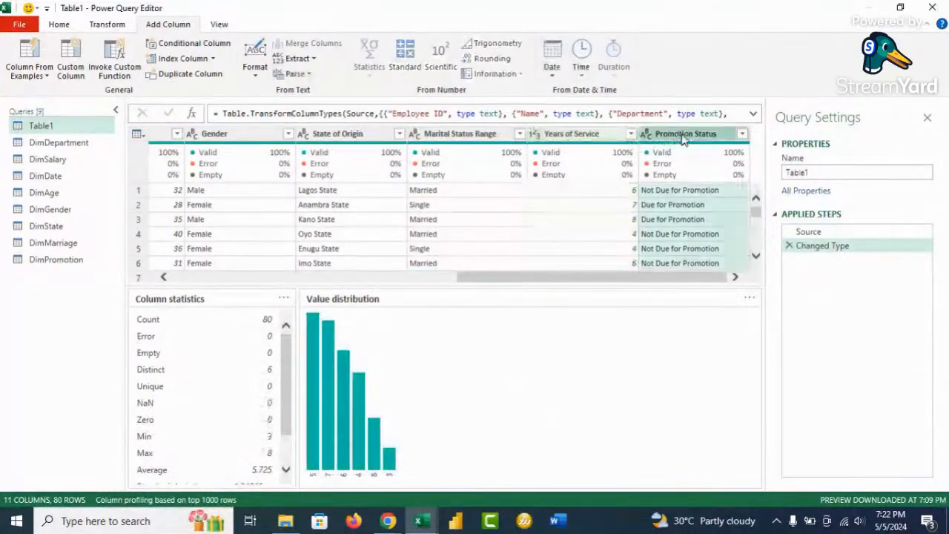
{"action": "left_click_drag", "start_coordinate": [475, 277], "coordinate": [169, 271]}
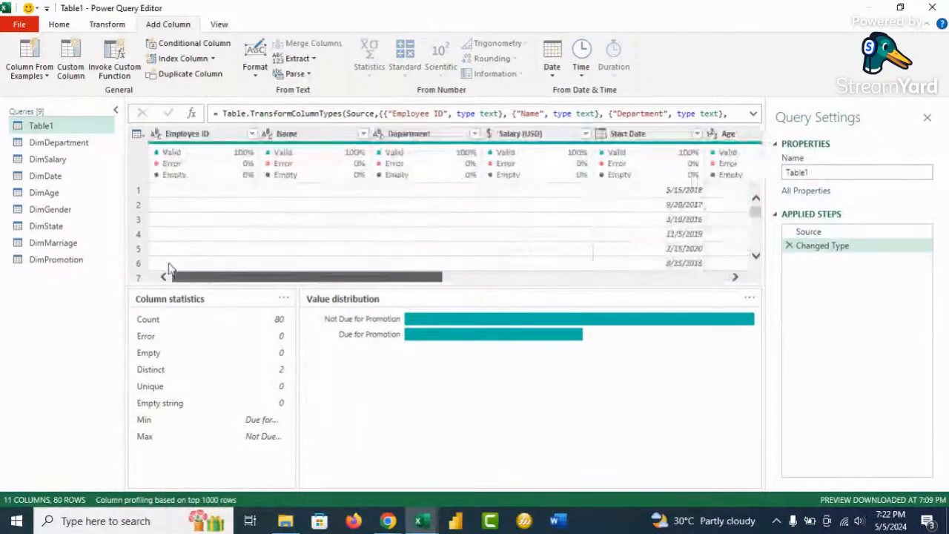
Step: Open the available query actions for Table1
{"action": "right_click", "coordinate": [42, 127]}
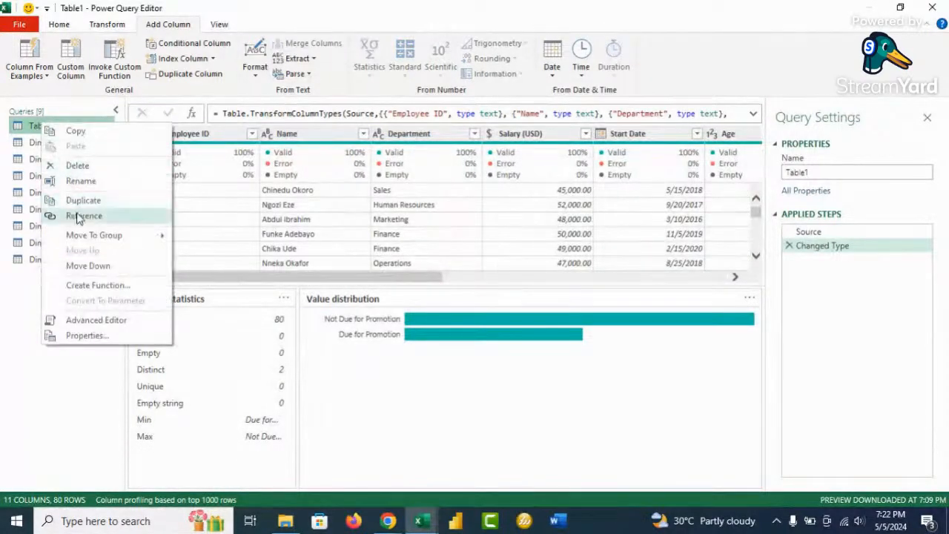
Step: Rename the Table1 query as Fact
{"action": "left_click", "coordinate": [82, 181]}
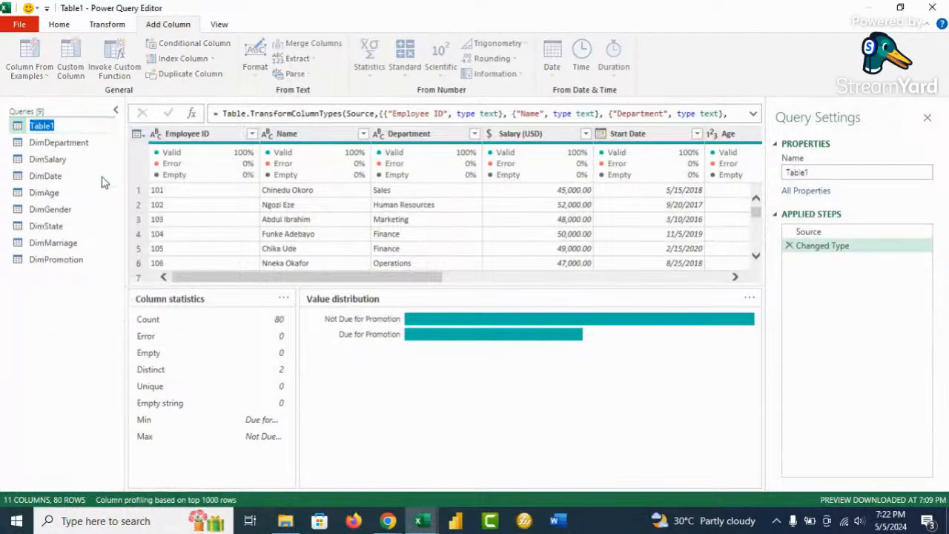
{"action": "type", "text": "Fact"}
{"action": "key", "text": "Return"}
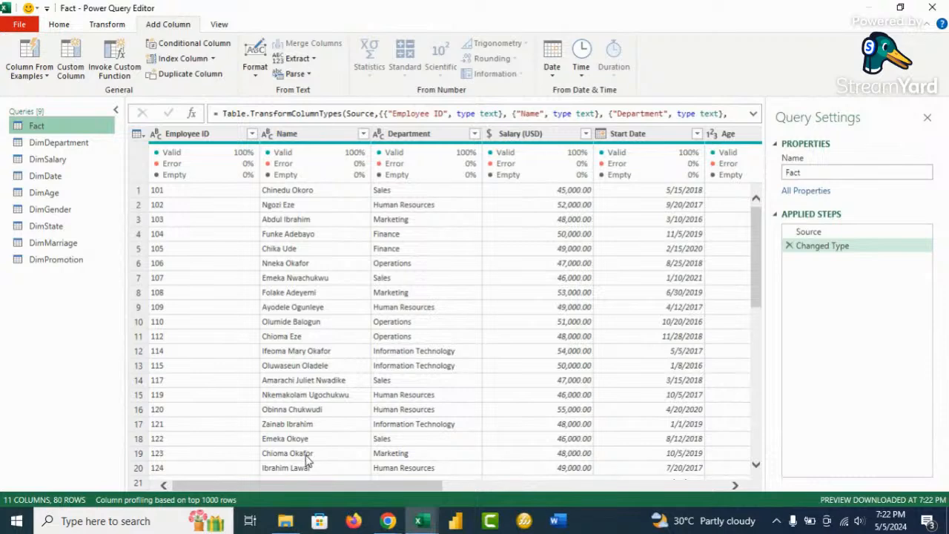
{"action": "mouse_move", "coordinate": [301, 486]}
{"action": "left_mouse_down"}
{"action": "mouse_move", "coordinate": [550, 513]}
{"action": "mouse_move", "coordinate": [441, 516]}
{"action": "mouse_move", "coordinate": [346, 490]}
{"action": "mouse_move", "coordinate": [304, 489]}
{"action": "left_mouse_up"}
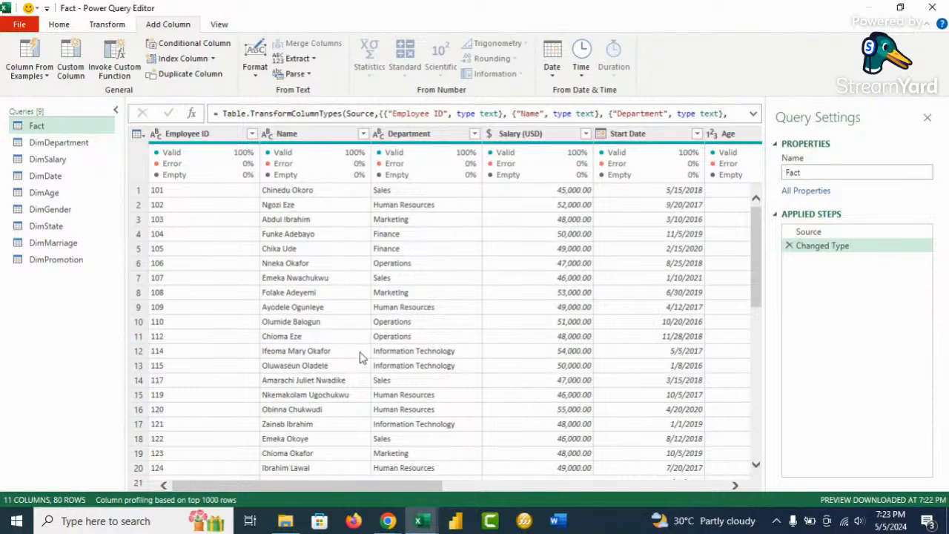
Step: Switch to the StreamYard studio, set the stream to the Screen layout, and remove the shared screen from the stage
{"action": "mouse_move", "coordinate": [387, 519]}
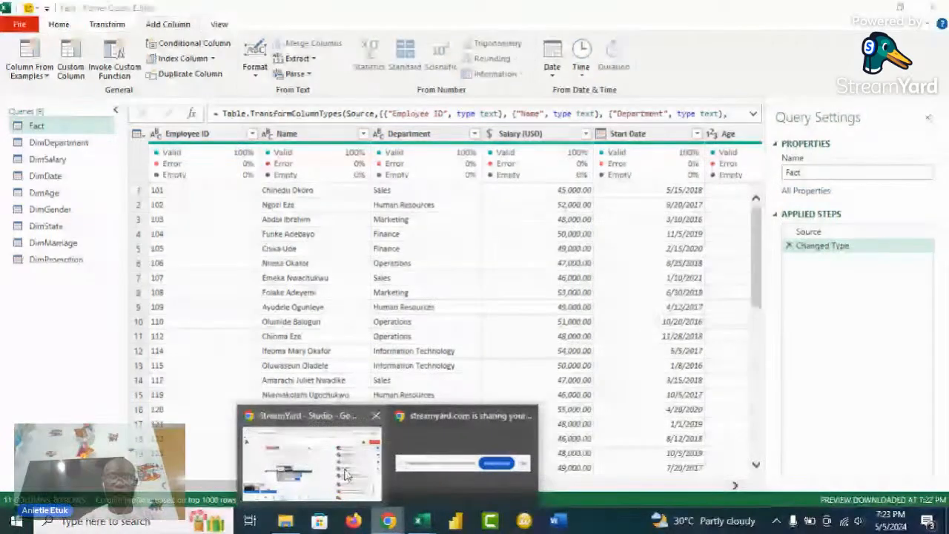
{"action": "left_click", "coordinate": [359, 481]}
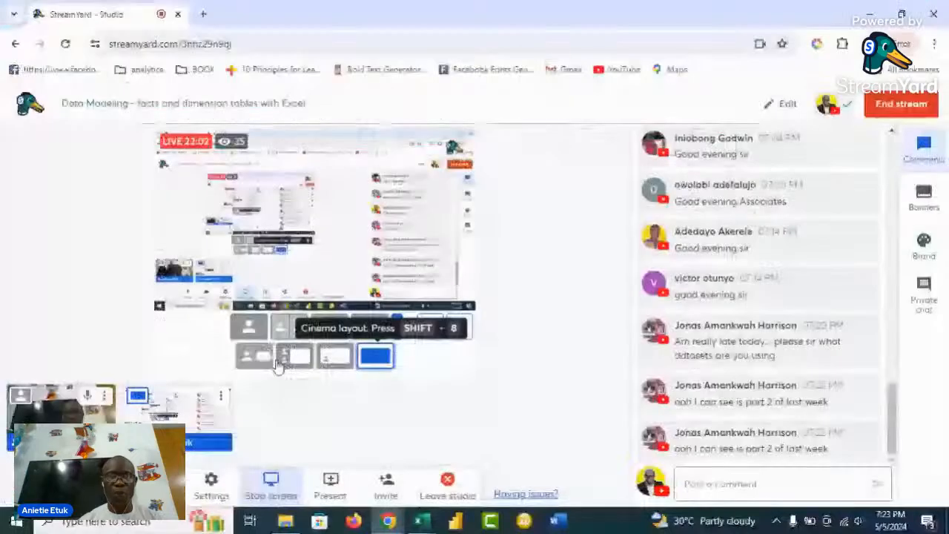
{"action": "left_click", "coordinate": [334, 357]}
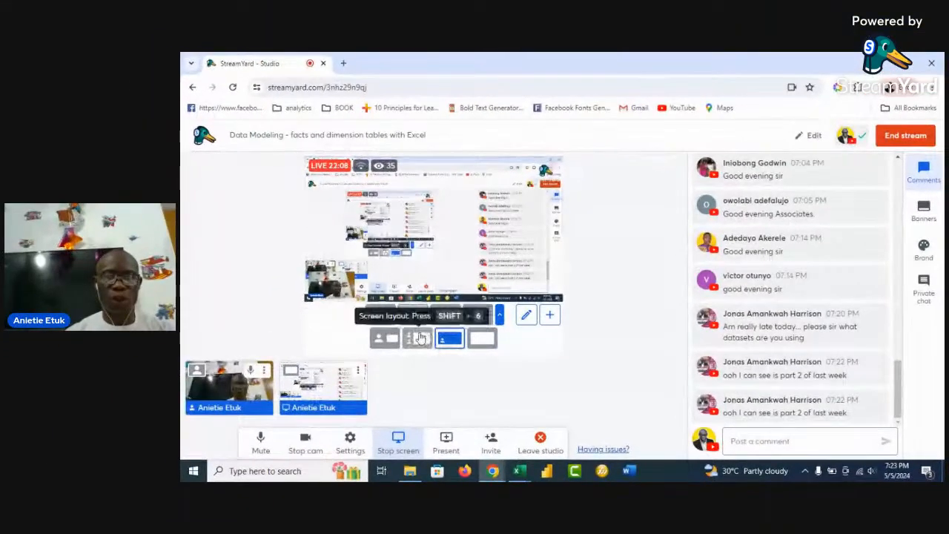
{"action": "left_click", "coordinate": [420, 338]}
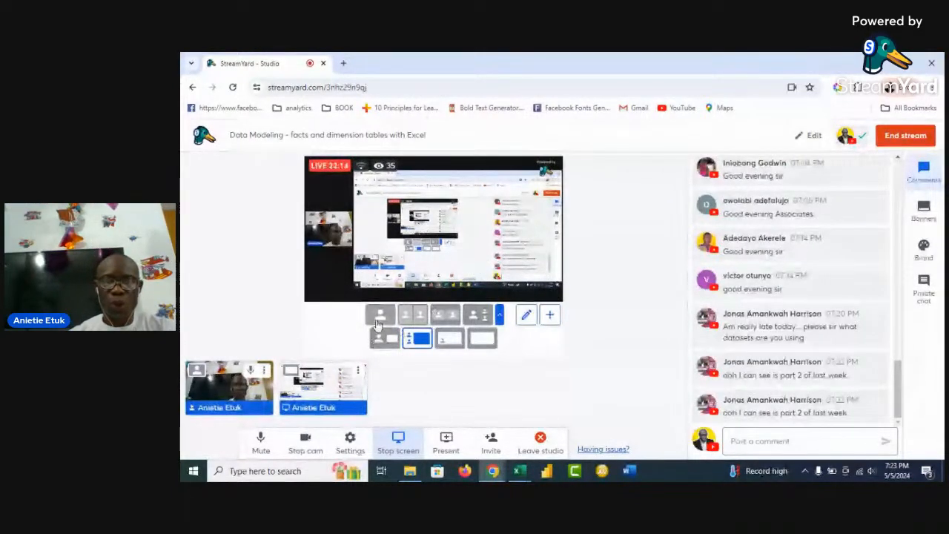
{"action": "mouse_move", "coordinate": [339, 388]}
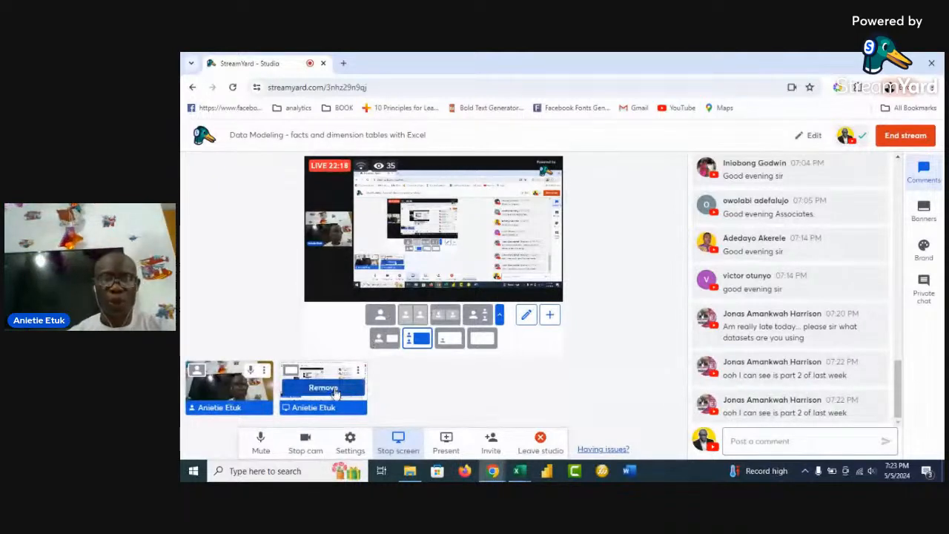
{"action": "left_click", "coordinate": [336, 390]}
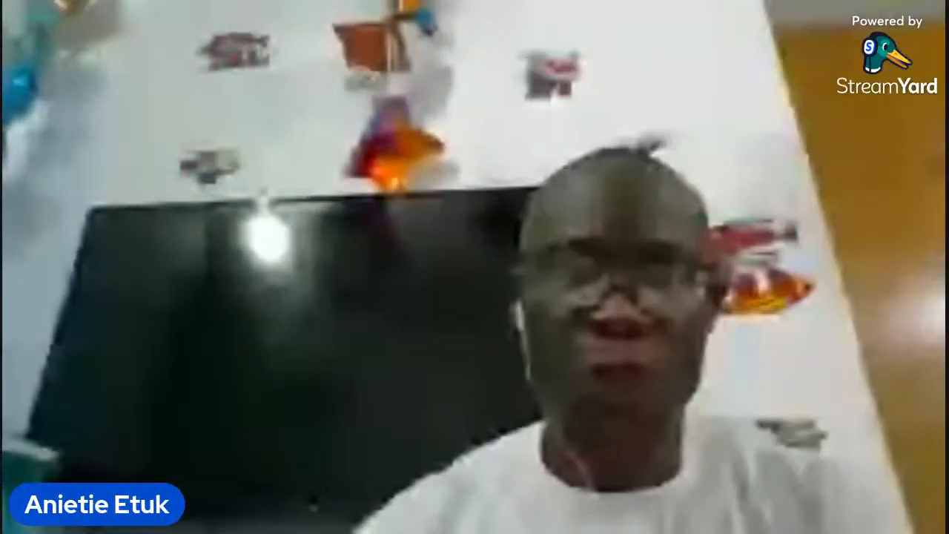
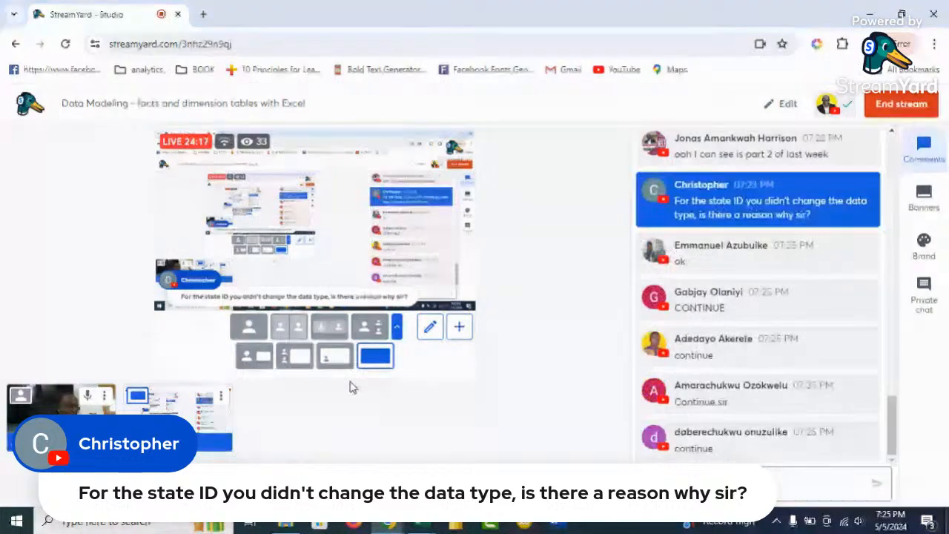
Step: Switch back to Power Query Editor and change the data type of the State_ID column in DimState to Text
{"action": "mouse_move", "coordinate": [421, 523]}
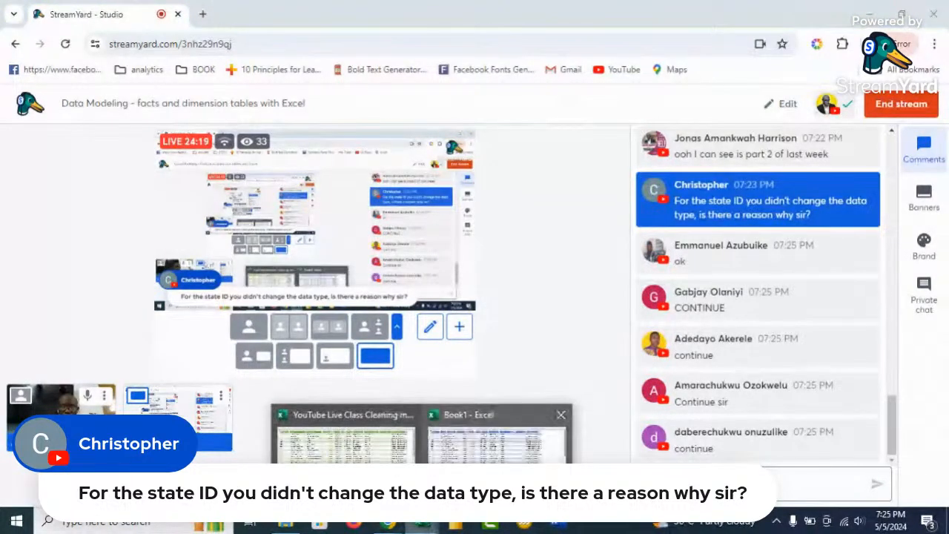
{"action": "left_click", "coordinate": [433, 416]}
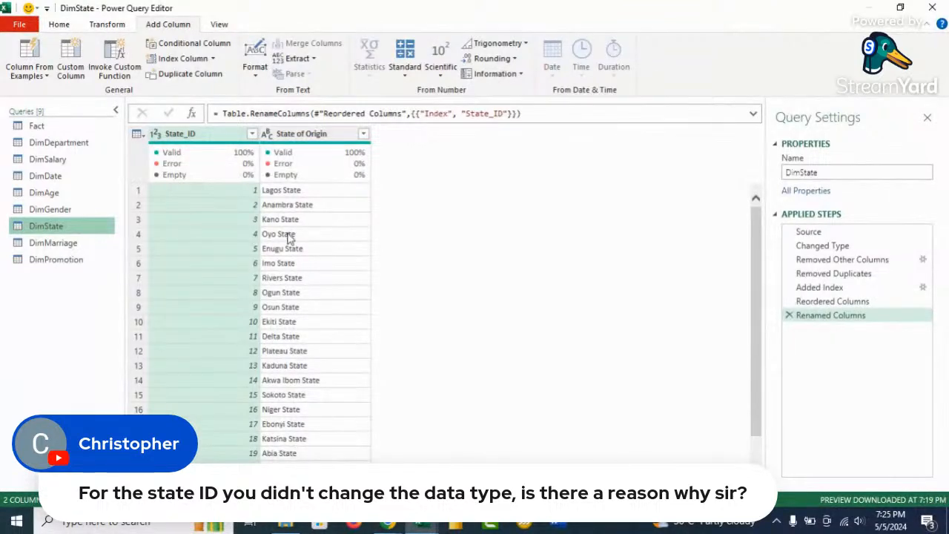
{"action": "mouse_move", "coordinate": [222, 182]}
{"action": "left_click", "coordinate": [155, 133]}
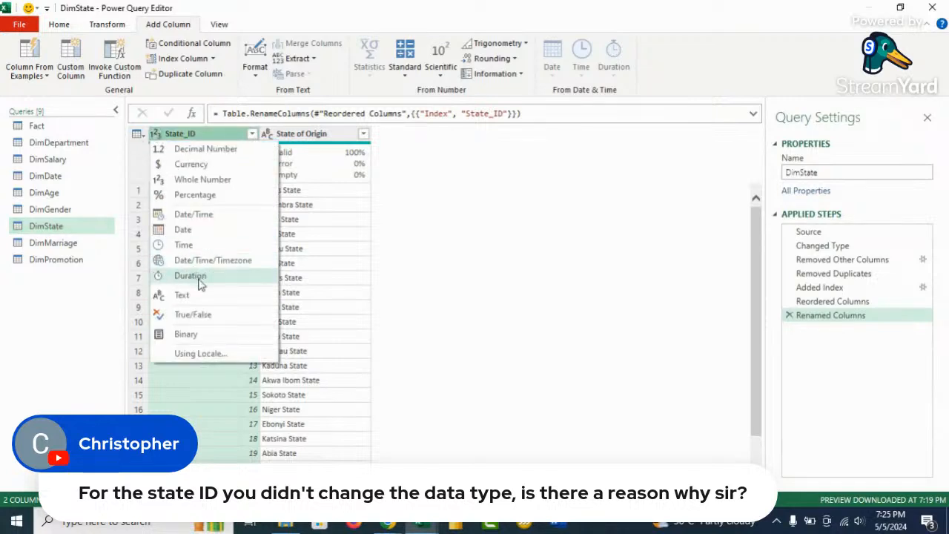
{"action": "key", "text": "Escape"}
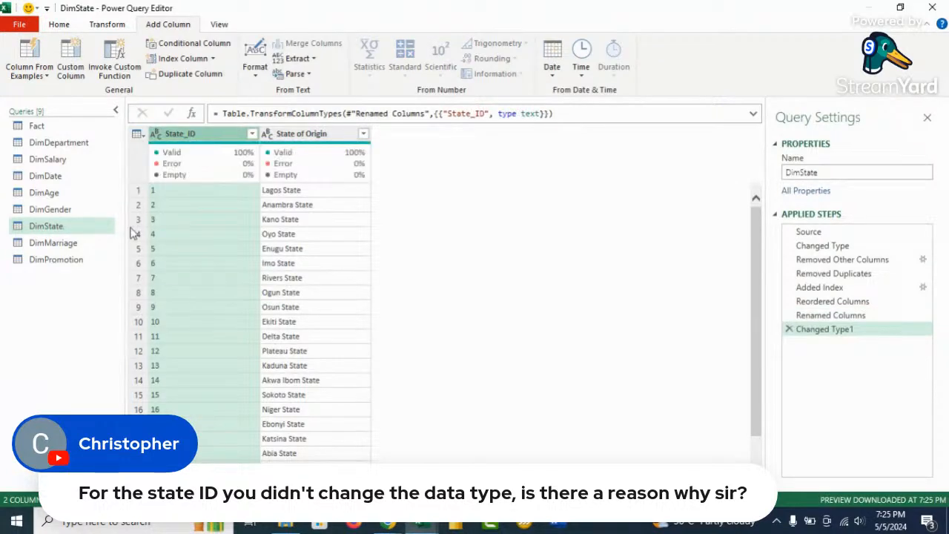
Step: Review the column data types in each dimension query, from DimPromotion up through DimDepartment
{"action": "left_click", "coordinate": [66, 261]}
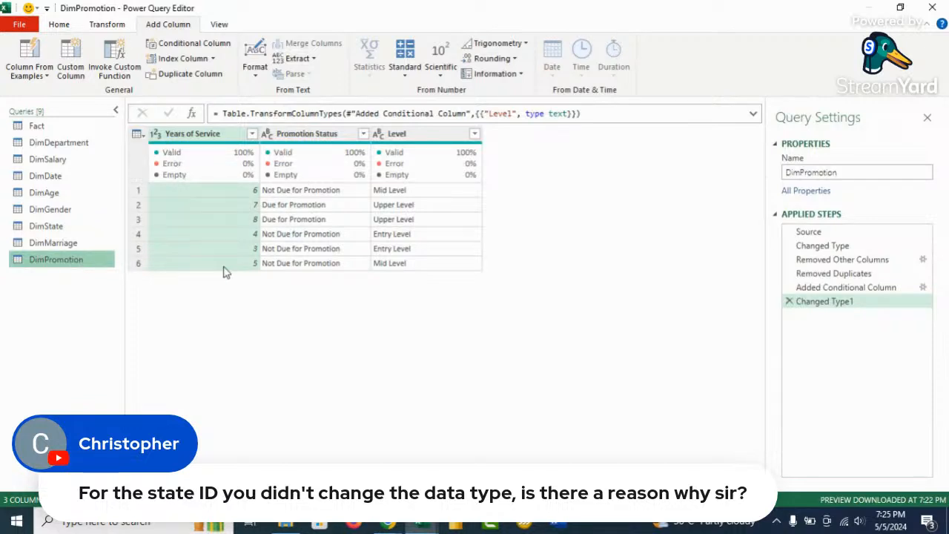
{"action": "left_click", "coordinate": [66, 245]}
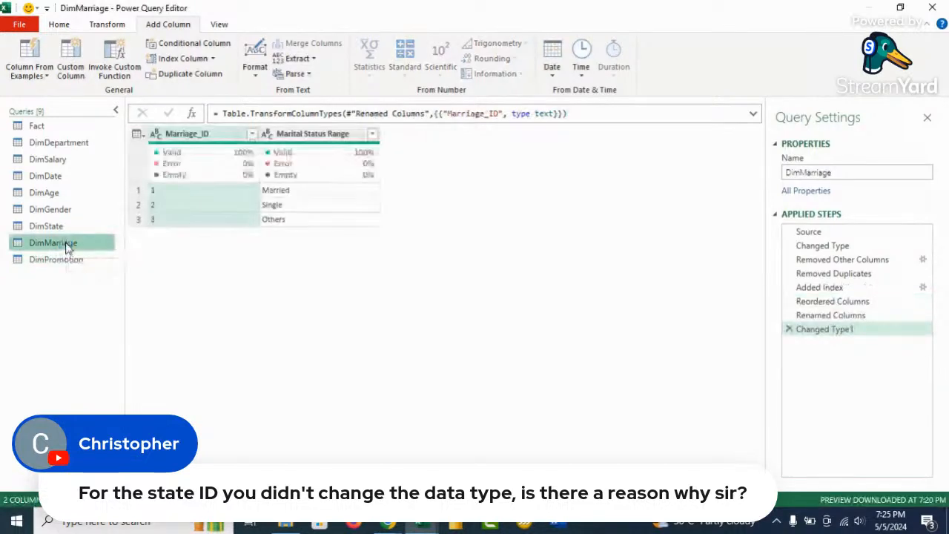
{"action": "left_click", "coordinate": [62, 227]}
{"action": "left_click", "coordinate": [64, 210]}
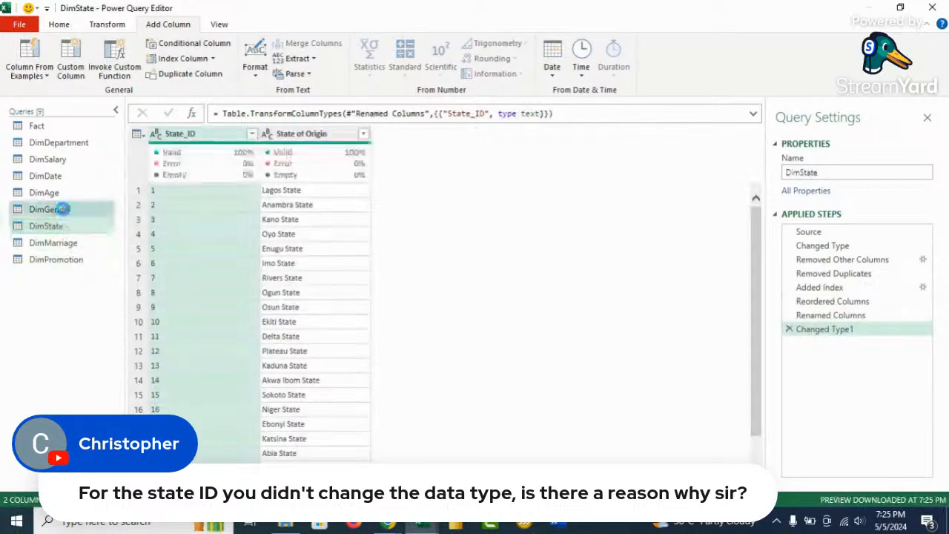
{"action": "left_click", "coordinate": [66, 195]}
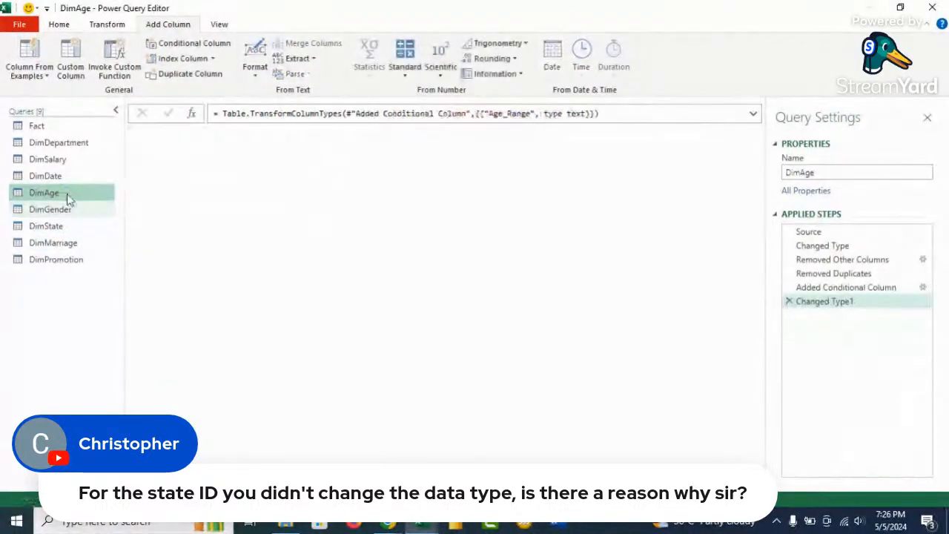
{"action": "left_click", "coordinate": [70, 177]}
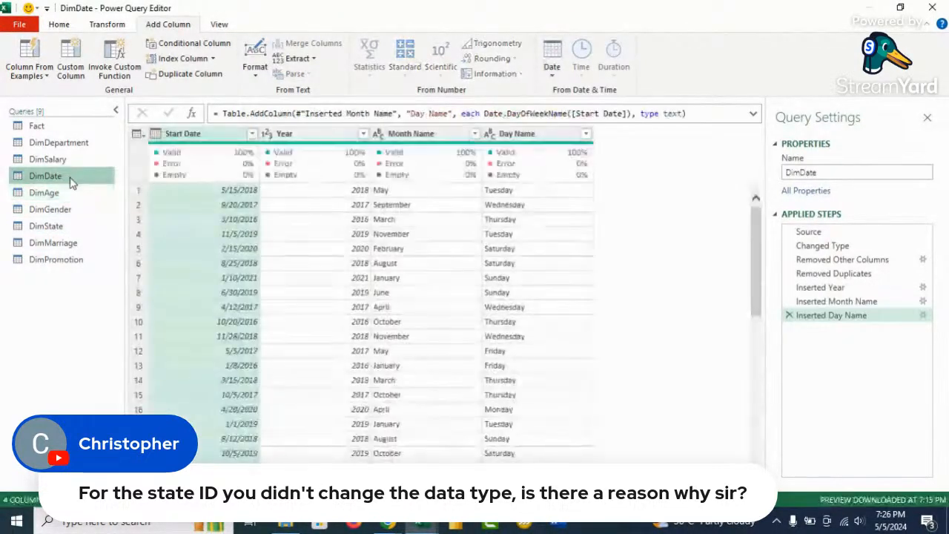
{"action": "left_click", "coordinate": [69, 160]}
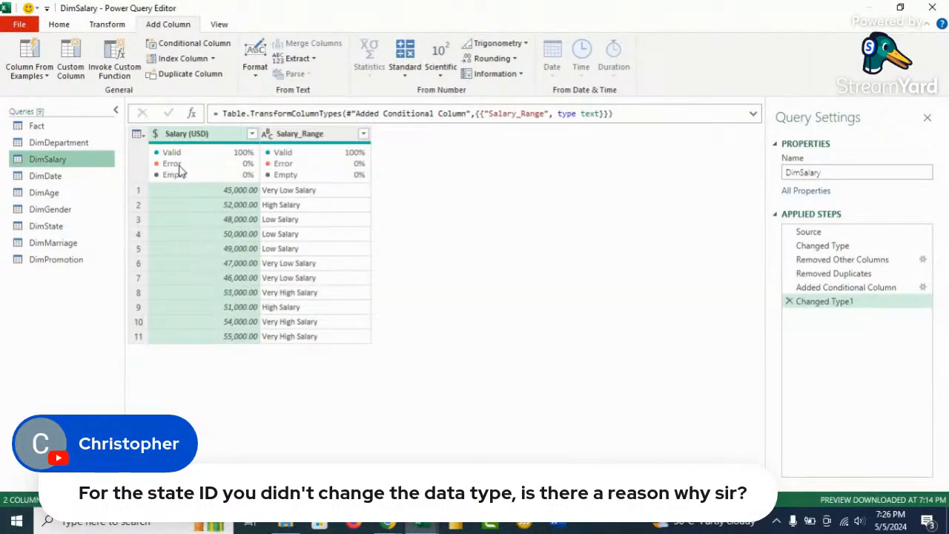
{"action": "left_click", "coordinate": [74, 146]}
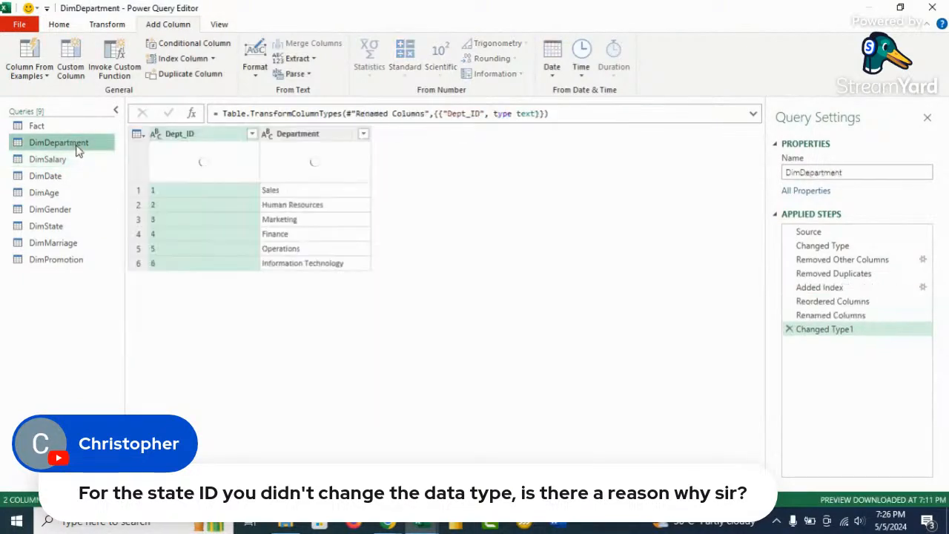
Step: Compare the Department column's value distribution in the Fact query with that in DimDepartment
{"action": "left_click", "coordinate": [76, 126]}
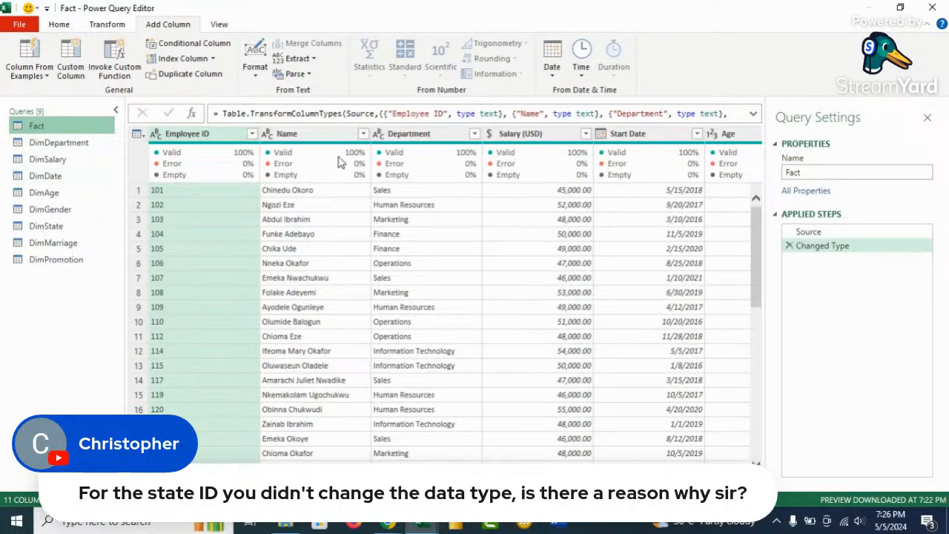
{"action": "left_click", "coordinate": [415, 135]}
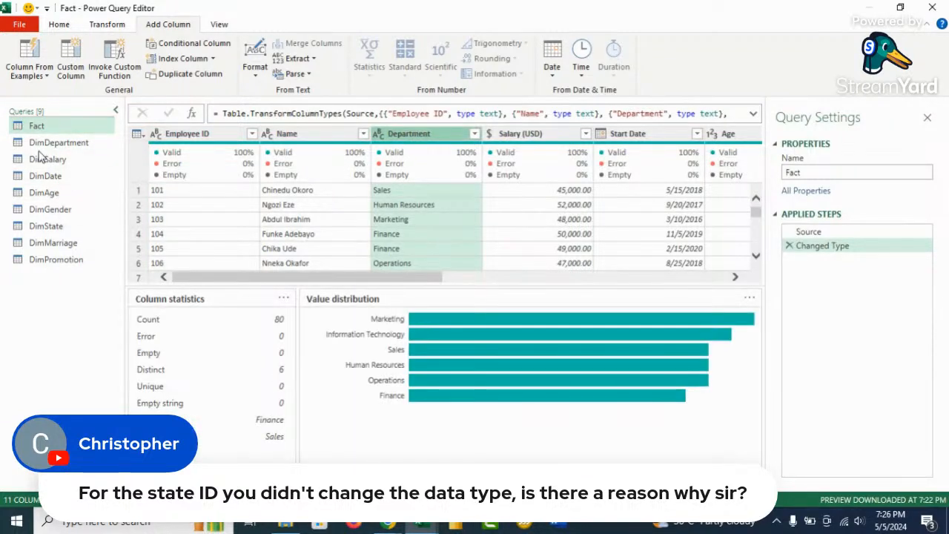
{"action": "left_click", "coordinate": [53, 145]}
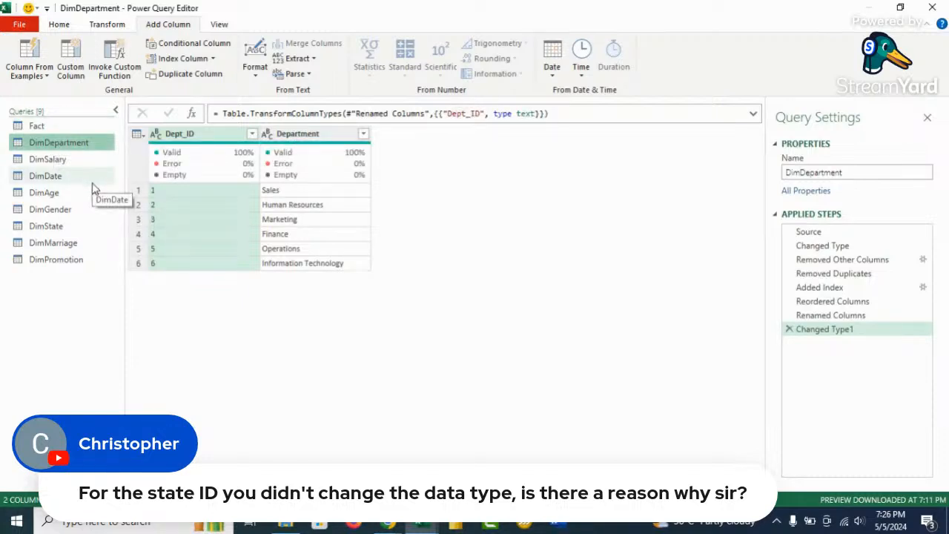
{"action": "left_click", "coordinate": [304, 135]}
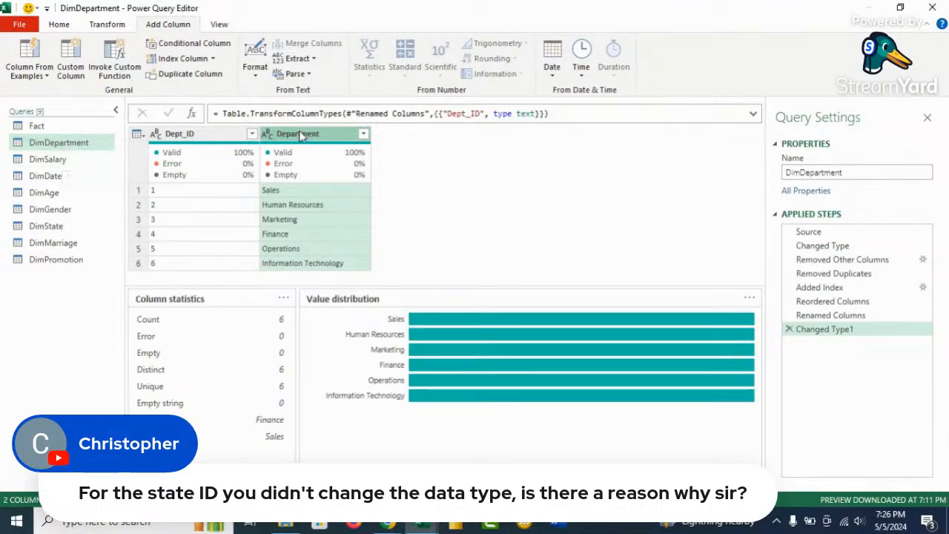
{"action": "left_click", "coordinate": [46, 125]}
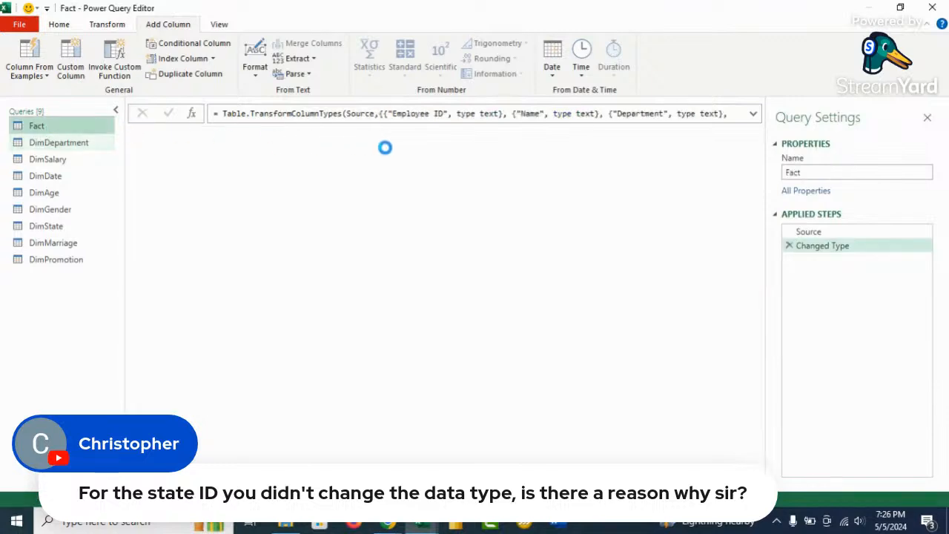
{"action": "left_click", "coordinate": [421, 137]}
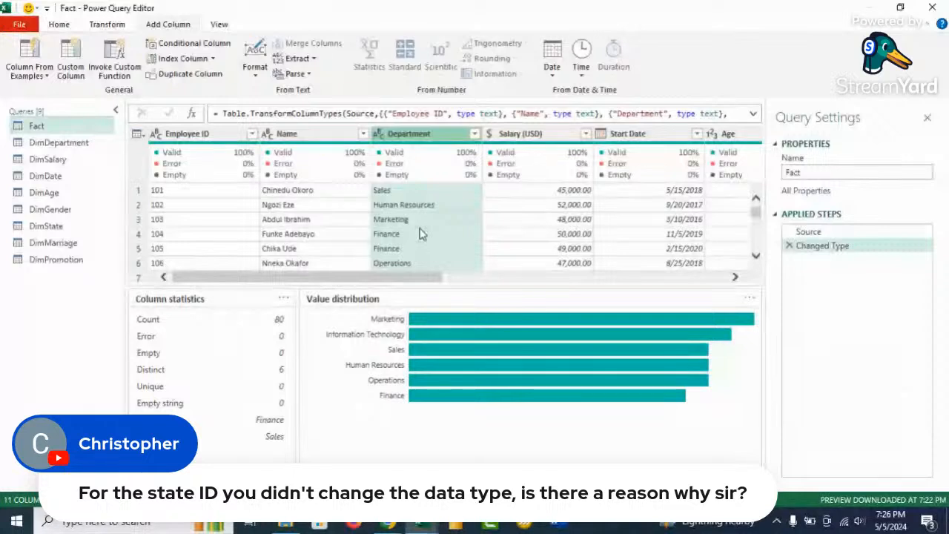
Step: Merge the Fact query with DimDepartment, matching on the Department column in both tables with a Left Outer join
{"action": "left_click", "coordinate": [68, 127]}
{"action": "left_click", "coordinate": [60, 26]}
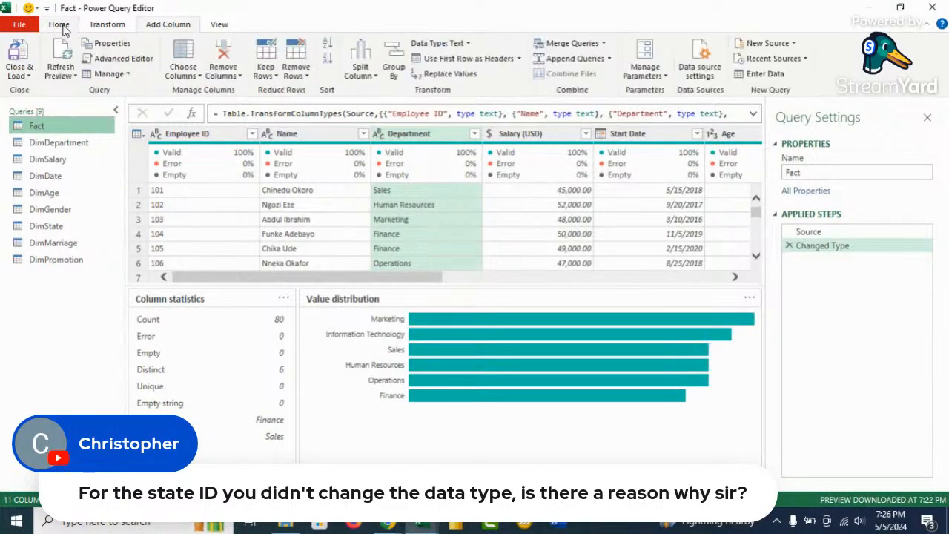
{"action": "left_click", "coordinate": [604, 44]}
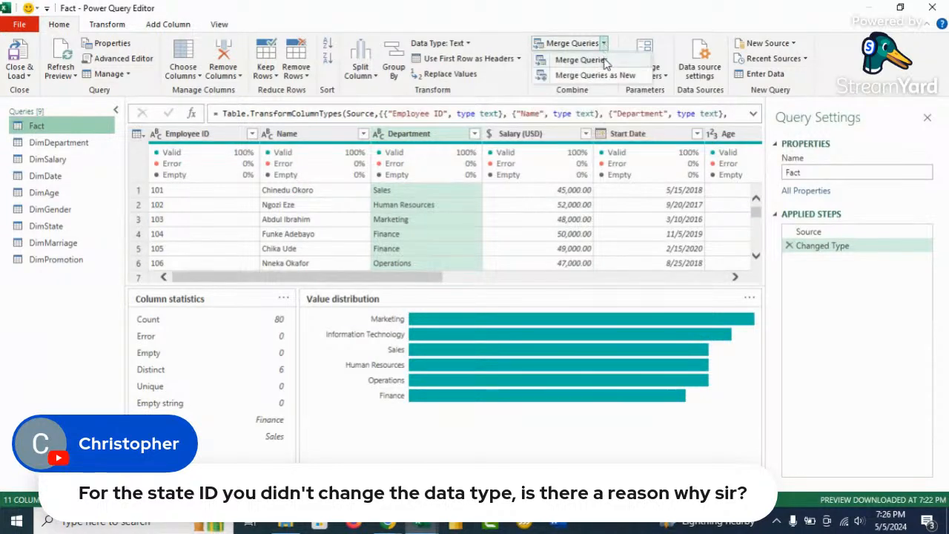
{"action": "left_click", "coordinate": [604, 62]}
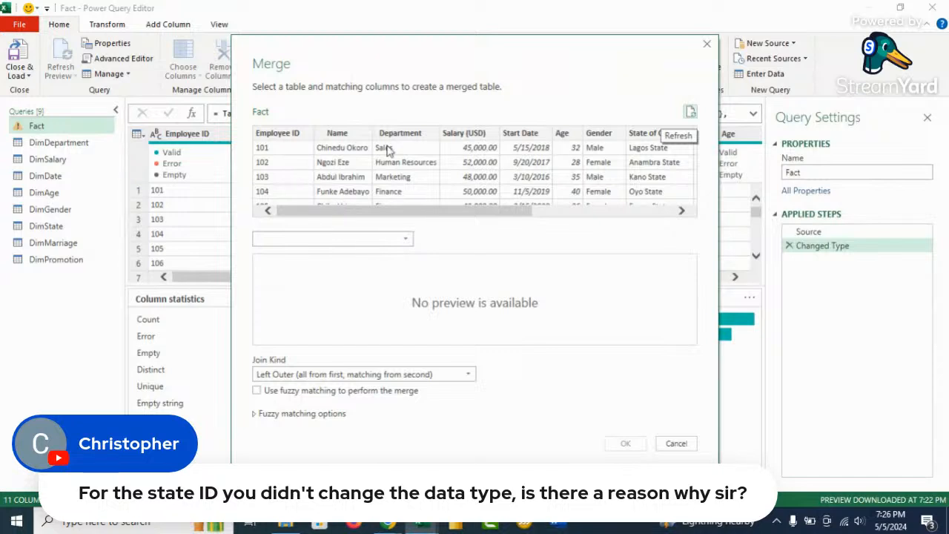
{"action": "left_click", "coordinate": [407, 241]}
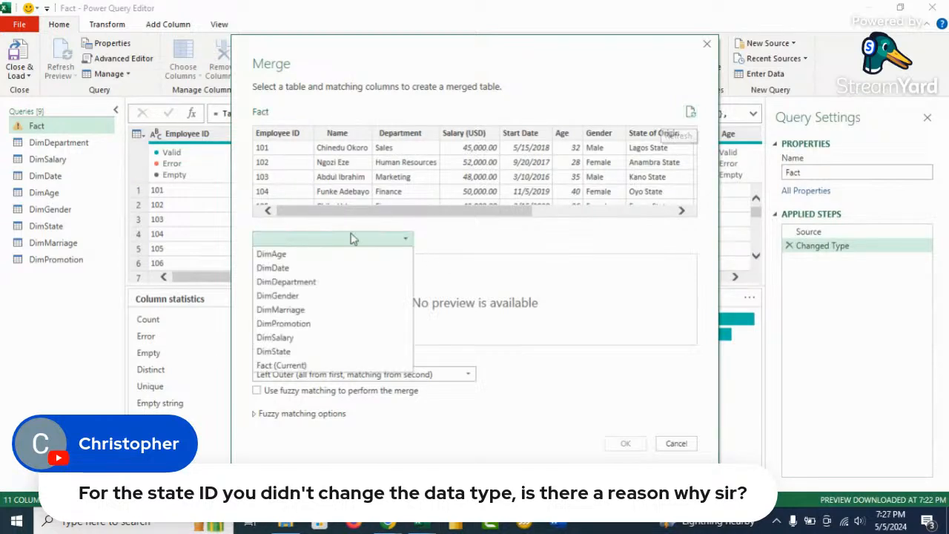
{"action": "left_click", "coordinate": [301, 281]}
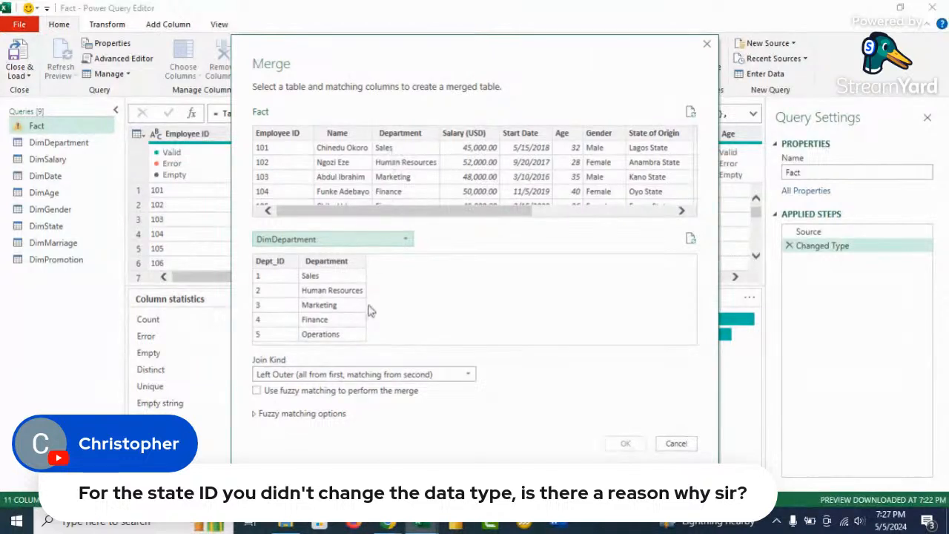
{"action": "left_click", "coordinate": [401, 134]}
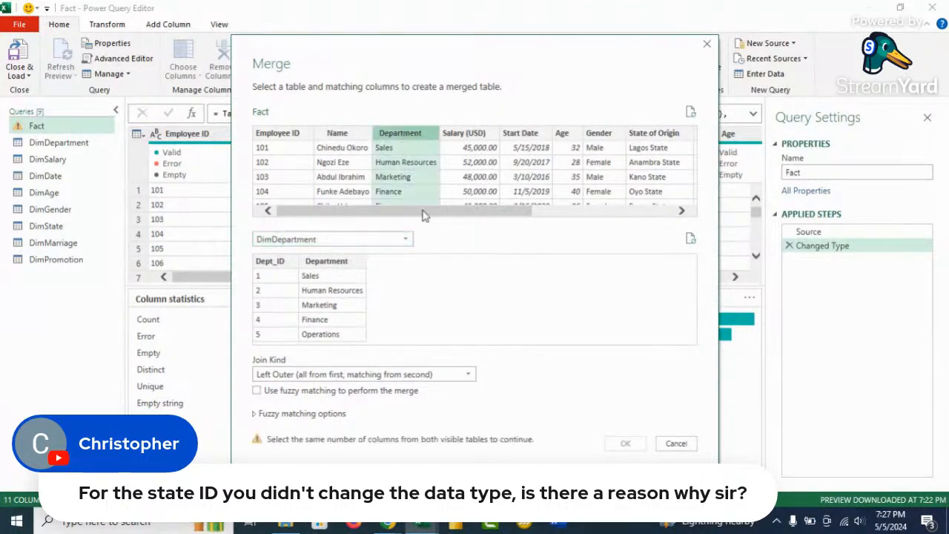
{"action": "left_click", "coordinate": [340, 266]}
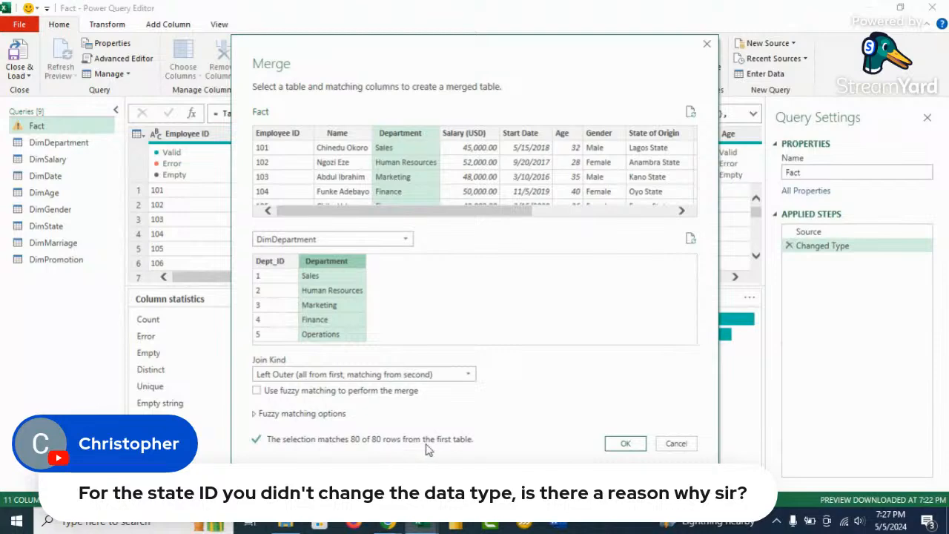
{"action": "left_click", "coordinate": [627, 444]}
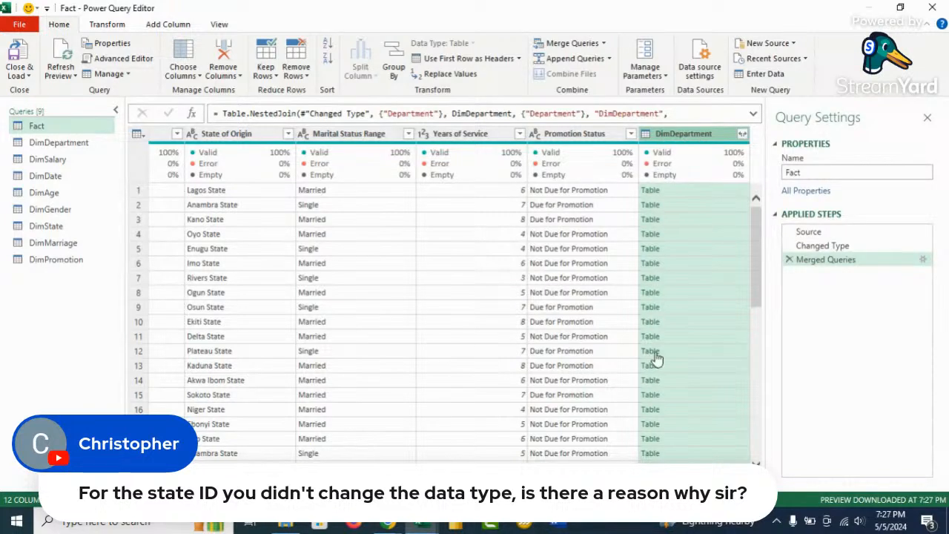
Step: Expand the merged DimDepartment column to only Dept_ID, without the original column name as prefix
{"action": "left_click", "coordinate": [742, 135]}
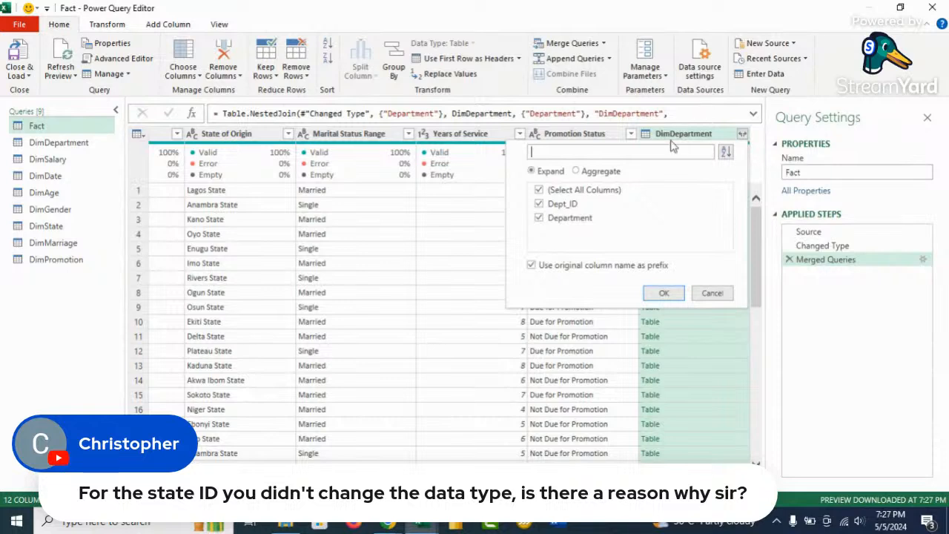
{"action": "left_click", "coordinate": [532, 265]}
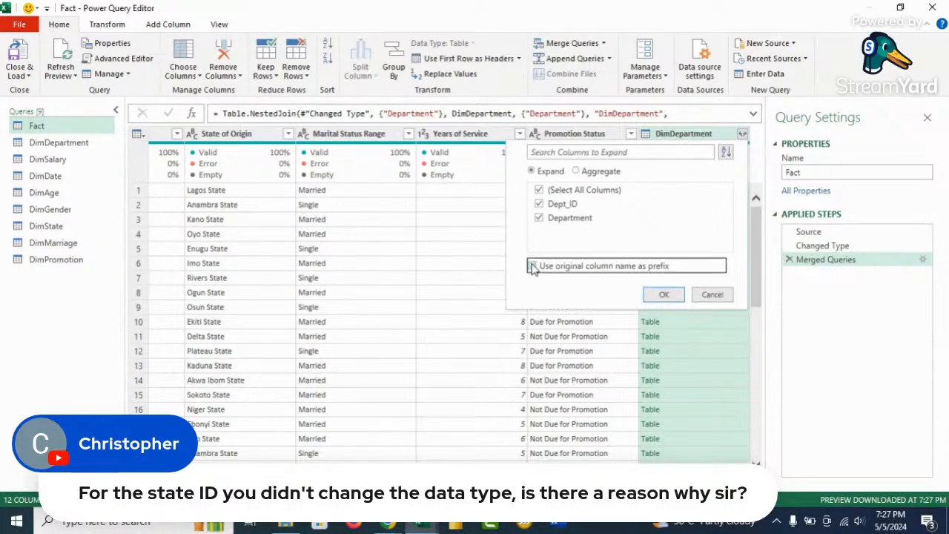
{"action": "left_click", "coordinate": [539, 191]}
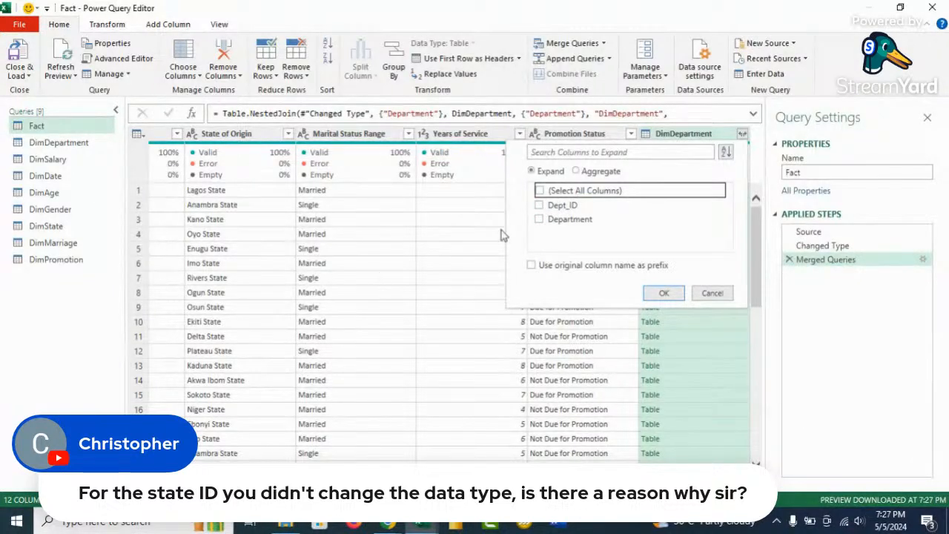
{"action": "left_click", "coordinate": [539, 206]}
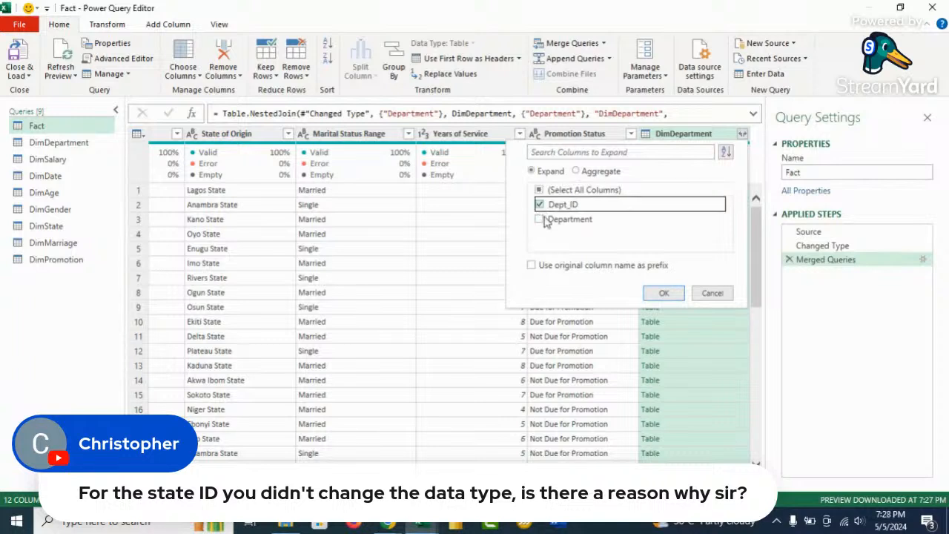
{"action": "left_click", "coordinate": [661, 294]}
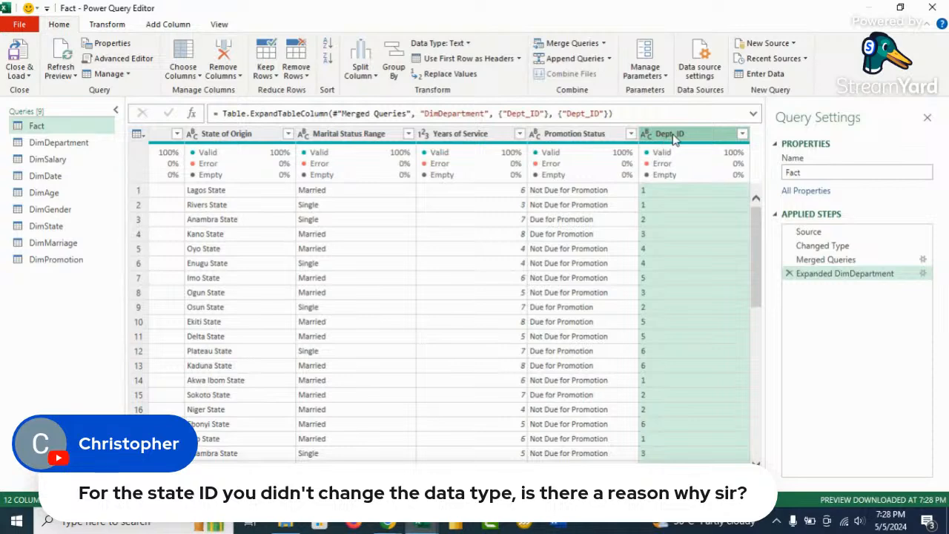
Step: Remove the Department column from the Fact query
{"action": "left_click_drag", "start_coordinate": [593, 475], "coordinate": [260, 474]}
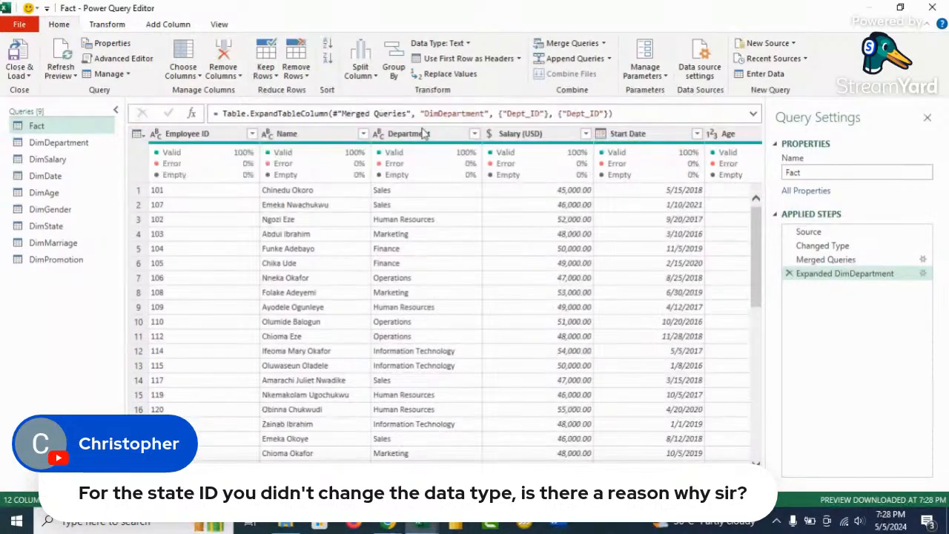
{"action": "left_click", "coordinate": [419, 135]}
{"action": "right_click", "coordinate": [422, 136]}
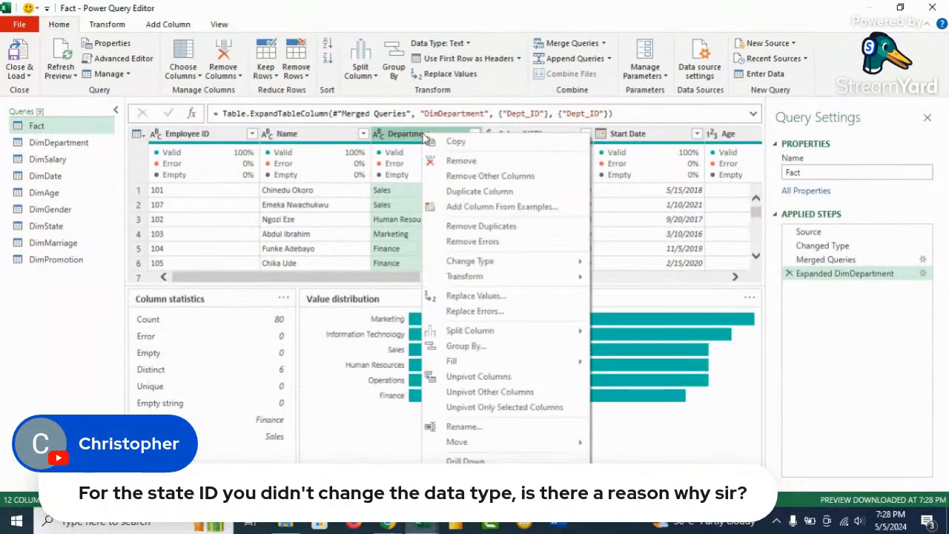
{"action": "left_click", "coordinate": [478, 164]}
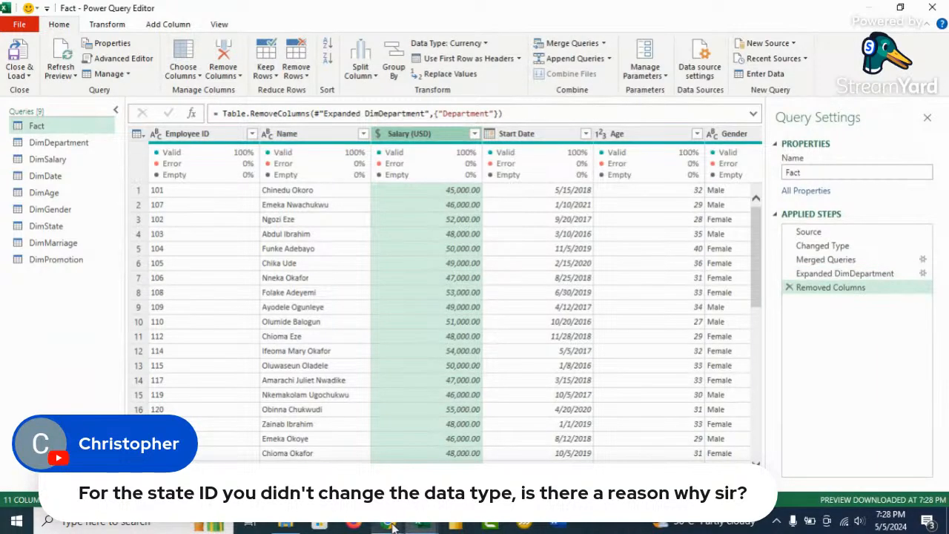
Step: Switch to the StreamYard studio in Chrome and take the viewer comment about the state ID off the stream
{"action": "mouse_move", "coordinate": [393, 527]}
{"action": "left_click", "coordinate": [311, 438]}
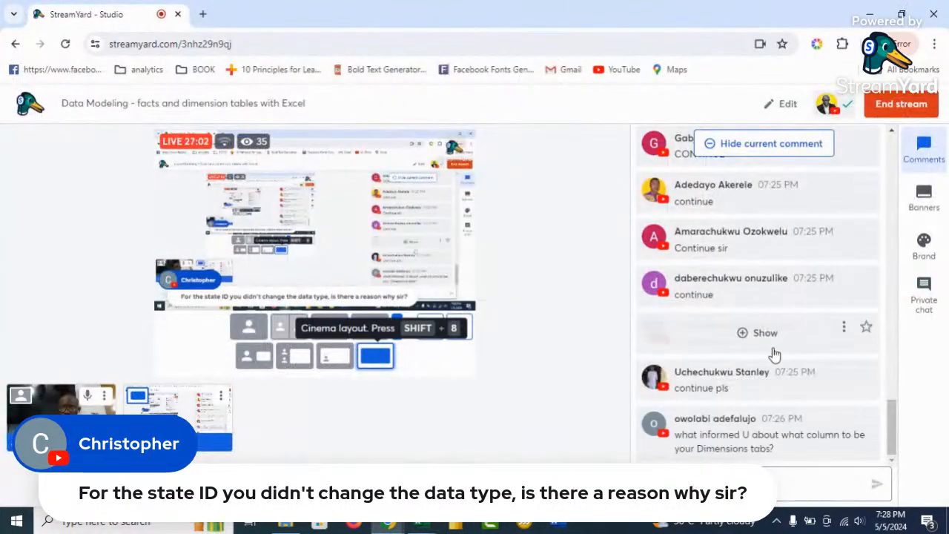
{"action": "scroll", "coordinate": [711, 304], "scroll_direction": "up", "scroll_amount": 3}
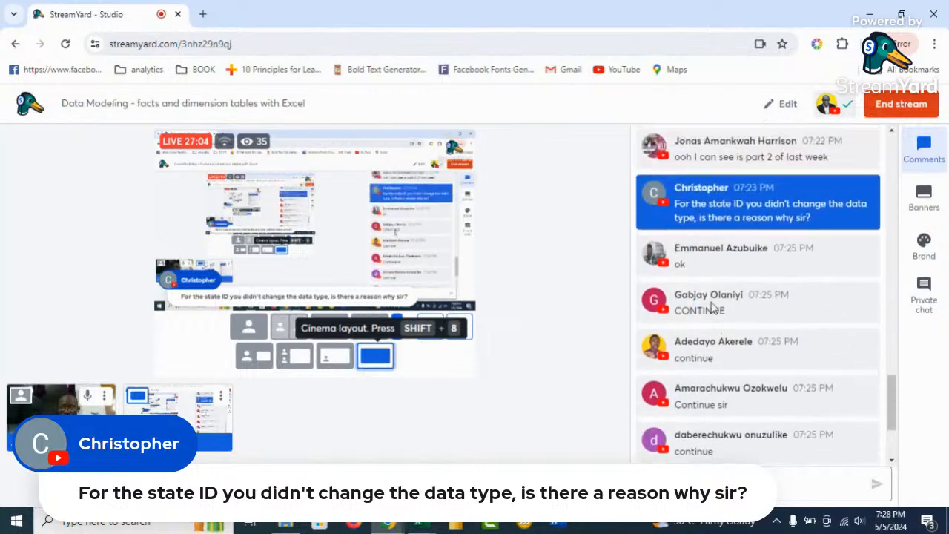
{"action": "left_click", "coordinate": [760, 256]}
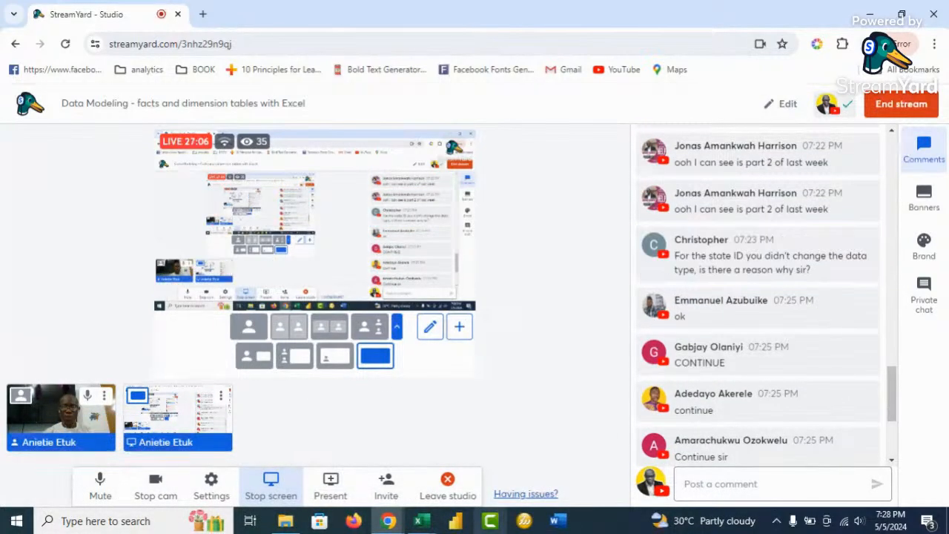
Step: Switch back to Power Query Editor and remove the Name column from the Fact query
{"action": "mouse_move", "coordinate": [423, 522]}
{"action": "left_click", "coordinate": [481, 469]}
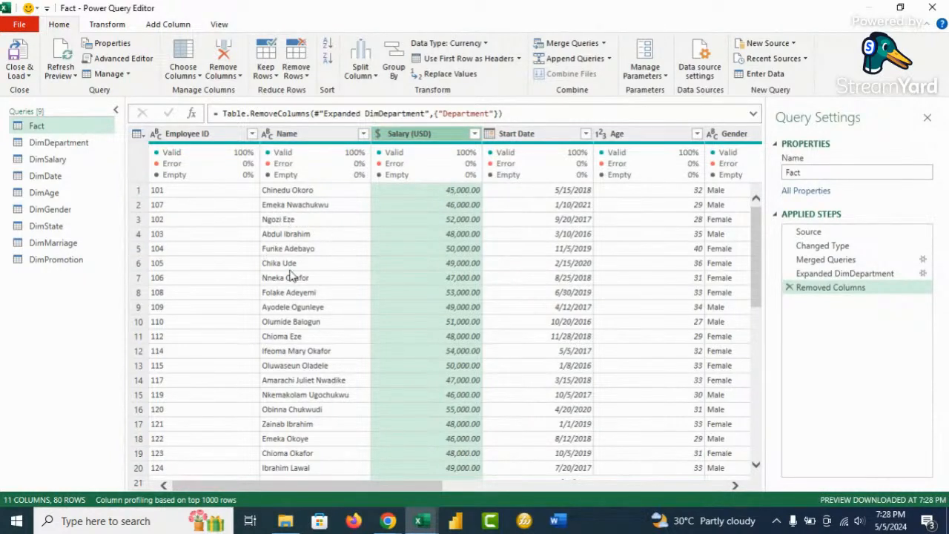
{"action": "right_click", "coordinate": [293, 137]}
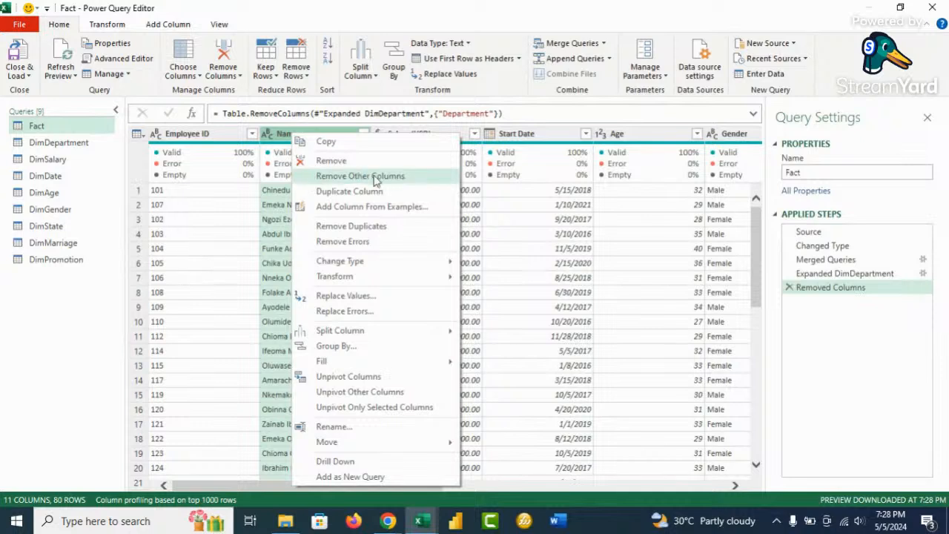
{"action": "left_click", "coordinate": [331, 160]}
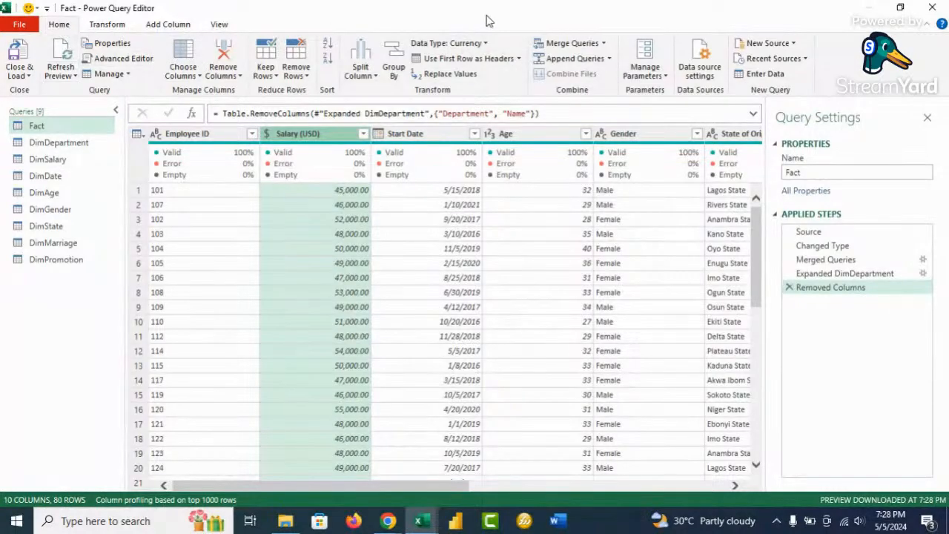
Step: Merge the Fact query with DimSalary, matching on Salary (USD) in both tables with a Left Outer join
{"action": "left_click", "coordinate": [604, 43]}
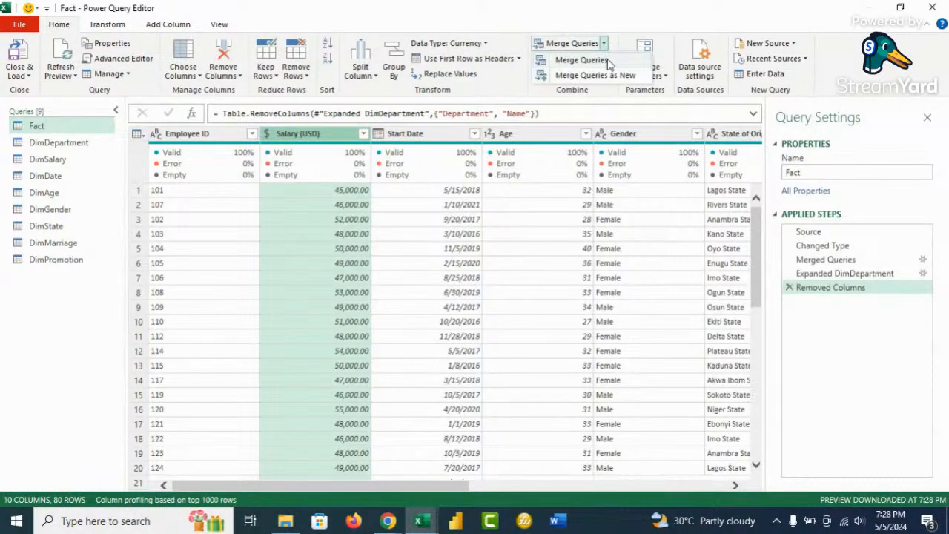
{"action": "left_click", "coordinate": [606, 65]}
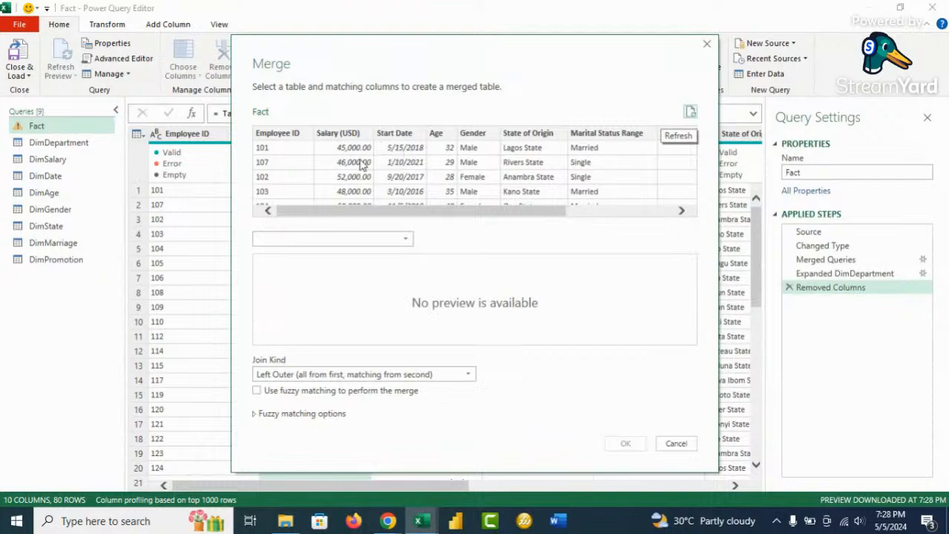
{"action": "left_click", "coordinate": [405, 239]}
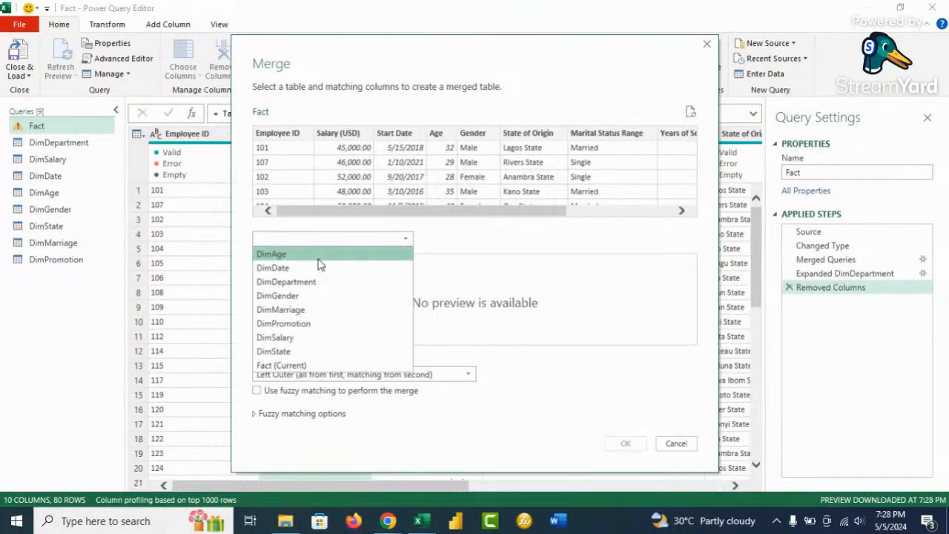
{"action": "left_click", "coordinate": [306, 338]}
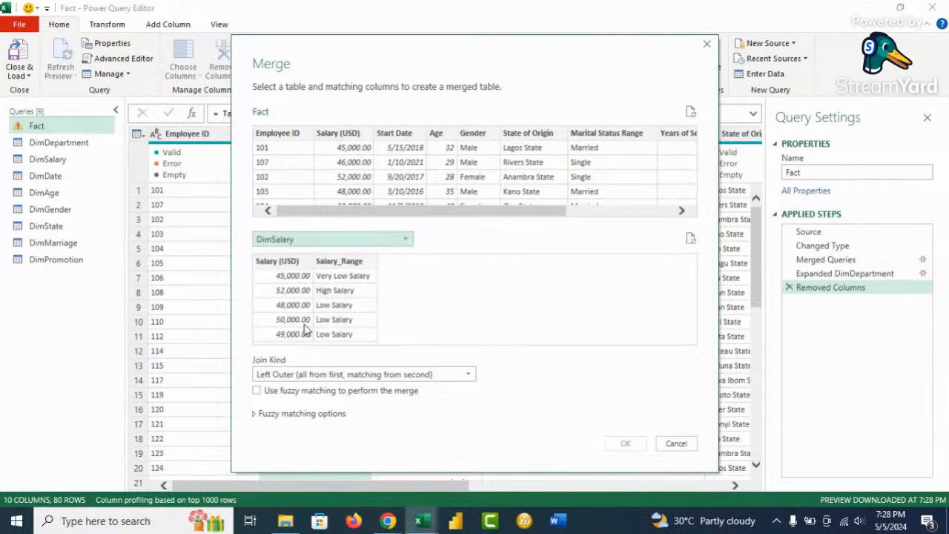
{"action": "left_click", "coordinate": [351, 140]}
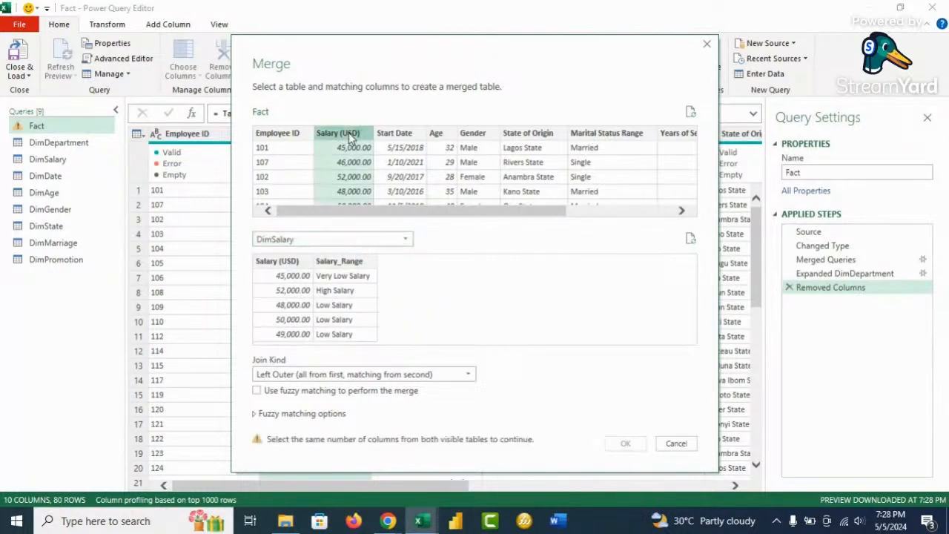
{"action": "left_click", "coordinate": [278, 262]}
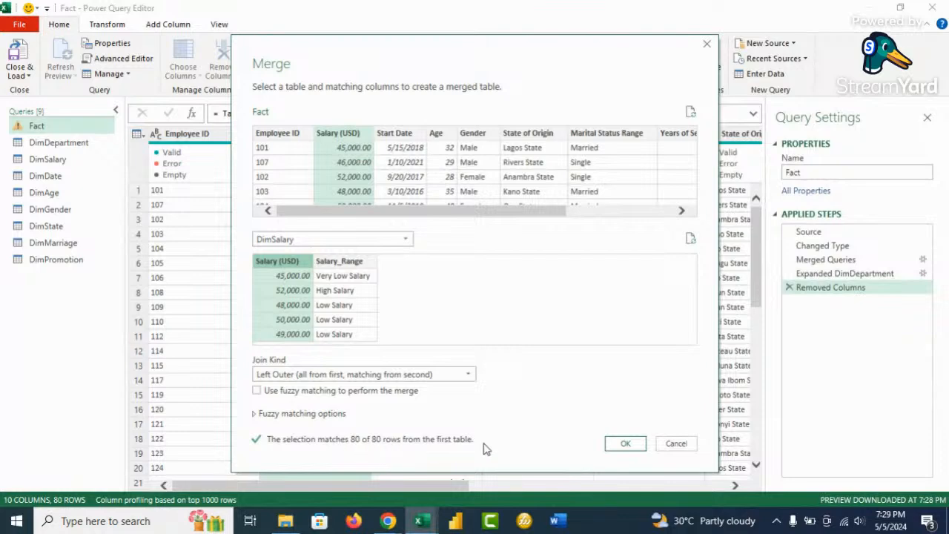
{"action": "left_click", "coordinate": [625, 443]}
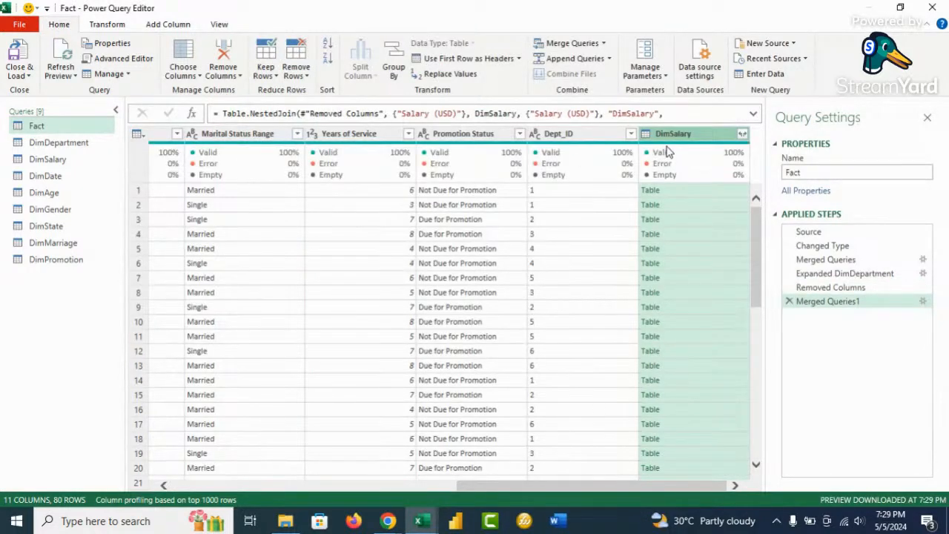
Step: Expand the merged DimSalary column to only Salary (USD), leaving out Salary_Range and the name prefix
{"action": "left_click", "coordinate": [743, 135]}
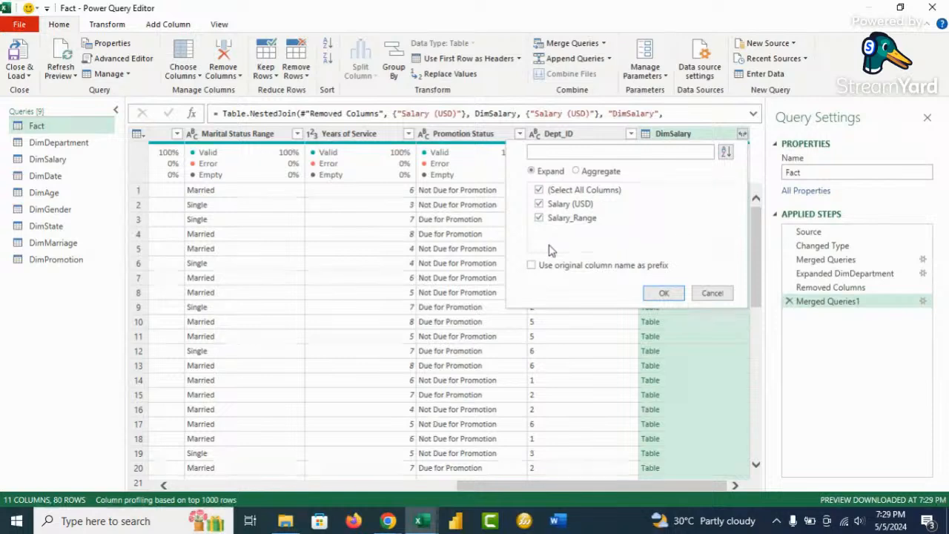
{"action": "left_click", "coordinate": [539, 191]}
{"action": "left_click", "coordinate": [540, 205]}
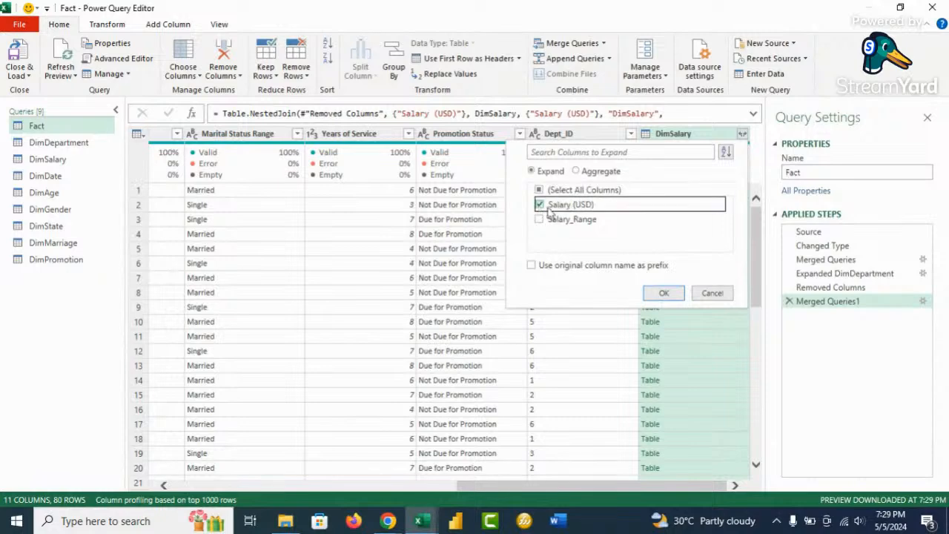
{"action": "left_click", "coordinate": [664, 294]}
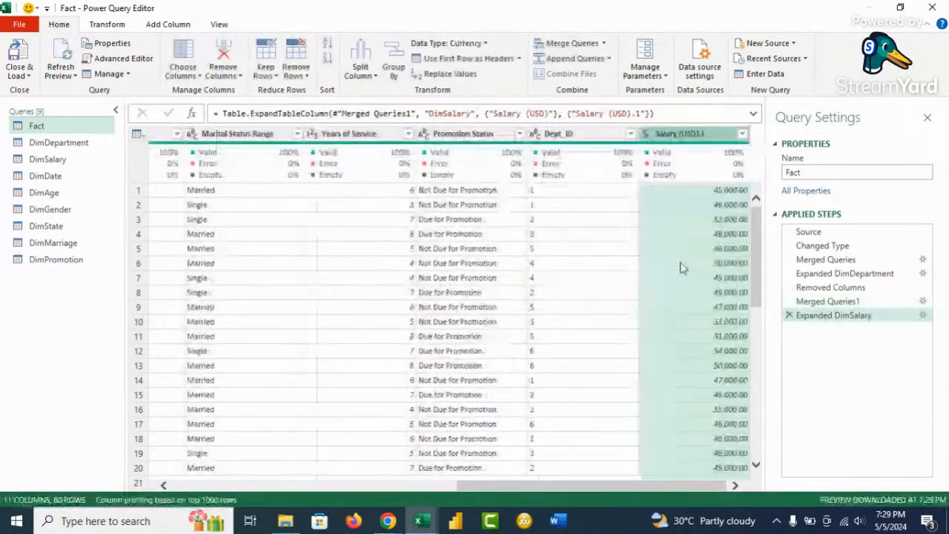
Step: Remove the original Salary (USD) column beside Employee ID from the Fact query
{"action": "left_click_drag", "start_coordinate": [568, 486], "coordinate": [281, 482]}
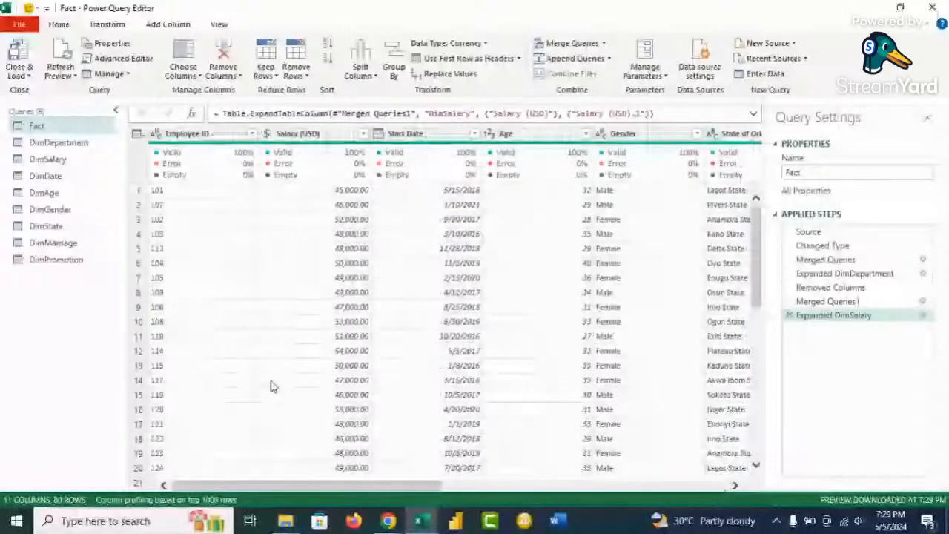
{"action": "right_click", "coordinate": [313, 135]}
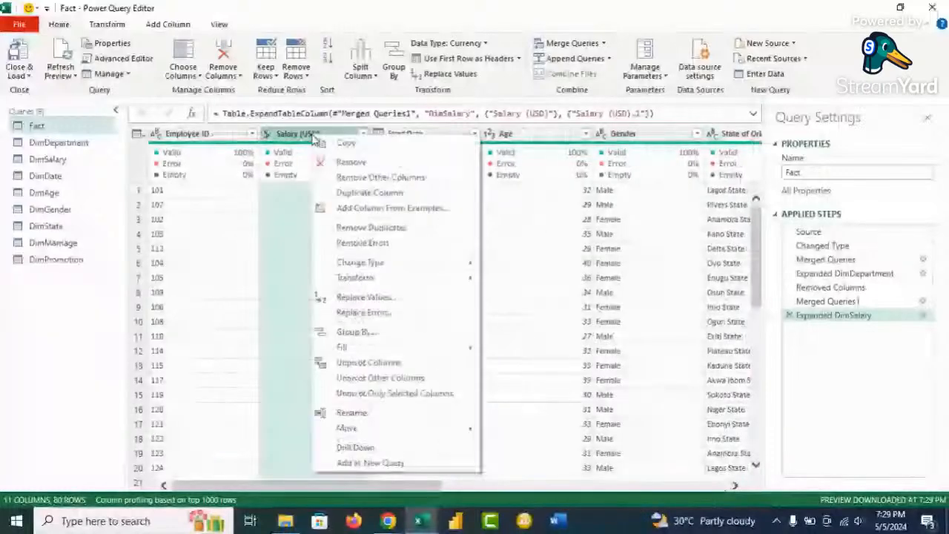
{"action": "left_click", "coordinate": [350, 162]}
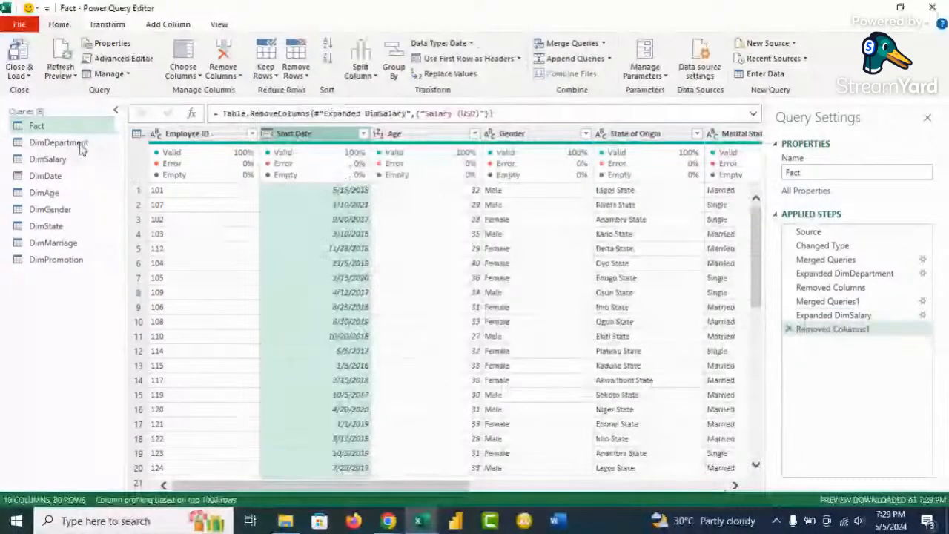
Step: Merge the Fact query with DimDate, matching on Start Date in both tables with a Left Outer join
{"action": "left_click", "coordinate": [603, 43]}
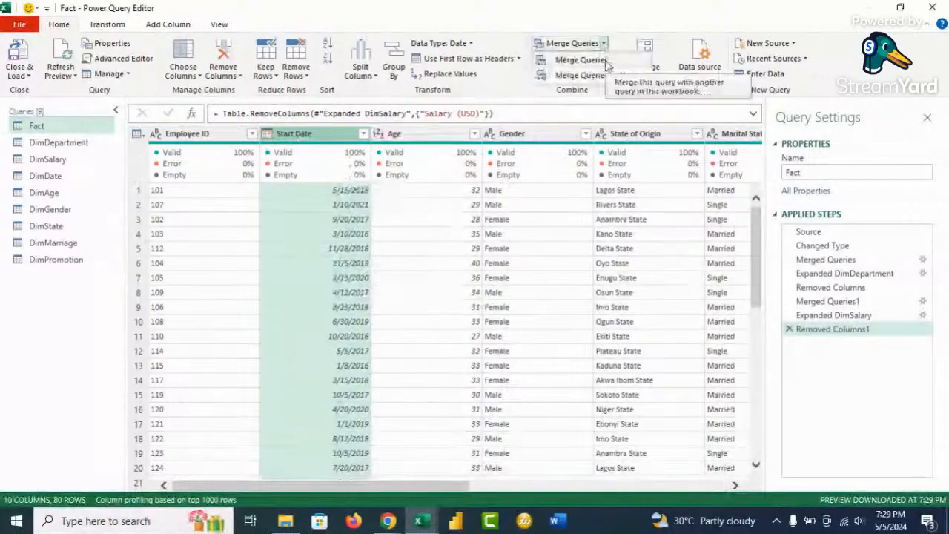
{"action": "left_click", "coordinate": [606, 60]}
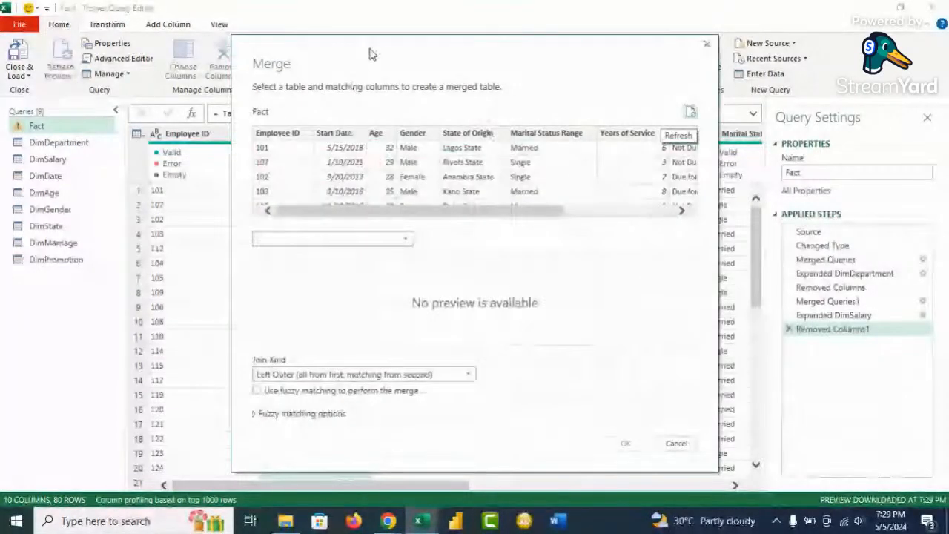
{"action": "left_click_drag", "start_coordinate": [371, 52], "coordinate": [422, 52]}
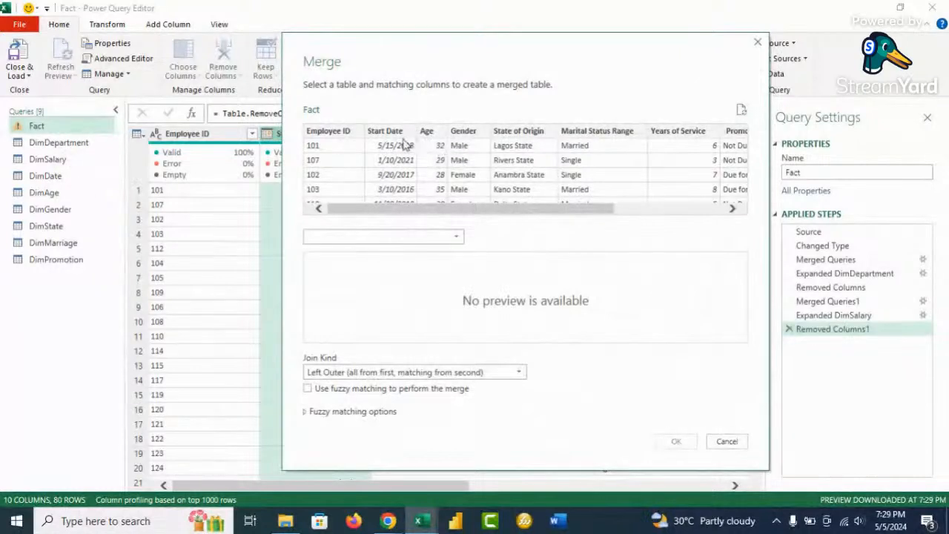
{"action": "left_click", "coordinate": [456, 237]}
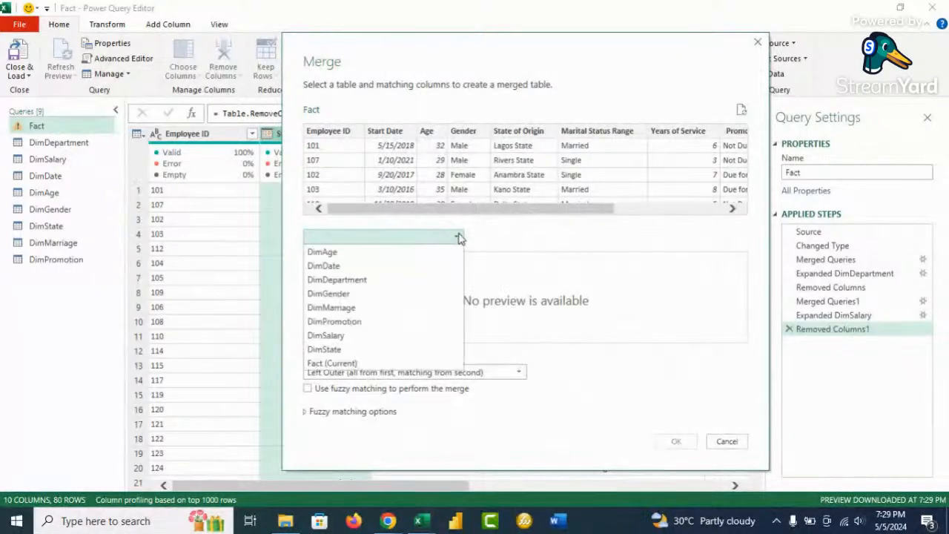
{"action": "left_click", "coordinate": [358, 266]}
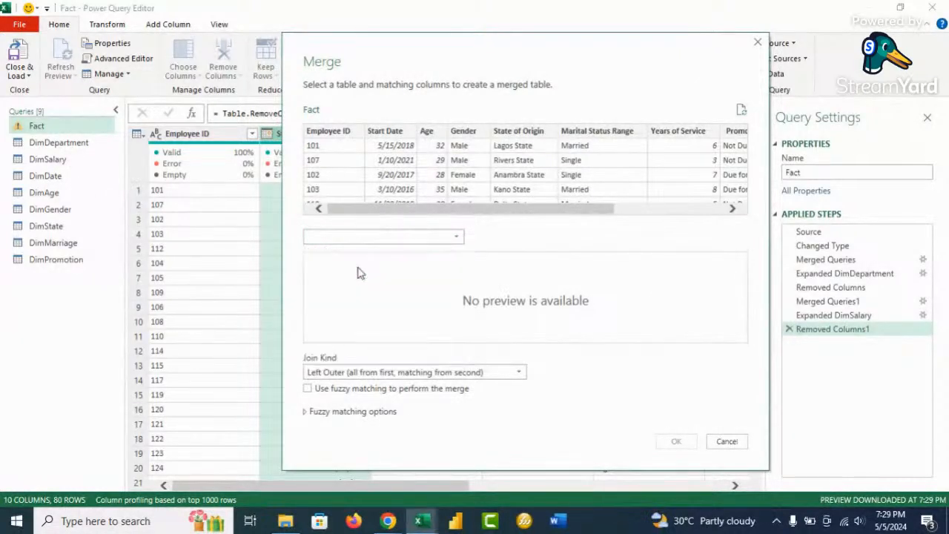
{"action": "left_click", "coordinate": [396, 132]}
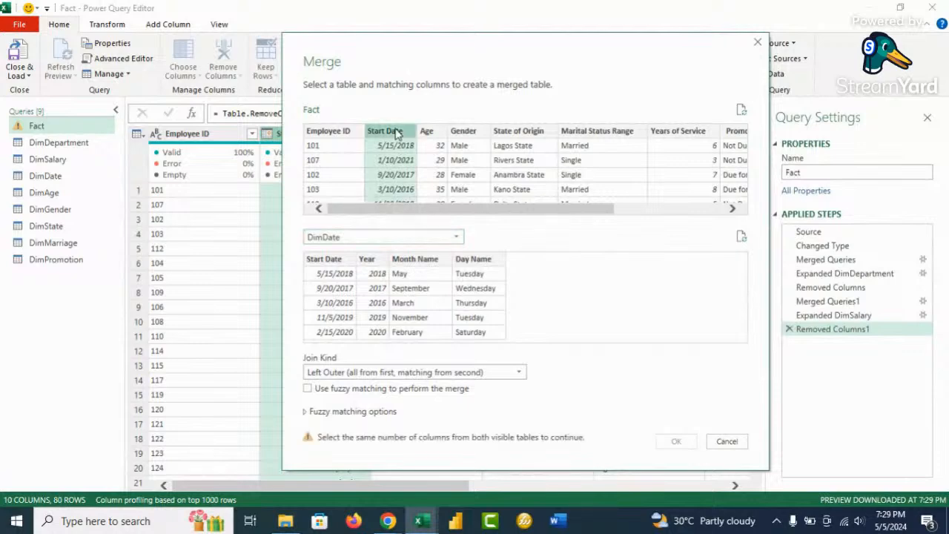
{"action": "left_click", "coordinate": [345, 259]}
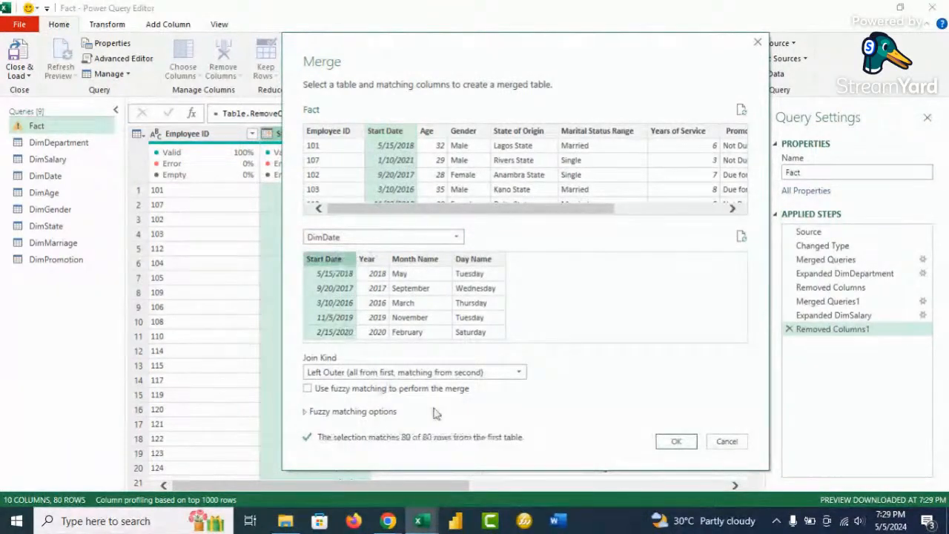
{"action": "left_click", "coordinate": [675, 441]}
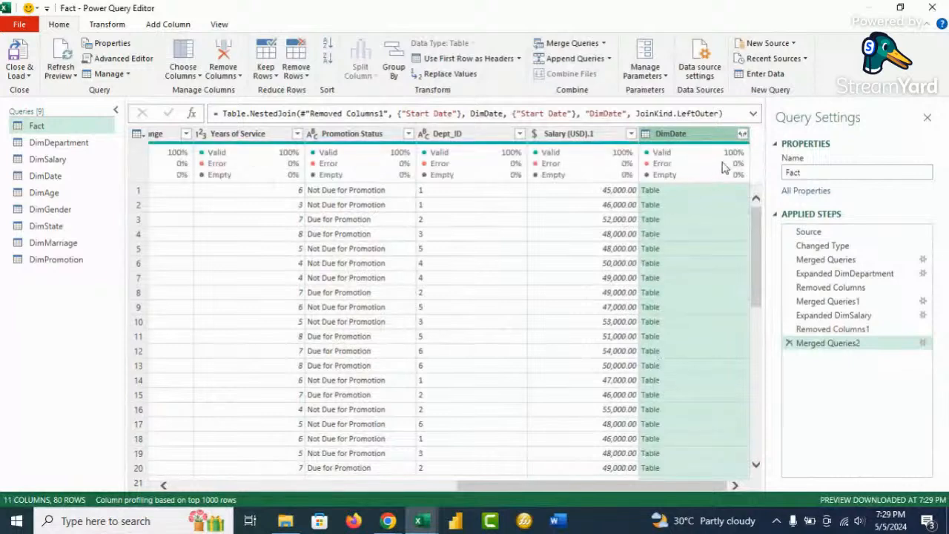
Step: Expand the merged DimDate column to only Start Date, leaving out Year, Month Name, Day Name and the name prefix
{"action": "left_click", "coordinate": [743, 134]}
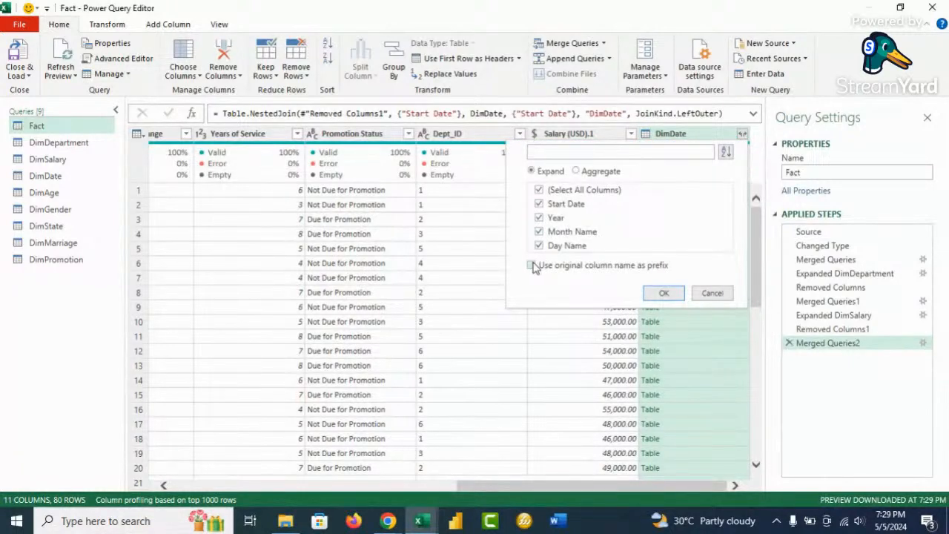
{"action": "left_click", "coordinate": [539, 190]}
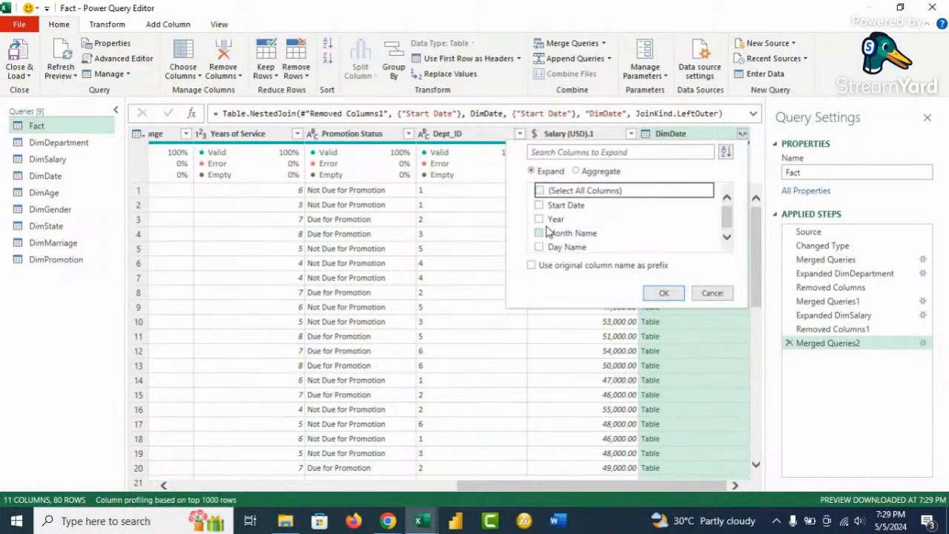
{"action": "left_click", "coordinate": [539, 205]}
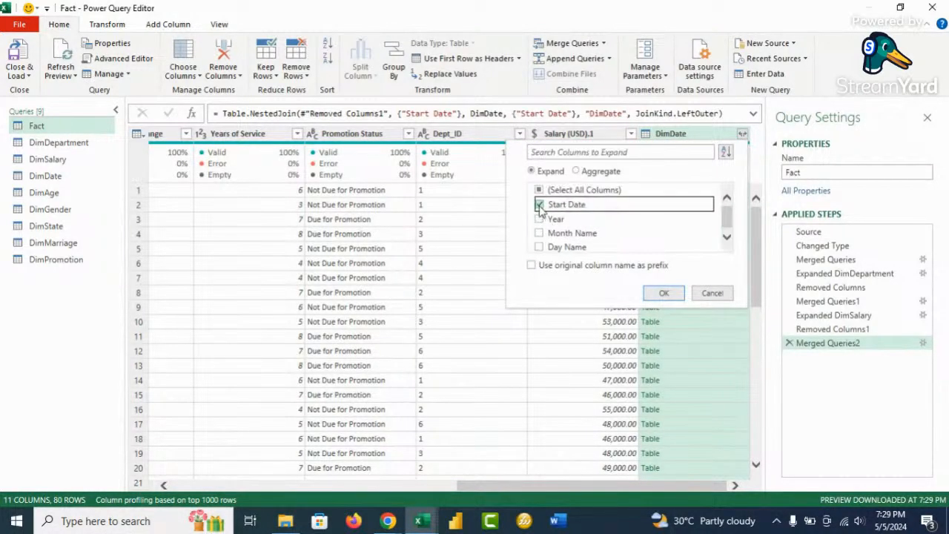
{"action": "left_click", "coordinate": [668, 294]}
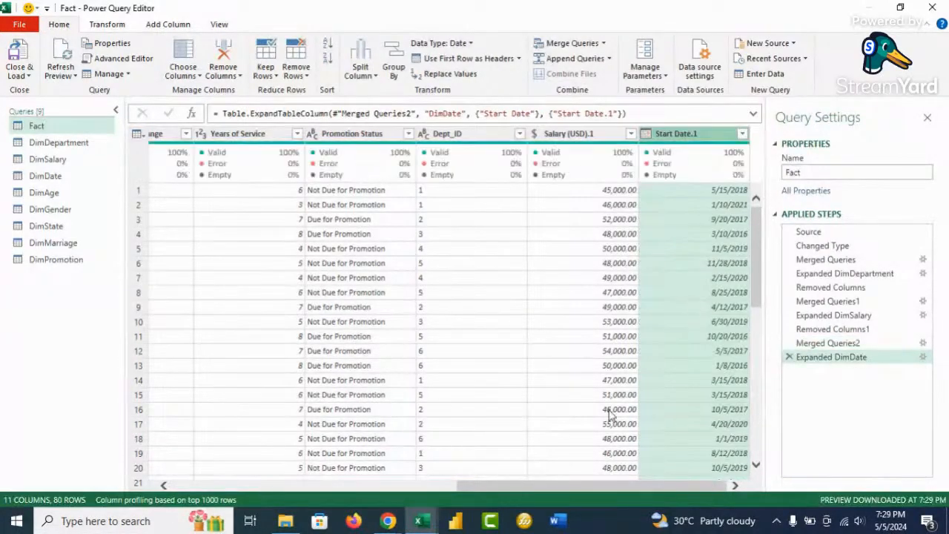
Step: Remove the original Start Date column beside Employee ID from the Fact query
{"action": "left_click_drag", "start_coordinate": [567, 485], "coordinate": [185, 468]}
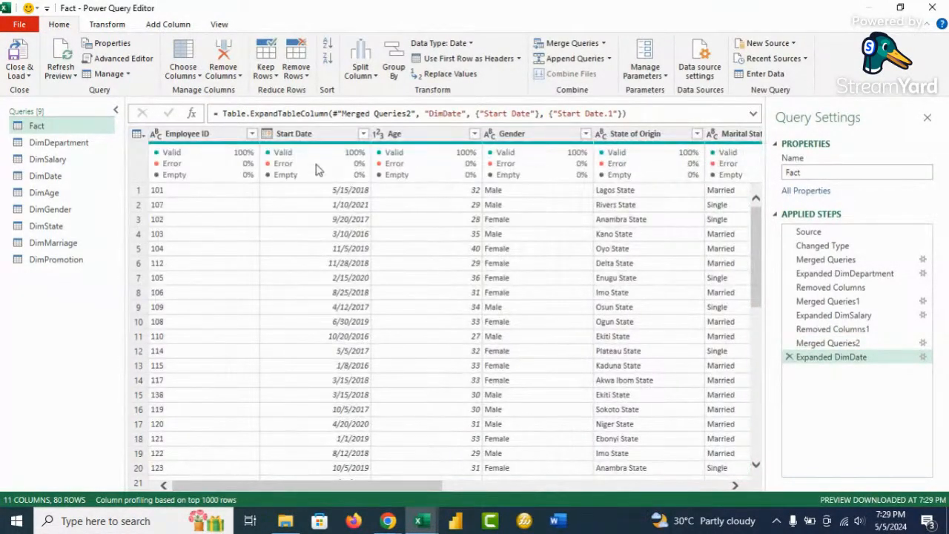
{"action": "right_click", "coordinate": [308, 134]}
{"action": "left_click", "coordinate": [335, 156]}
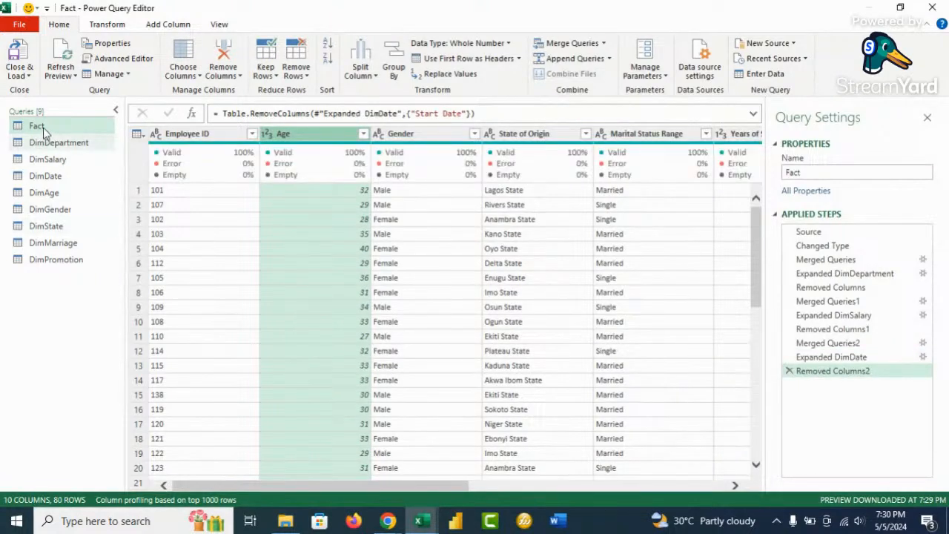
Step: Merge the Fact query with DimAge, matching on Age in both tables with a Left Outer join
{"action": "left_click", "coordinate": [604, 46]}
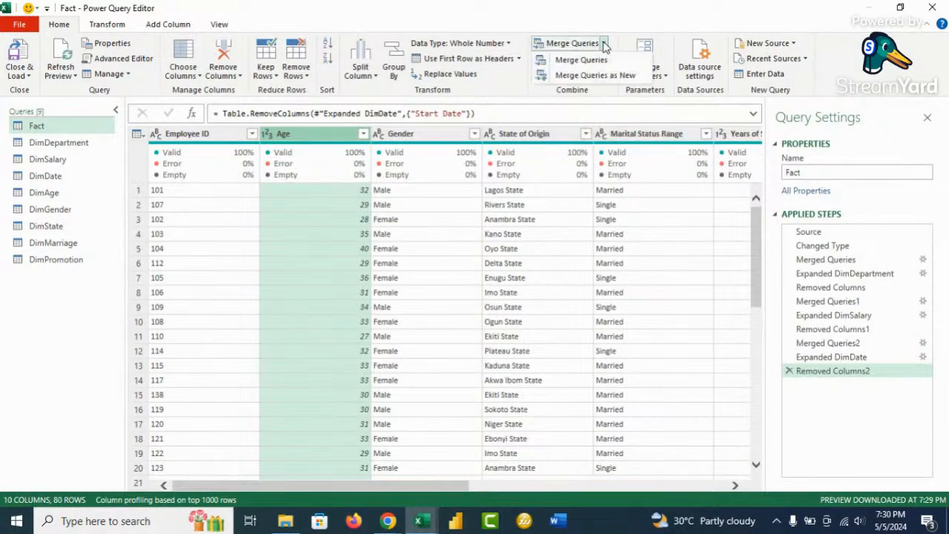
{"action": "left_click", "coordinate": [604, 60]}
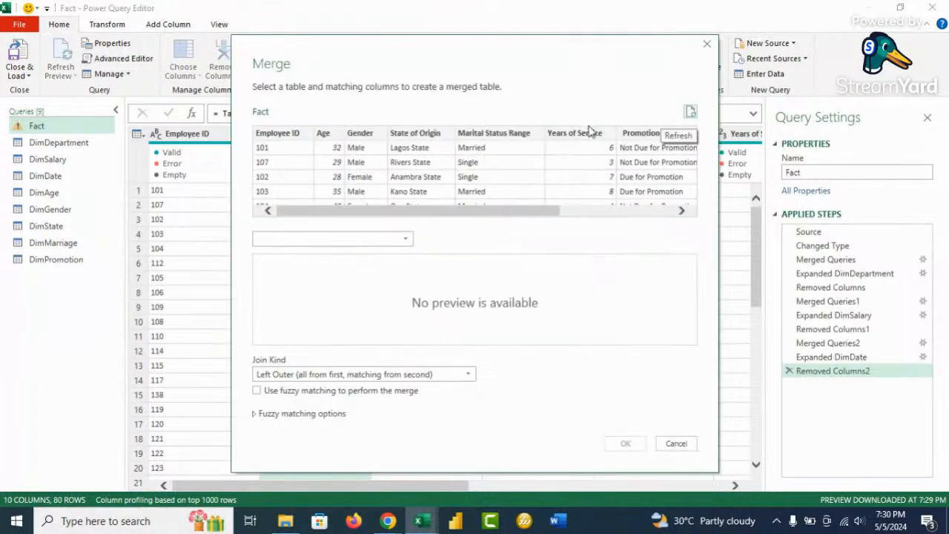
{"action": "left_click", "coordinate": [408, 242]}
{"action": "left_click", "coordinate": [322, 255]}
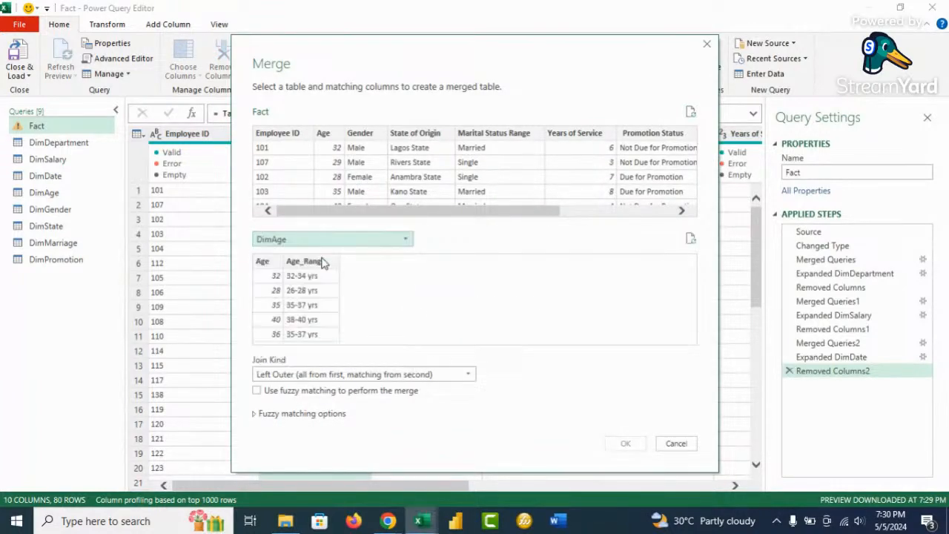
{"action": "left_click", "coordinate": [330, 138]}
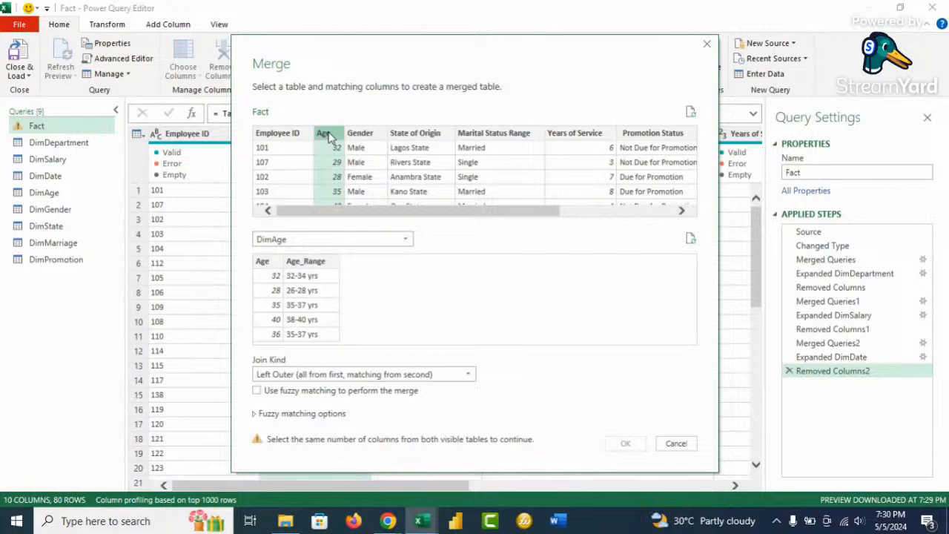
{"action": "left_click", "coordinate": [266, 263]}
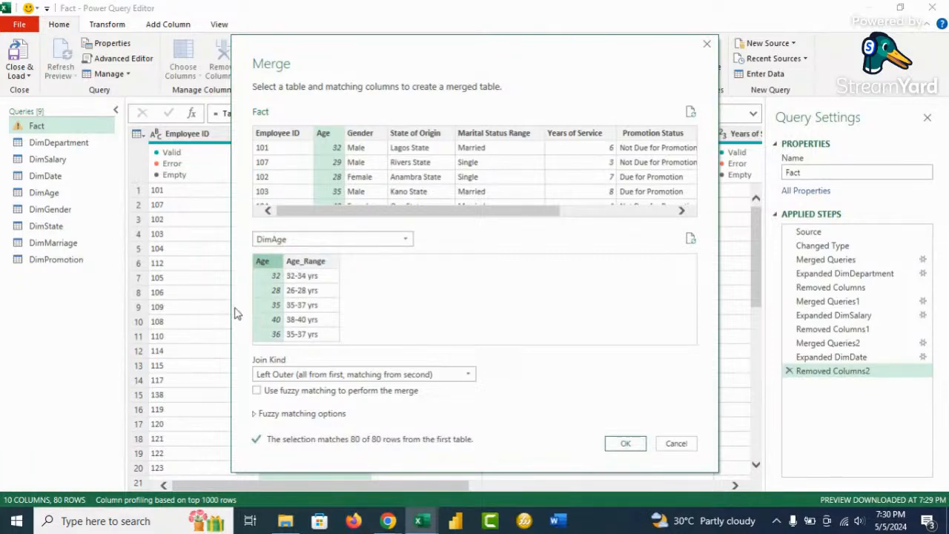
{"action": "left_click", "coordinate": [625, 445]}
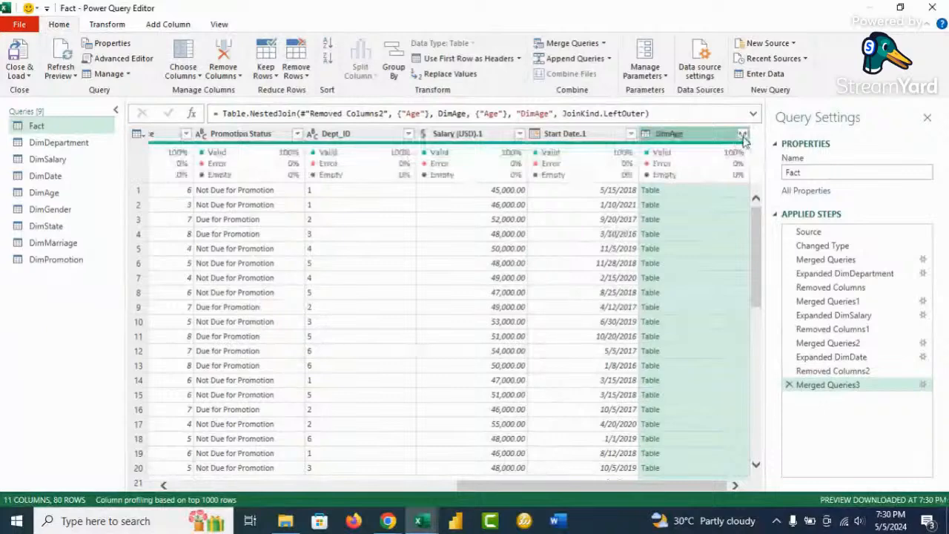
Step: Expand the merged DimAge column to only Age, leaving out Age_Range and the name prefix
{"action": "left_click", "coordinate": [742, 134]}
{"action": "left_click", "coordinate": [539, 190]}
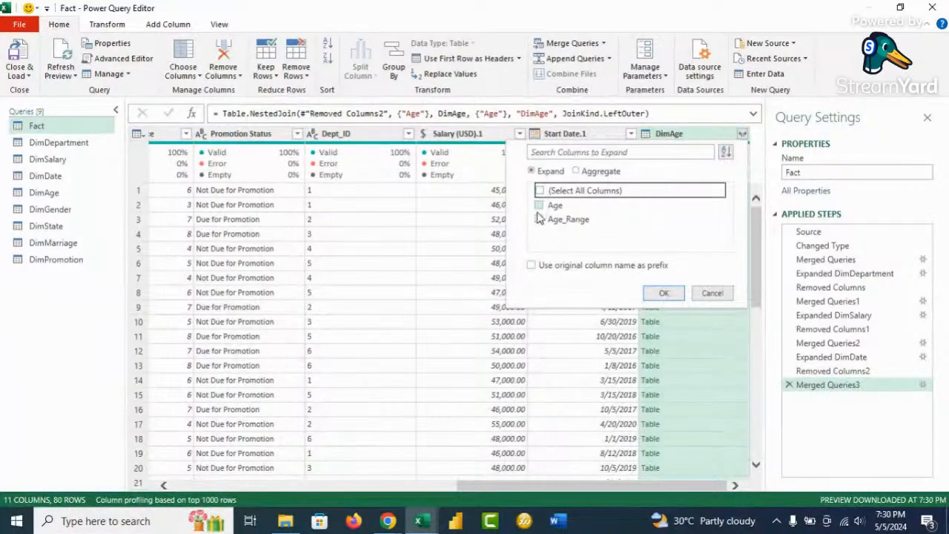
{"action": "left_click", "coordinate": [539, 206]}
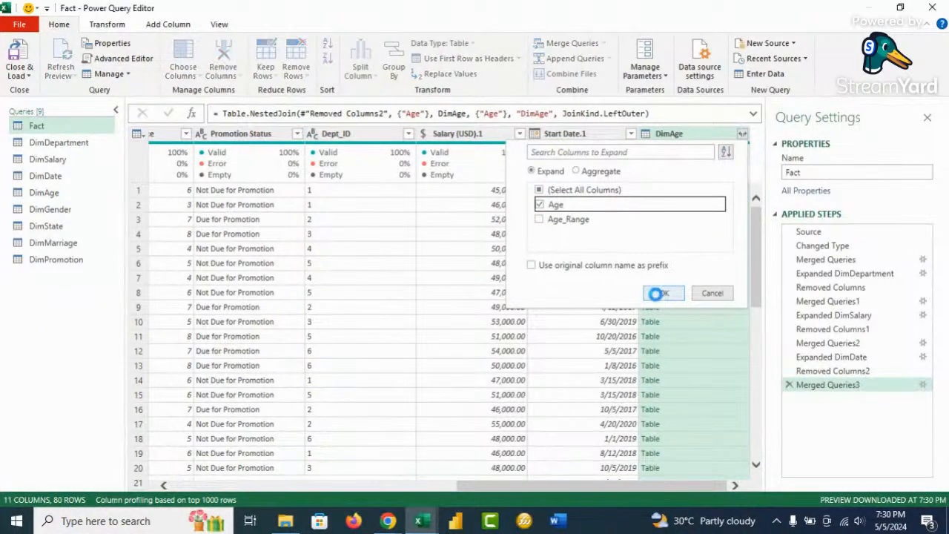
{"action": "left_click", "coordinate": [660, 294]}
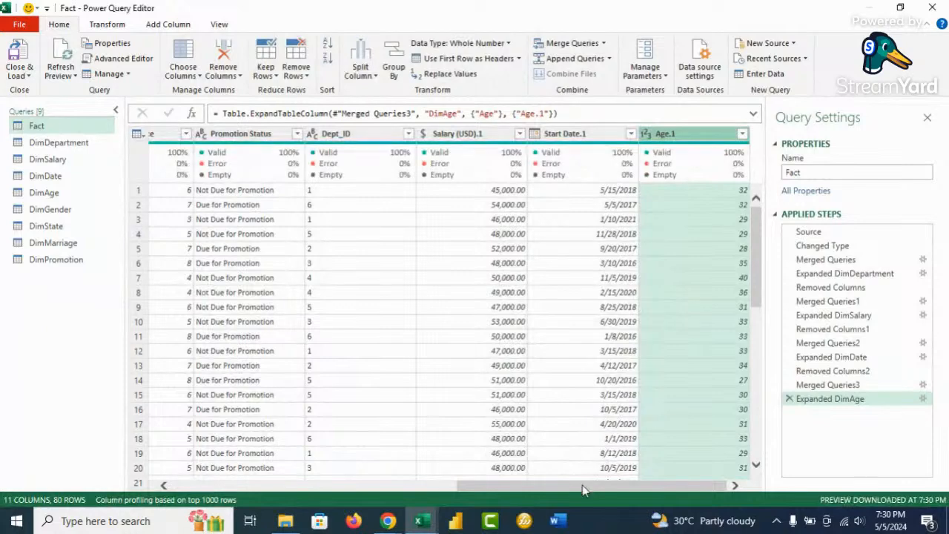
Step: Remove the original Age column beside Employee ID from the Fact query
{"action": "left_click_drag", "start_coordinate": [585, 487], "coordinate": [191, 487]}
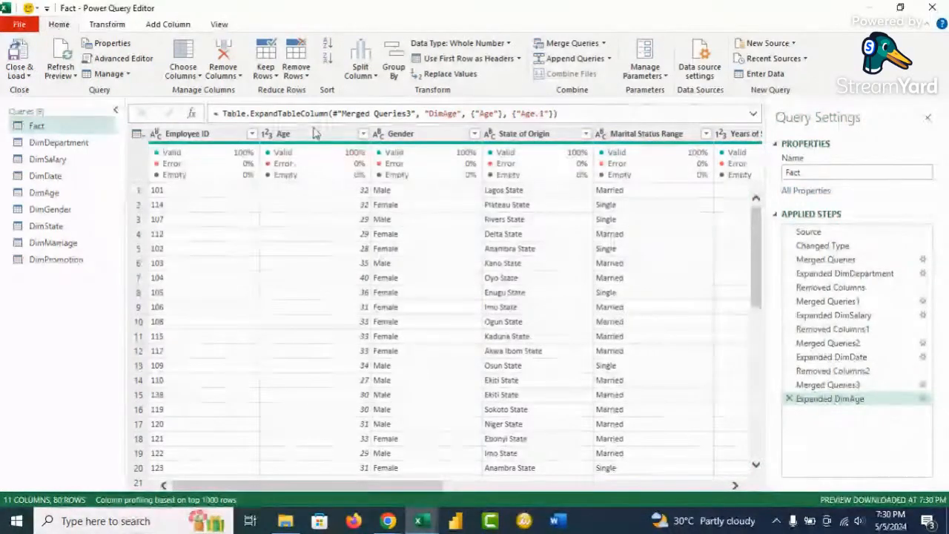
{"action": "right_click", "coordinate": [314, 137]}
{"action": "left_click", "coordinate": [371, 165]}
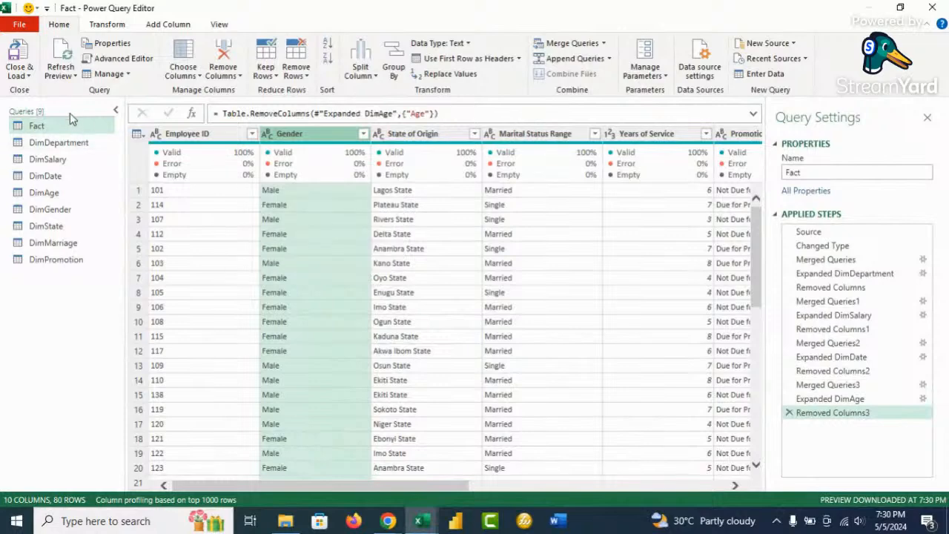
Step: Merge the Fact query with DimGender, matching on Gender in both tables with a Left Outer join
{"action": "left_click", "coordinate": [605, 46]}
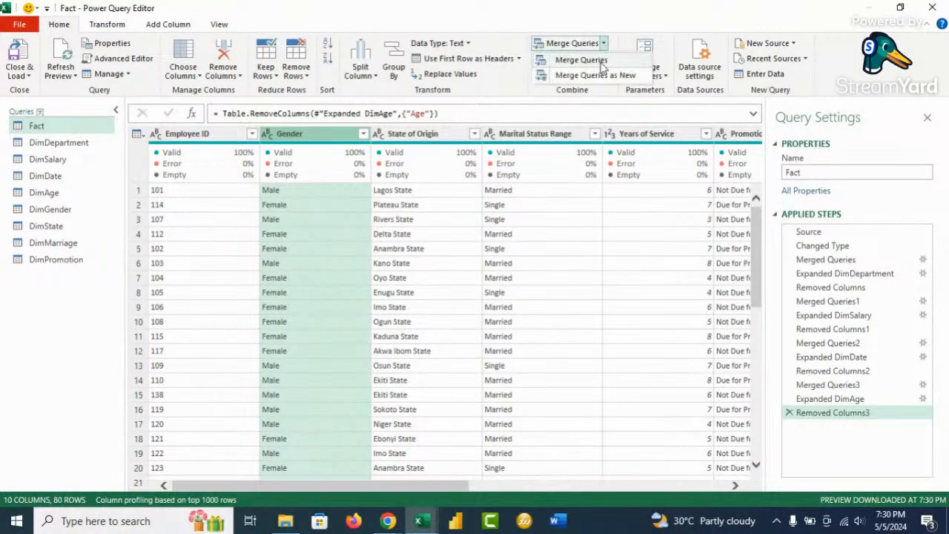
{"action": "left_click", "coordinate": [601, 63]}
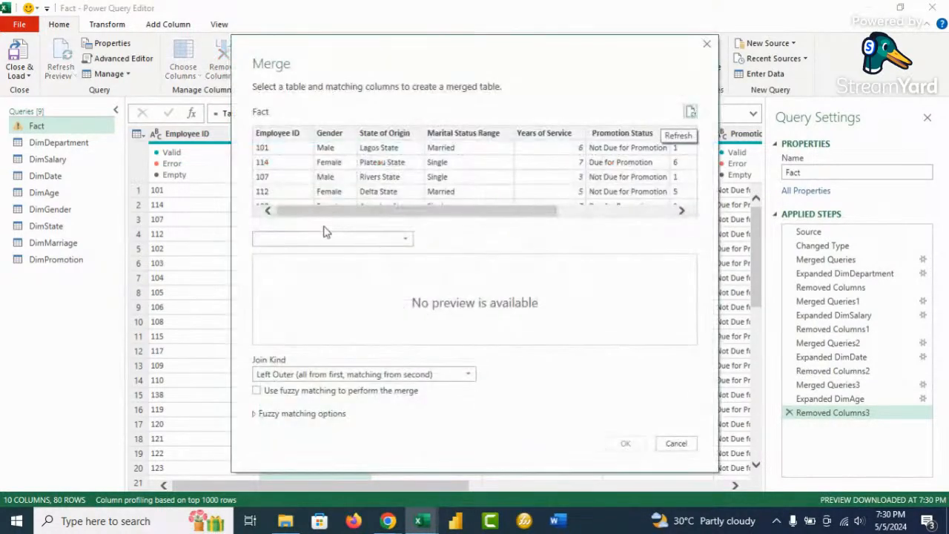
{"action": "left_click", "coordinate": [403, 239]}
{"action": "left_click", "coordinate": [322, 295]}
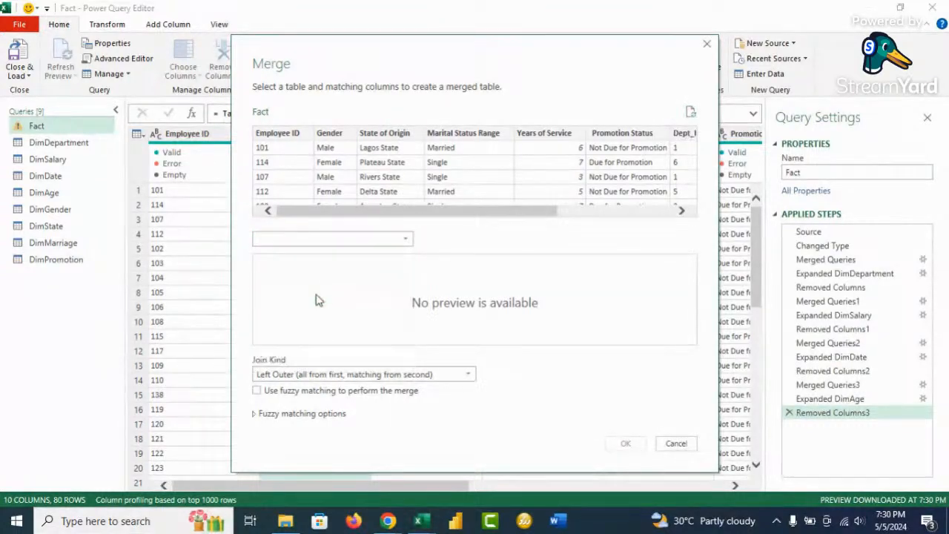
{"action": "left_click", "coordinate": [334, 136]}
{"action": "left_click", "coordinate": [334, 264]}
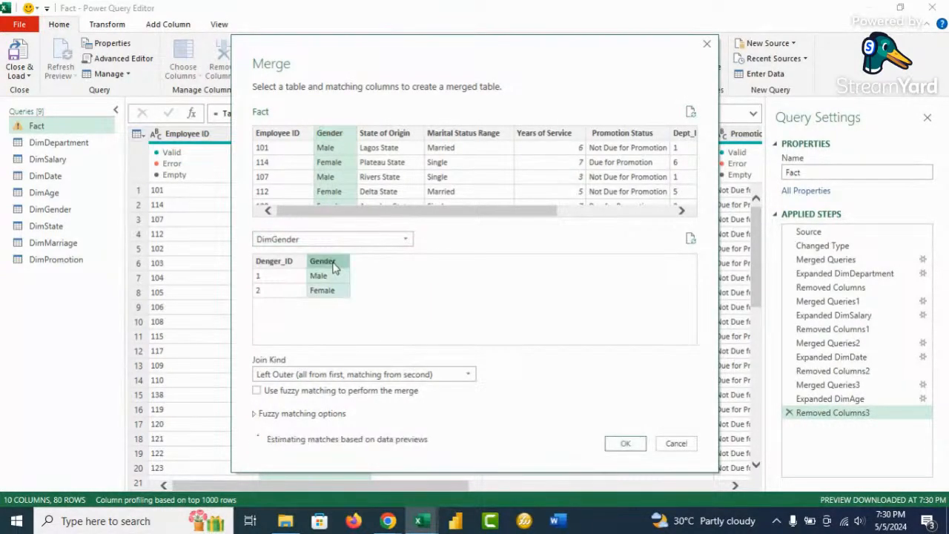
{"action": "left_click", "coordinate": [625, 445]}
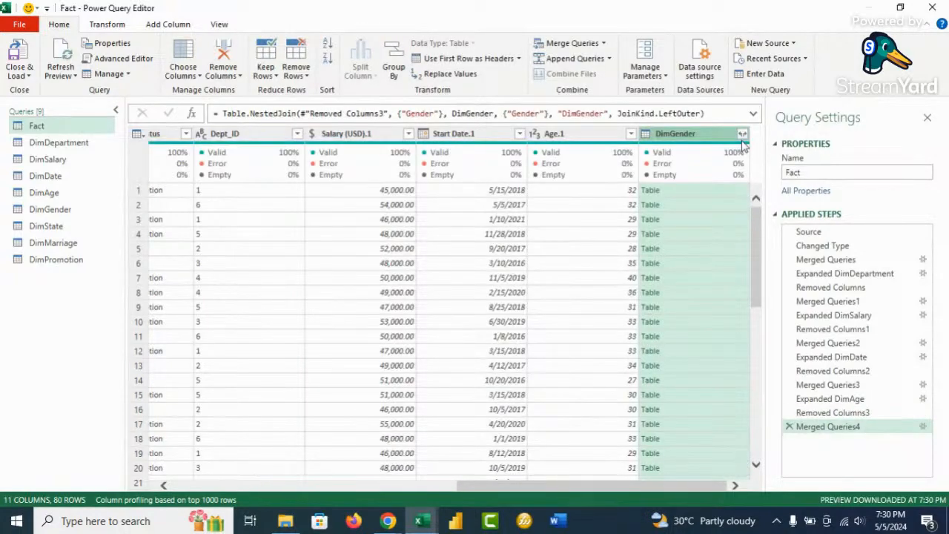
Step: Expand the merged DimGender column to only Denger_ID, leaving out Gender and the name prefix
{"action": "left_click", "coordinate": [742, 134]}
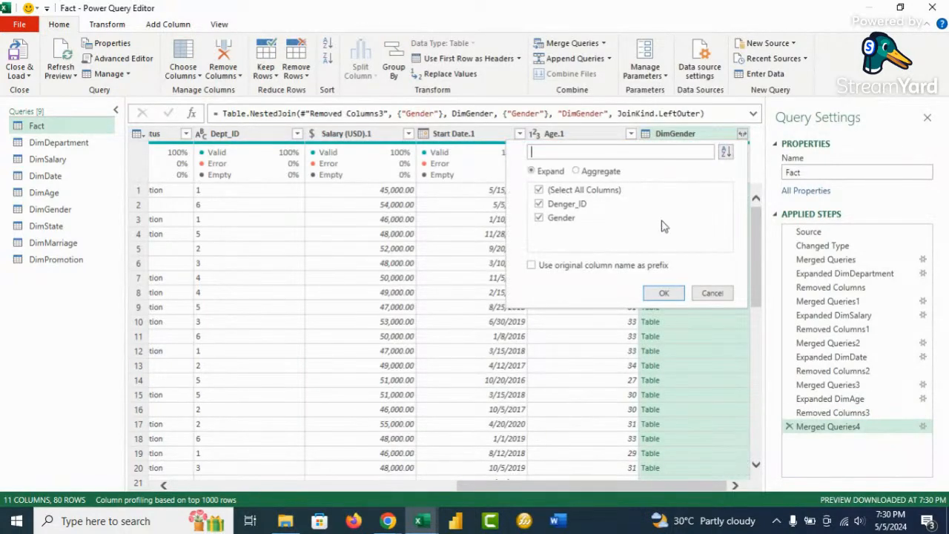
{"action": "left_click", "coordinate": [540, 190]}
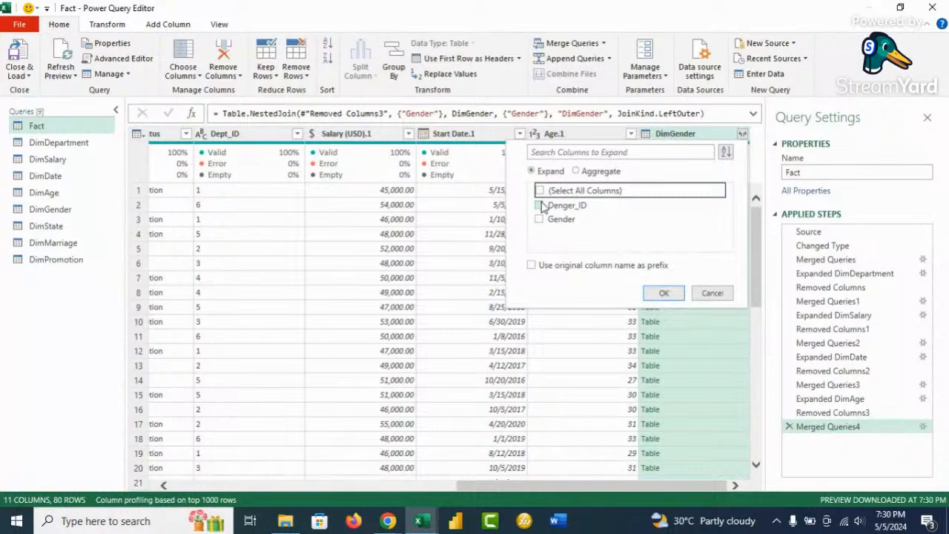
{"action": "left_click", "coordinate": [541, 205]}
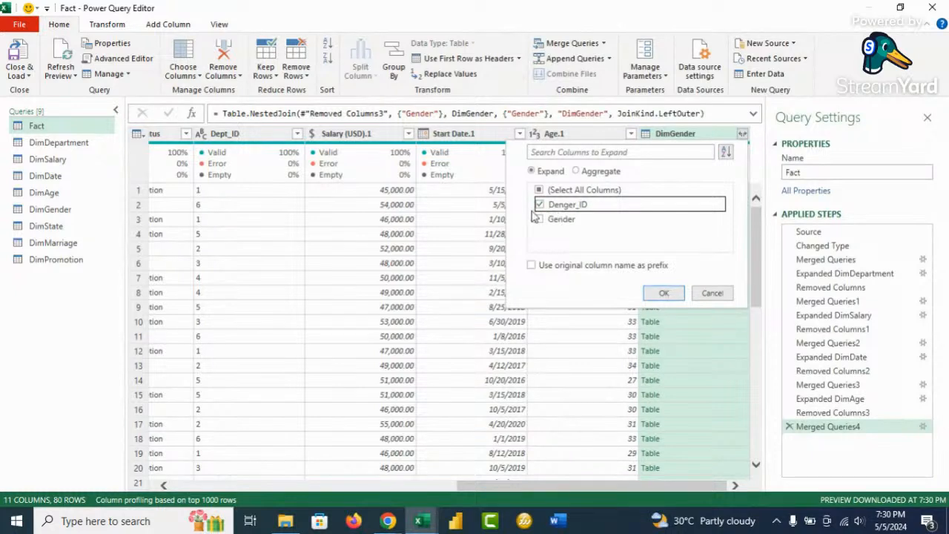
{"action": "left_click", "coordinate": [664, 292]}
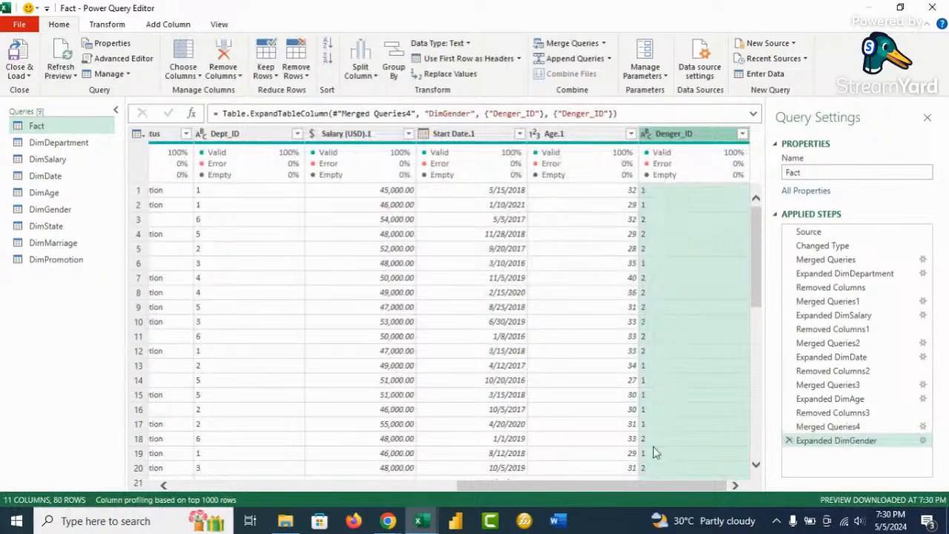
Step: Remove the original Gender column beside Employee ID from the Fact query
{"action": "left_click_drag", "start_coordinate": [625, 487], "coordinate": [333, 490]}
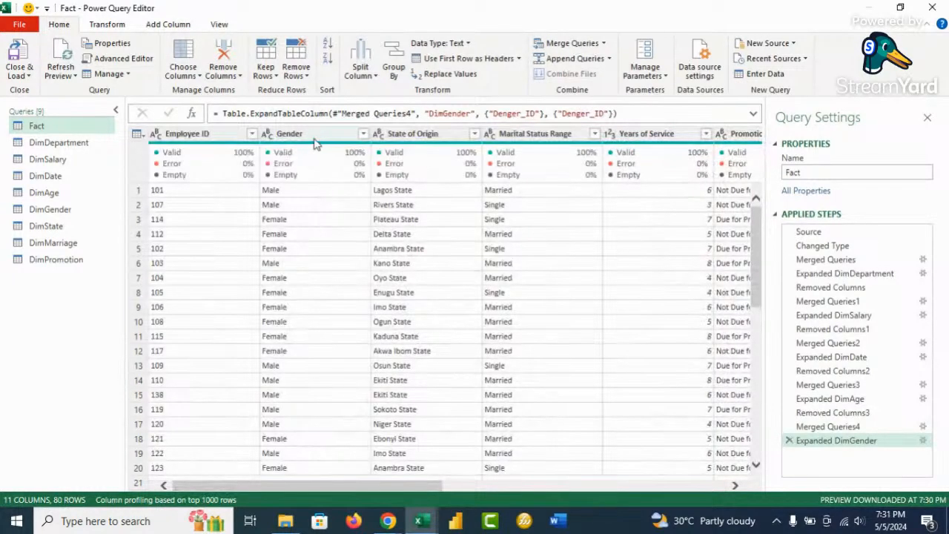
{"action": "right_click", "coordinate": [318, 137]}
{"action": "left_click", "coordinate": [348, 160]}
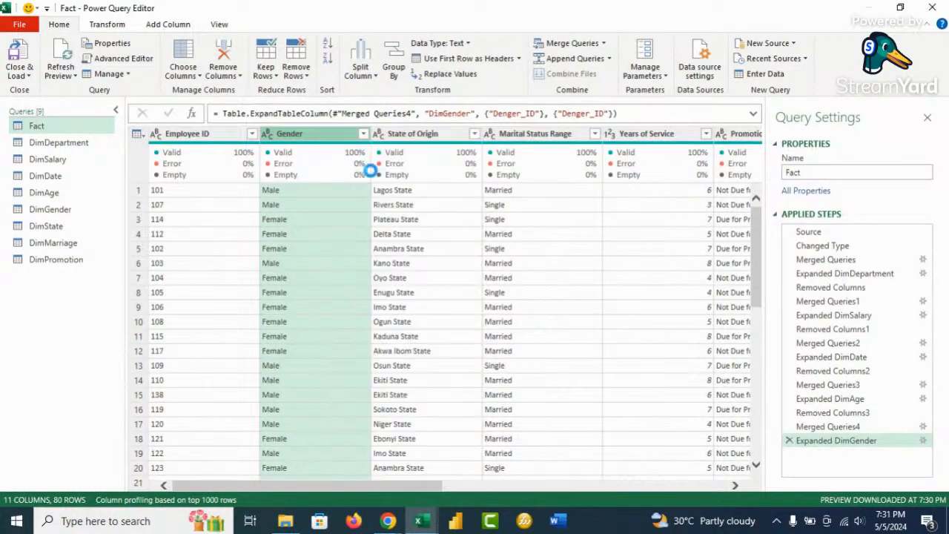
Step: Merge the Fact query with DimState, matching on State of Origin in both tables with a Left Outer join
{"action": "left_click", "coordinate": [604, 43]}
{"action": "left_click", "coordinate": [603, 43]}
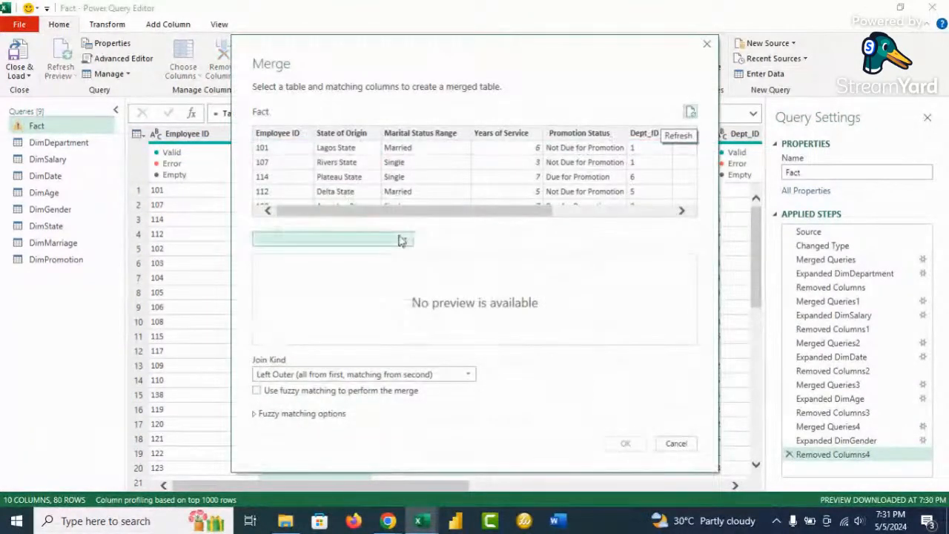
{"action": "left_click", "coordinate": [402, 239]}
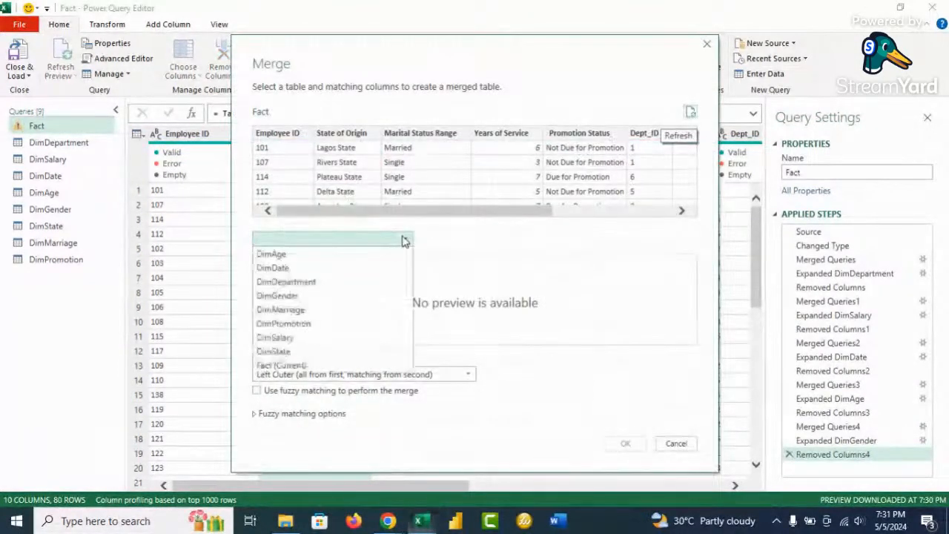
{"action": "left_click", "coordinate": [307, 352]}
{"action": "left_click", "coordinate": [361, 138]}
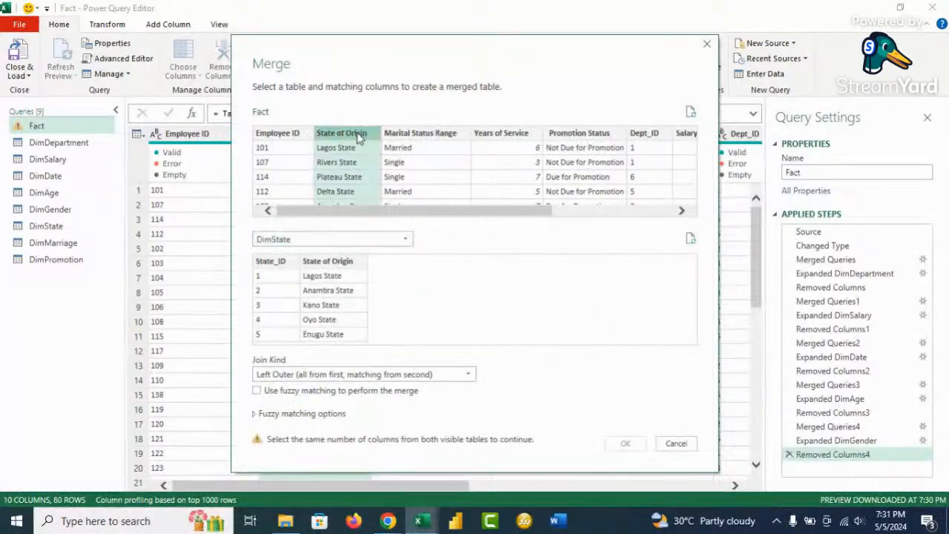
{"action": "left_click", "coordinate": [335, 267]}
{"action": "left_click", "coordinate": [626, 444]}
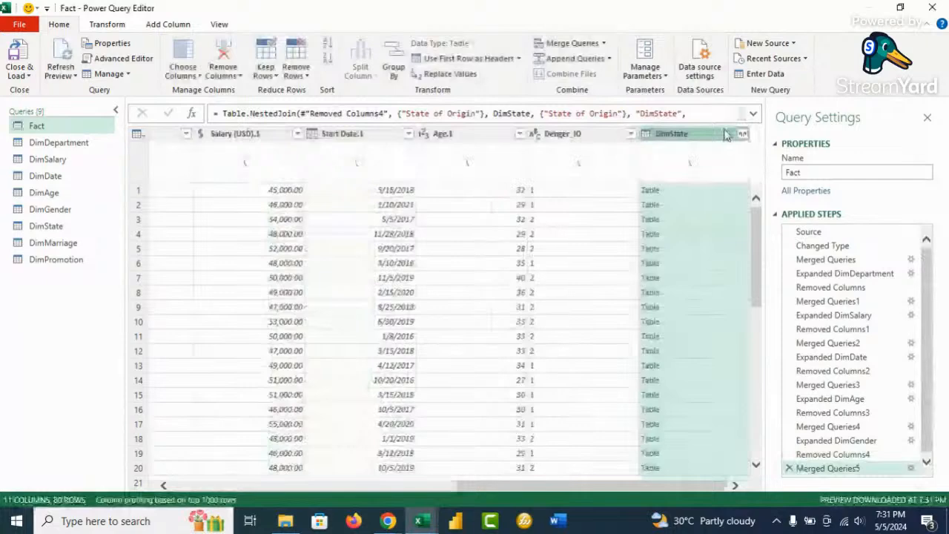
Step: Expand the merged DimState column to only State_ID, leaving out State of Origin and the name prefix
{"action": "left_click", "coordinate": [742, 133]}
{"action": "left_click", "coordinate": [540, 191]}
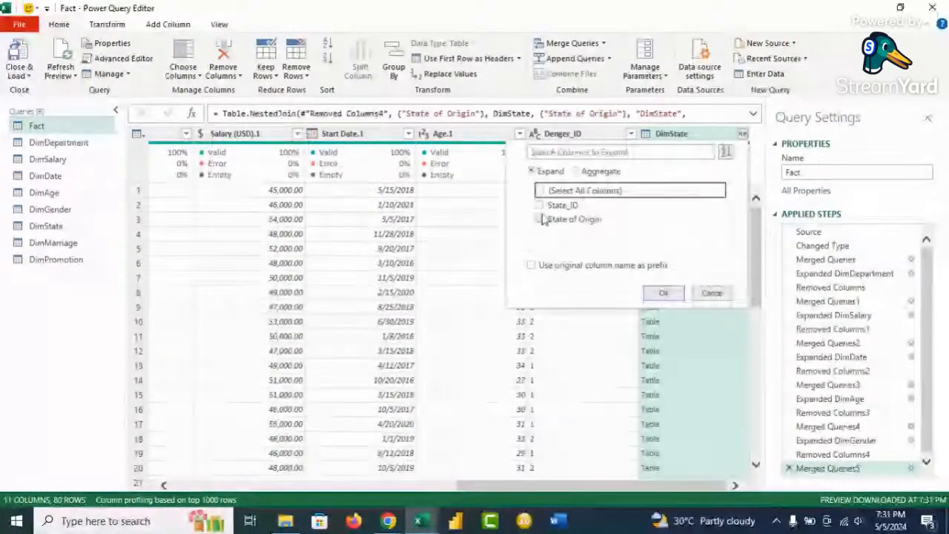
{"action": "left_click", "coordinate": [539, 204]}
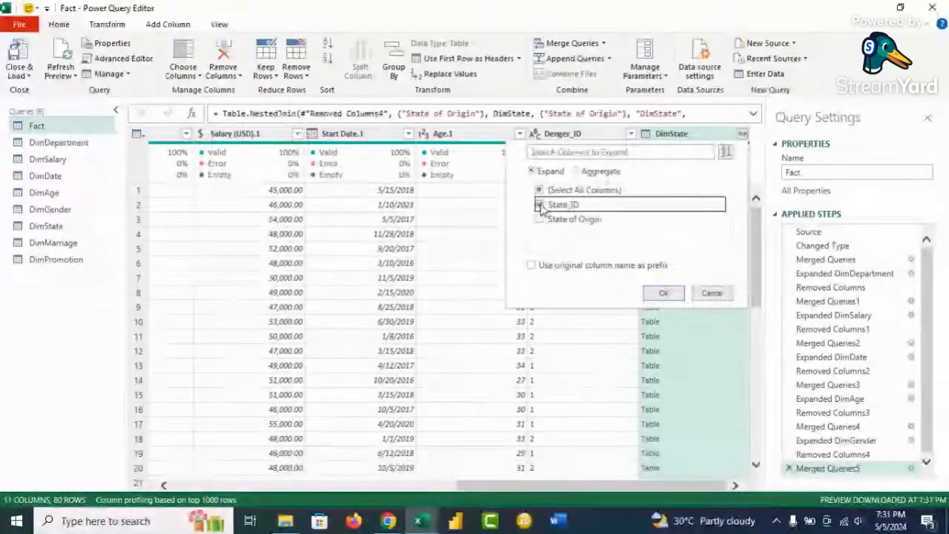
{"action": "left_click", "coordinate": [664, 294]}
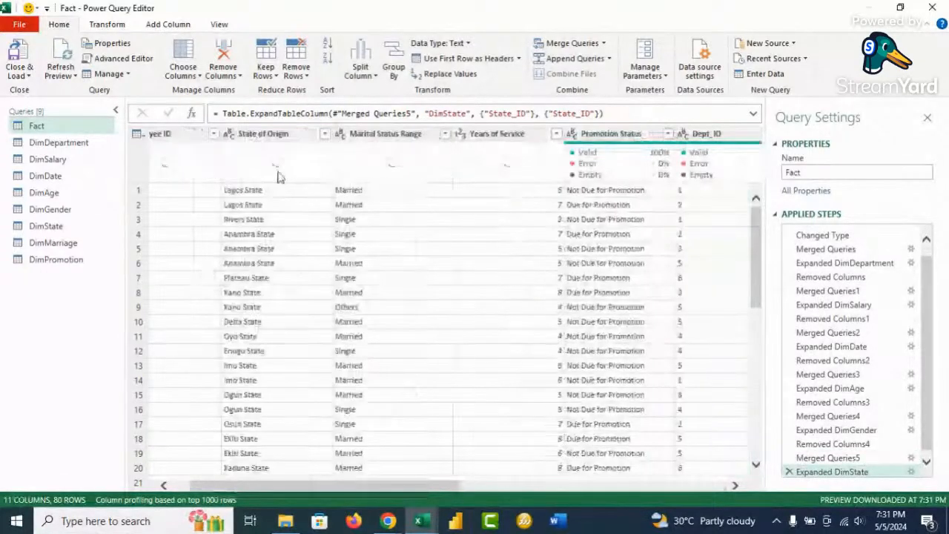
Step: Remove State of Origin from the Fact query and merge it with DimMarriage on Marital Status Range using a Left Outer join
{"action": "right_click", "coordinate": [278, 134]}
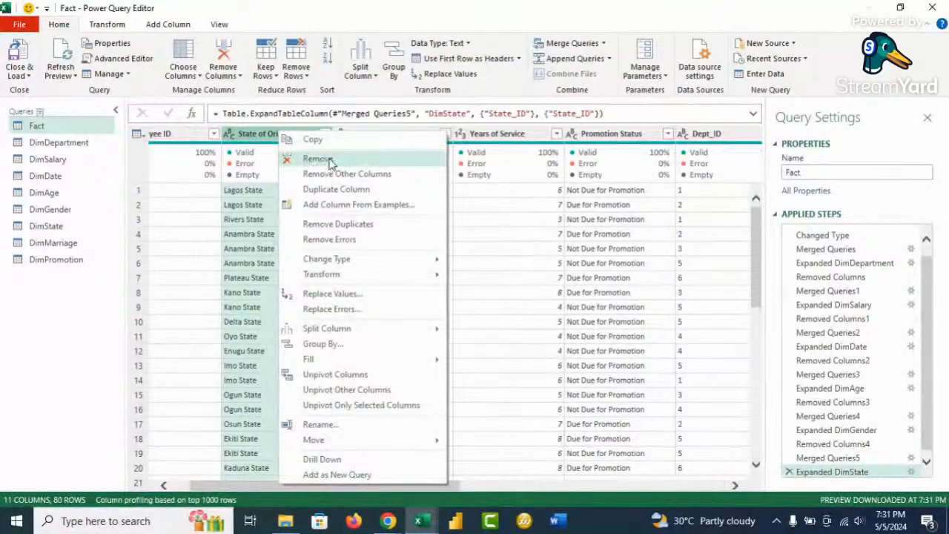
{"action": "left_click", "coordinate": [329, 159]}
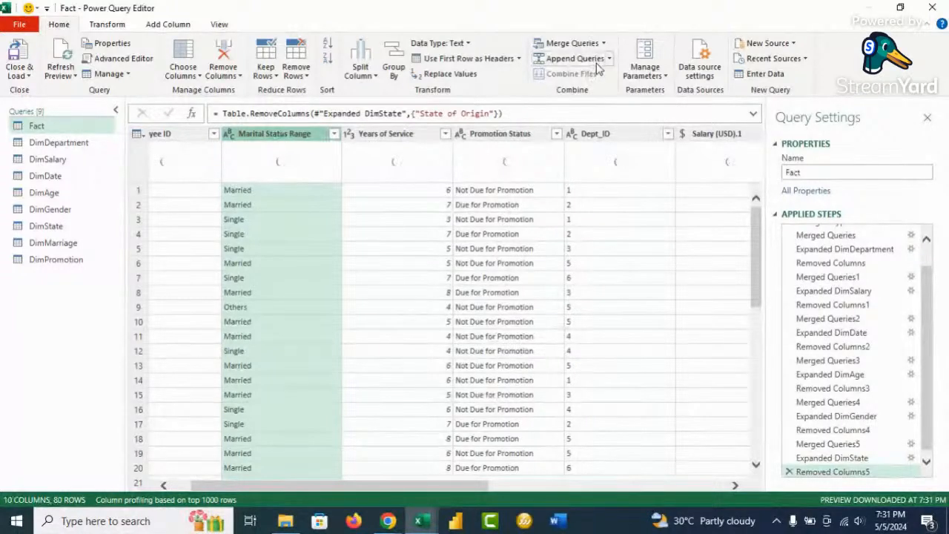
{"action": "left_click", "coordinate": [572, 43]}
{"action": "left_click", "coordinate": [370, 239]}
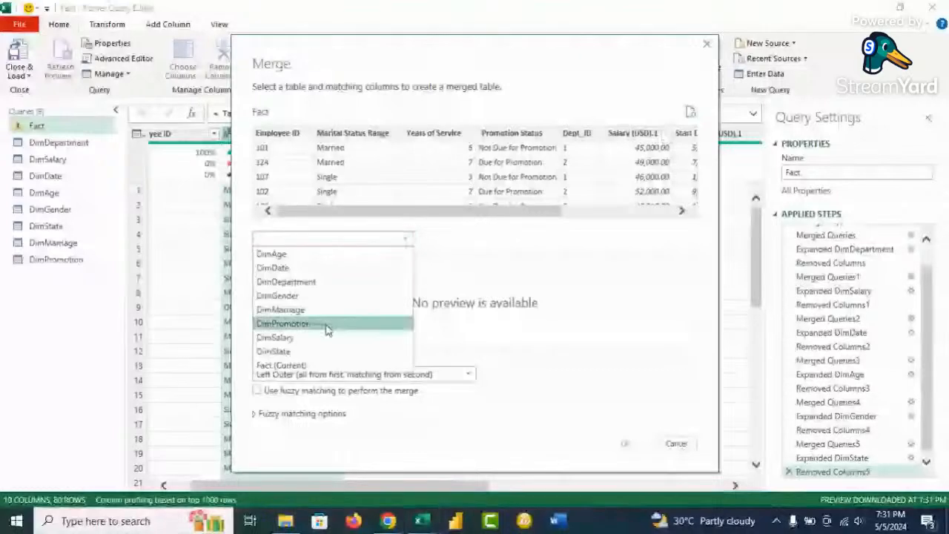
{"action": "left_click", "coordinate": [322, 315]}
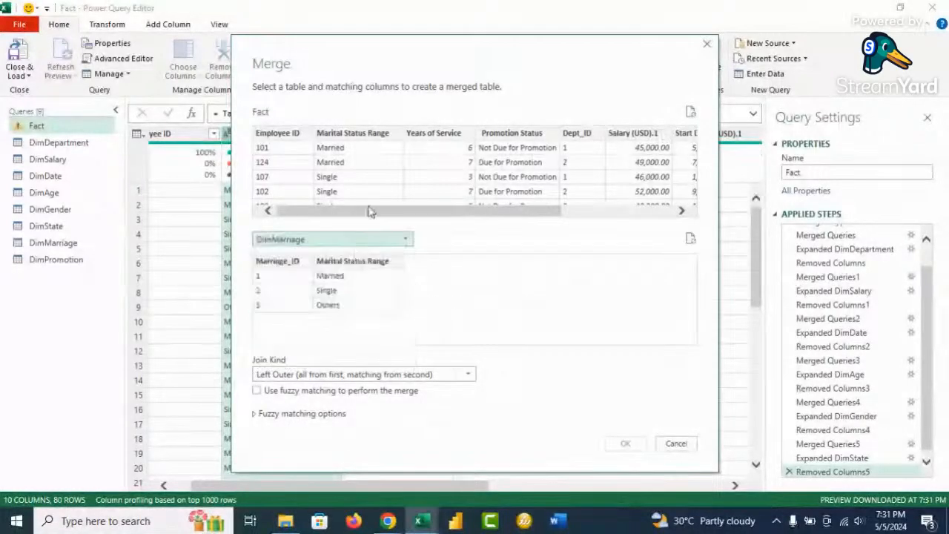
{"action": "left_click", "coordinate": [366, 135]}
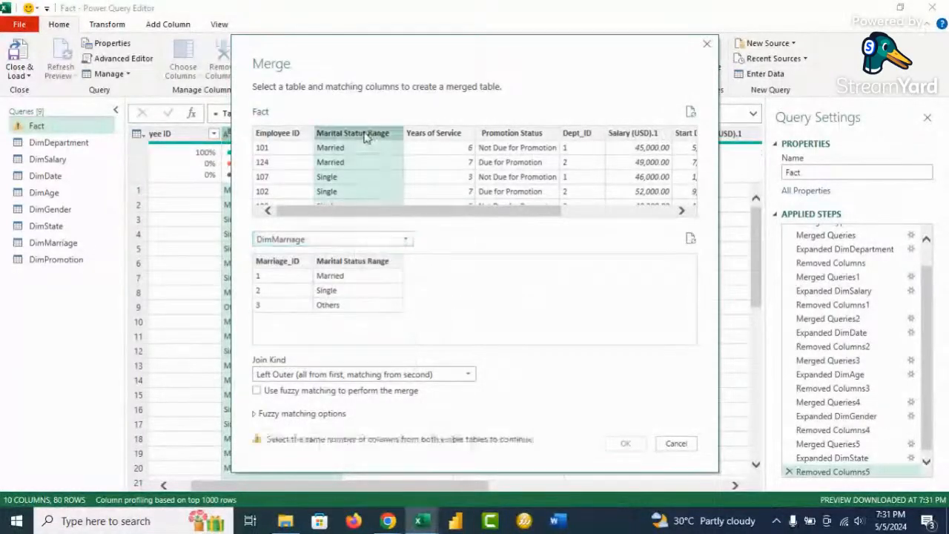
{"action": "left_click", "coordinate": [354, 263]}
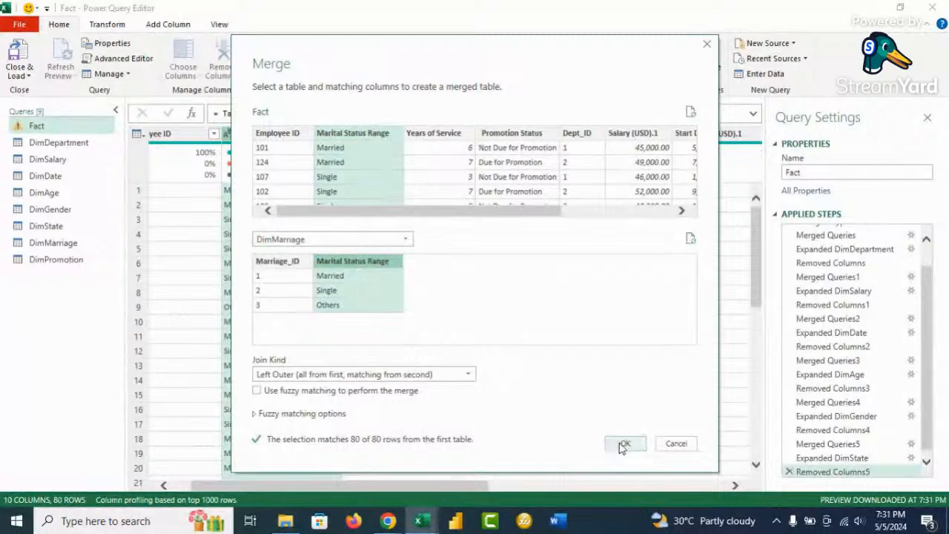
{"action": "left_click", "coordinate": [622, 445]}
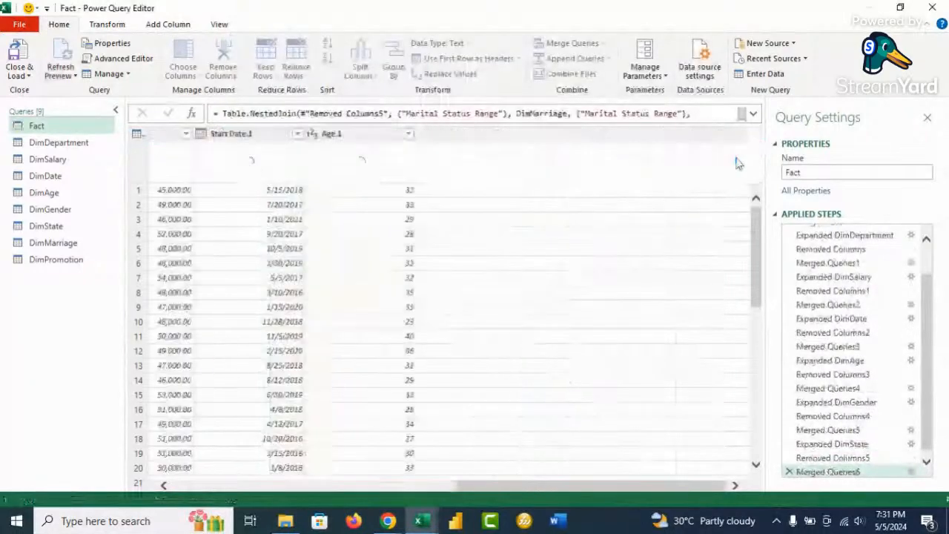
Step: Expand the merged DimMarriage column to only Marriage_ID, leaving out Marital Status Range and the name prefix
{"action": "left_click", "coordinate": [742, 135]}
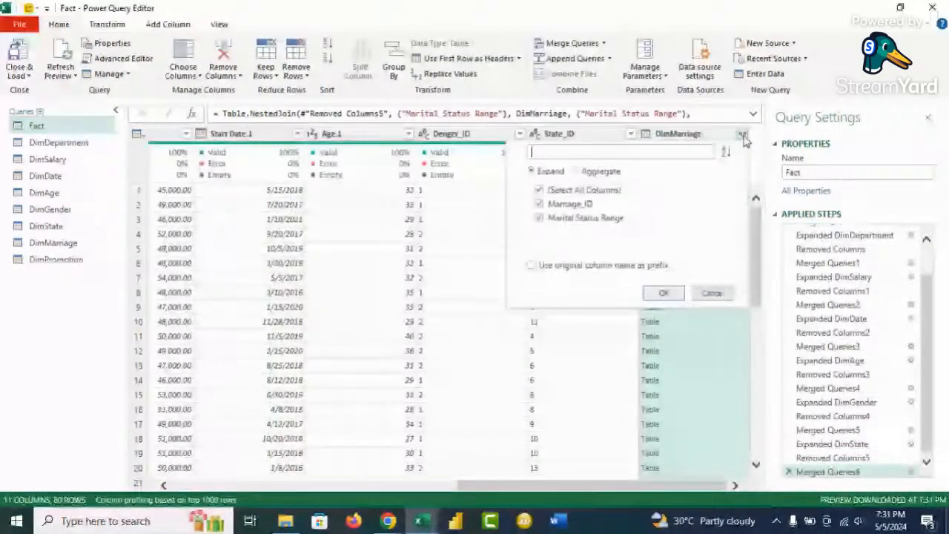
{"action": "left_click", "coordinate": [540, 205]}
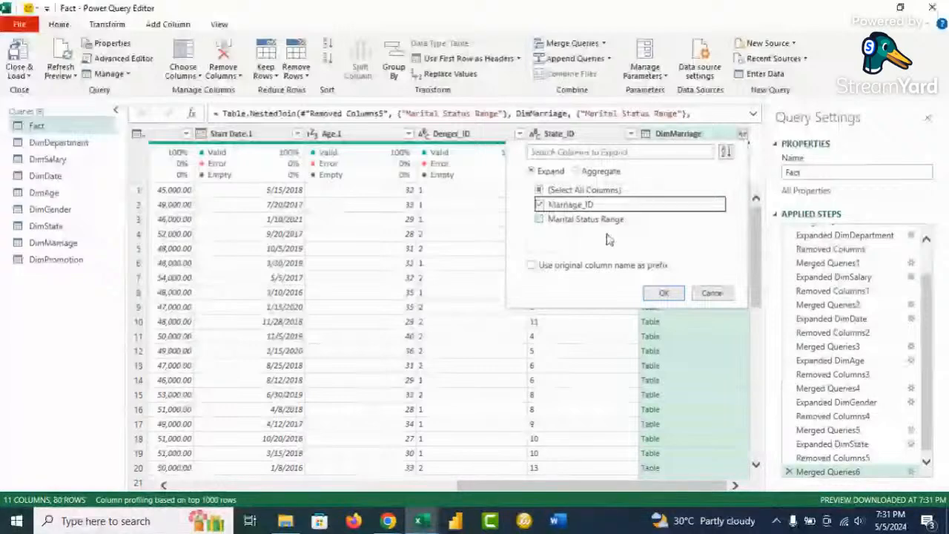
{"action": "left_click", "coordinate": [662, 294]}
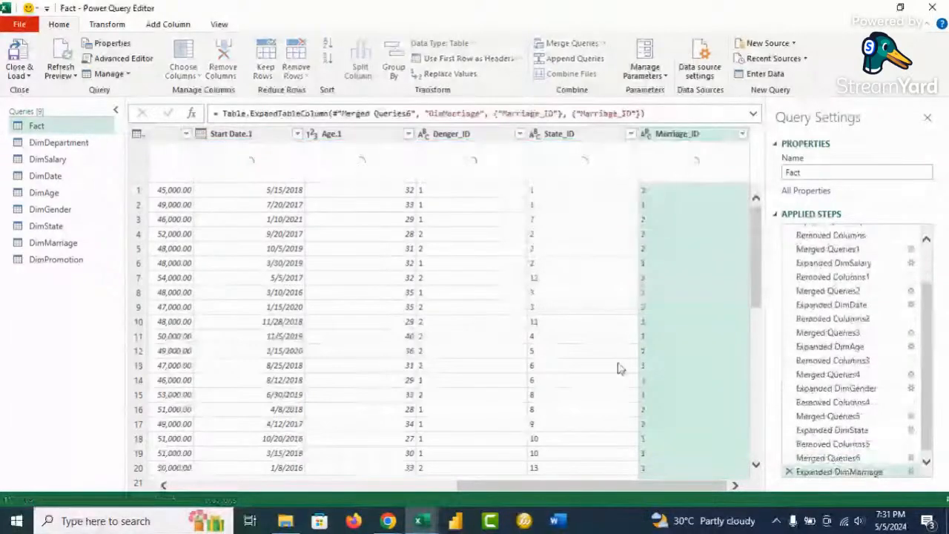
Step: Remove the original Marital Status Range column beside Employee ID from the Fact query
{"action": "left_click_drag", "start_coordinate": [470, 486], "coordinate": [182, 475]}
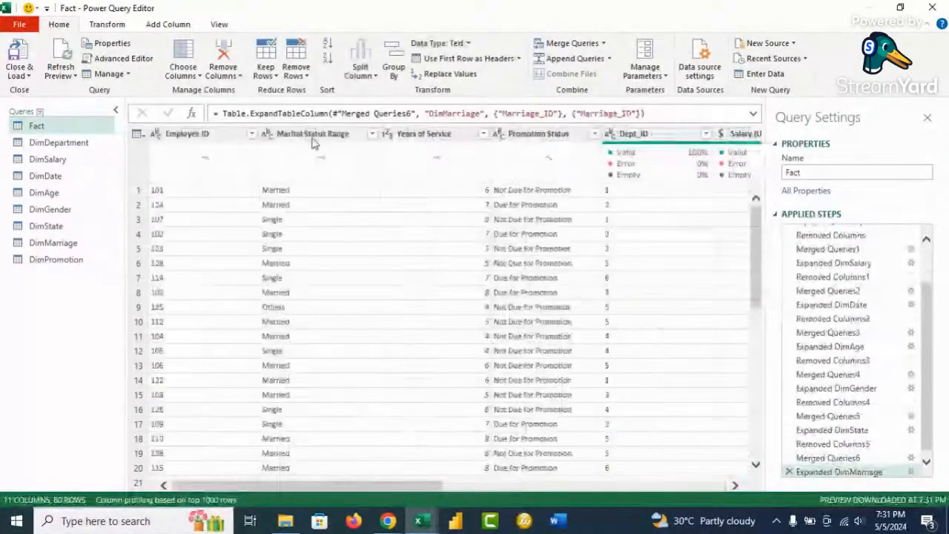
{"action": "right_click", "coordinate": [312, 139]}
{"action": "left_click", "coordinate": [348, 156]}
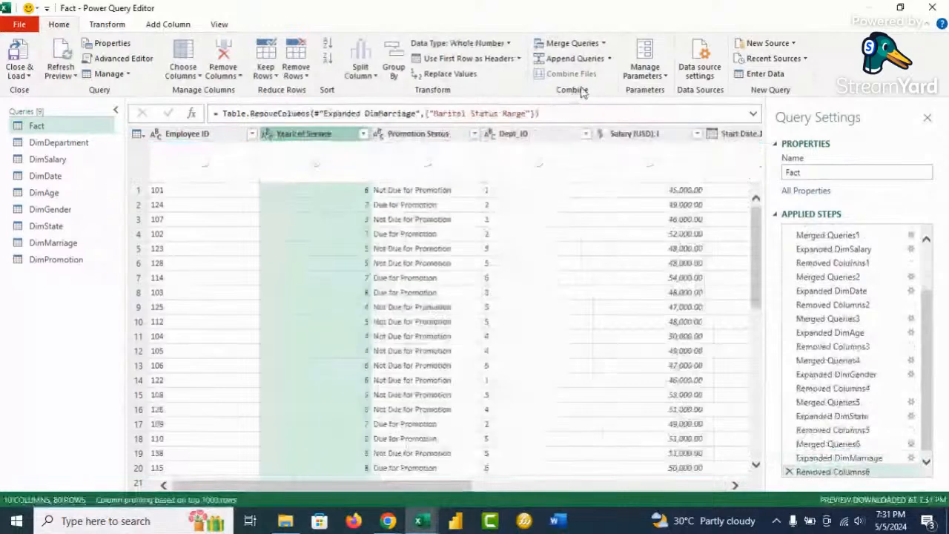
Step: Merge the Fact query with DimPromotion, matching on Years of Service in both tables with a Left Outer join
{"action": "left_click", "coordinate": [604, 46]}
{"action": "left_click", "coordinate": [576, 73]}
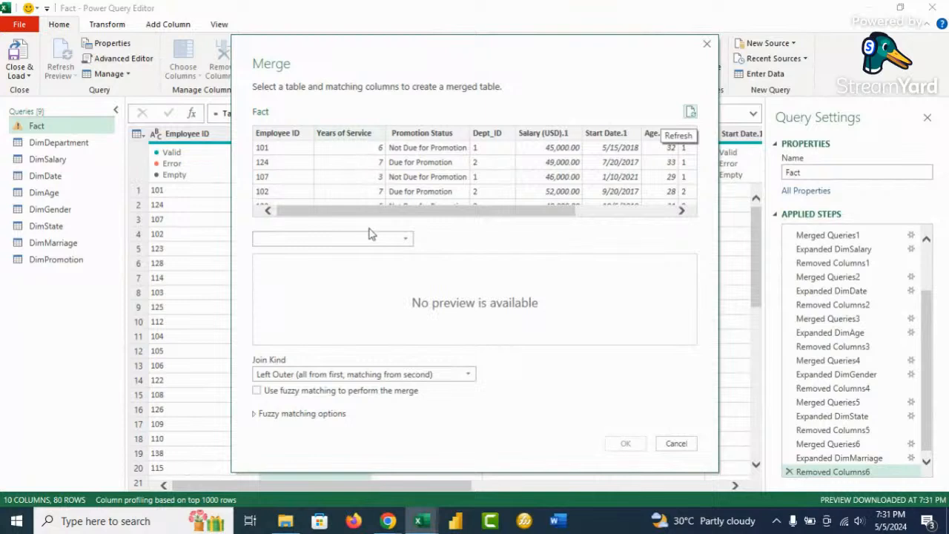
{"action": "left_click", "coordinate": [404, 241]}
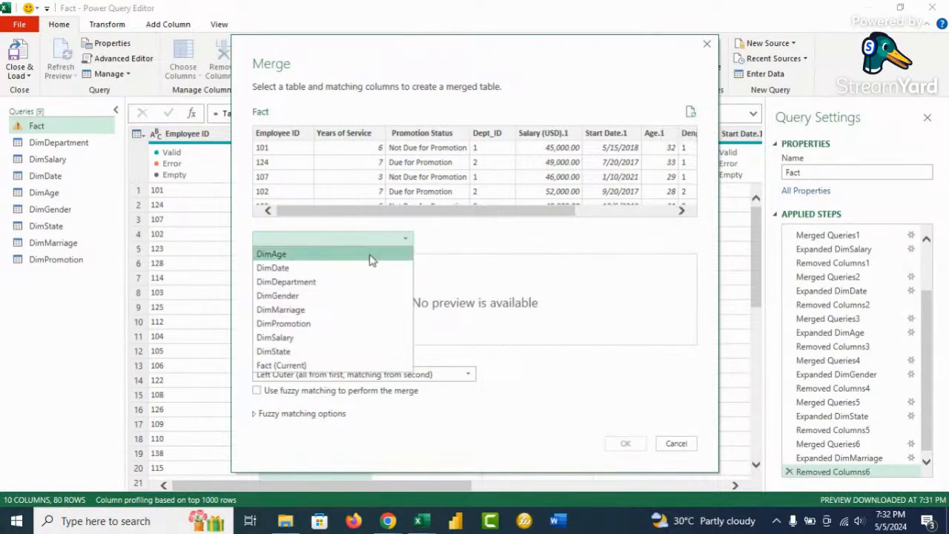
{"action": "left_click", "coordinate": [330, 328]}
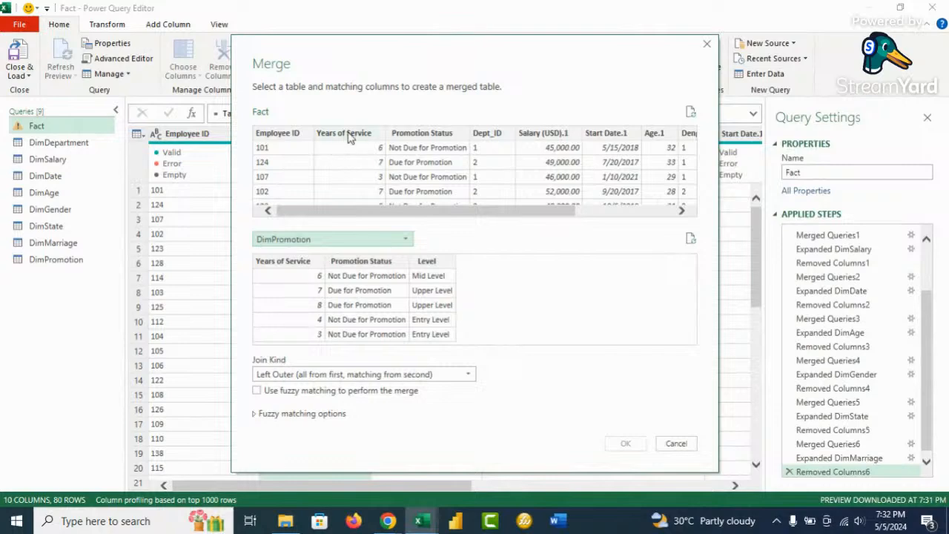
{"action": "left_click", "coordinate": [349, 135]}
{"action": "left_click", "coordinate": [301, 263]}
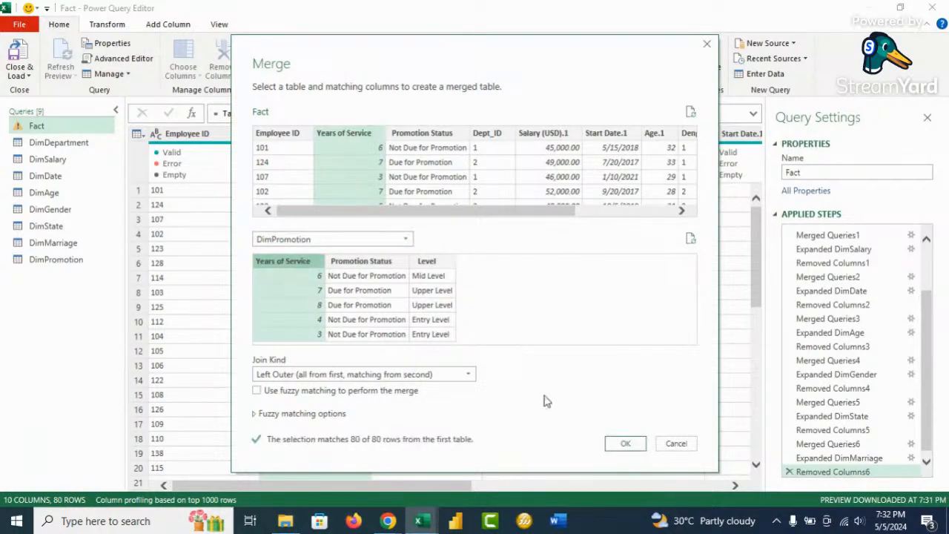
{"action": "left_click", "coordinate": [626, 448]}
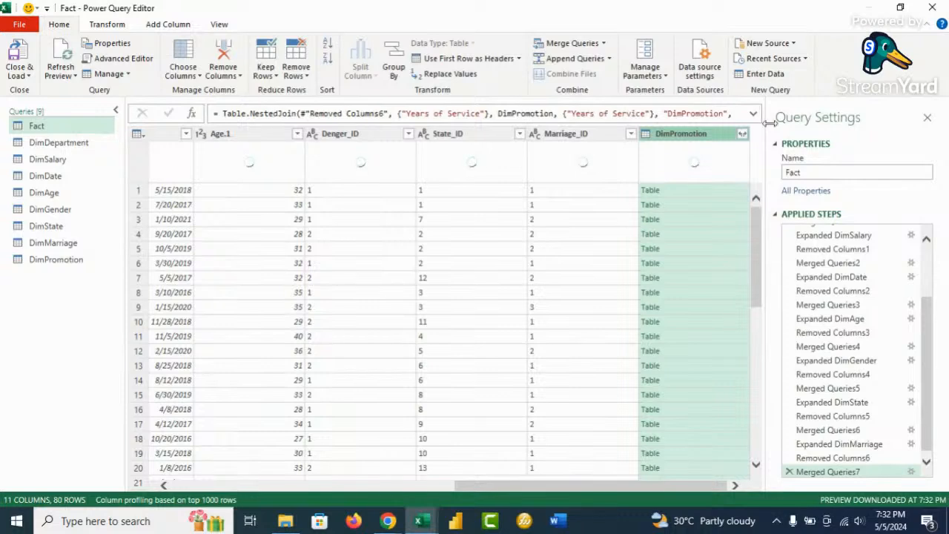
Step: Expand the merged DimPromotion column to only Years of Service, leaving out Promotion Status, Level and the name prefix
{"action": "left_click", "coordinate": [742, 135]}
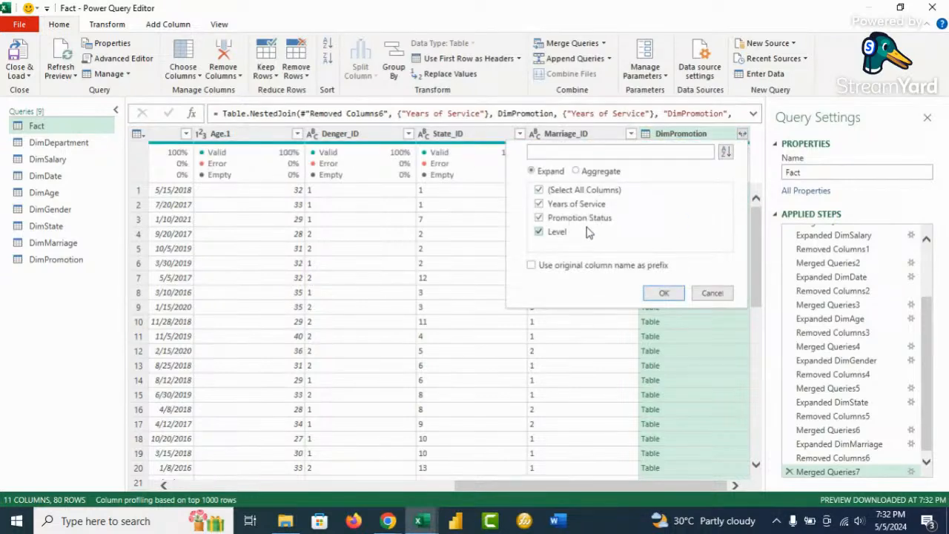
{"action": "left_click", "coordinate": [539, 191]}
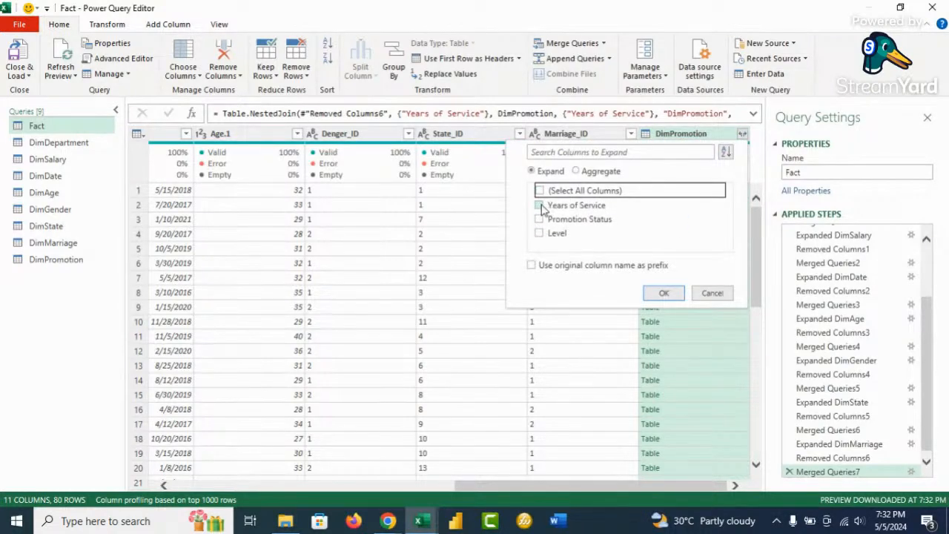
{"action": "left_click", "coordinate": [541, 206]}
{"action": "left_click", "coordinate": [664, 293]}
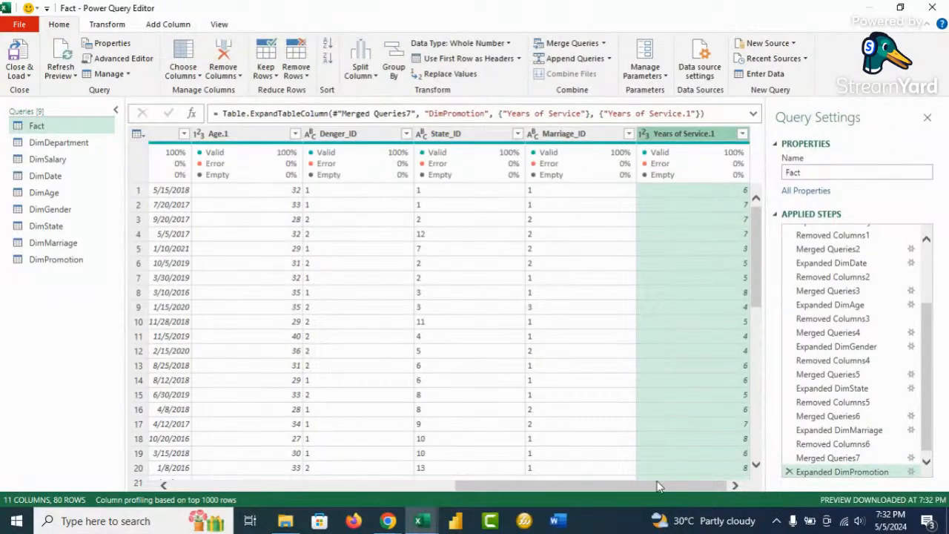
Step: Remove the original Years of Service and Promotion Status columns together from the Fact query
{"action": "left_click_drag", "start_coordinate": [657, 483], "coordinate": [327, 485]}
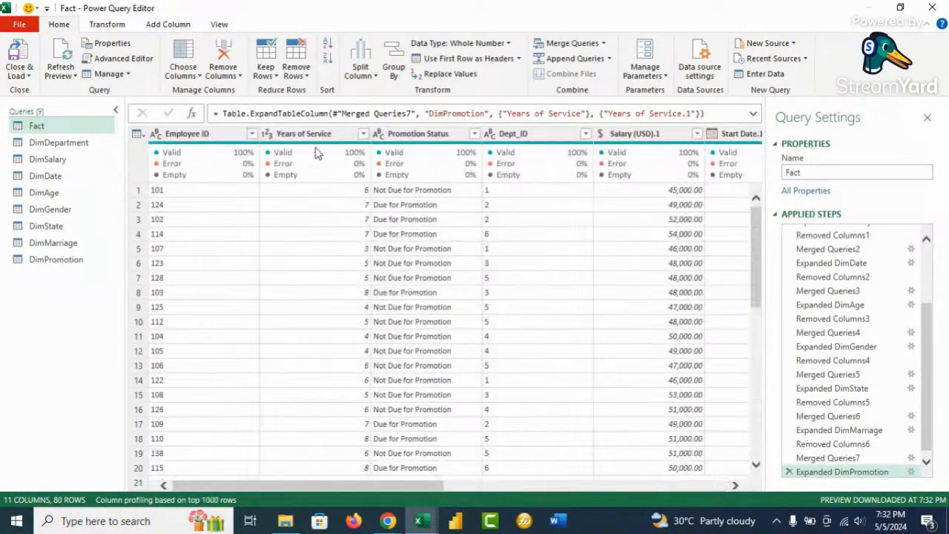
{"action": "left_click", "coordinate": [323, 133]}
{"action": "left_click", "coordinate": [429, 134], "text": "ctrl"}
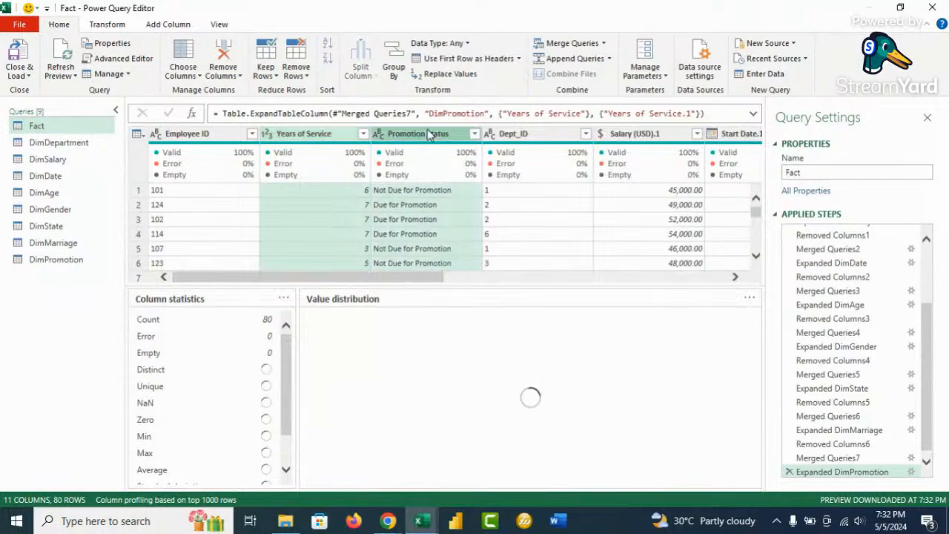
{"action": "right_click", "coordinate": [428, 134]}
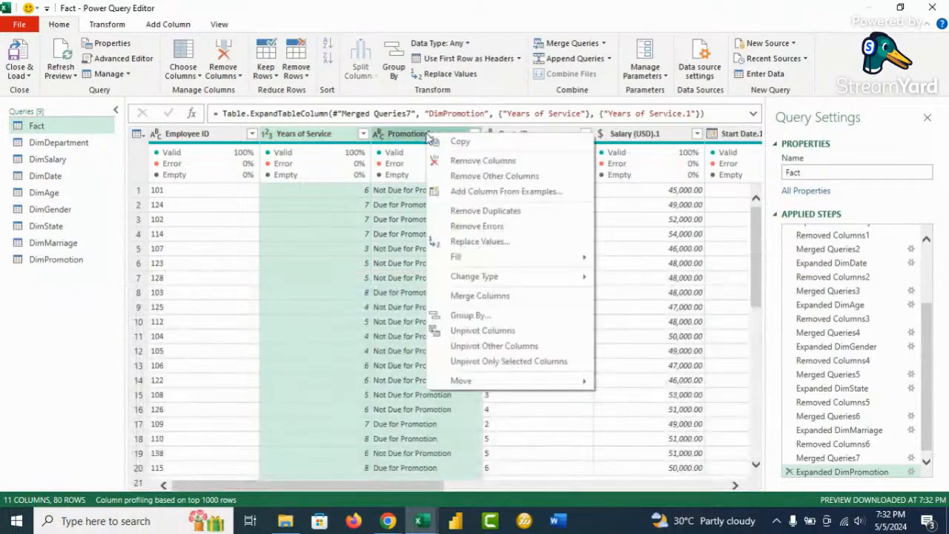
{"action": "left_click", "coordinate": [491, 161]}
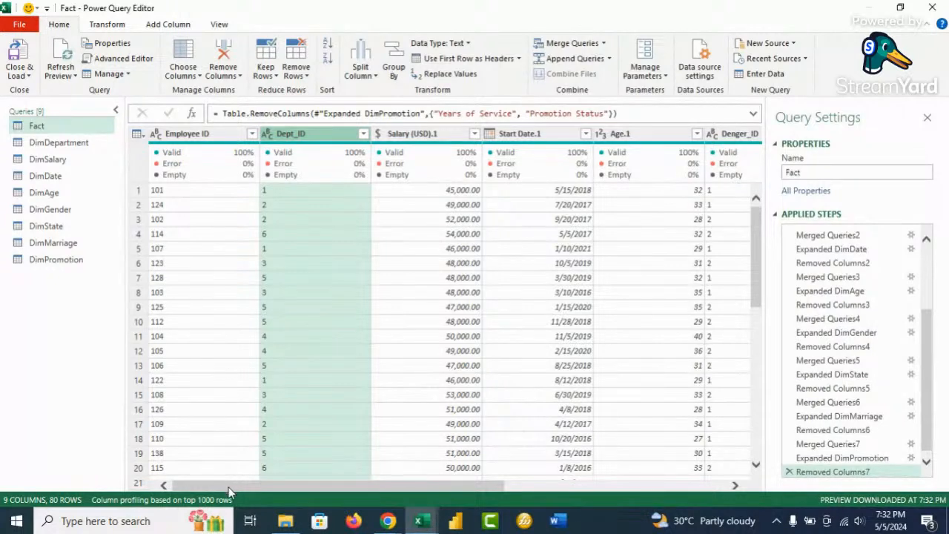
Step: Review the Fact query's columns against DimDepartment, and load the fact and dimension queries into the Excel workbook
{"action": "scroll", "coordinate": [228, 491], "scroll_direction": "right", "scroll_amount": 2}
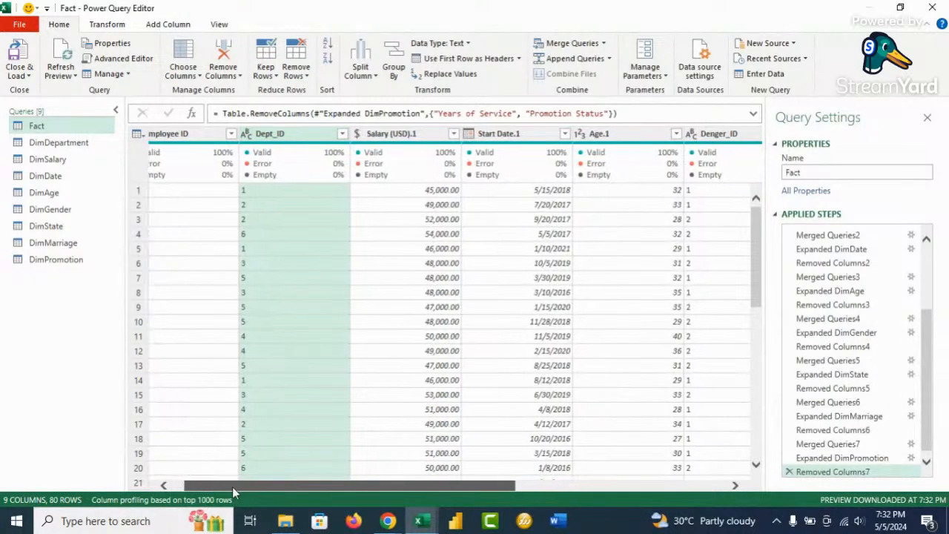
{"action": "mouse_move", "coordinate": [232, 486]}
{"action": "left_mouse_down"}
{"action": "mouse_move", "coordinate": [419, 489]}
{"action": "mouse_move", "coordinate": [495, 511]}
{"action": "mouse_move", "coordinate": [231, 483]}
{"action": "left_mouse_up"}
{"action": "left_click", "coordinate": [290, 319]}
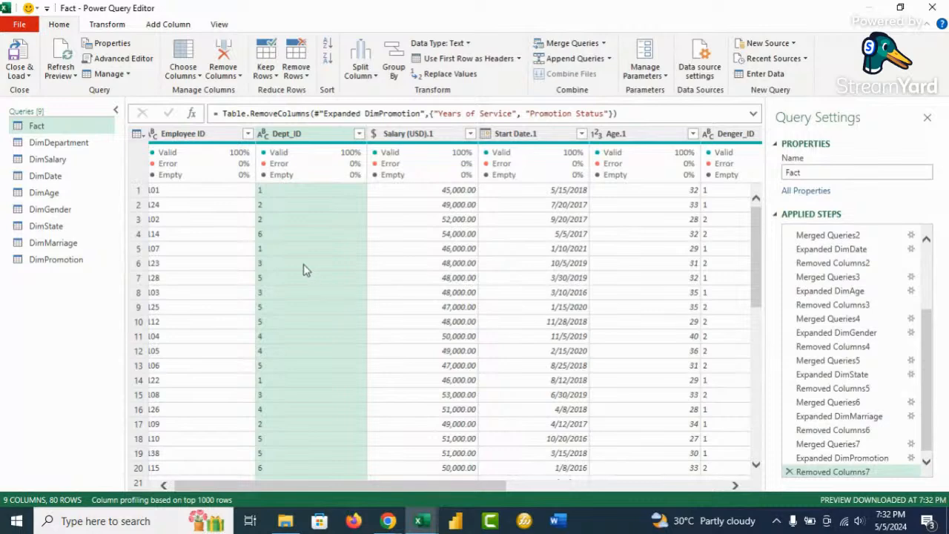
{"action": "left_click", "coordinate": [74, 142]}
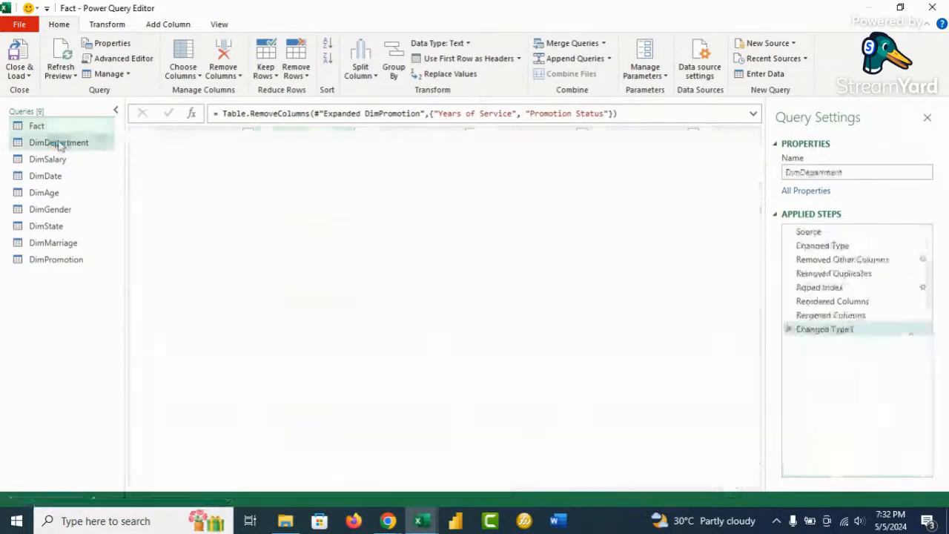
{"action": "left_click", "coordinate": [77, 123]}
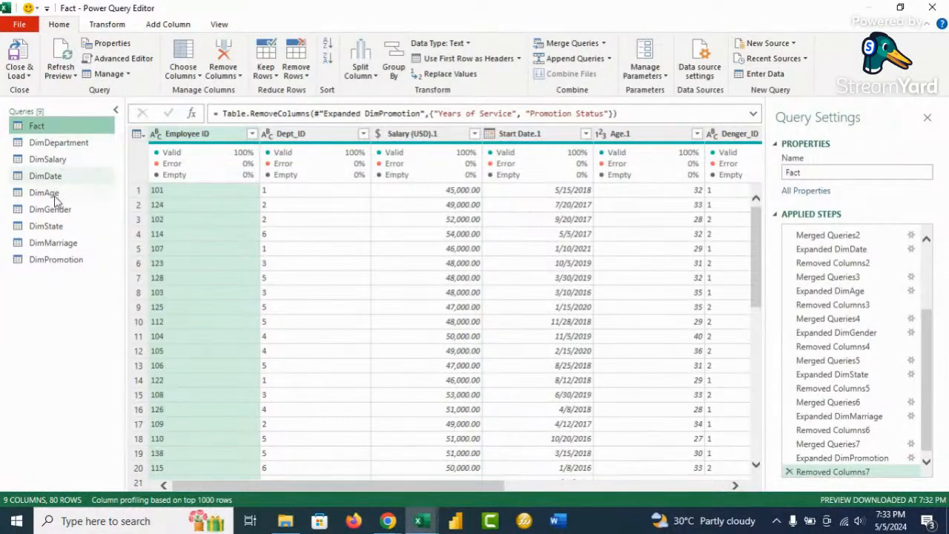
{"action": "left_click", "coordinate": [18, 56]}
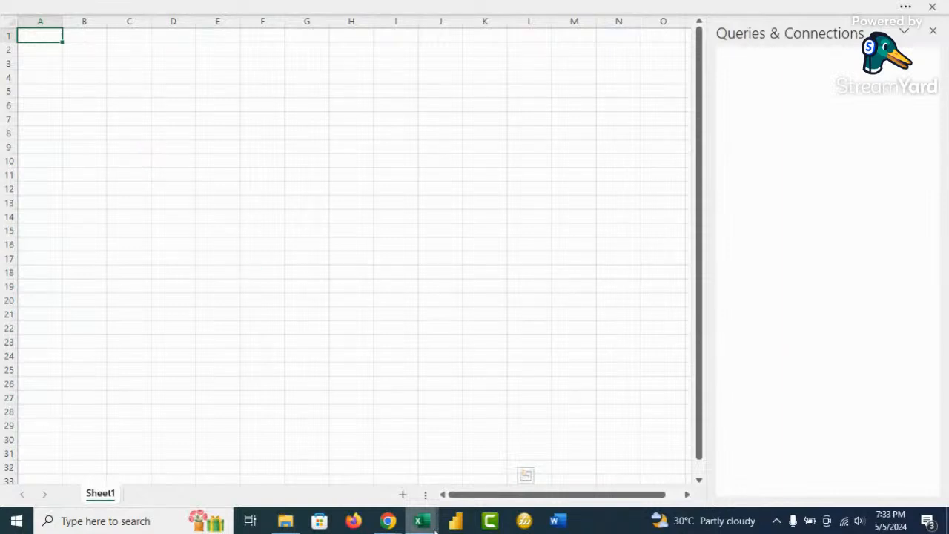
{"action": "mouse_move", "coordinate": [389, 523]}
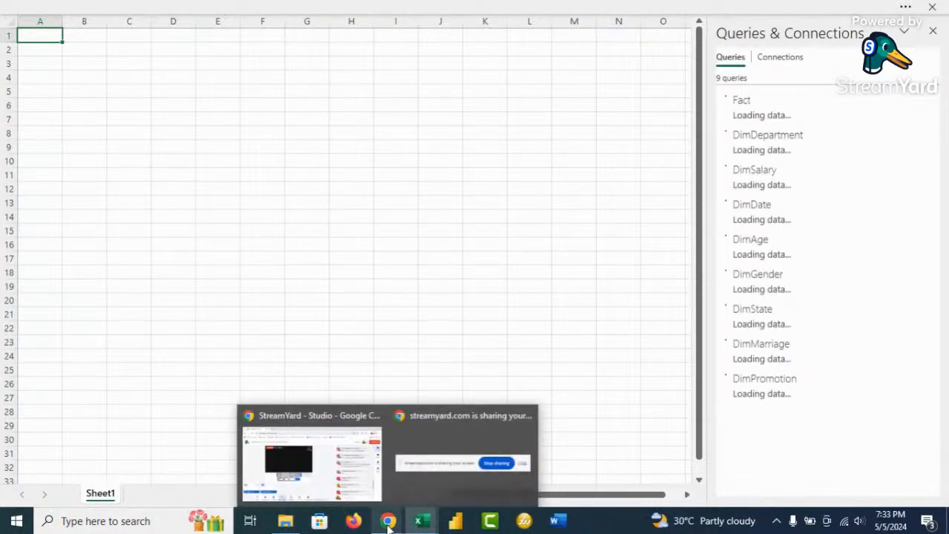
{"action": "left_click", "coordinate": [312, 460]}
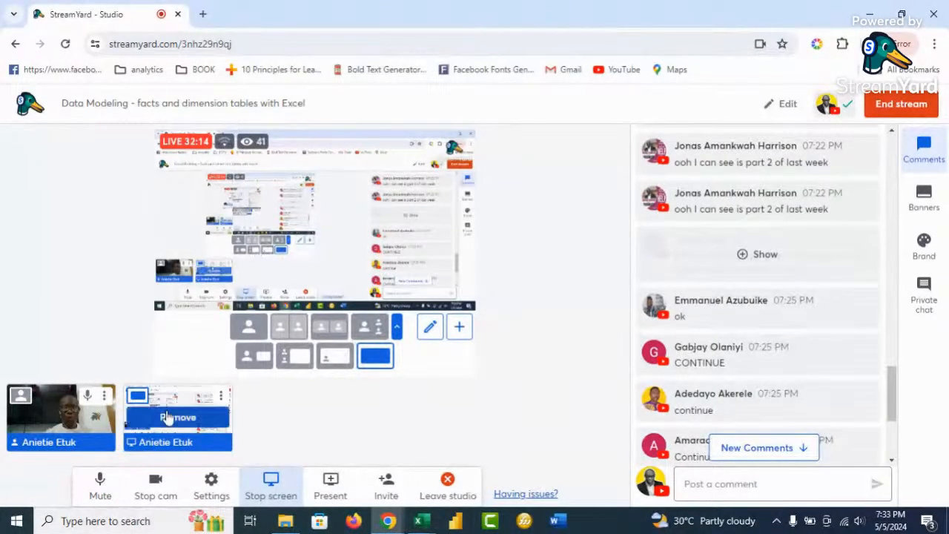
{"action": "left_click", "coordinate": [172, 416]}
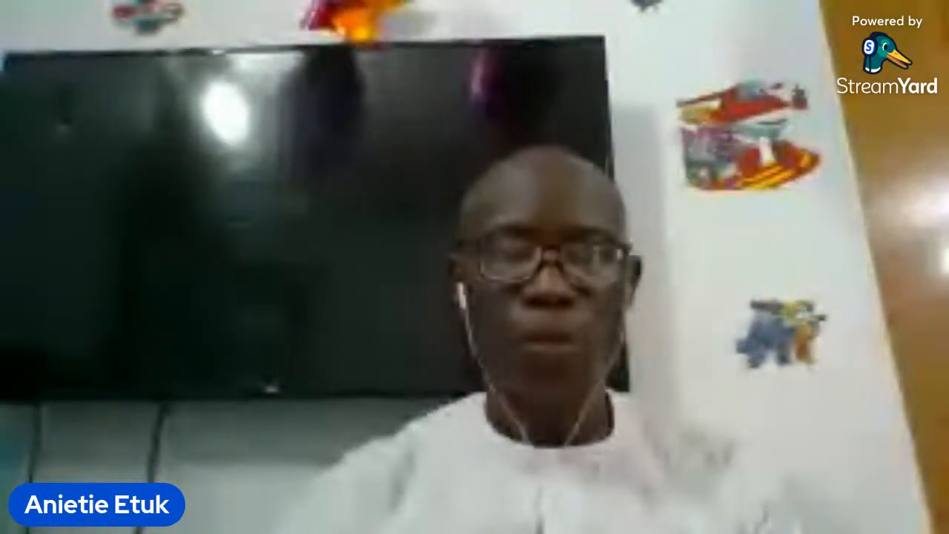
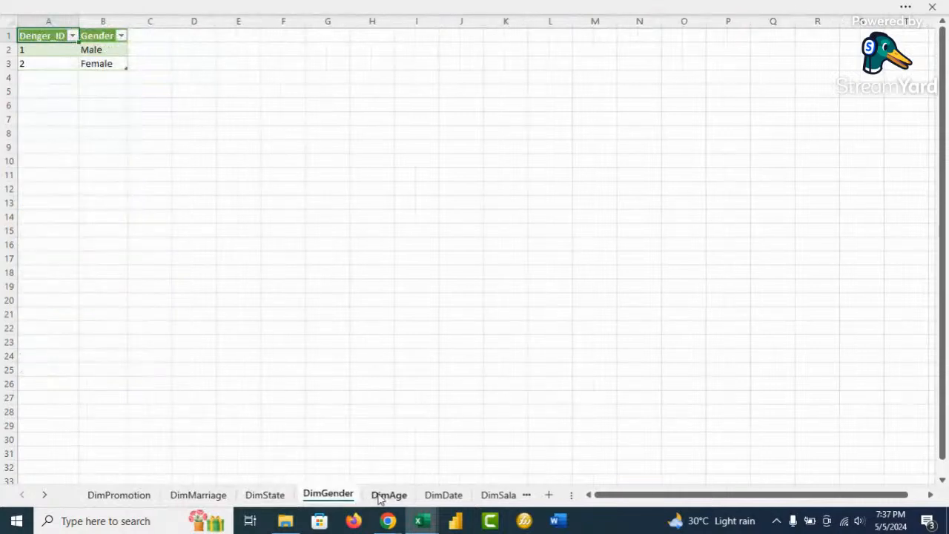
Step: Look through the loaded DimAge, DimDate, DimSalary, DimDepartment and Fact worksheets
{"action": "left_click", "coordinate": [382, 495]}
{"action": "left_click", "coordinate": [436, 495]}
{"action": "left_click", "coordinate": [498, 495]}
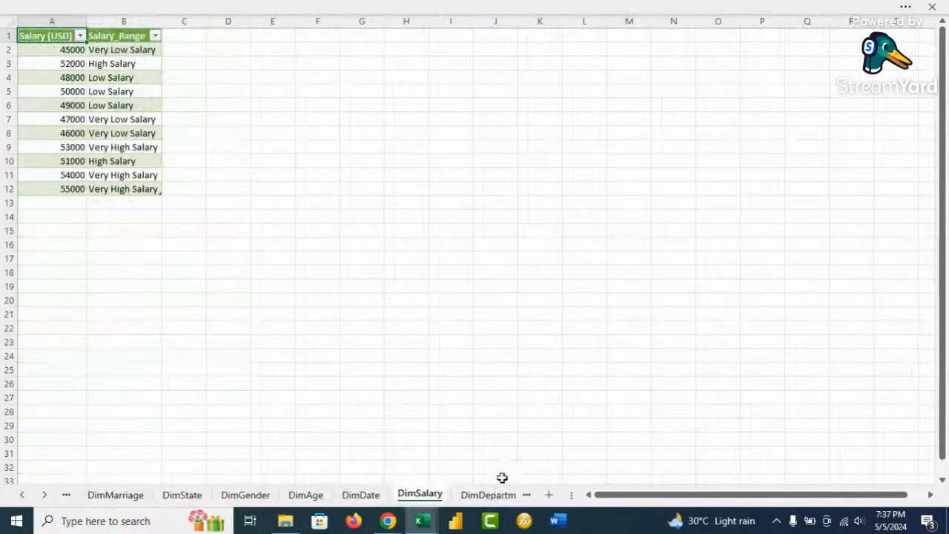
{"action": "left_click", "coordinate": [486, 495]}
{"action": "left_click", "coordinate": [480, 495]}
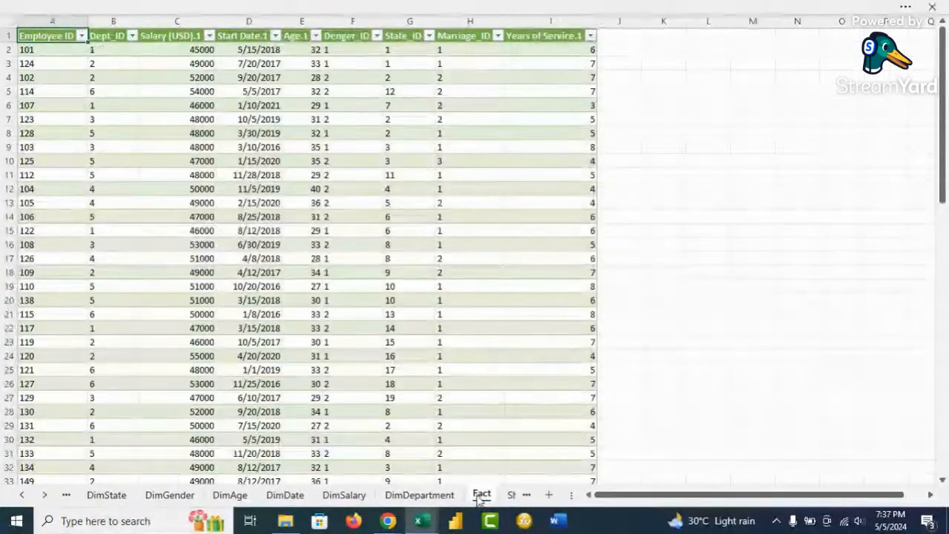
Step: Add the Fact worksheet table to the Power Pivot data model and reposition the Power Pivot window
{"action": "left_click", "coordinate": [253, 160]}
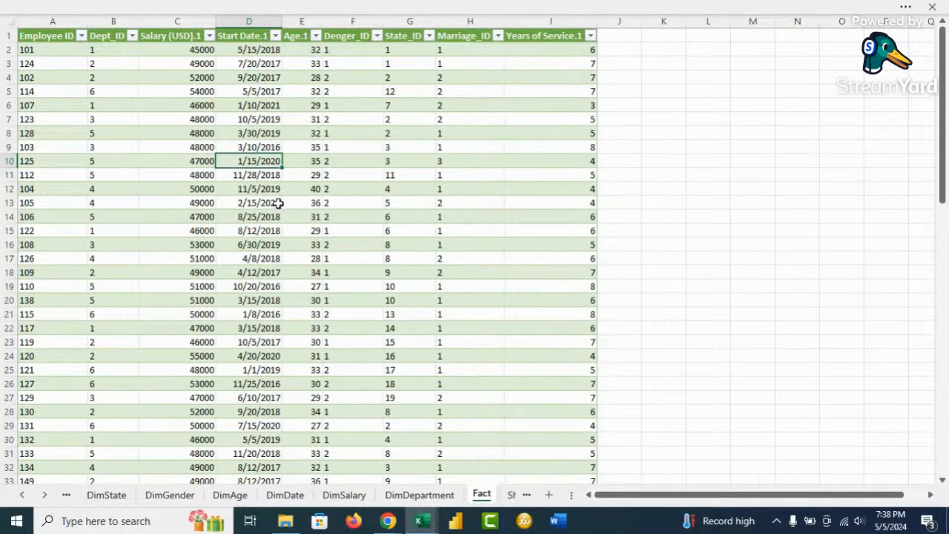
{"action": "left_click", "coordinate": [378, 9]}
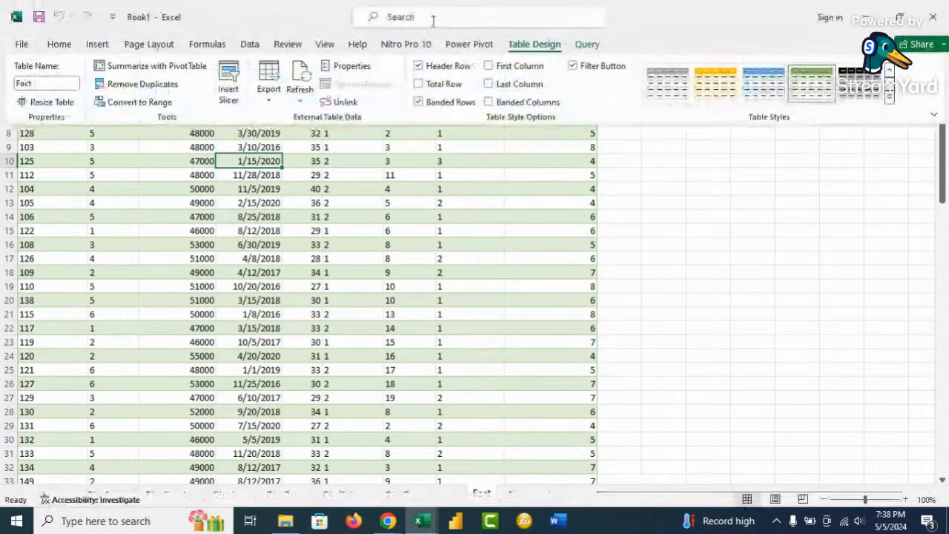
{"action": "left_click", "coordinate": [477, 46]}
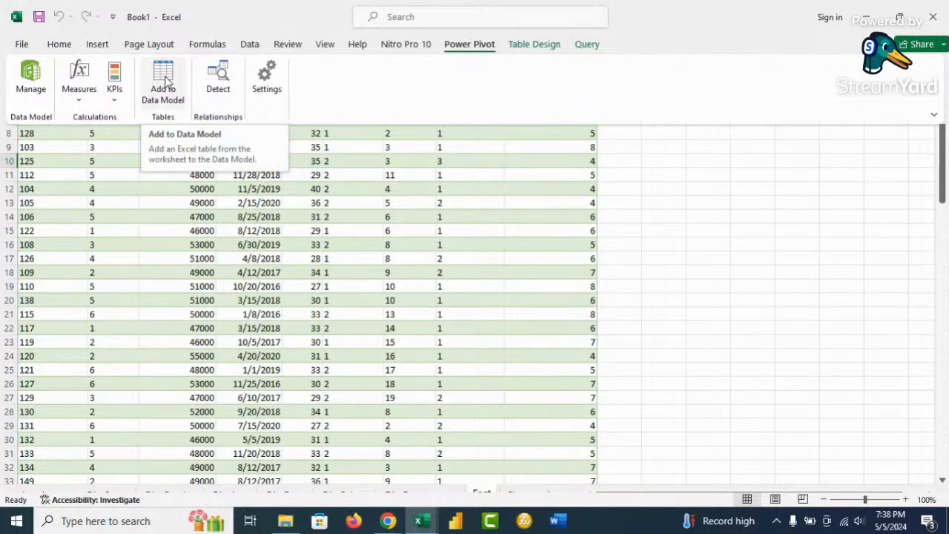
{"action": "left_click", "coordinate": [166, 81]}
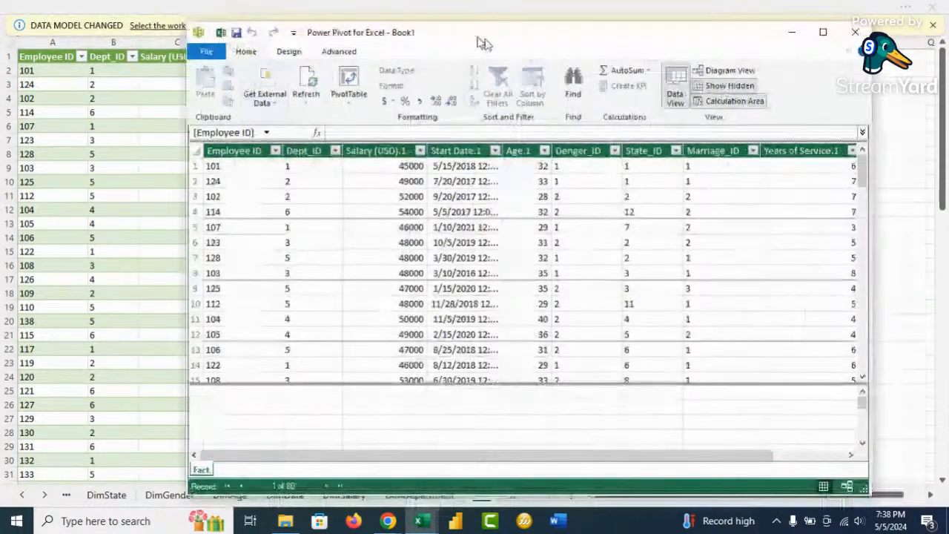
{"action": "left_click_drag", "start_coordinate": [482, 44], "coordinate": [431, 27]}
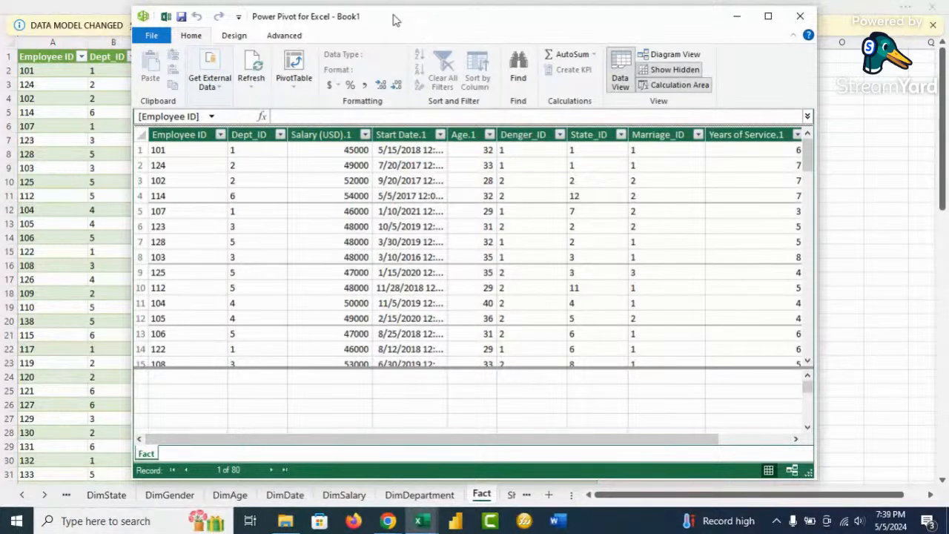
{"action": "left_click_drag", "start_coordinate": [406, 23], "coordinate": [408, 19]}
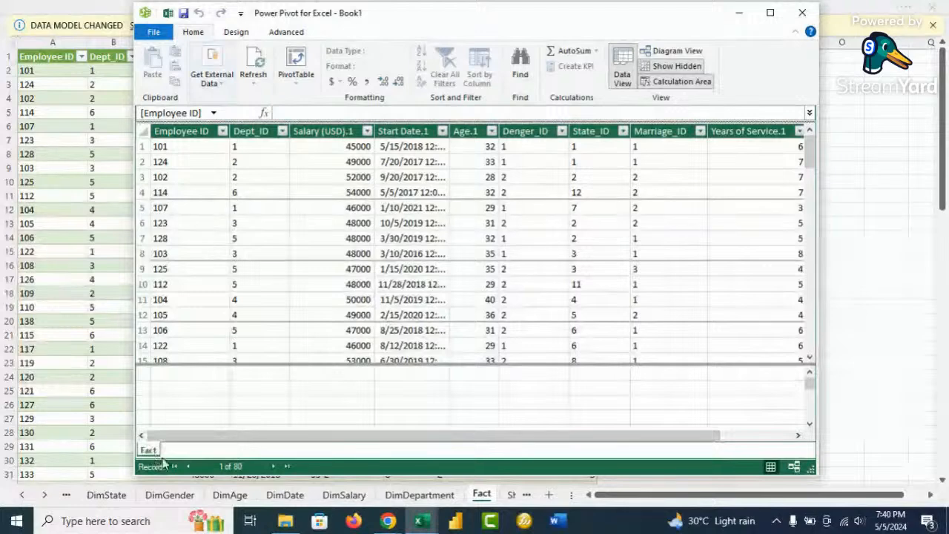
Step: Add the DimDepartment table to the data model and show the model in Diagram View
{"action": "left_click", "coordinate": [418, 495]}
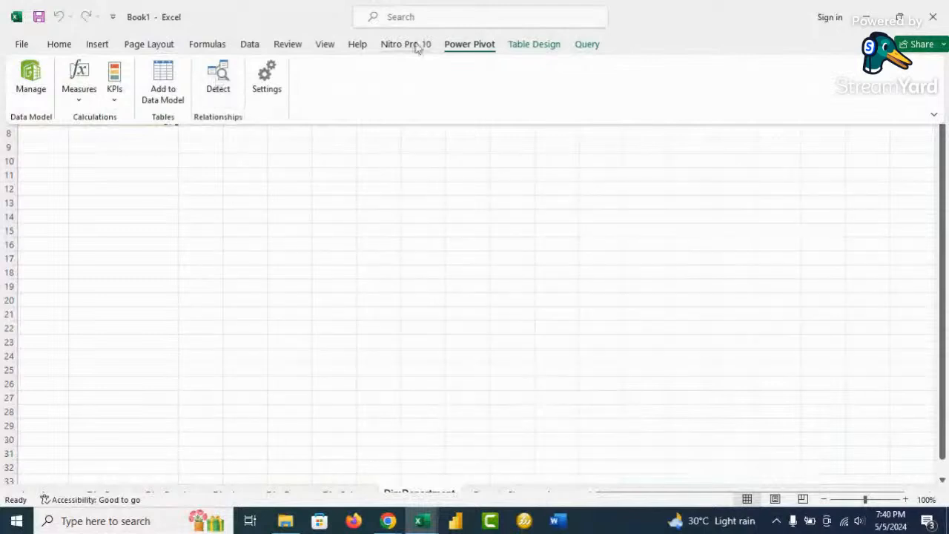
{"action": "left_click", "coordinate": [163, 83]}
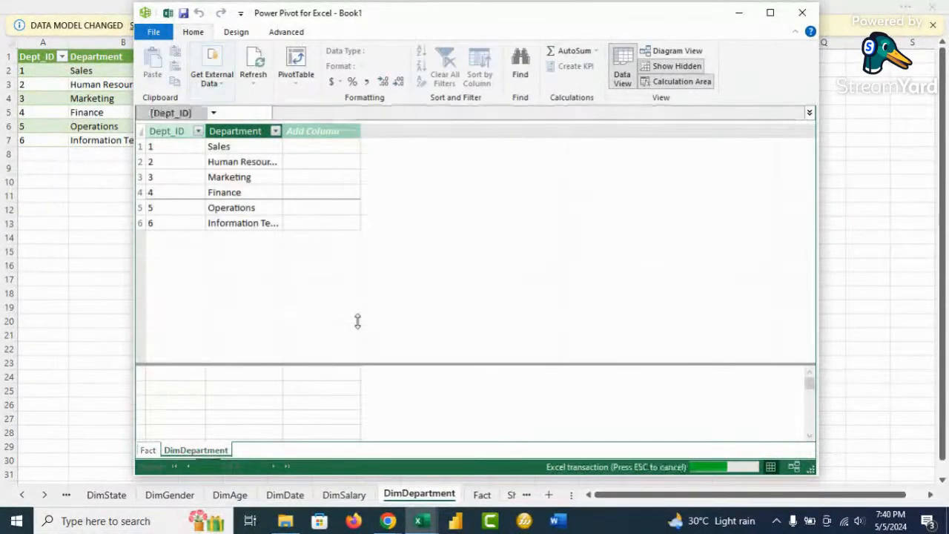
{"action": "left_click", "coordinate": [662, 51]}
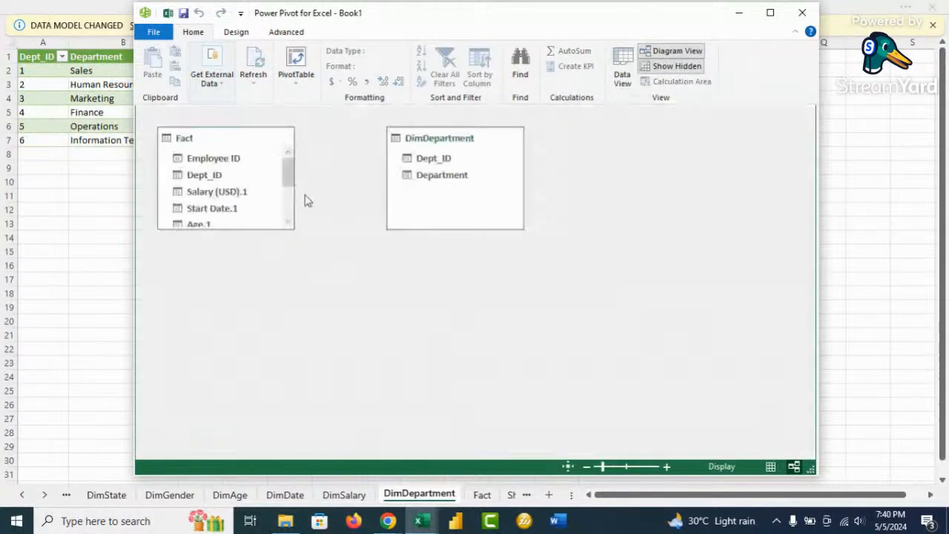
{"action": "left_click_drag", "start_coordinate": [404, 13], "coordinate": [510, 13]}
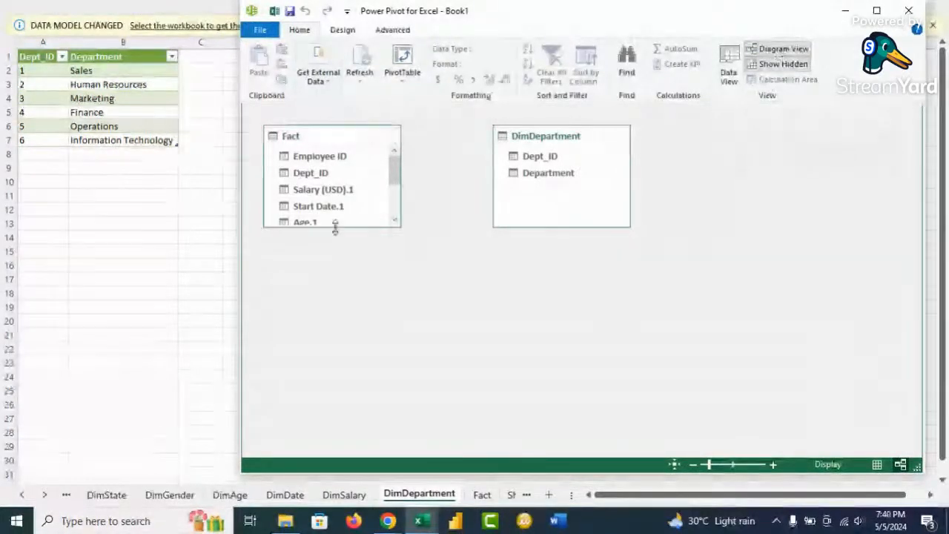
Step: Enlarge the Fact table box to show all its fields, and move a shortened DimDepartment box close beside it
{"action": "left_click_drag", "start_coordinate": [334, 227], "coordinate": [338, 317]}
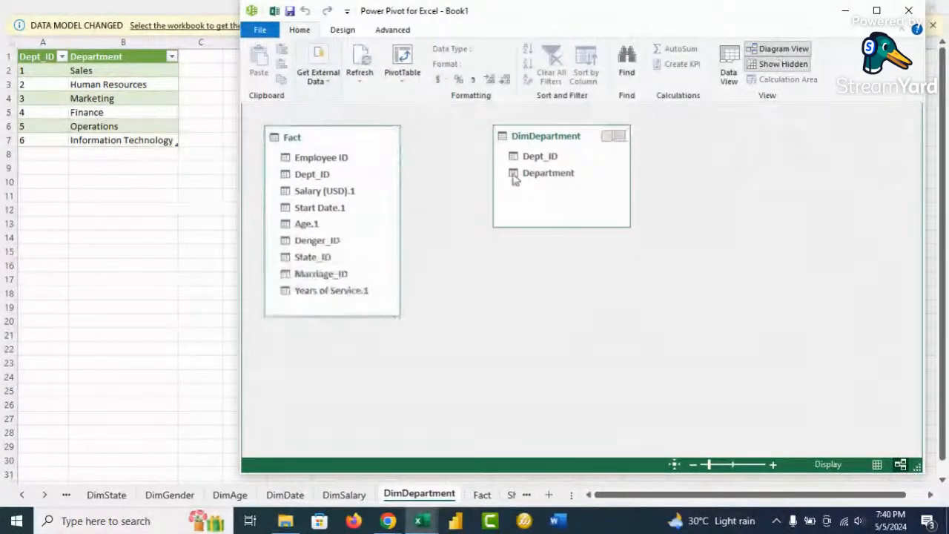
{"action": "left_click_drag", "start_coordinate": [547, 136], "coordinate": [475, 142]}
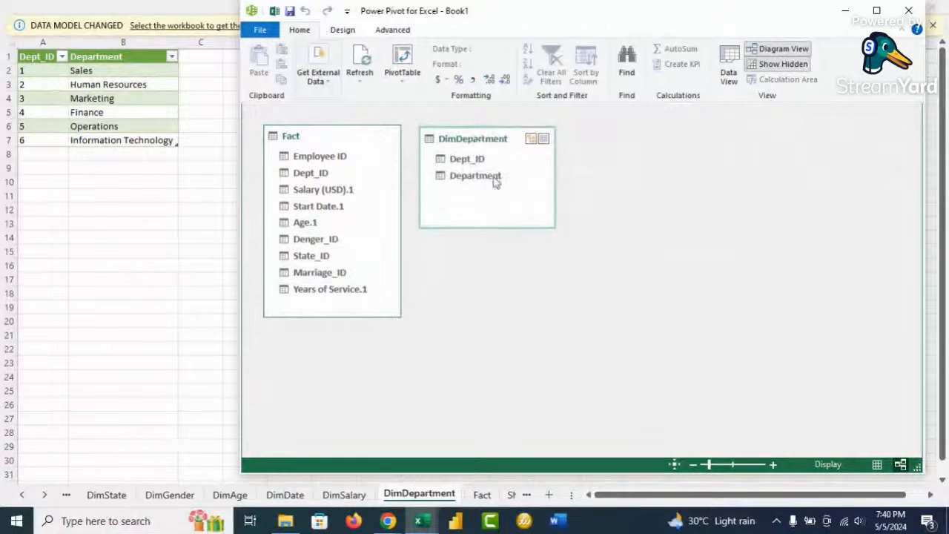
{"action": "left_click_drag", "start_coordinate": [490, 227], "coordinate": [489, 207]}
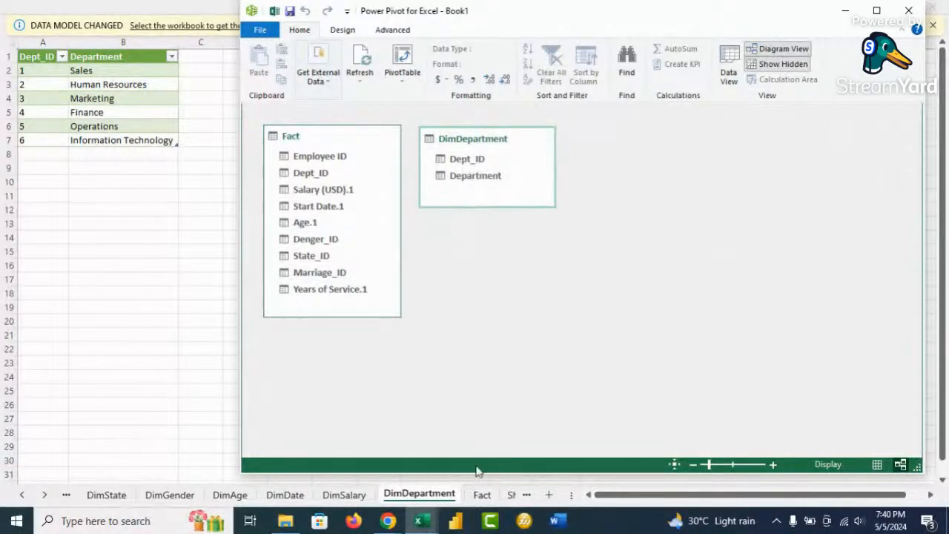
Step: Add the DimSalary table to the data model and place its box beside DimDepartment in the diagram
{"action": "left_click", "coordinate": [344, 495]}
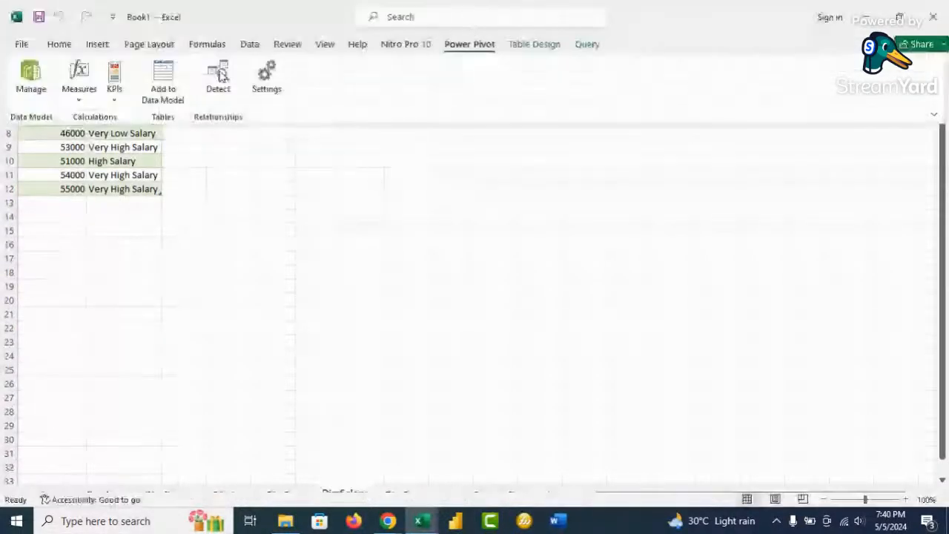
{"action": "left_click", "coordinate": [158, 82]}
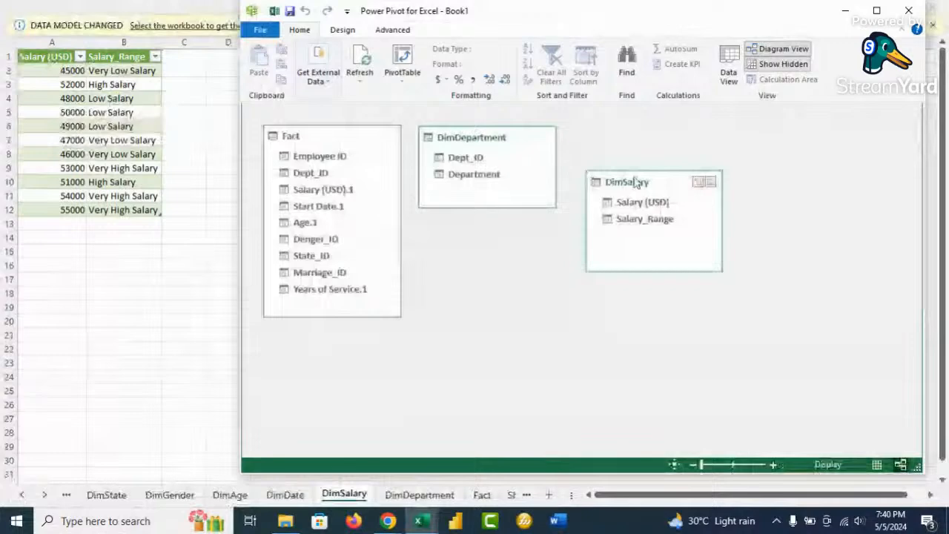
{"action": "left_click_drag", "start_coordinate": [636, 182], "coordinate": [621, 143]}
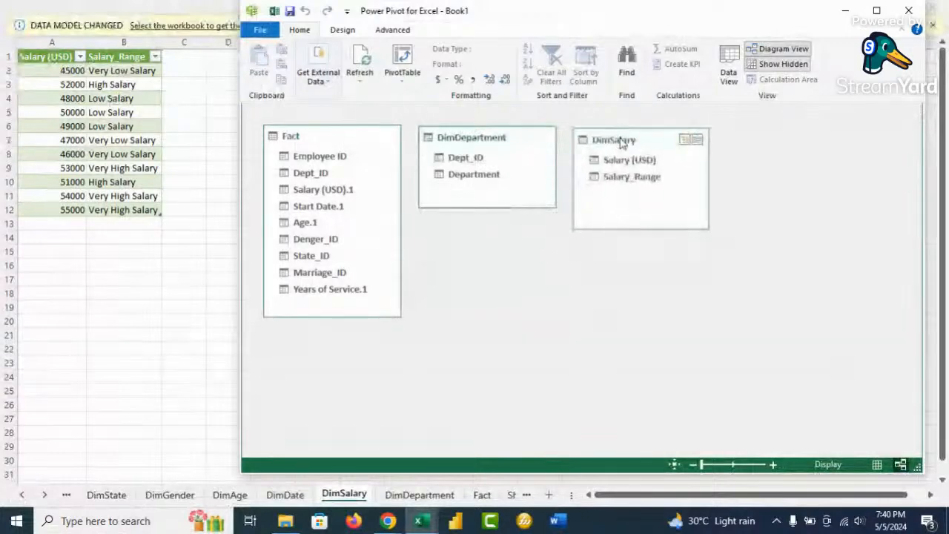
Step: Add the DimDate table to the data model and place its box below DimDepartment
{"action": "left_click", "coordinate": [278, 498]}
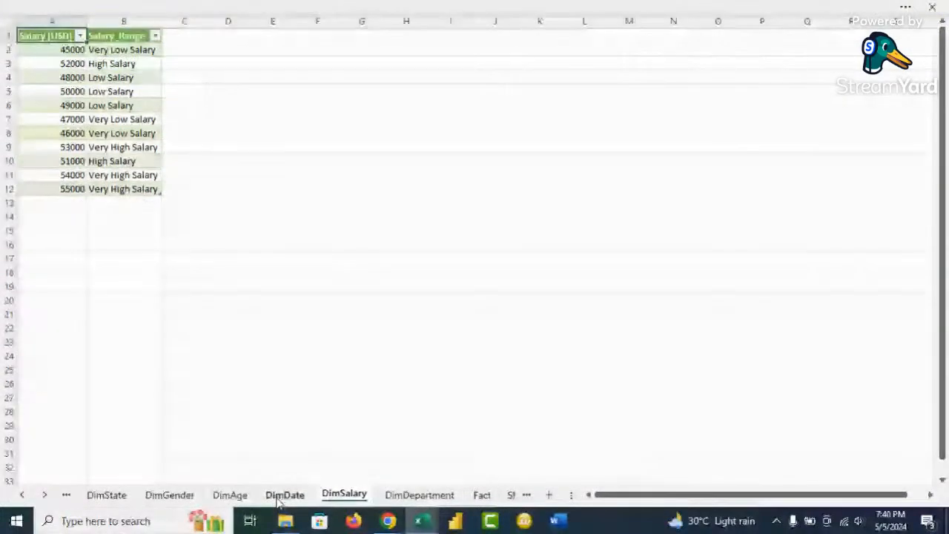
{"action": "left_click", "coordinate": [282, 496]}
{"action": "left_click", "coordinate": [392, 14]}
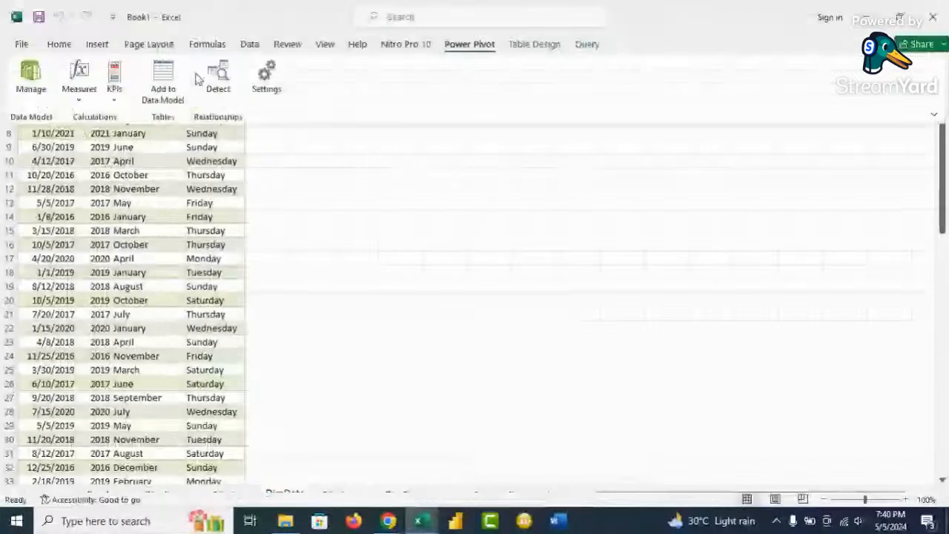
{"action": "left_click", "coordinate": [171, 83]}
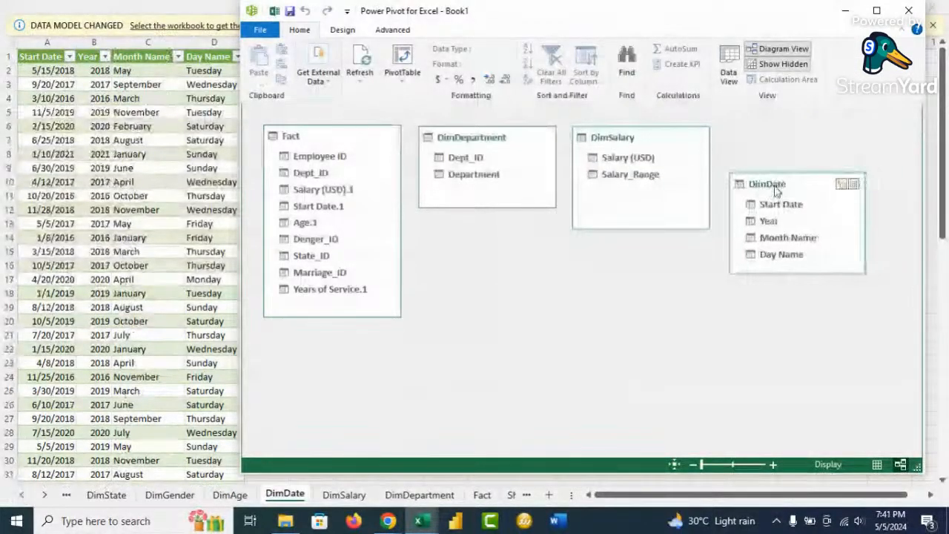
{"action": "left_click_drag", "start_coordinate": [776, 191], "coordinate": [473, 233]}
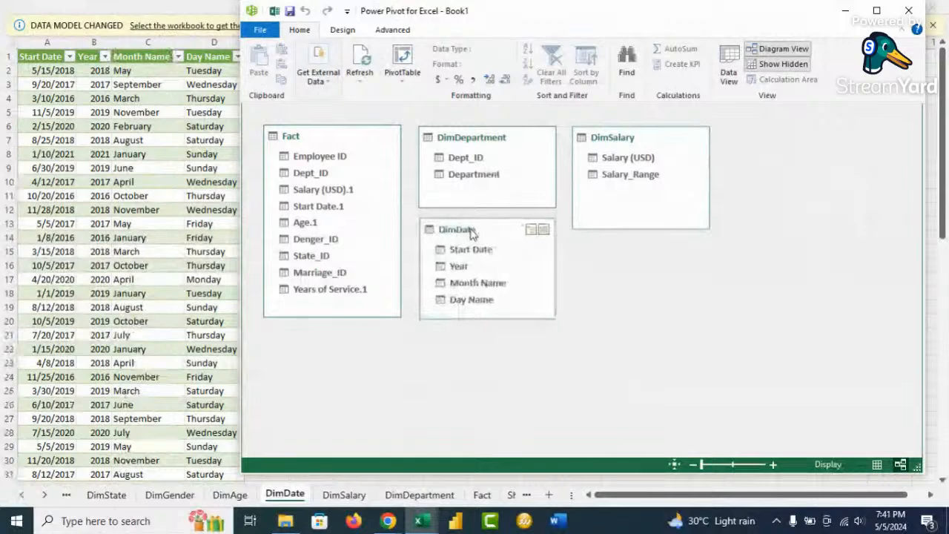
Step: Add the DimAge table to the data model and line its box up beside DimSalary
{"action": "left_click", "coordinate": [222, 502]}
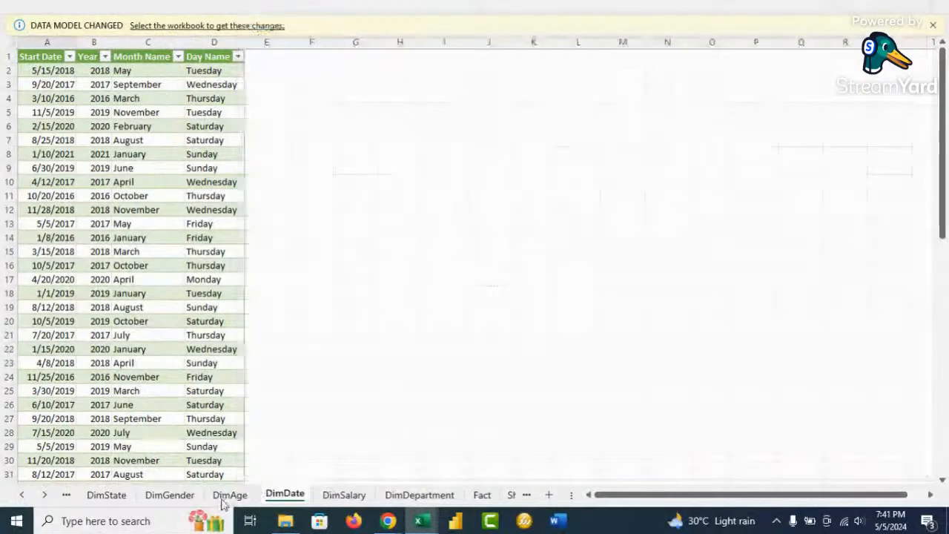
{"action": "left_click", "coordinate": [229, 495]}
{"action": "left_click", "coordinate": [406, 11]}
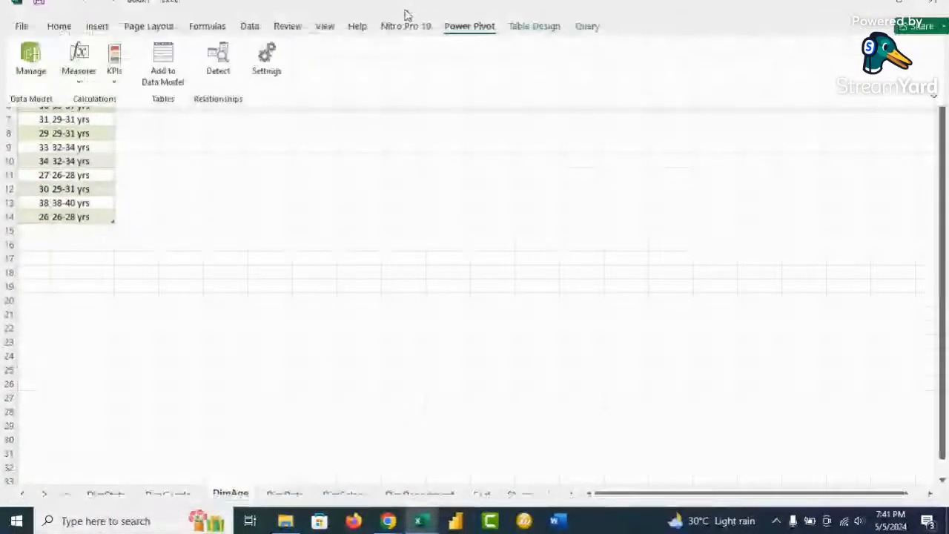
{"action": "left_click", "coordinate": [169, 90]}
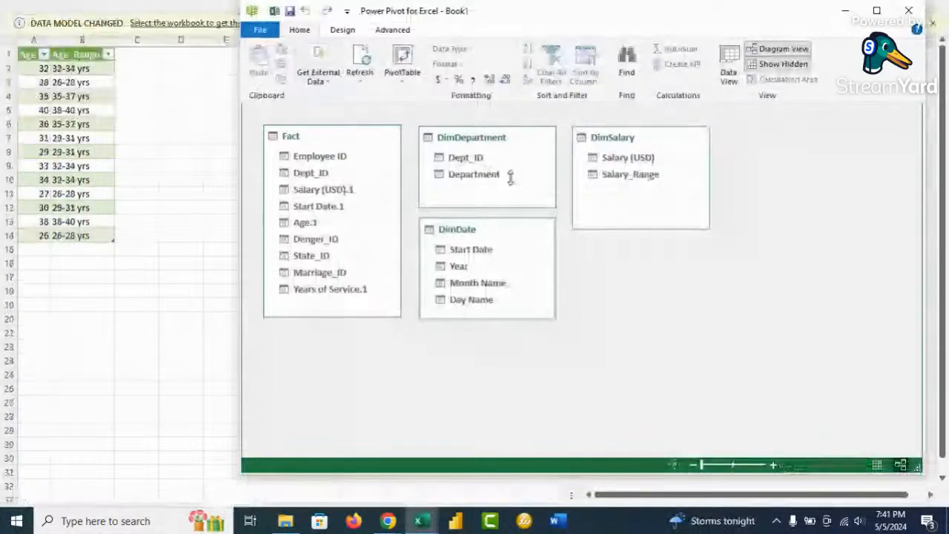
{"action": "left_click_drag", "start_coordinate": [779, 183], "coordinate": [767, 144]}
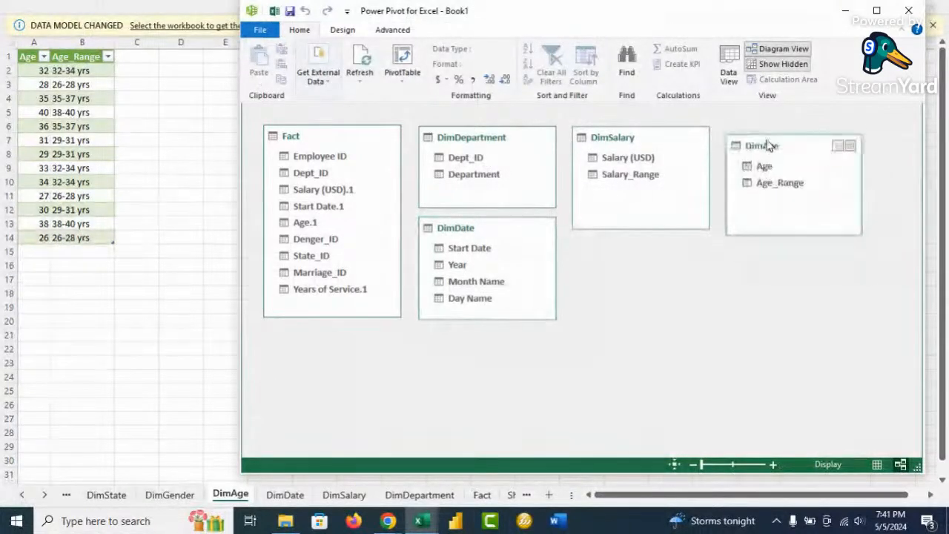
Step: Add the DimGender and DimState tables to the data model, placing their boxes below DimSalary and DimAge respectively
{"action": "left_click", "coordinate": [169, 495]}
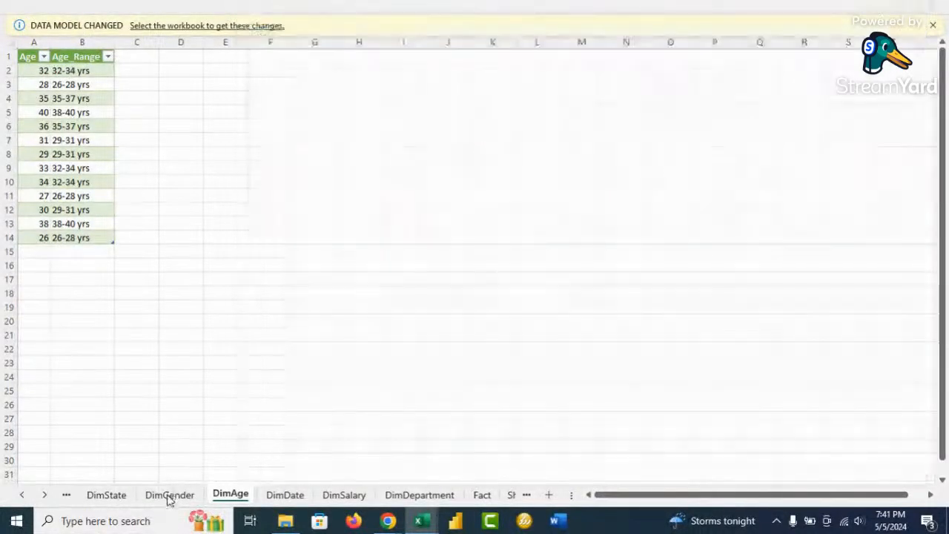
{"action": "left_click", "coordinate": [373, 15]}
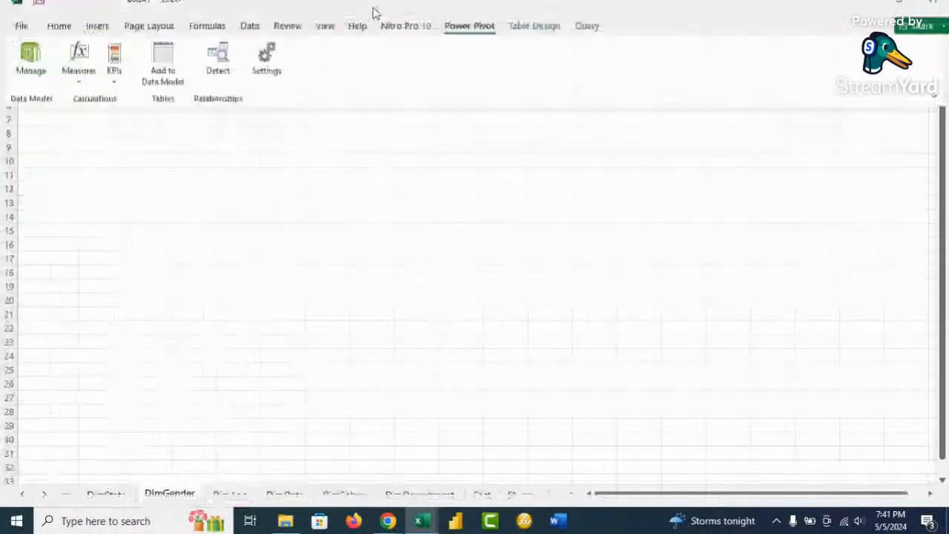
{"action": "left_click", "coordinate": [178, 95]}
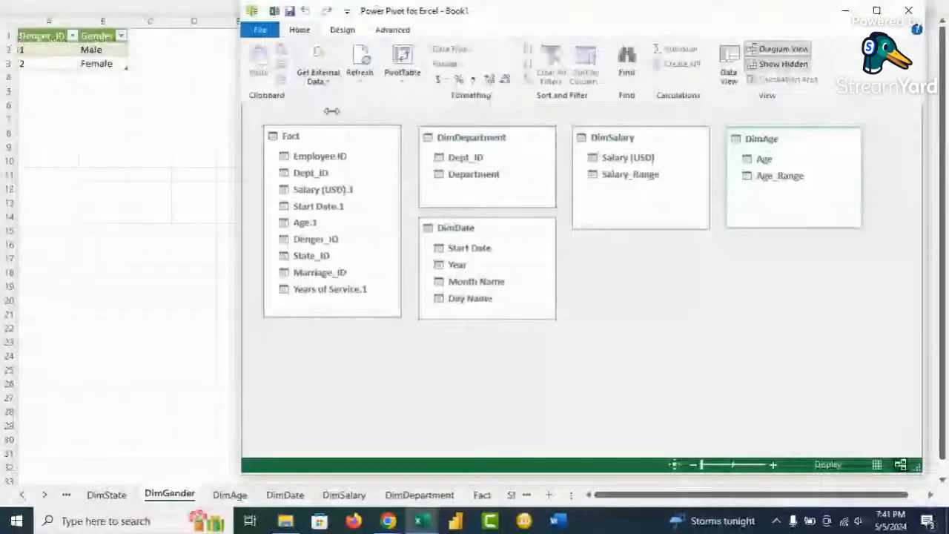
{"action": "left_click_drag", "start_coordinate": [866, 192], "coordinate": [542, 257]}
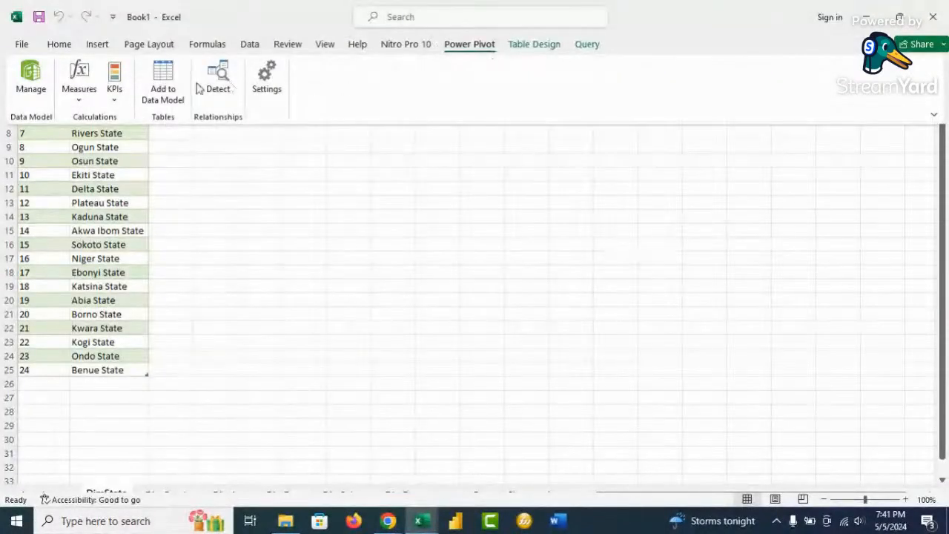
{"action": "left_click", "coordinate": [158, 99]}
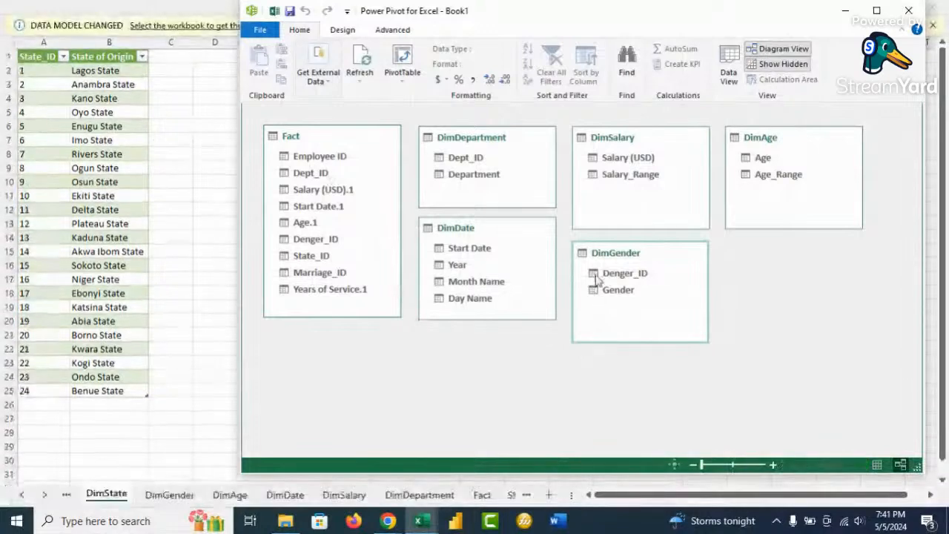
{"action": "left_click_drag", "start_coordinate": [854, 208], "coordinate": [708, 265]}
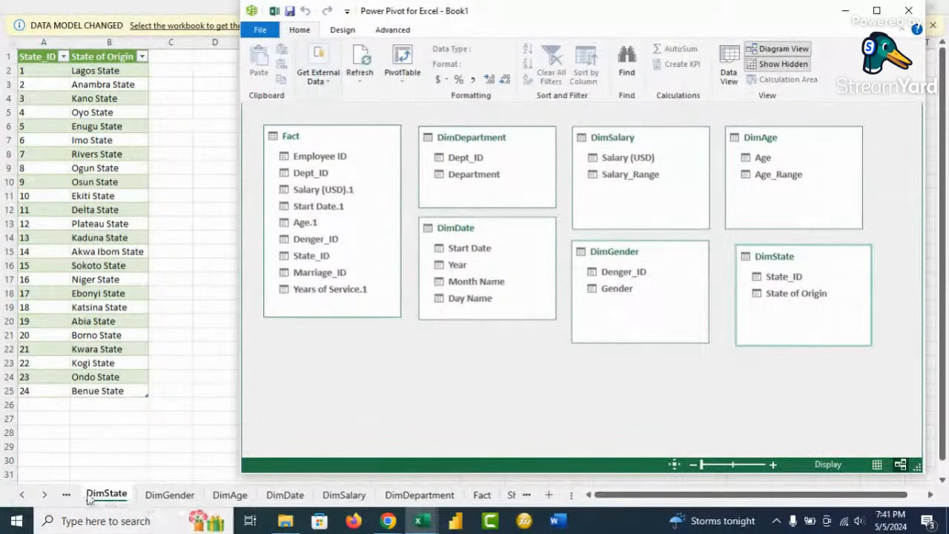
Step: Add the DimMarriage table to the data model and place its box below DimDate
{"action": "left_click", "coordinate": [22, 495]}
{"action": "left_click", "coordinate": [22, 495]}
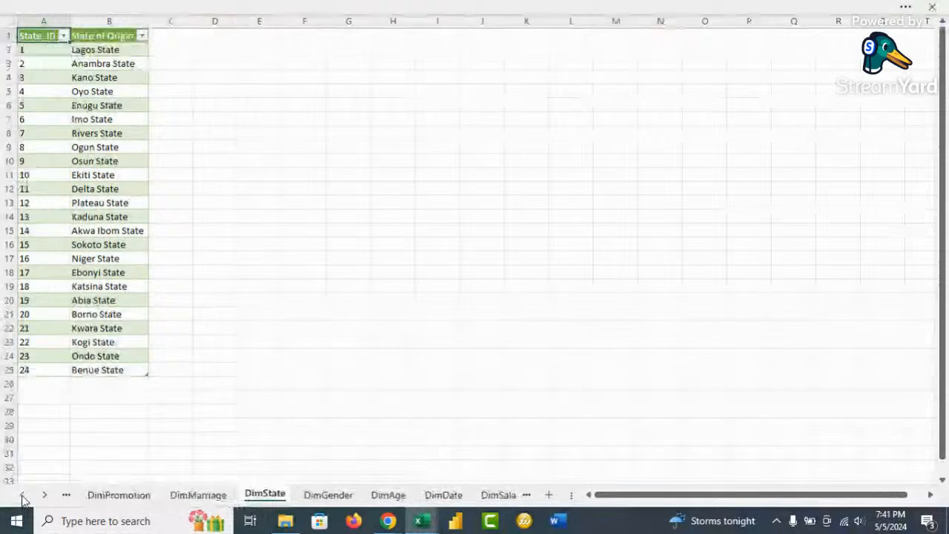
{"action": "left_click", "coordinate": [197, 495]}
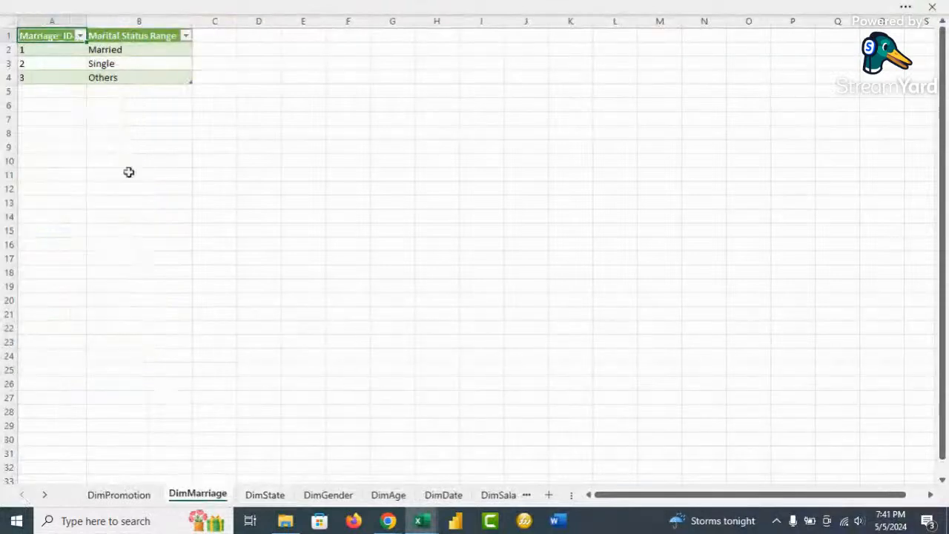
{"action": "left_click", "coordinate": [302, 8]}
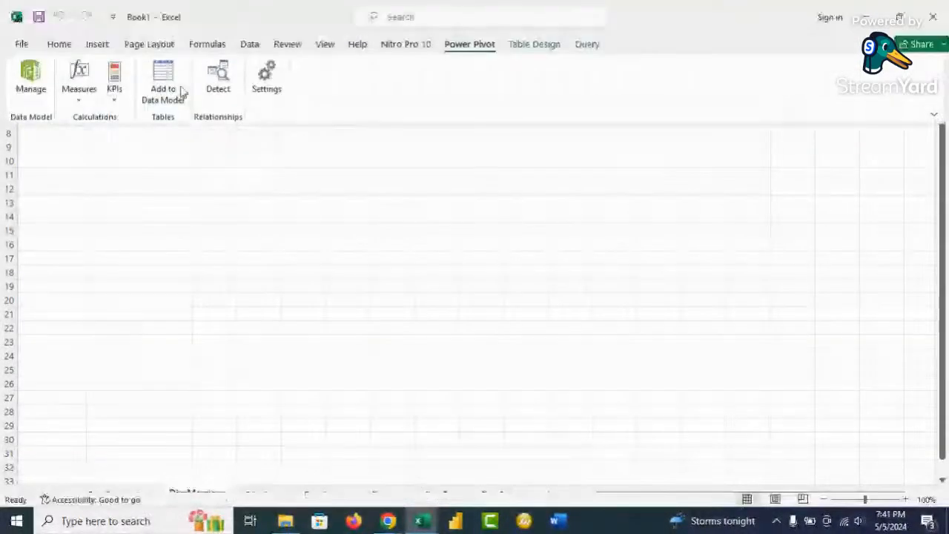
{"action": "left_click", "coordinate": [180, 89]}
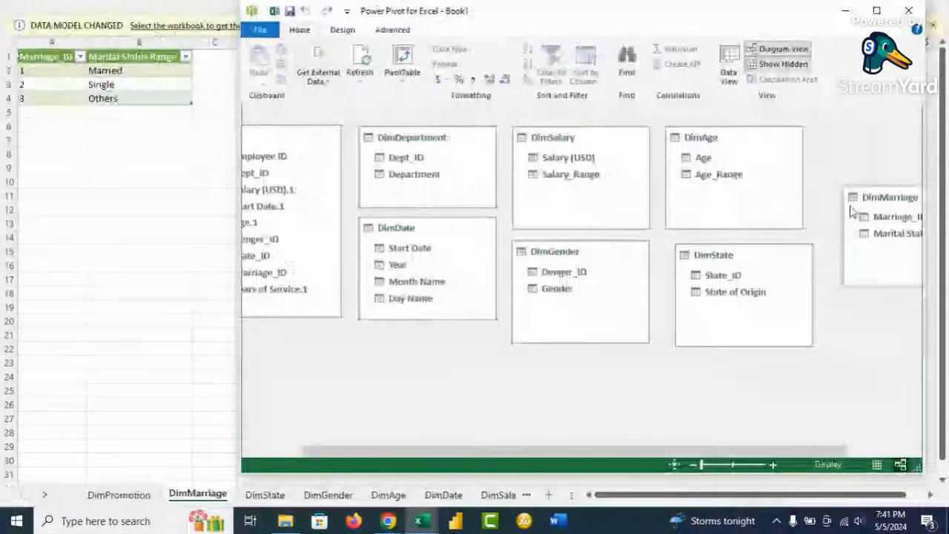
{"action": "left_click_drag", "start_coordinate": [851, 212], "coordinate": [389, 347]}
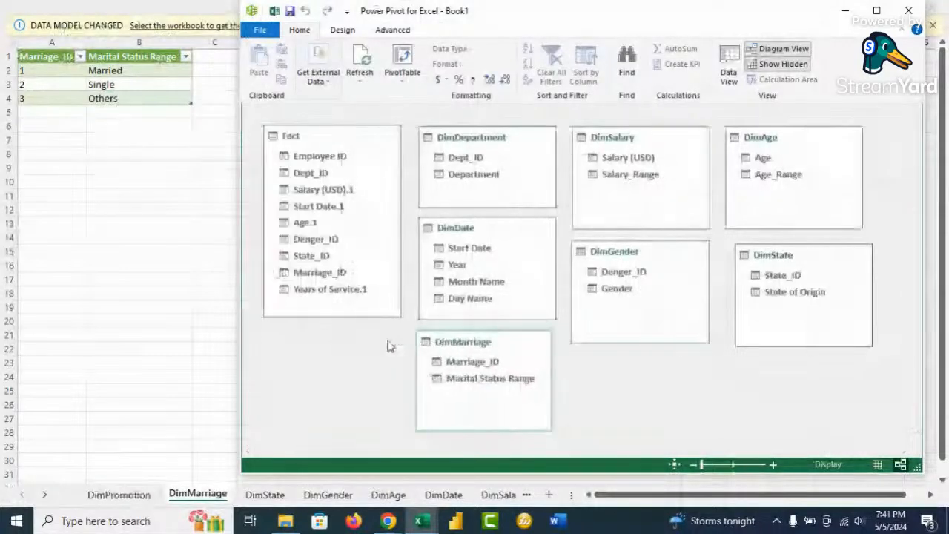
Step: Add the DimPromotion table to the data model, shorten the DimGender box and place DimPromotion directly below it
{"action": "left_click", "coordinate": [117, 497]}
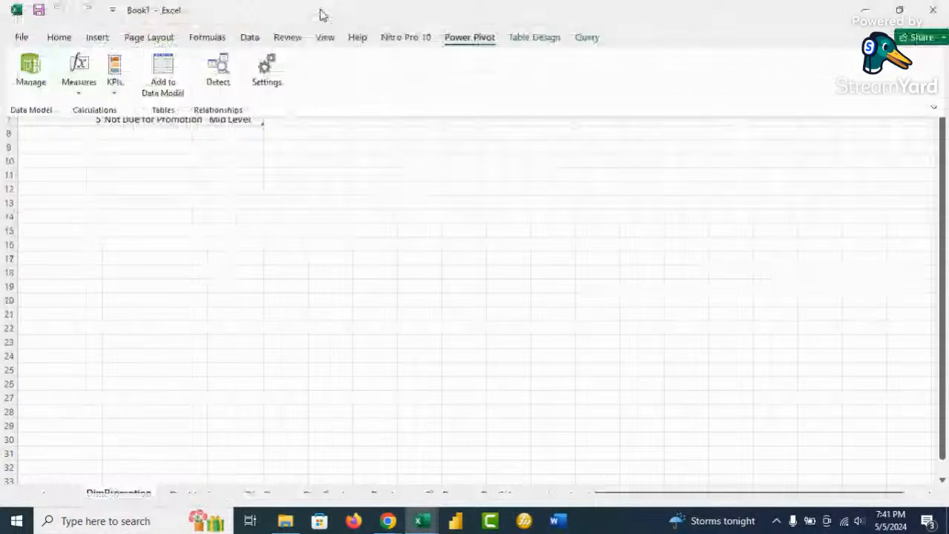
{"action": "left_click", "coordinate": [176, 83]}
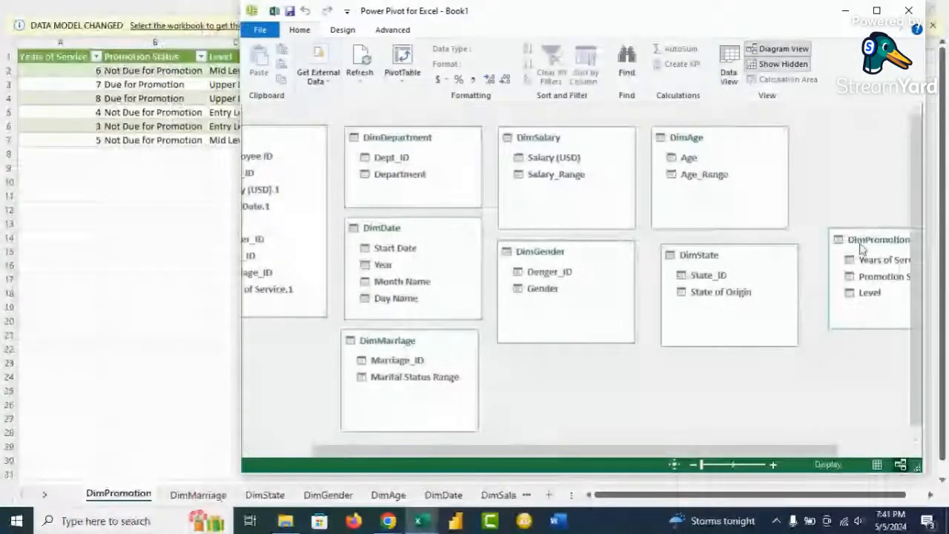
{"action": "left_click_drag", "start_coordinate": [861, 249], "coordinate": [540, 366]}
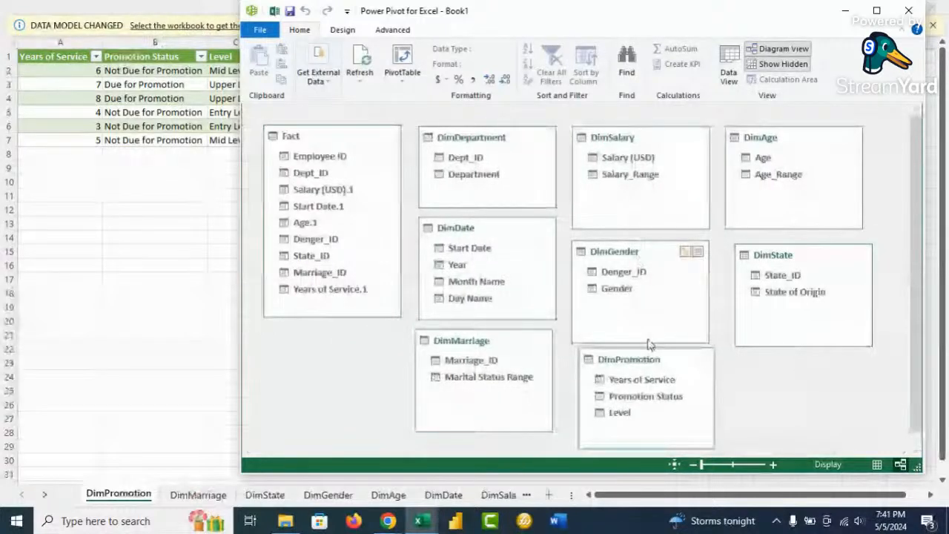
{"action": "left_click_drag", "start_coordinate": [649, 344], "coordinate": [649, 319]}
{"action": "left_click_drag", "start_coordinate": [641, 361], "coordinate": [634, 339]}
Step: Lower the Fact box slightly, maximize the Power Pivot window and move DimAge and DimState farther away from the other tables
{"action": "left_click_drag", "start_coordinate": [310, 140], "coordinate": [308, 172]}
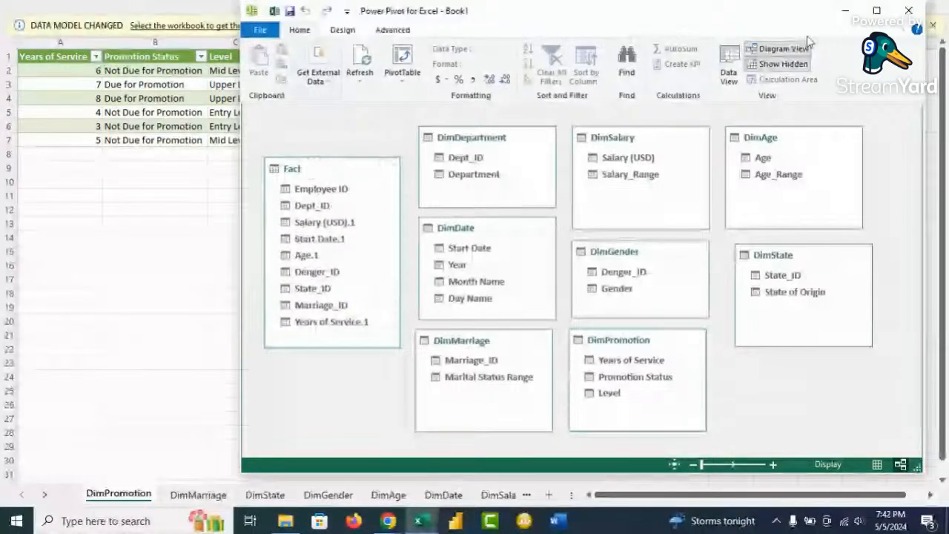
{"action": "left_click", "coordinate": [877, 11]}
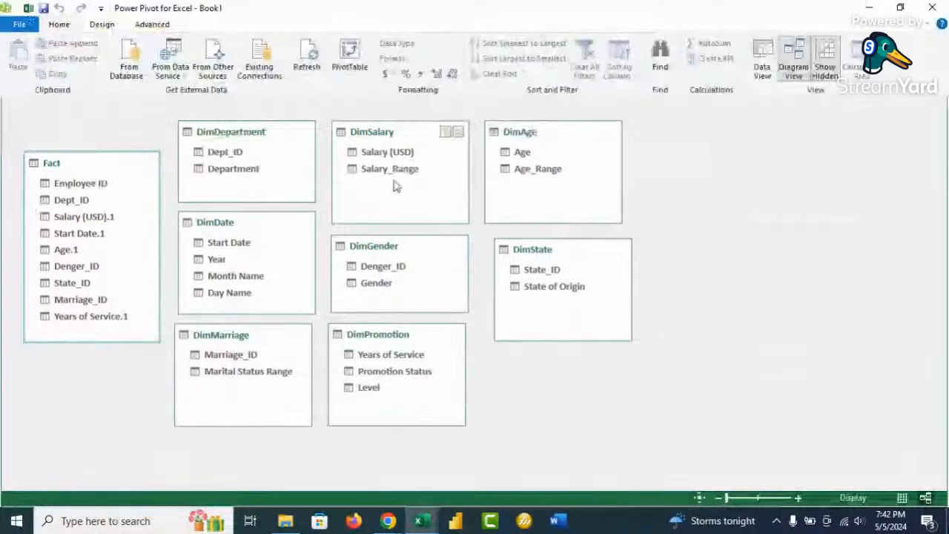
{"action": "left_click_drag", "start_coordinate": [545, 132], "coordinate": [714, 130]}
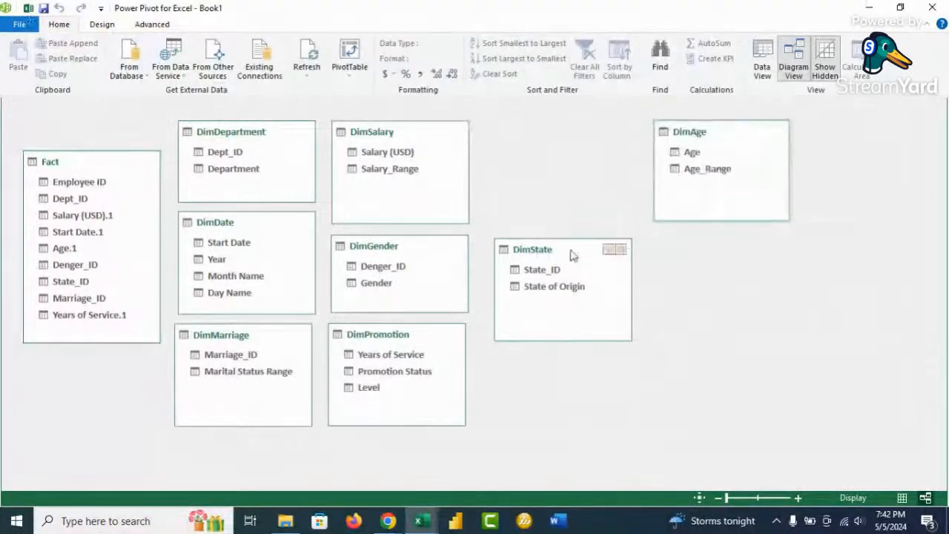
{"action": "left_click_drag", "start_coordinate": [570, 256], "coordinate": [786, 291]}
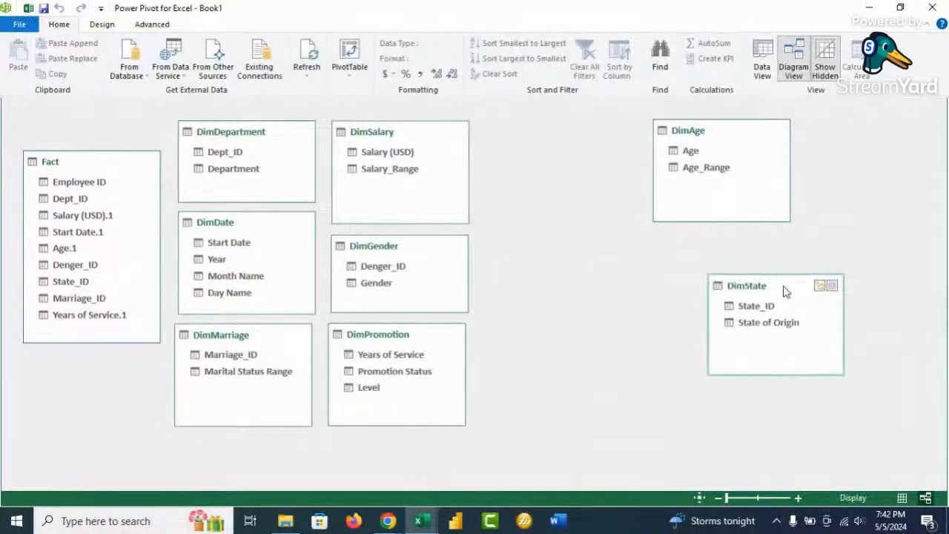
Step: Spread out the DimPromotion, DimGender, DimSalary, DimDepartment, DimMarriage and DimDate boxes to leave gaps for relationship lines
{"action": "left_click_drag", "start_coordinate": [393, 334], "coordinate": [509, 359]}
{"action": "left_click_drag", "start_coordinate": [426, 248], "coordinate": [530, 258]}
{"action": "left_click_drag", "start_coordinate": [421, 131], "coordinate": [499, 129]}
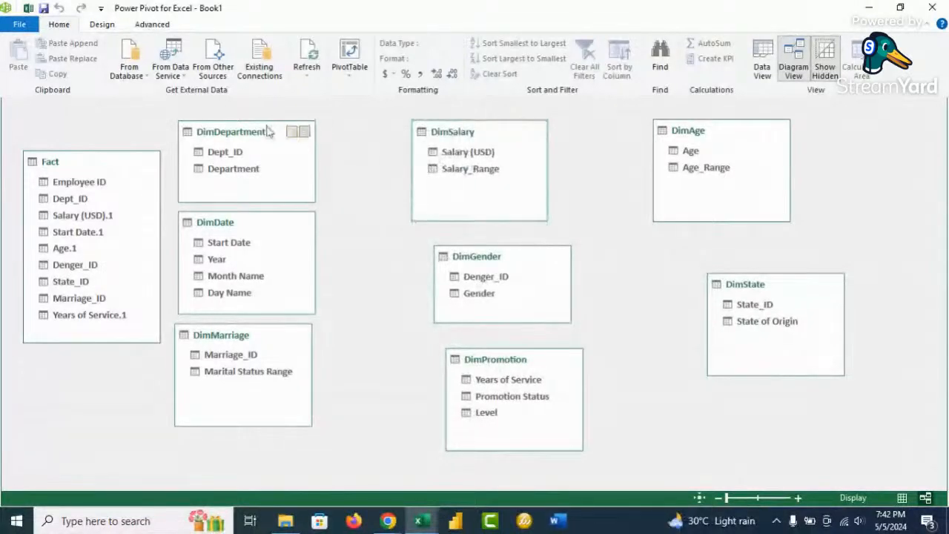
{"action": "left_click_drag", "start_coordinate": [269, 132], "coordinate": [306, 131]}
{"action": "left_click_drag", "start_coordinate": [244, 335], "coordinate": [269, 378]}
{"action": "left_click_drag", "start_coordinate": [260, 230], "coordinate": [293, 248]}
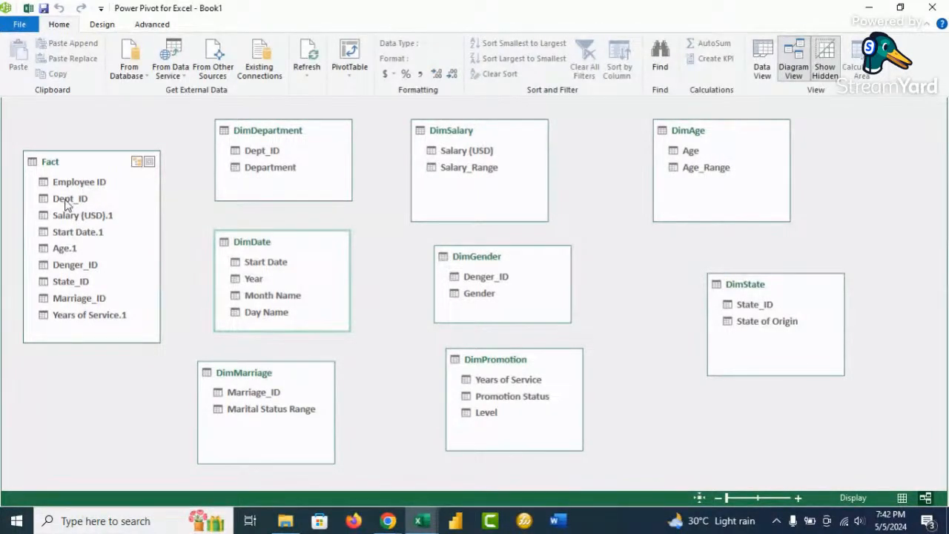
Step: Relate Fact's Dept_ID, Start Date.1 and Marriage_ID columns to the matching key columns in DimDepartment, DimDate and DimMarriage
{"action": "left_click_drag", "start_coordinate": [67, 204], "coordinate": [255, 151]}
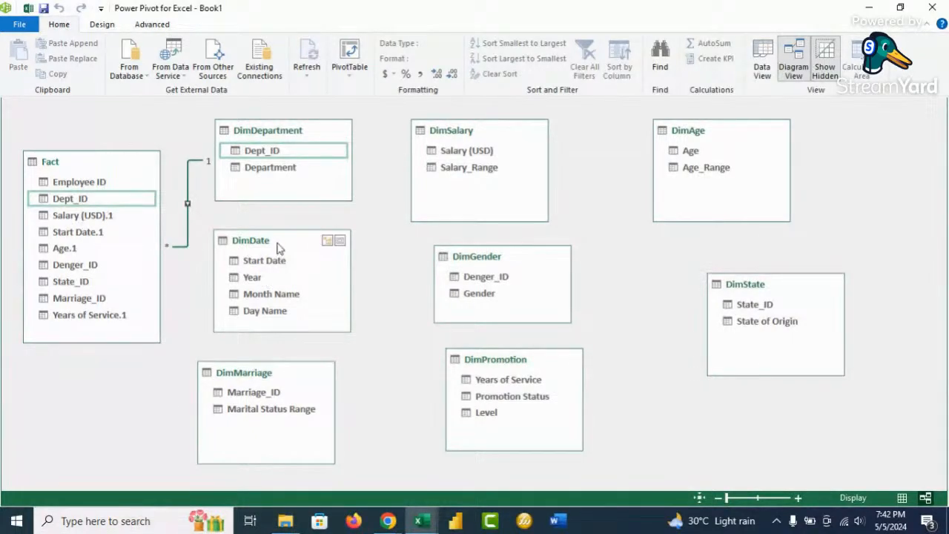
{"action": "mouse_move", "coordinate": [278, 248]}
{"action": "left_mouse_down"}
{"action": "mouse_move", "coordinate": [306, 245]}
{"action": "mouse_move", "coordinate": [289, 246]}
{"action": "left_mouse_up"}
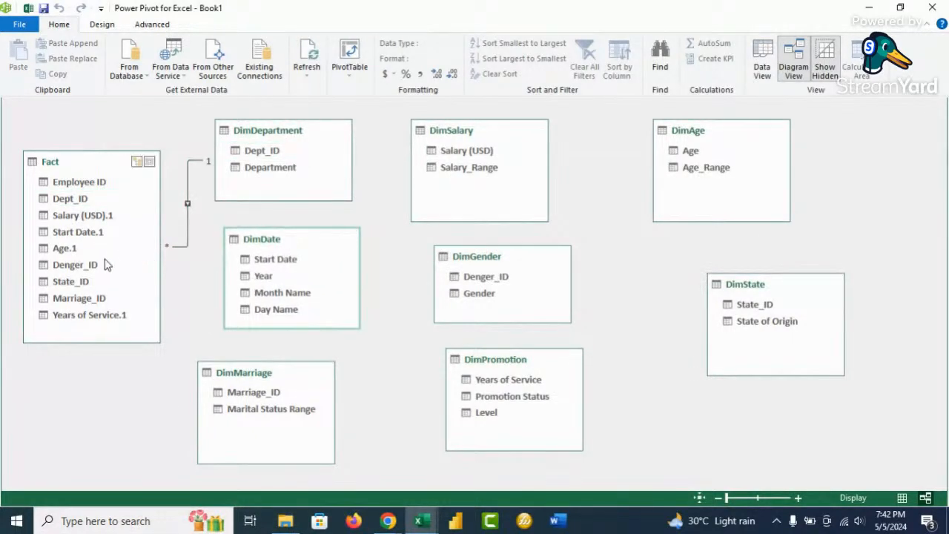
{"action": "left_click_drag", "start_coordinate": [85, 236], "coordinate": [266, 268]}
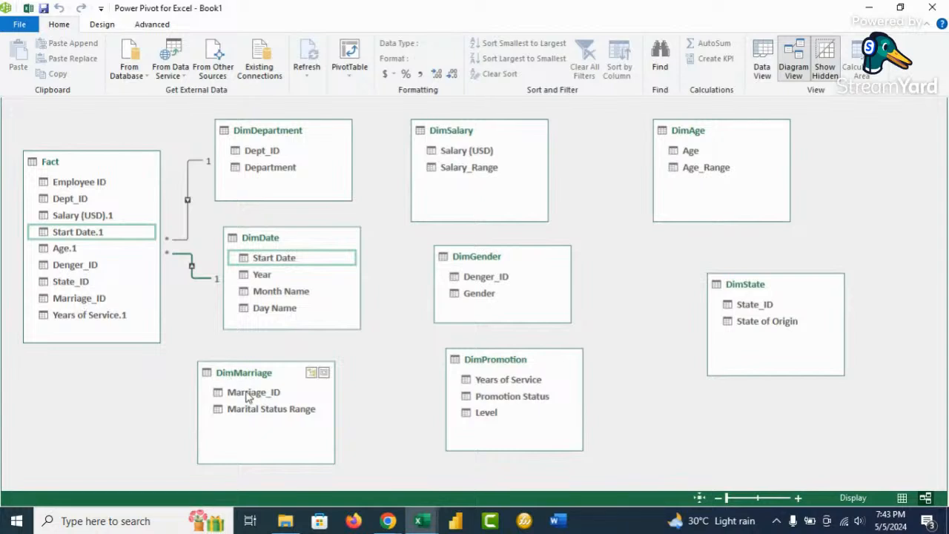
{"action": "left_click_drag", "start_coordinate": [248, 393], "coordinate": [100, 296]}
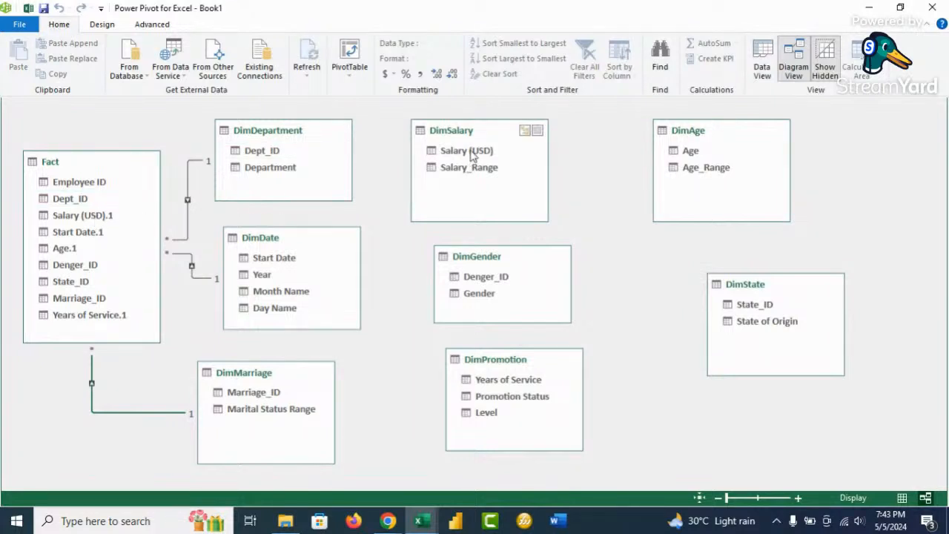
Step: Relate Fact to DimSalary, DimGender, DimPromotion, DimAge and DimState through the Salary (USD), Denger_ID, Years of Service, Age and State_ID columns
{"action": "left_click_drag", "start_coordinate": [467, 151], "coordinate": [97, 216]}
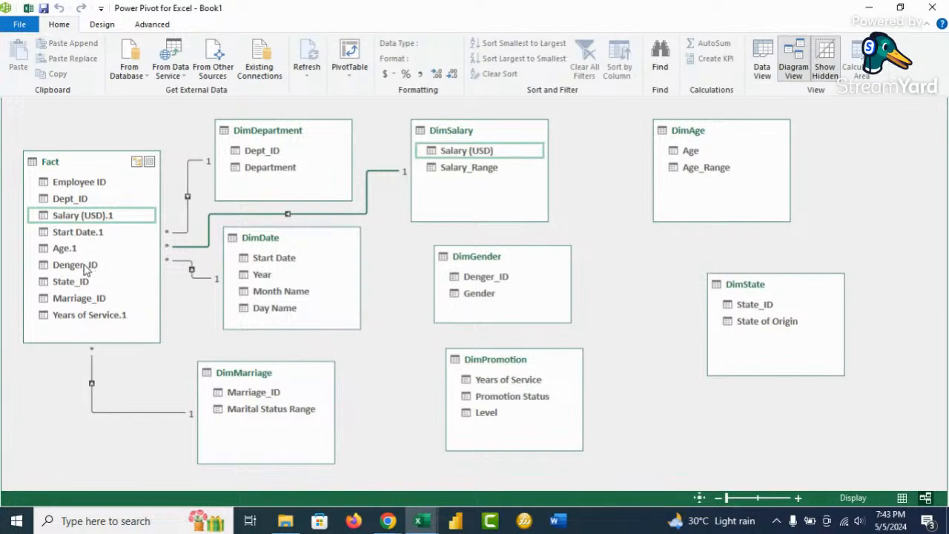
{"action": "left_click_drag", "start_coordinate": [85, 271], "coordinate": [489, 285]}
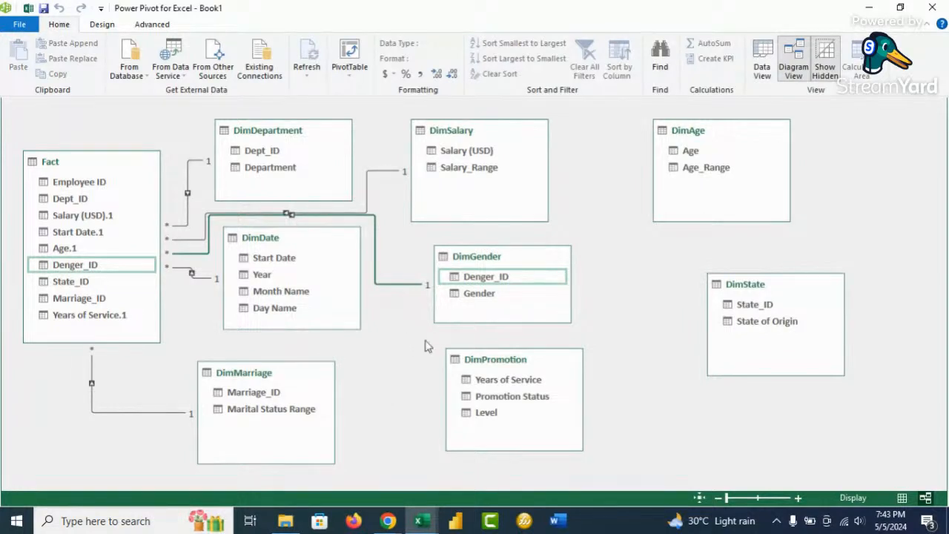
{"action": "left_click_drag", "start_coordinate": [519, 384], "coordinate": [112, 315]}
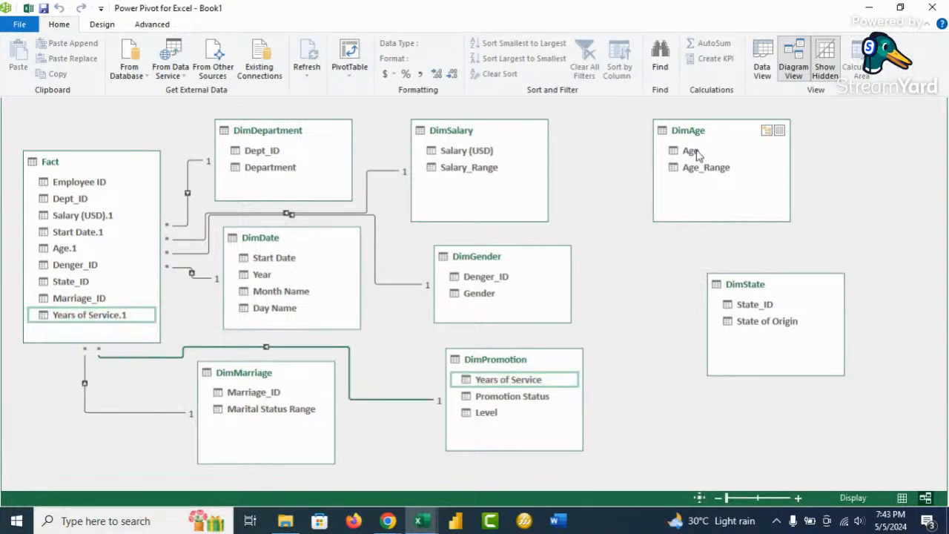
{"action": "left_click_drag", "start_coordinate": [695, 153], "coordinate": [68, 249]}
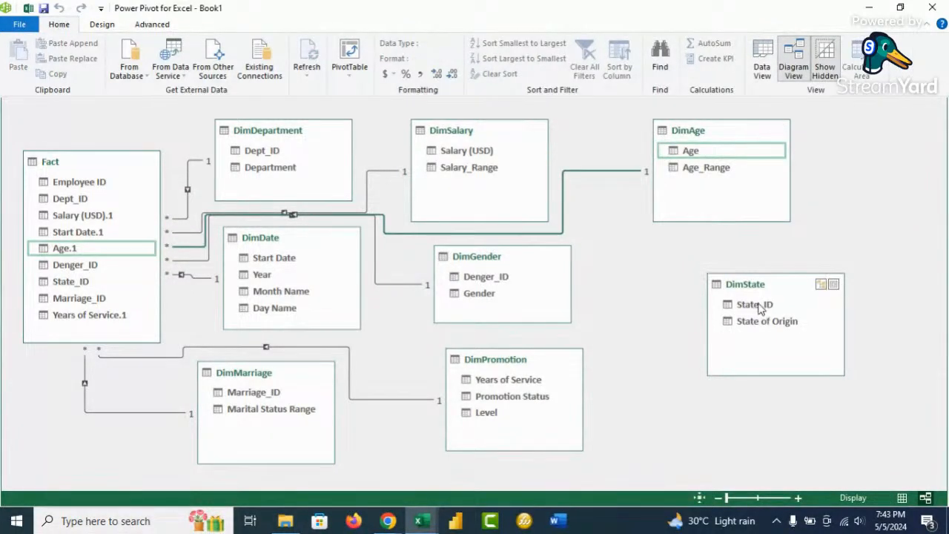
{"action": "left_click_drag", "start_coordinate": [760, 311], "coordinate": [80, 280]}
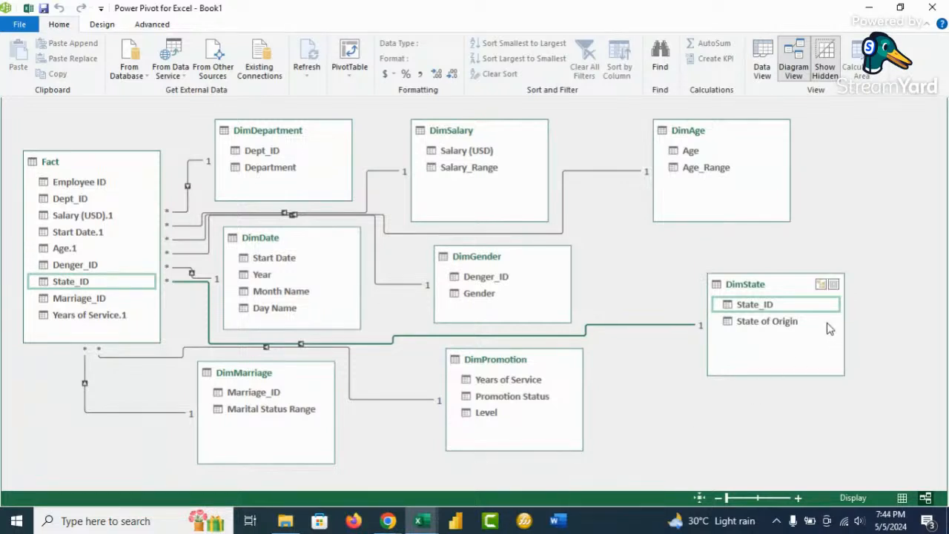
Step: Reposition the related dimension boxes farther apart, moving DimDate and DimMarriage slightly, so the relationship lines are easier to follow
{"action": "left_click_drag", "start_coordinate": [734, 134], "coordinate": [782, 135]}
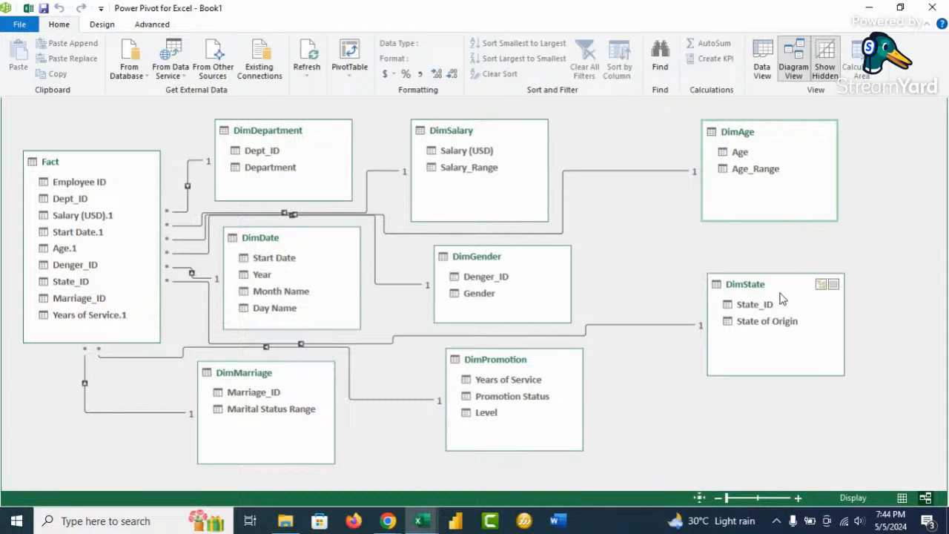
{"action": "left_click_drag", "start_coordinate": [785, 290], "coordinate": [826, 283]}
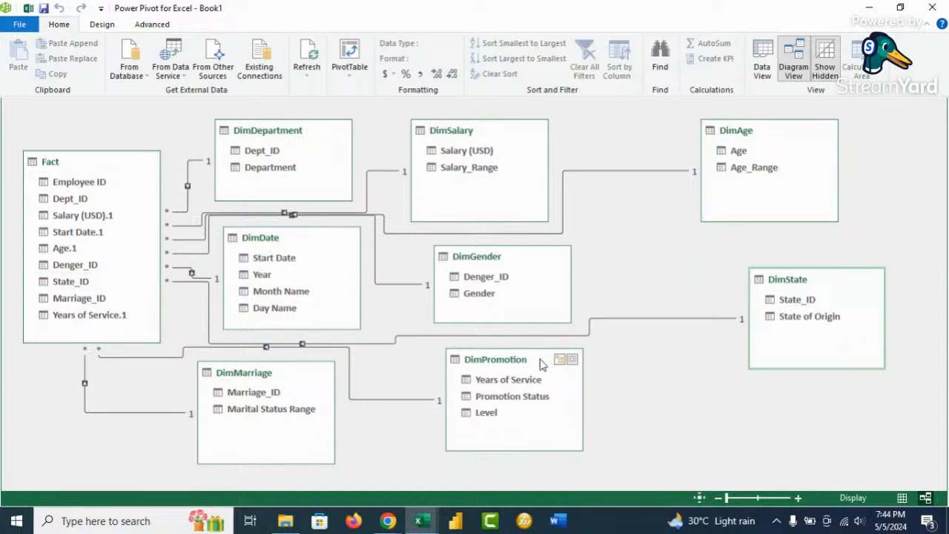
{"action": "left_click_drag", "start_coordinate": [540, 363], "coordinate": [621, 372]}
{"action": "left_click_drag", "start_coordinate": [514, 256], "coordinate": [529, 263]}
{"action": "left_click_drag", "start_coordinate": [505, 130], "coordinate": [535, 132]}
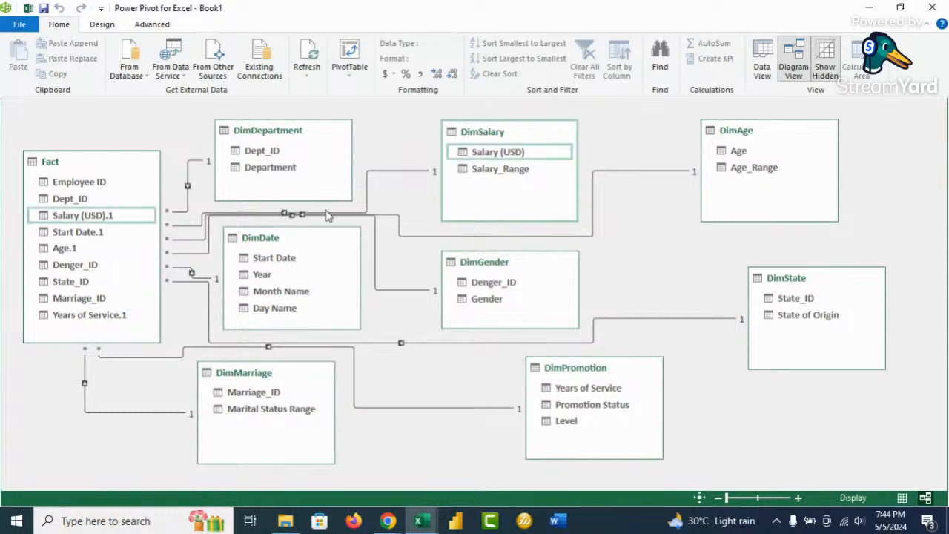
{"action": "left_click_drag", "start_coordinate": [313, 242], "coordinate": [306, 247]}
{"action": "left_click_drag", "start_coordinate": [295, 388], "coordinate": [285, 408]}
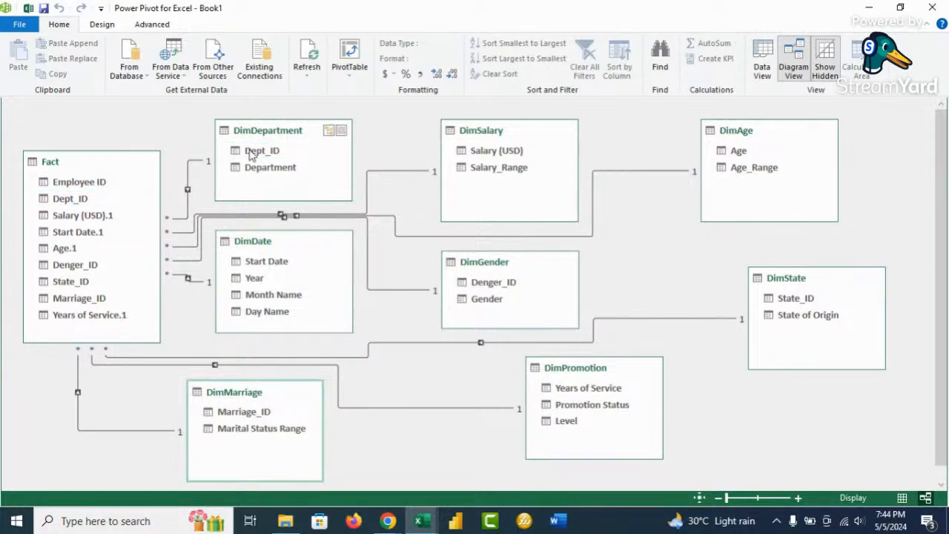
Step: Show the Fact table in Data View and start a measure definition named Employees in its formula
{"action": "left_click", "coordinate": [764, 68]}
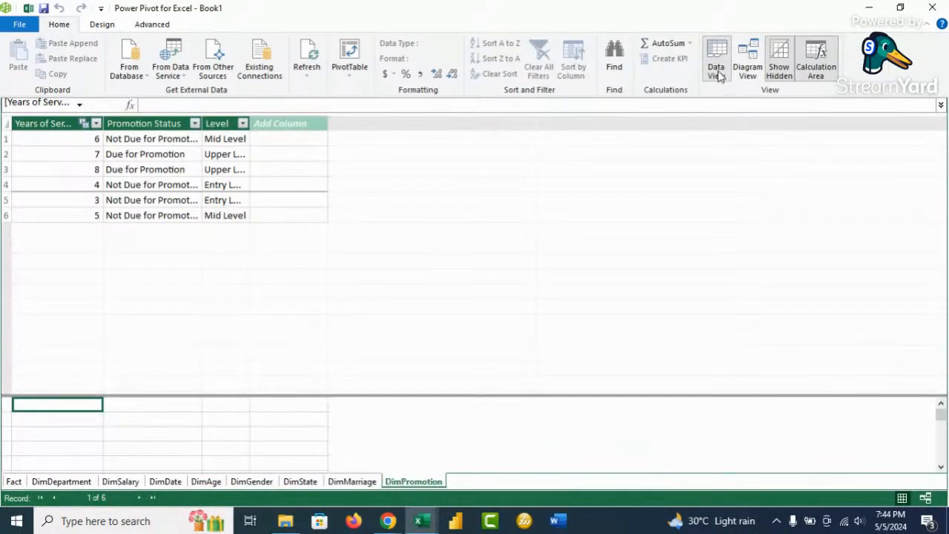
{"action": "left_click", "coordinate": [15, 482]}
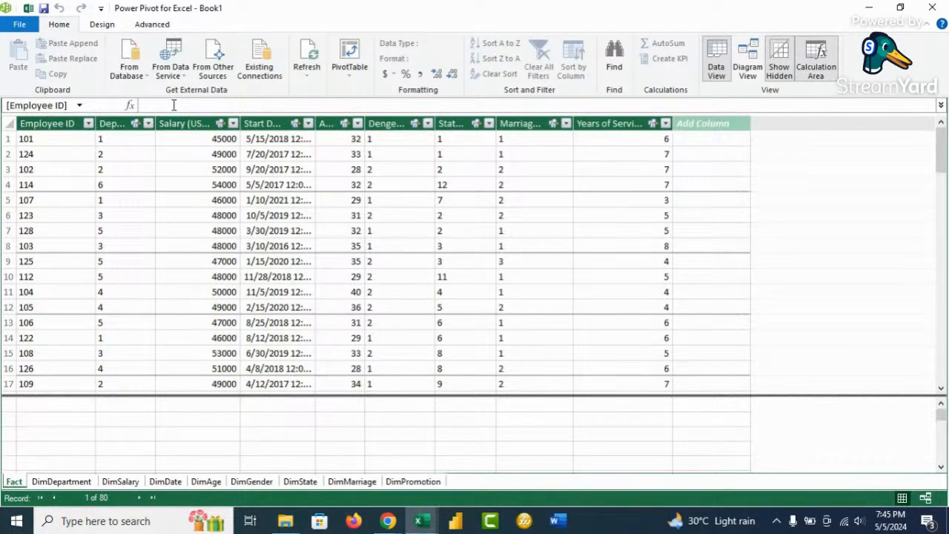
{"action": "left_click", "coordinate": [173, 105]}
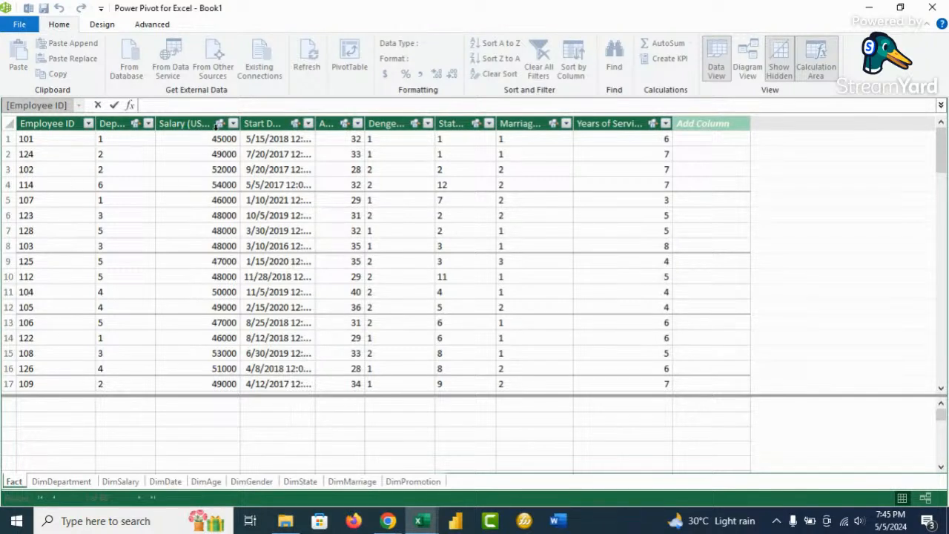
{"action": "type", "text": "Emp"}
{"action": "key", "text": "BackSpace"}
{"action": "key", "text": "BackSpace"}
{"action": "key", "text": "BackSpace"}
{"action": "type", "text": "="}
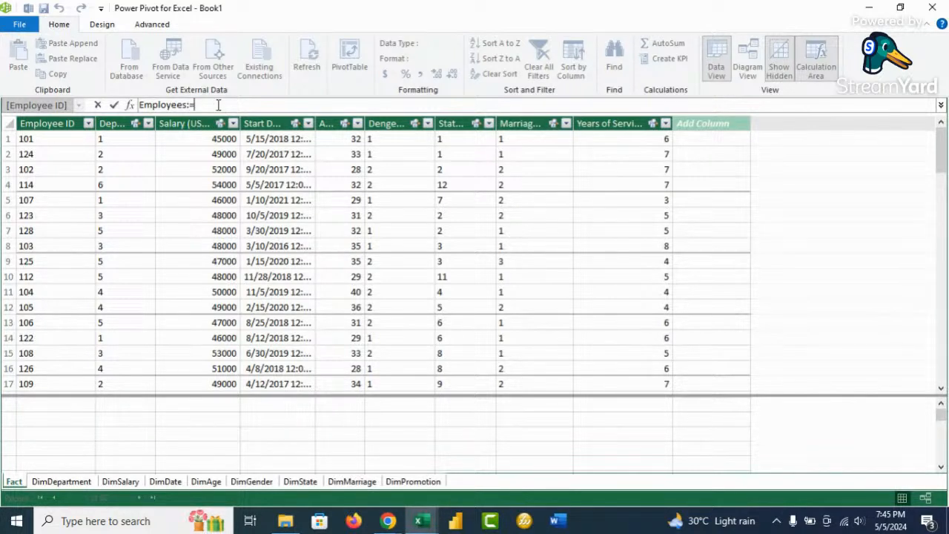
Step: Complete the Employees measure as DISTINCTCOUNT('Fact'[Employee ID]) and commit it
{"action": "type", "text": "di"}
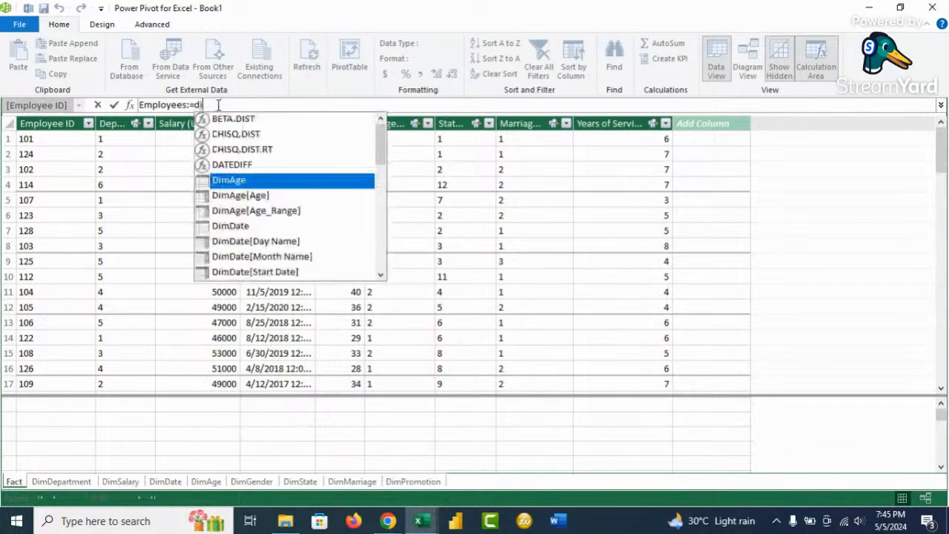
{"action": "type", "text": "s"}
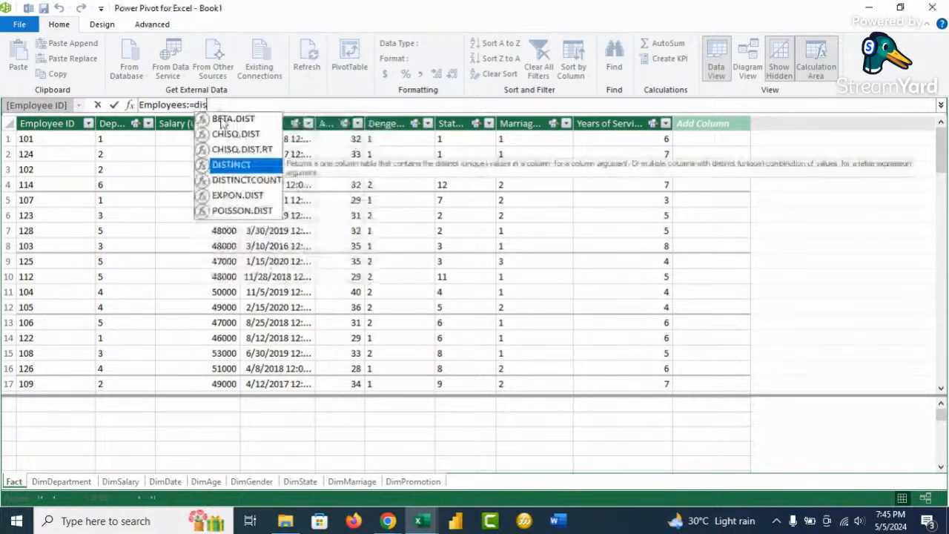
{"action": "left_click", "coordinate": [252, 180]}
{"action": "double_click", "coordinate": [252, 180]}
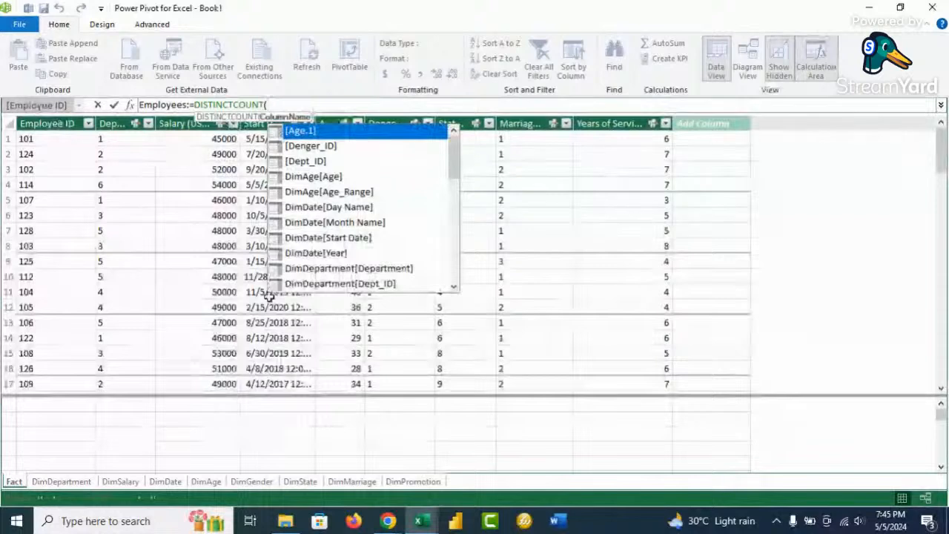
{"action": "type", "text": "em"}
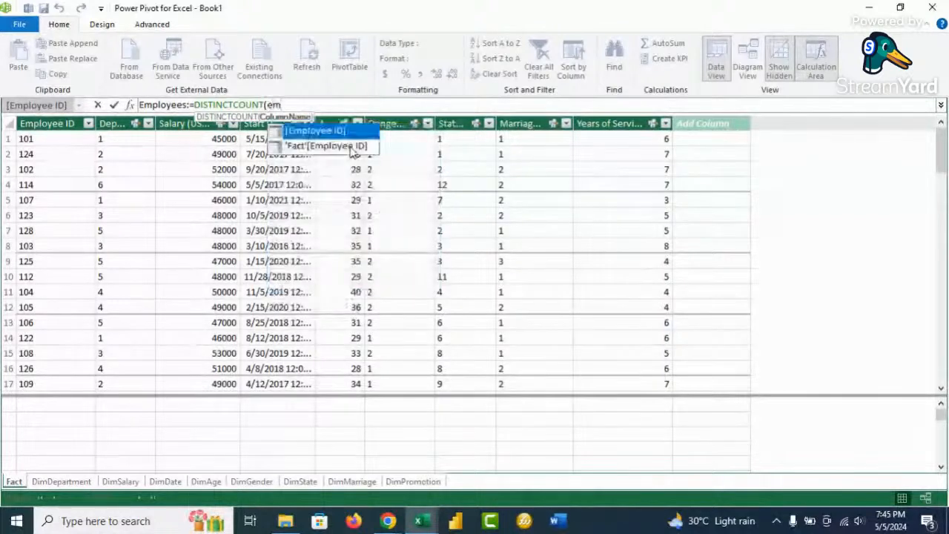
{"action": "left_click", "coordinate": [326, 151]}
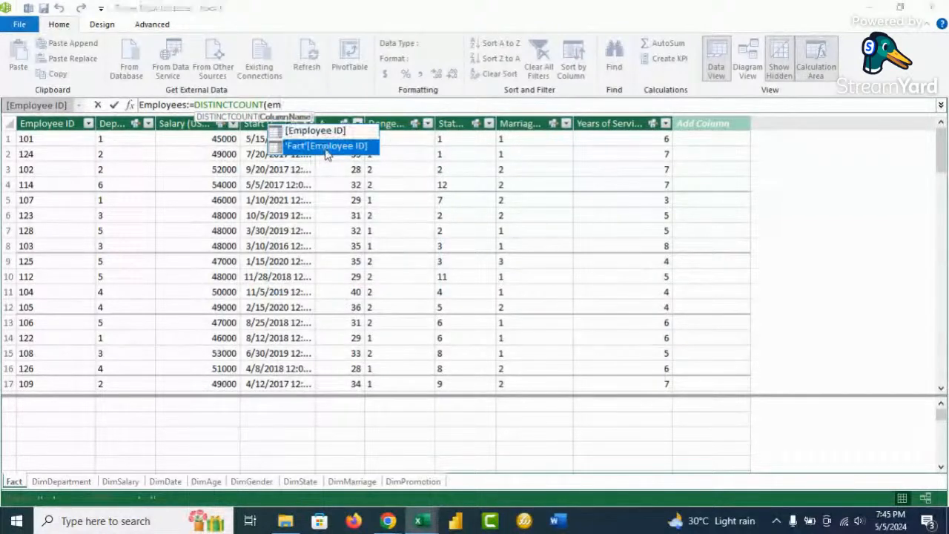
{"action": "double_click", "coordinate": [327, 151]}
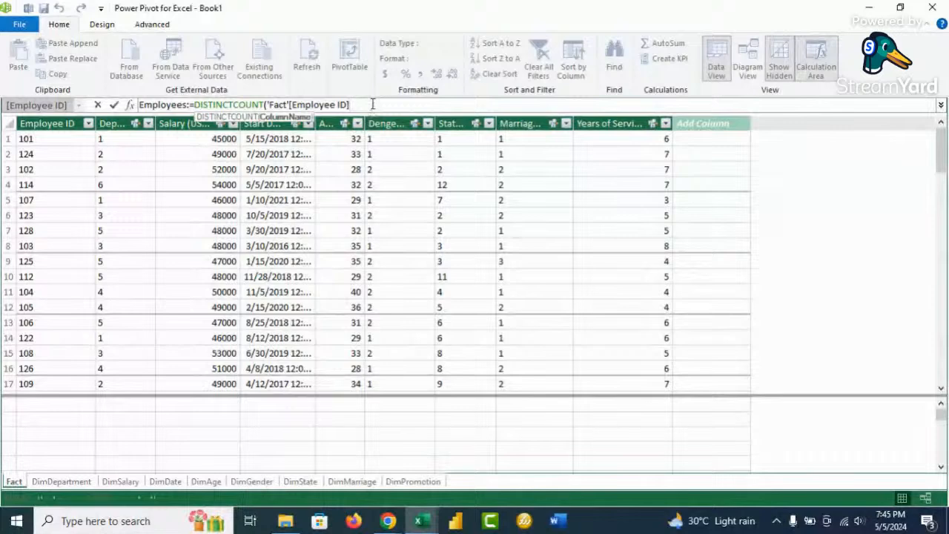
{"action": "type", "text": ")"}
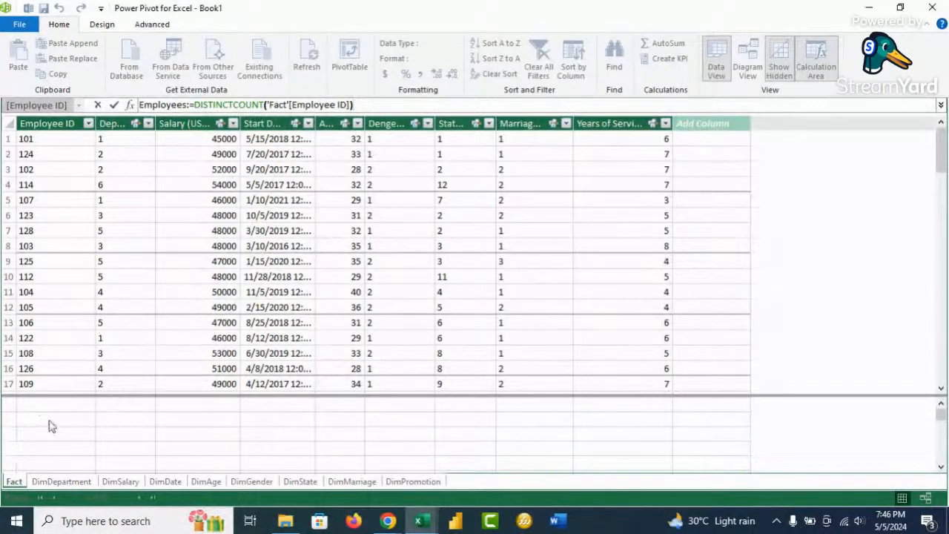
{"action": "left_click", "coordinate": [364, 106]}
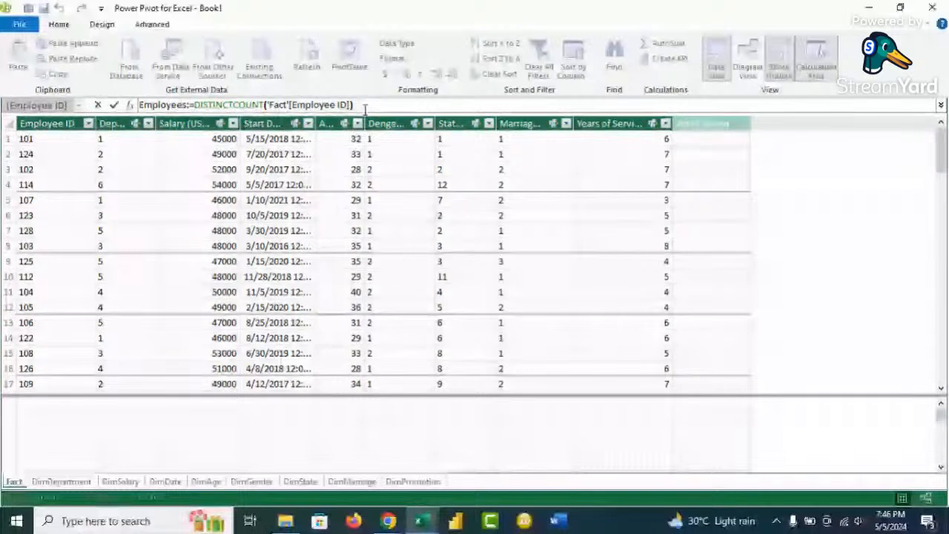
{"action": "key", "text": "Return"}
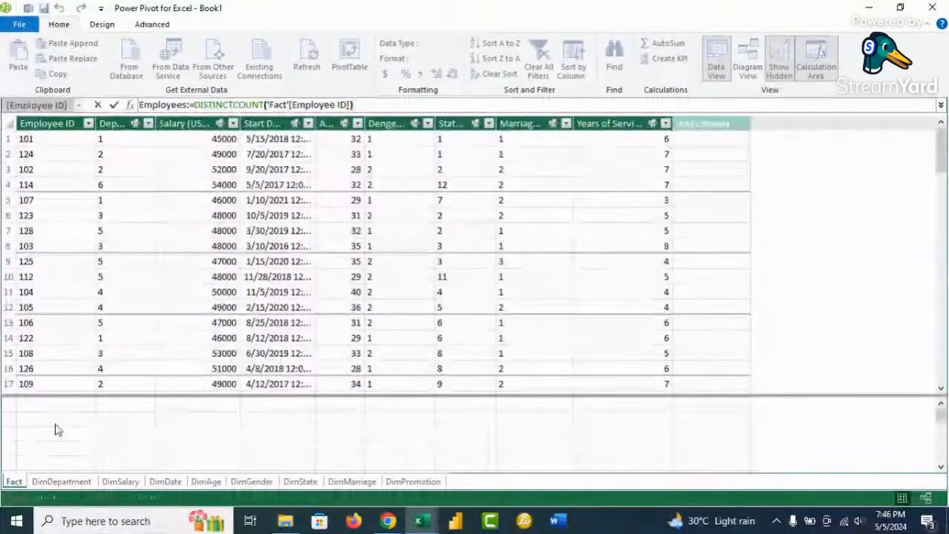
Step: Enter the measure =DISTINCTCOUNT('Fact'[Employee ID]) in the second calculation-area cell below the Employee ID column
{"action": "left_click", "coordinate": [58, 422]}
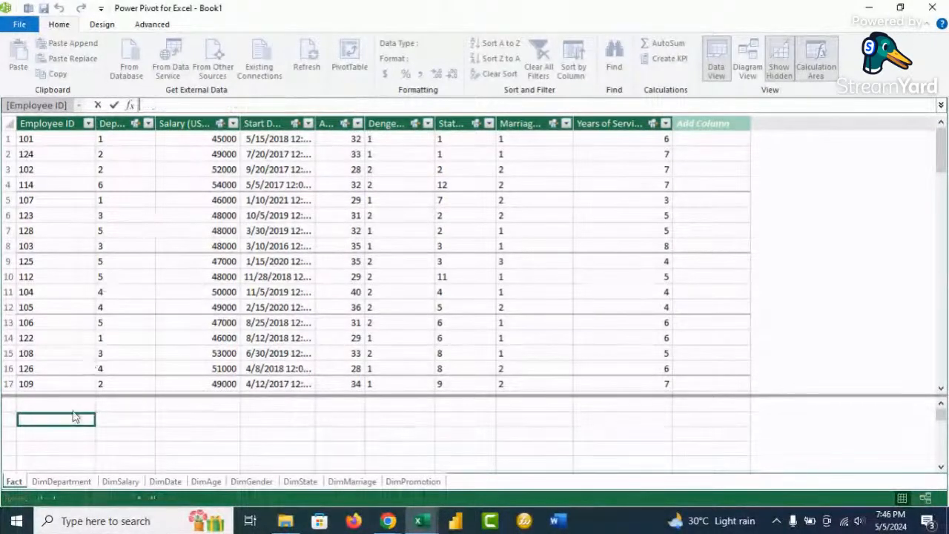
{"action": "left_click", "coordinate": [148, 418]}
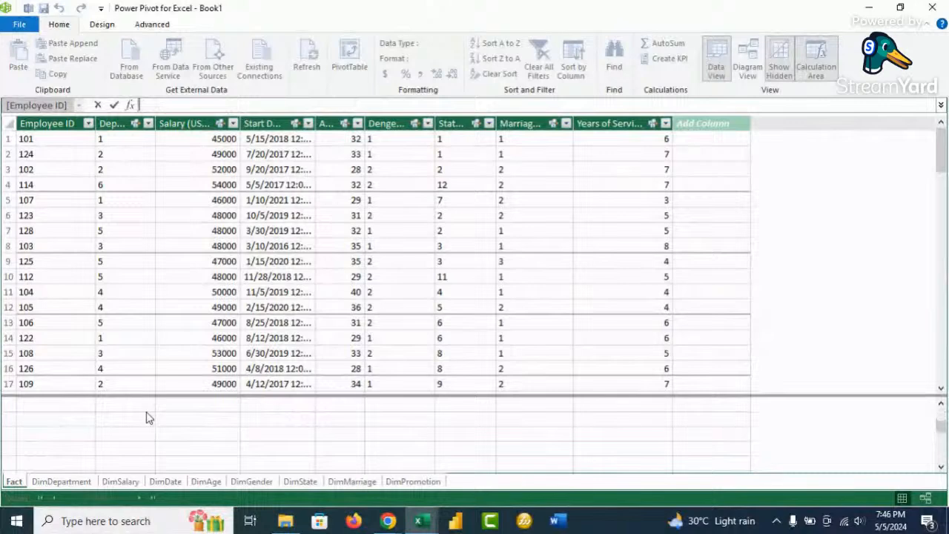
{"action": "left_click", "coordinate": [75, 418]}
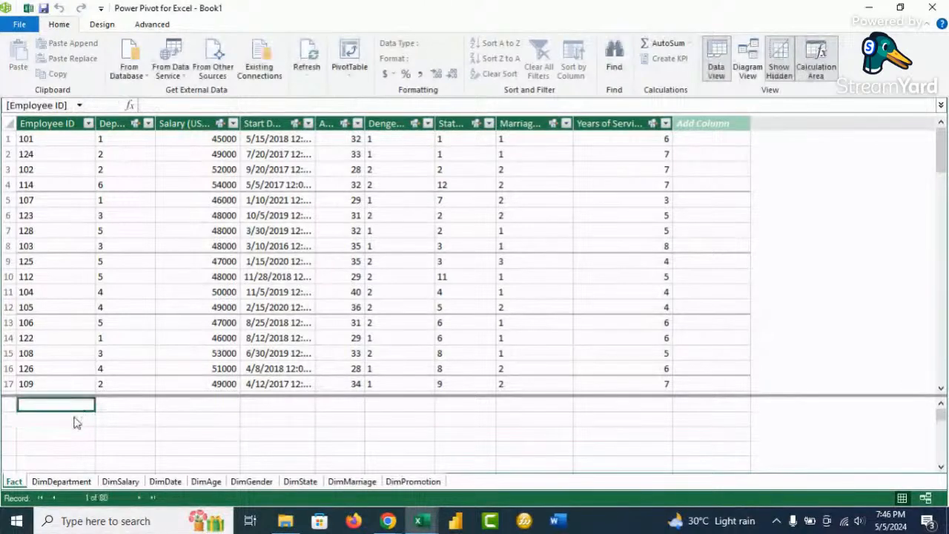
{"action": "left_click", "coordinate": [217, 105]}
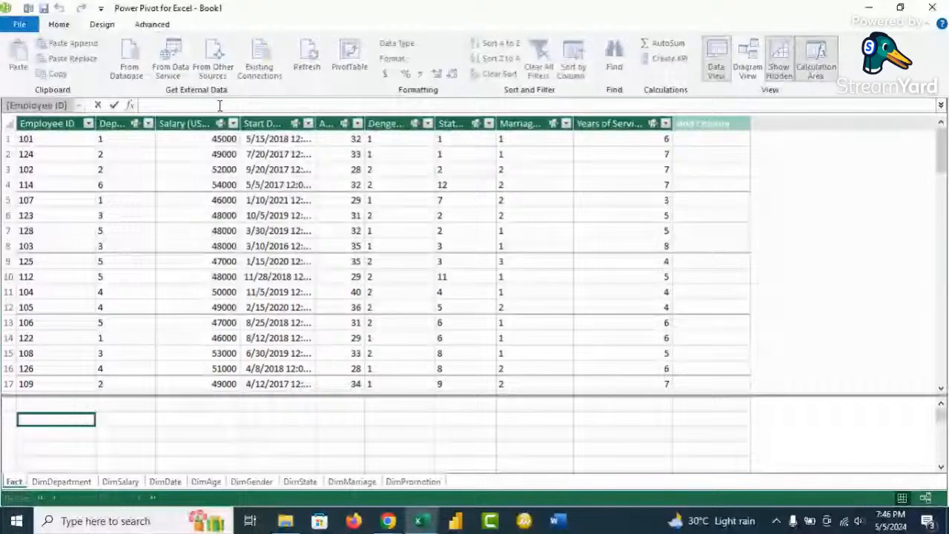
{"action": "type", "text": "=dis"}
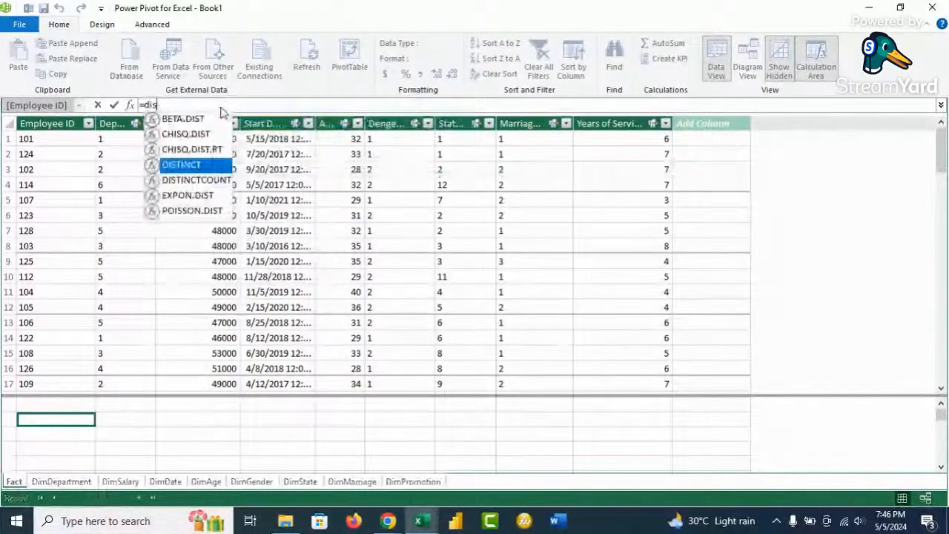
{"action": "double_click", "coordinate": [208, 179]}
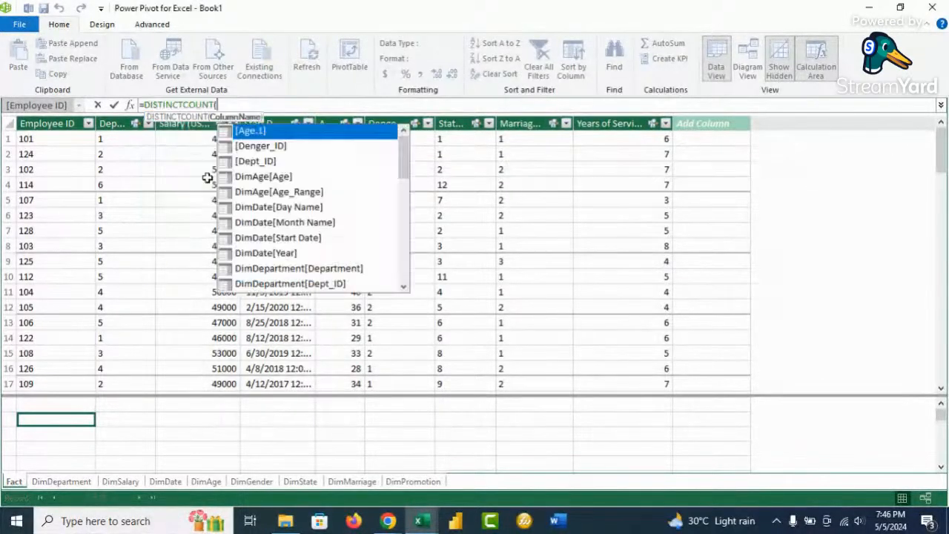
{"action": "type", "text": "em"}
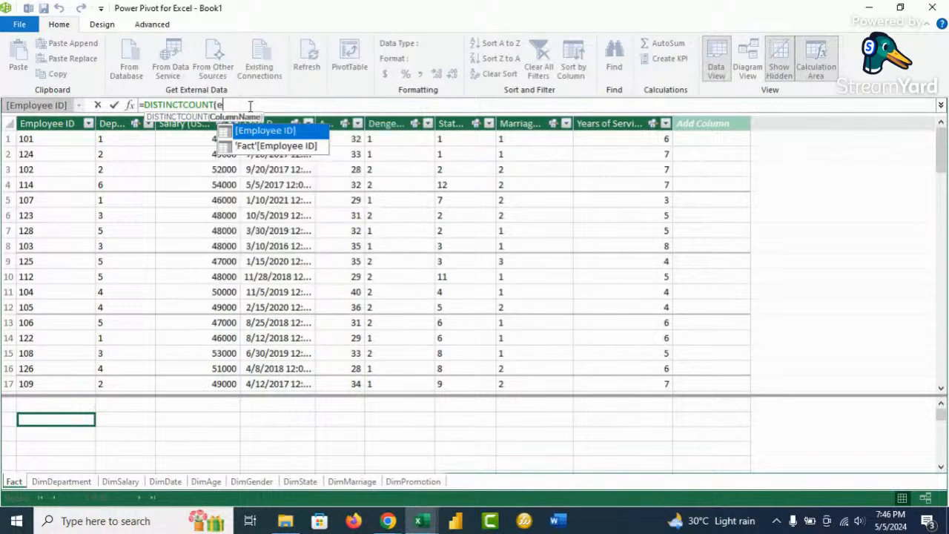
{"action": "double_click", "coordinate": [278, 146]}
{"action": "type", "text": ")"}
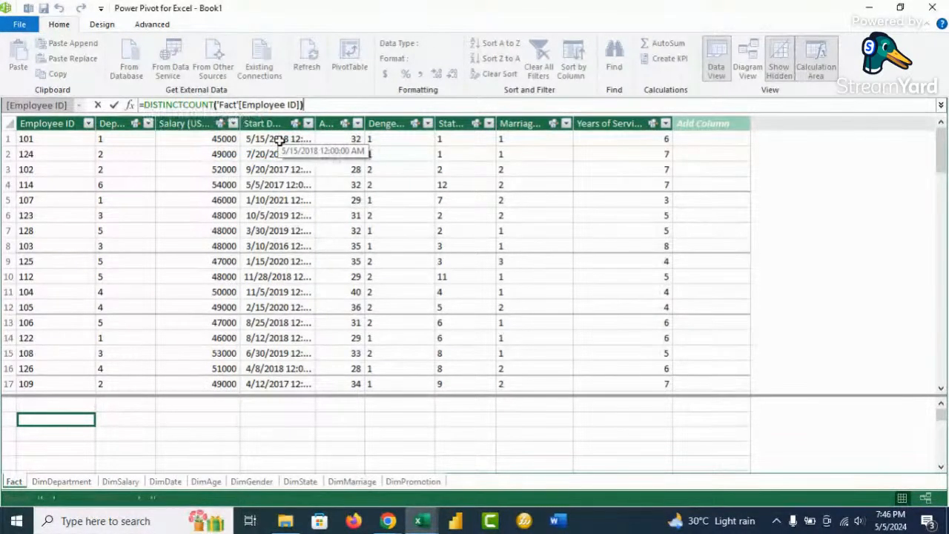
{"action": "key", "text": "Return"}
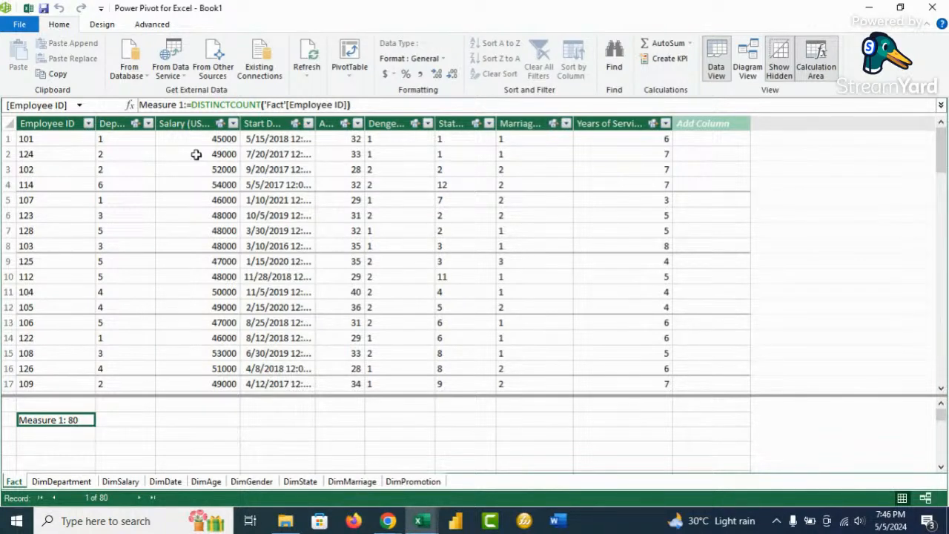
Step: Rename the new distinct-count measure as Employees within its formula
{"action": "left_click", "coordinate": [183, 105]}
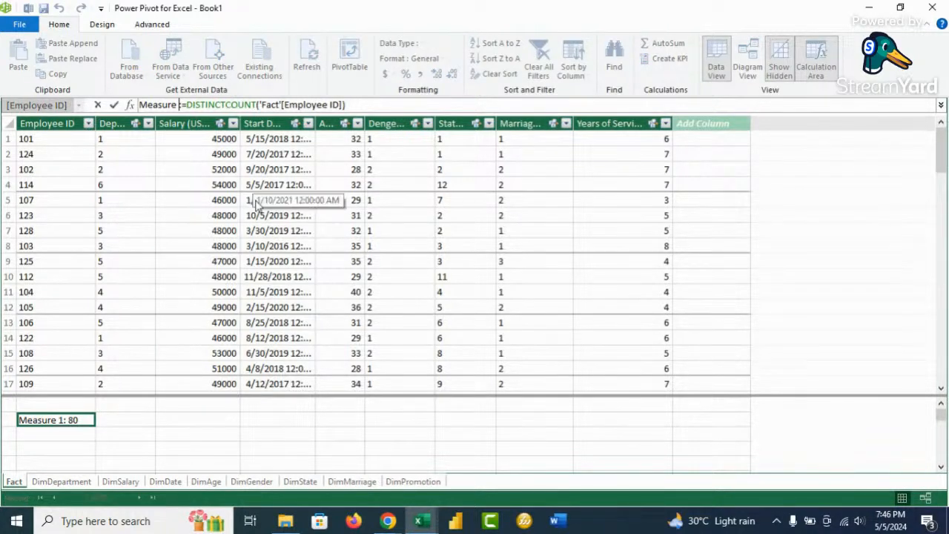
{"action": "key", "text": "BackSpace"}
{"action": "key", "text": "BackSpace"}
{"action": "key", "text": "BackSpace"}
{"action": "key", "text": "BackSpace"}
{"action": "key", "text": "BackSpace"}
{"action": "key", "text": "BackSpace"}
{"action": "key", "text": "BackSpace"}
{"action": "key", "text": "BackSpace"}
{"action": "key", "text": "BackSpace"}
{"action": "type", "text": "Empl"}
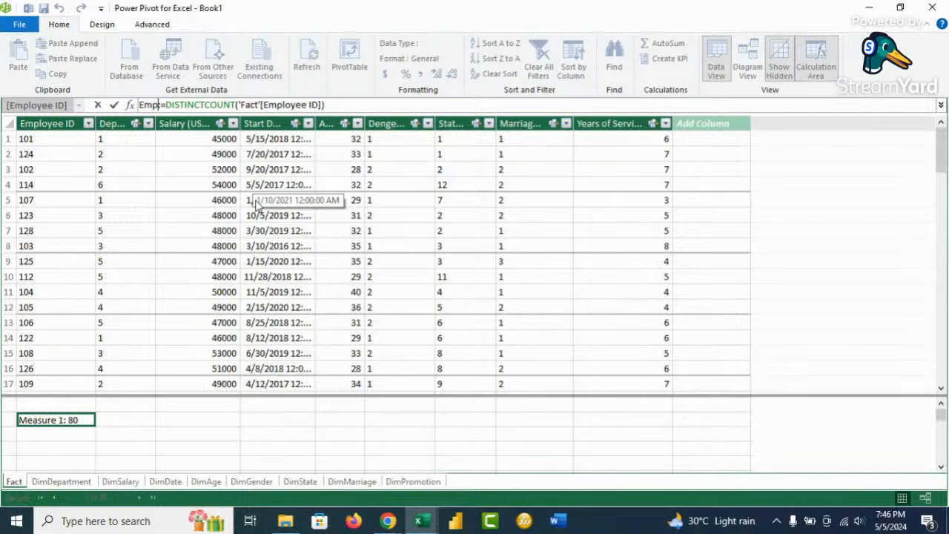
{"action": "type", "text": "oyee"}
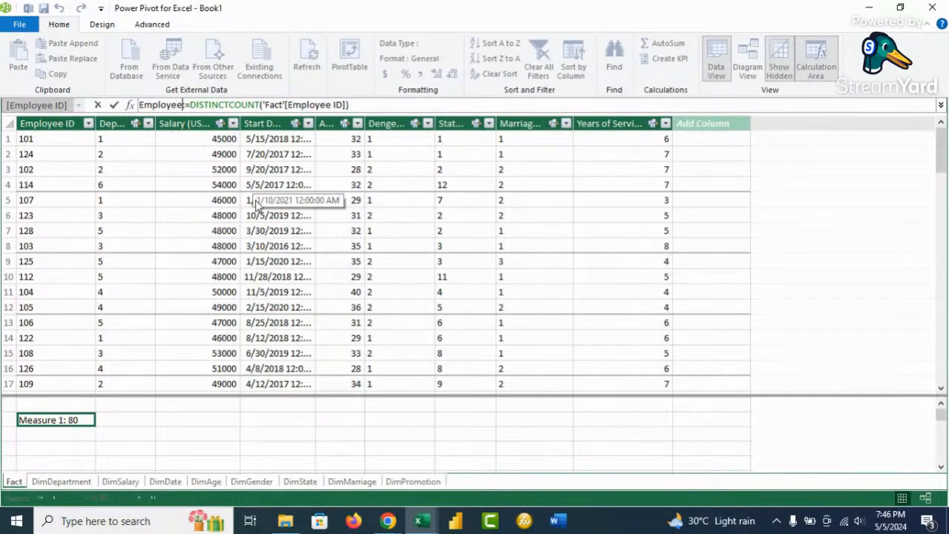
{"action": "type", "text": "s"}
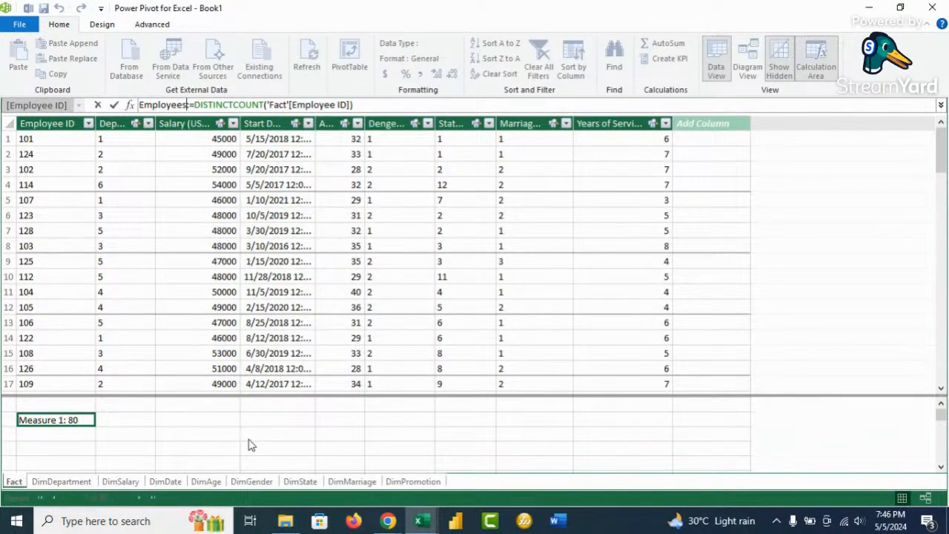
{"action": "key", "text": "Return"}
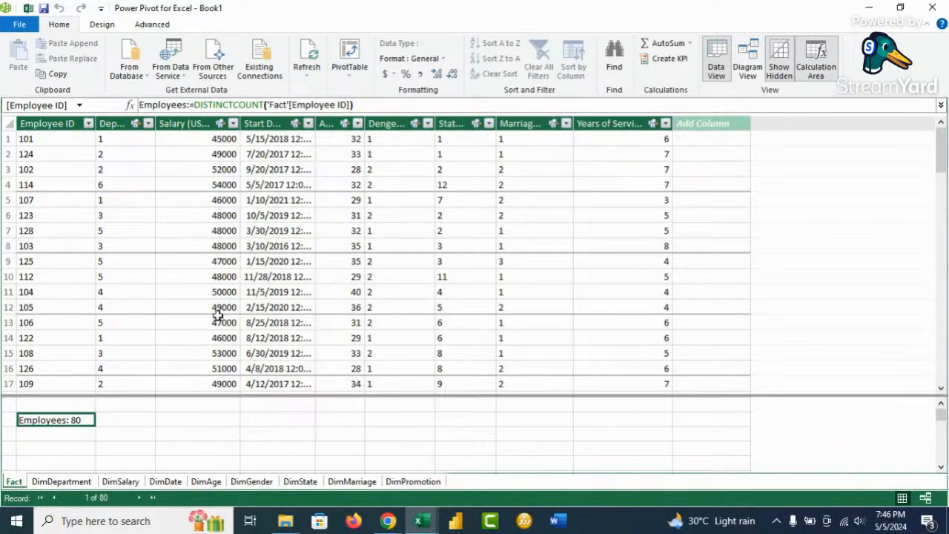
Step: Save the workbook as Book1 in Documents and show the Fact worksheet
{"action": "left_click", "coordinate": [43, 8]}
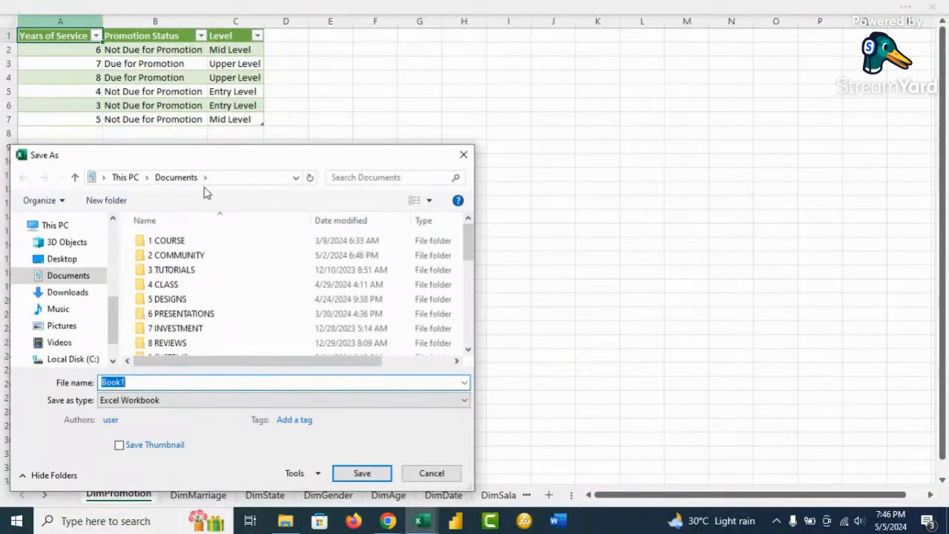
{"action": "left_click", "coordinate": [369, 474]}
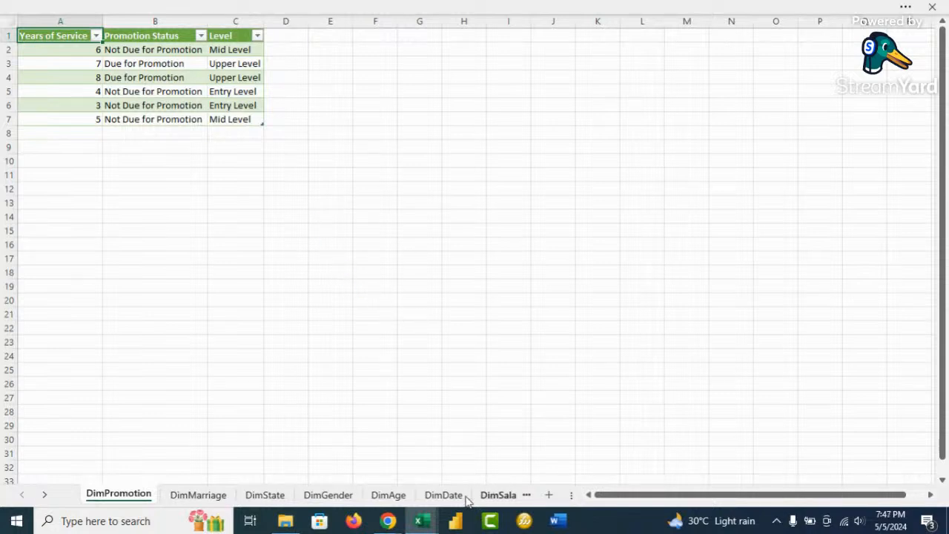
{"action": "left_click", "coordinate": [44, 495]}
{"action": "left_click", "coordinate": [44, 494]}
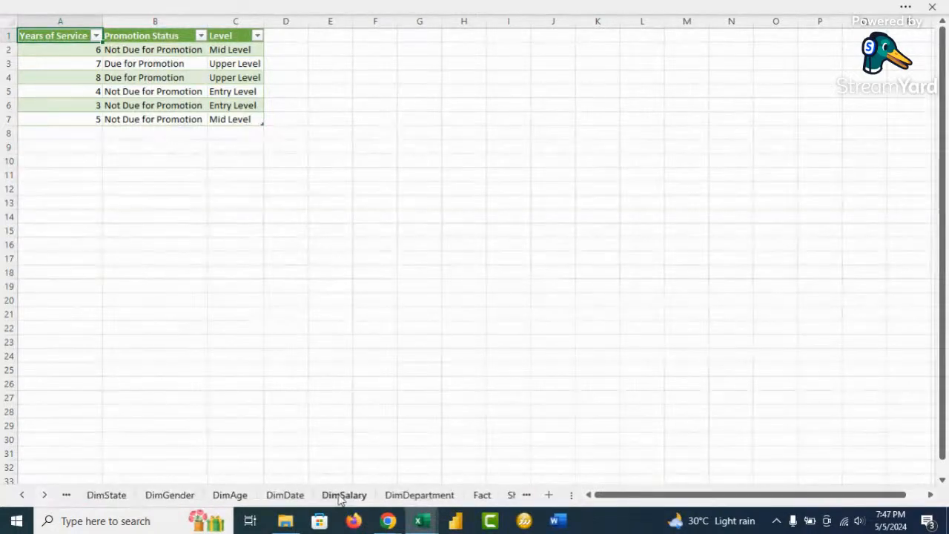
{"action": "left_click", "coordinate": [481, 494]}
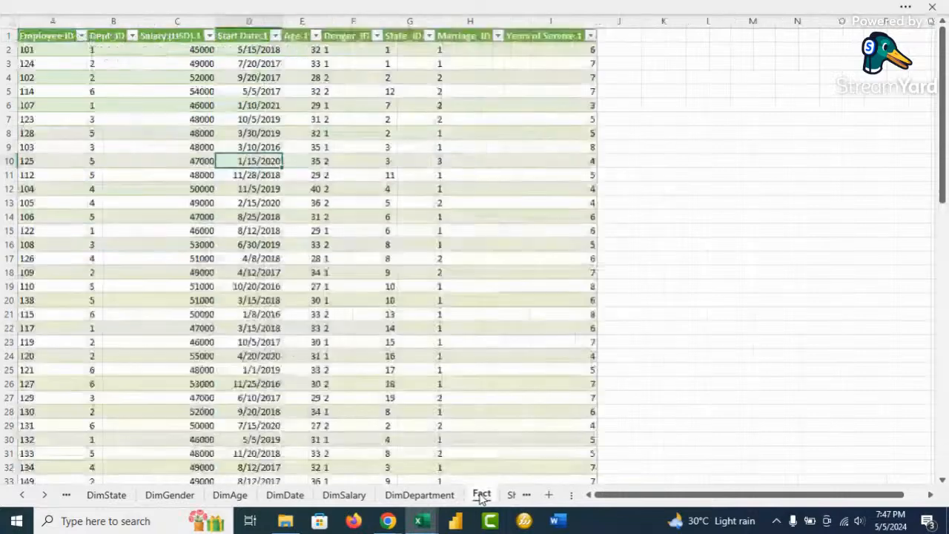
Step: Insert a PivotTable from the Data Model on a new worksheet
{"action": "left_click", "coordinate": [82, 6]}
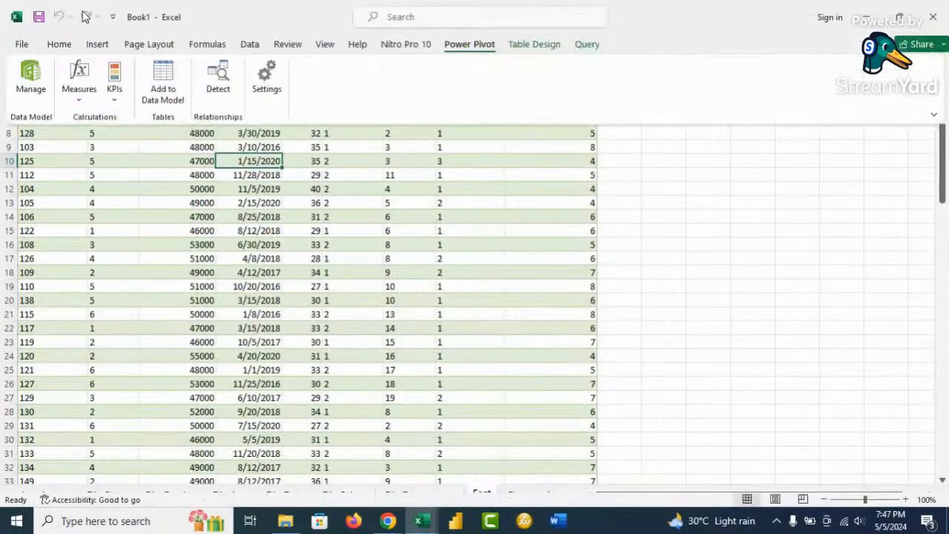
{"action": "left_click", "coordinate": [97, 45]}
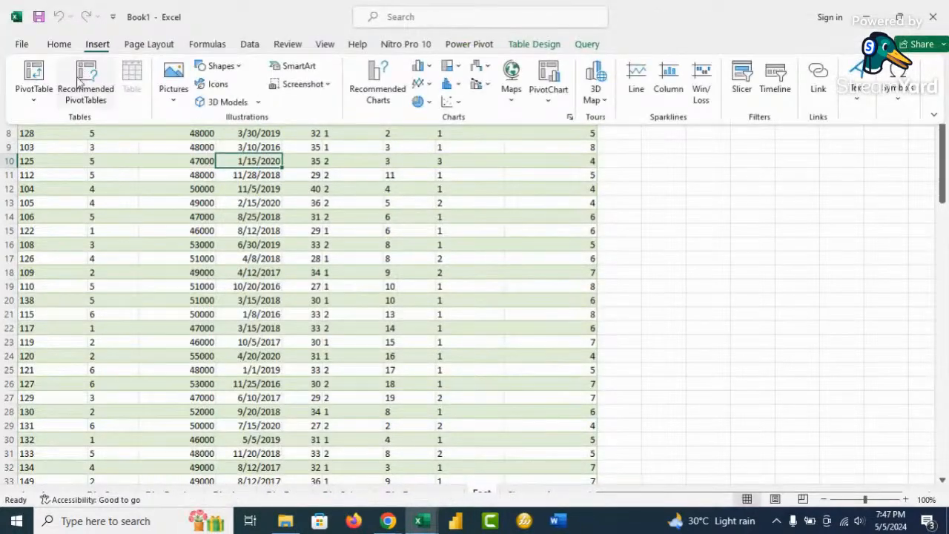
{"action": "left_click", "coordinate": [34, 103]}
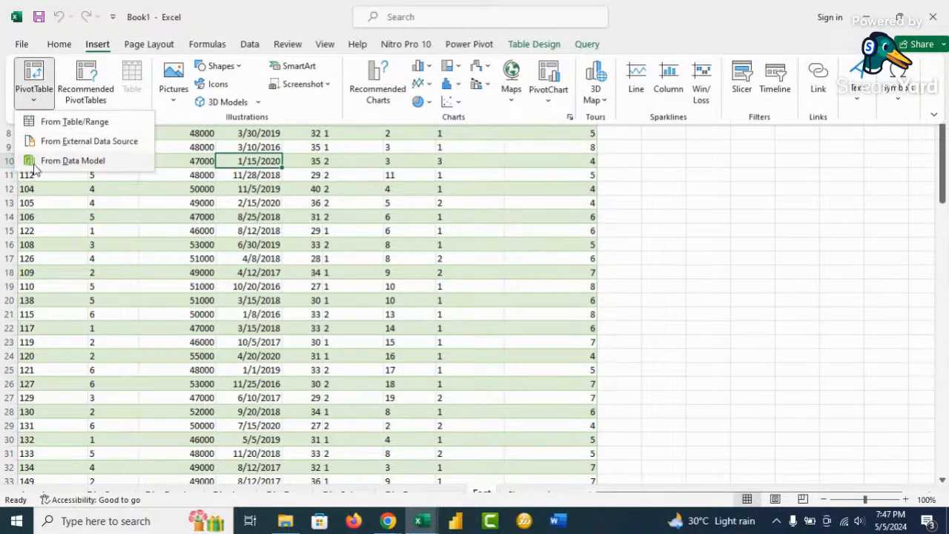
{"action": "left_click", "coordinate": [86, 164]}
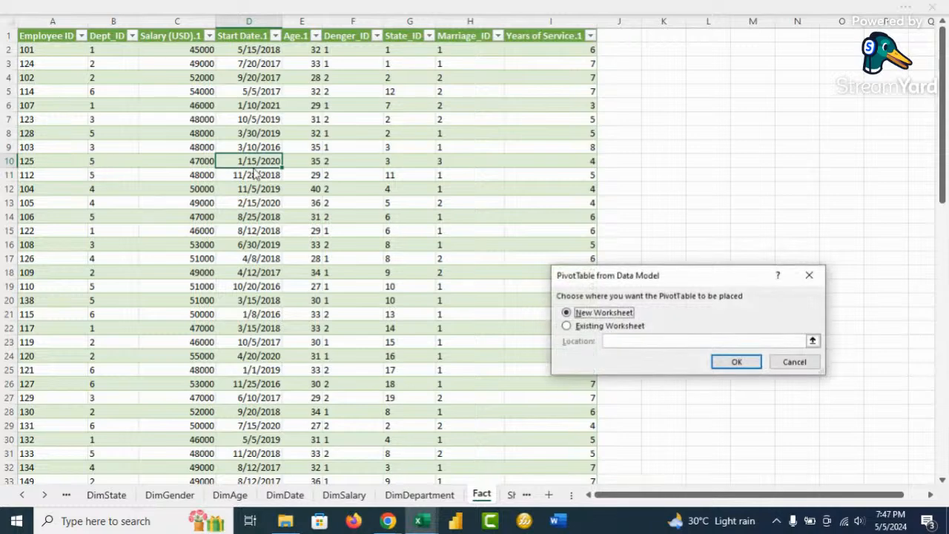
{"action": "left_click", "coordinate": [748, 364]}
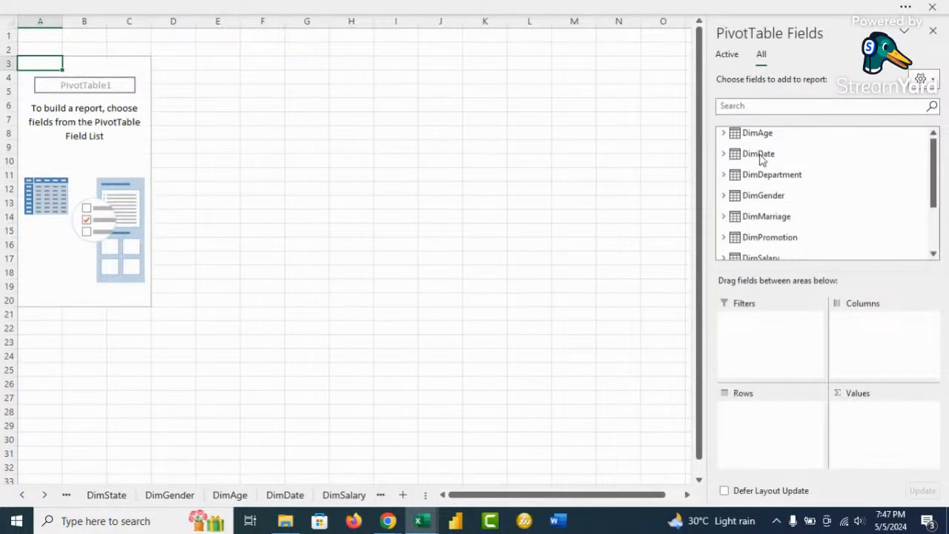
Step: Add the Employees measure from the Fact table to the PivotTable's values
{"action": "scroll", "coordinate": [749, 238], "scroll_direction": "down", "scroll_amount": 2}
{"action": "scroll", "coordinate": [748, 241], "scroll_direction": "up", "scroll_amount": 2}
{"action": "scroll", "coordinate": [749, 170], "scroll_direction": "down", "scroll_amount": 2}
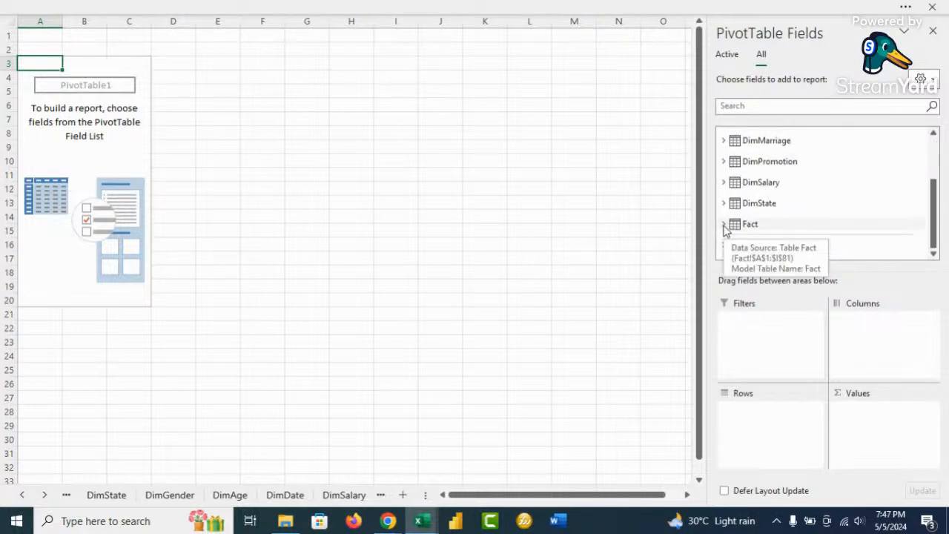
{"action": "left_click", "coordinate": [724, 226]}
{"action": "scroll", "coordinate": [760, 212], "scroll_direction": "down", "scroll_amount": 3}
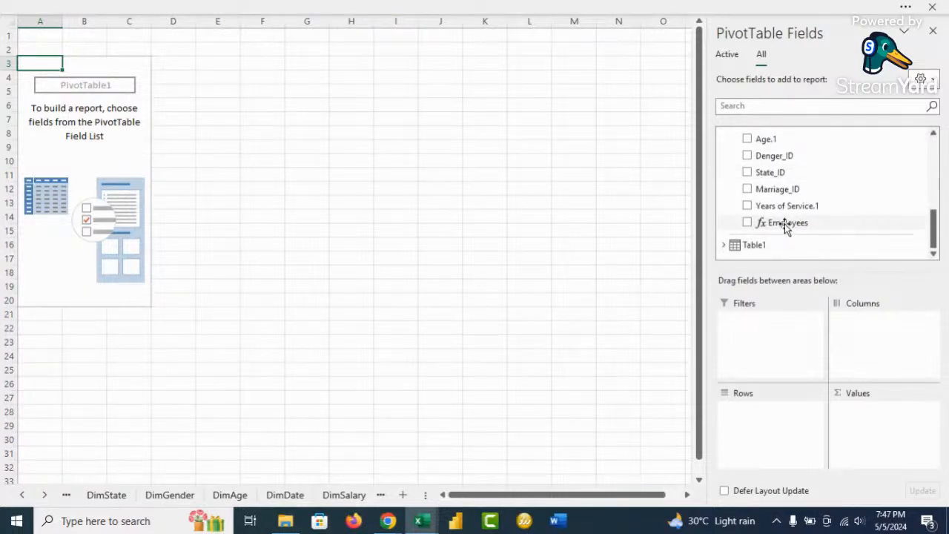
{"action": "left_click_drag", "start_coordinate": [786, 226], "coordinate": [888, 428]}
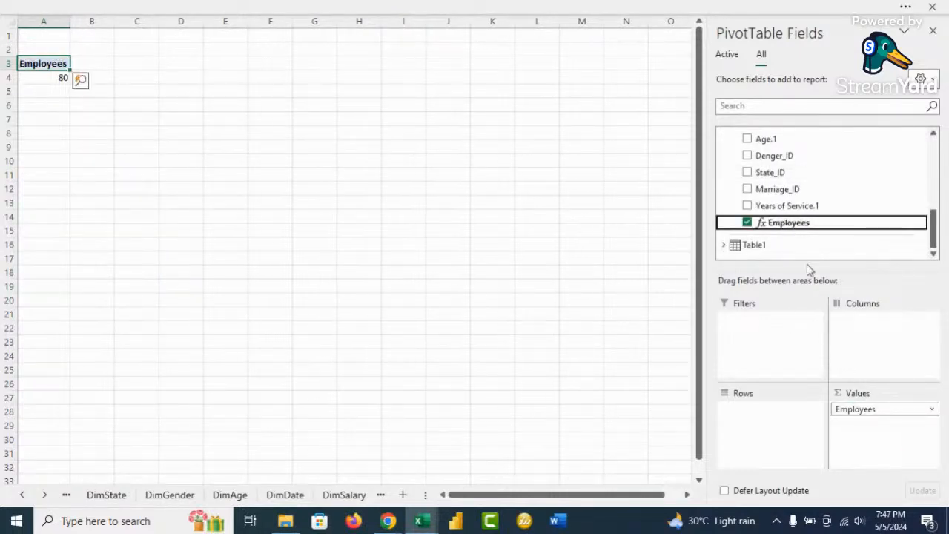
Step: Break the employee count down by Promotion Status from DimPromotion, placed in the PivotTable's rows
{"action": "scroll", "coordinate": [780, 211], "scroll_direction": "up", "scroll_amount": 6}
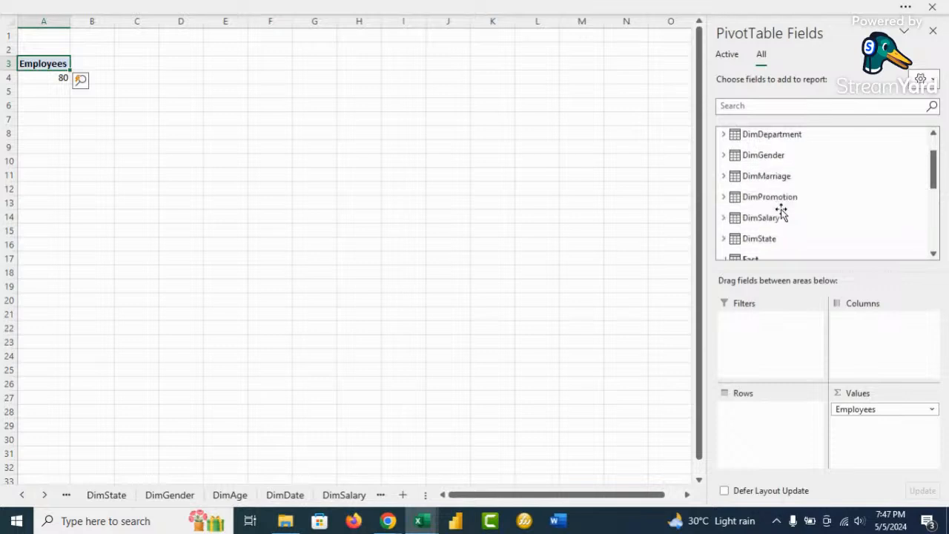
{"action": "scroll", "coordinate": [771, 215], "scroll_direction": "down", "scroll_amount": 4}
{"action": "scroll", "coordinate": [760, 178], "scroll_direction": "up", "scroll_amount": 1}
{"action": "scroll", "coordinate": [754, 173], "scroll_direction": "up", "scroll_amount": 1}
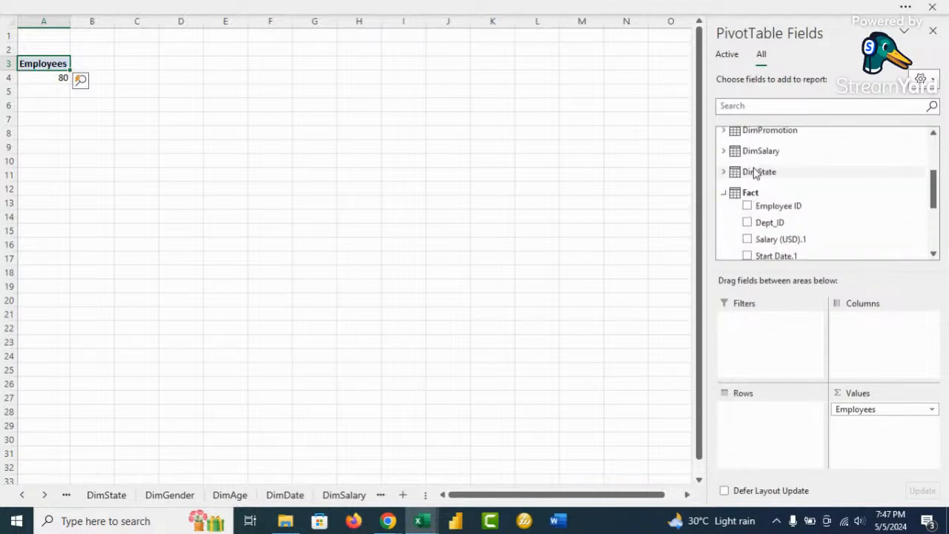
{"action": "scroll", "coordinate": [755, 173], "scroll_direction": "up", "scroll_amount": 2}
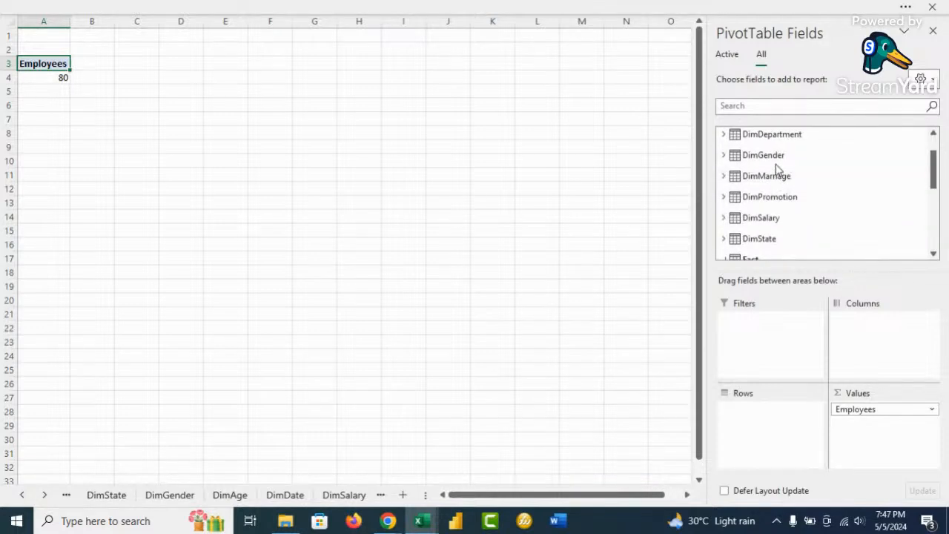
{"action": "left_click", "coordinate": [724, 197]}
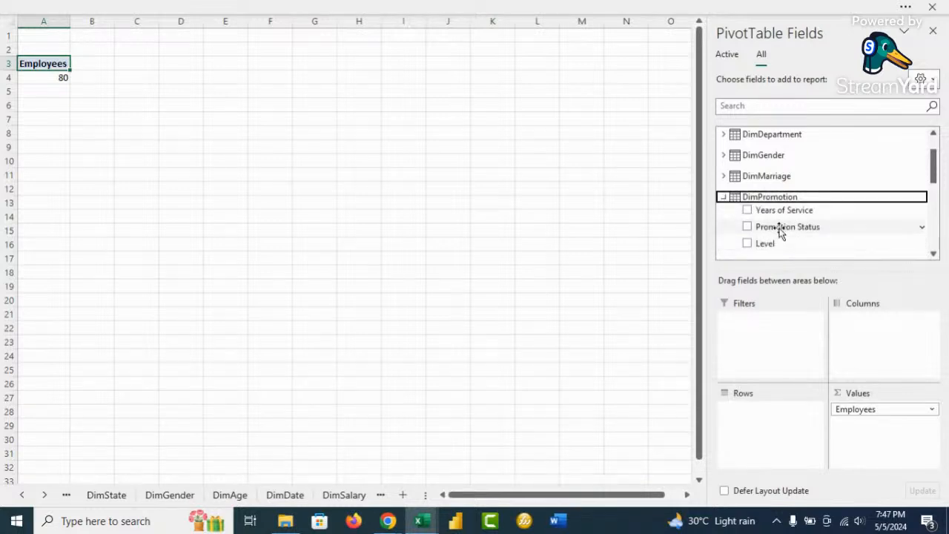
{"action": "left_click_drag", "start_coordinate": [778, 229], "coordinate": [768, 424]}
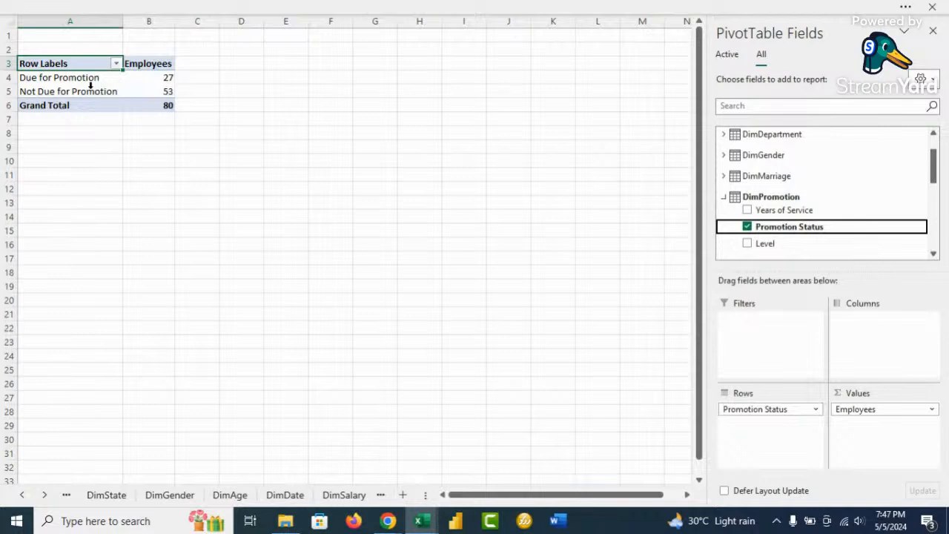
Step: Copy the whole PivotTable to cell A10 and remove Promotion Status from the copy's rows
{"action": "left_click", "coordinate": [166, 94]}
{"action": "key", "text": "ctrl+a"}
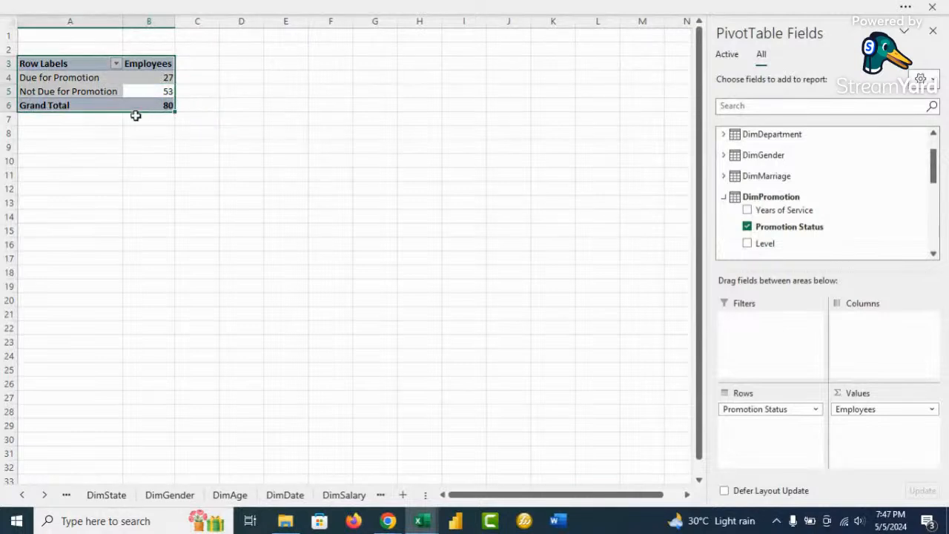
{"action": "key", "text": "ctrl+c"}
{"action": "left_click", "coordinate": [66, 162]}
{"action": "key", "text": "ctrl+v"}
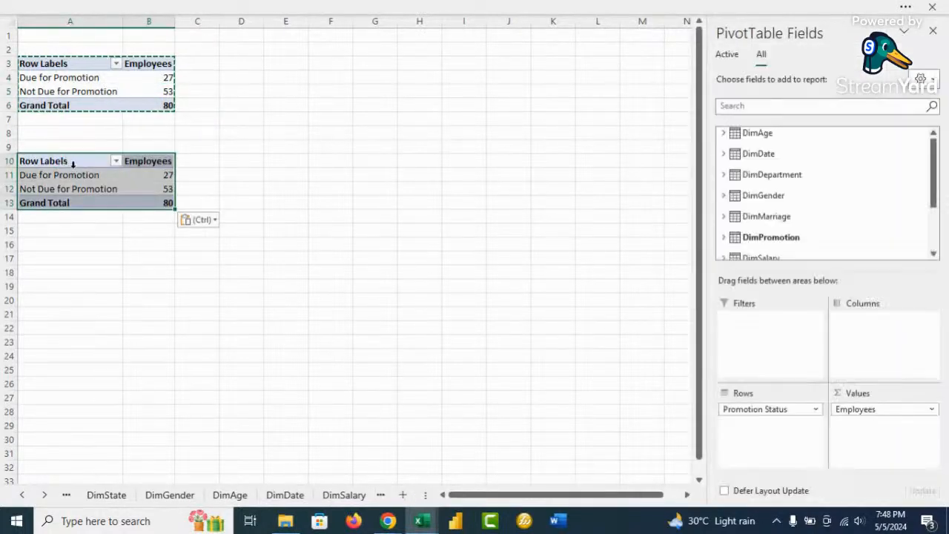
{"action": "left_click", "coordinate": [78, 175]}
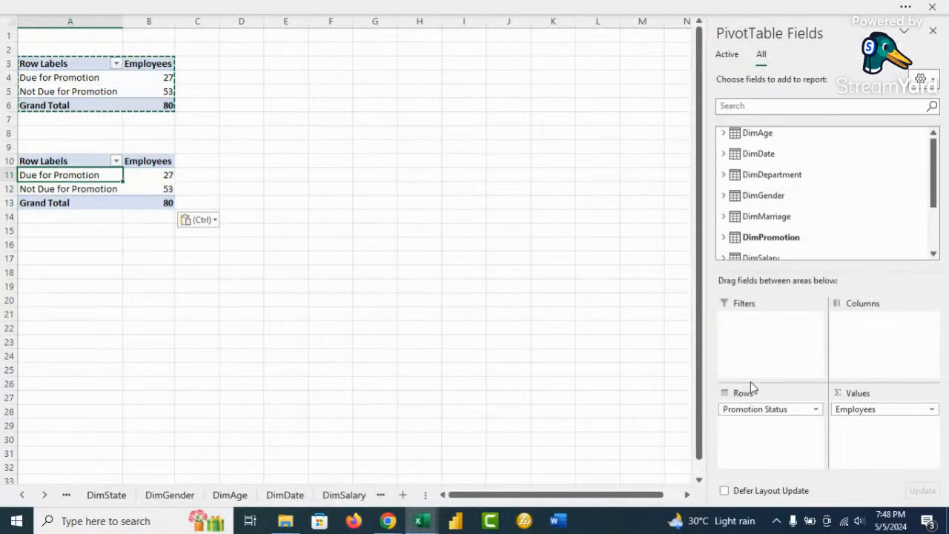
{"action": "left_click_drag", "start_coordinate": [756, 412], "coordinate": [560, 379]}
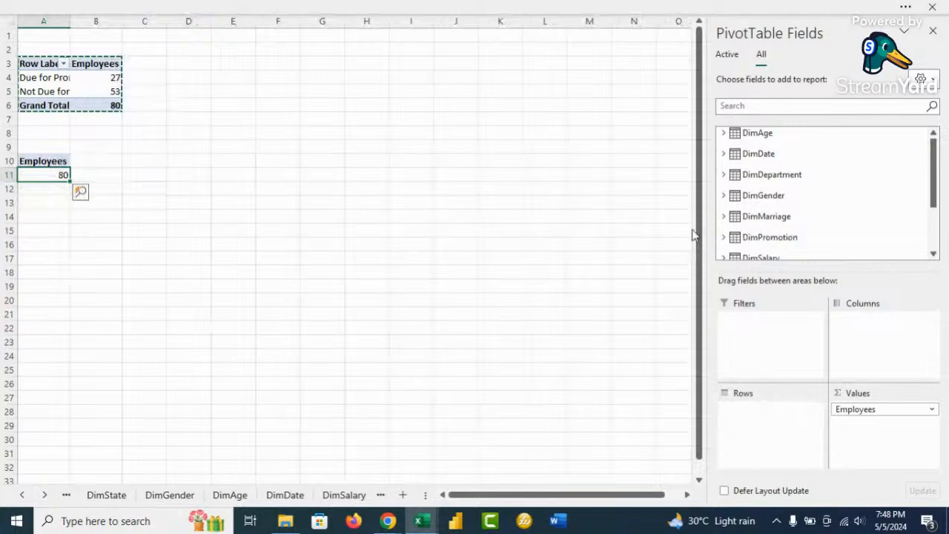
Step: Break the copied PivotTable's employee count down by Department from DimDepartment, placed in its rows
{"action": "left_click", "coordinate": [723, 175]}
{"action": "left_click_drag", "start_coordinate": [783, 205], "coordinate": [756, 414]}
{"action": "left_click", "coordinate": [265, 219]}
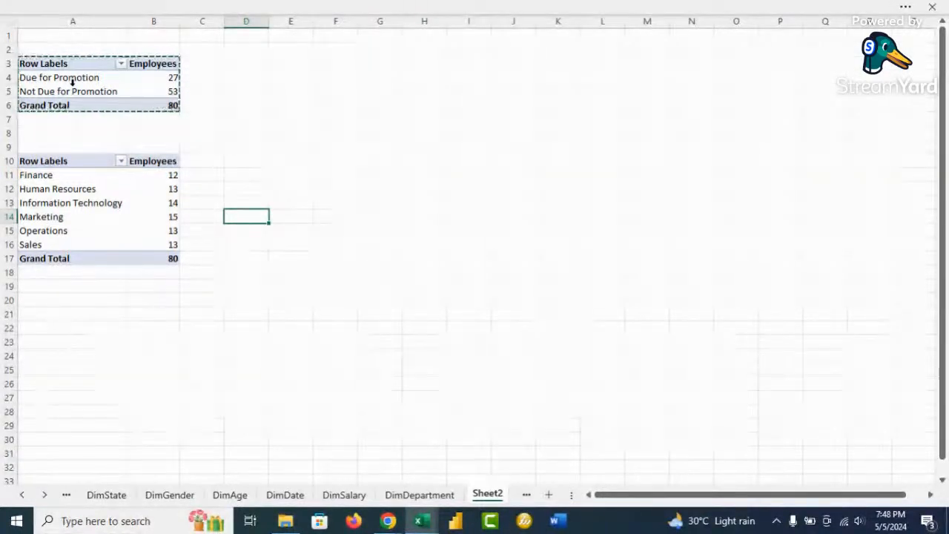
{"action": "mouse_move", "coordinate": [173, 216]}
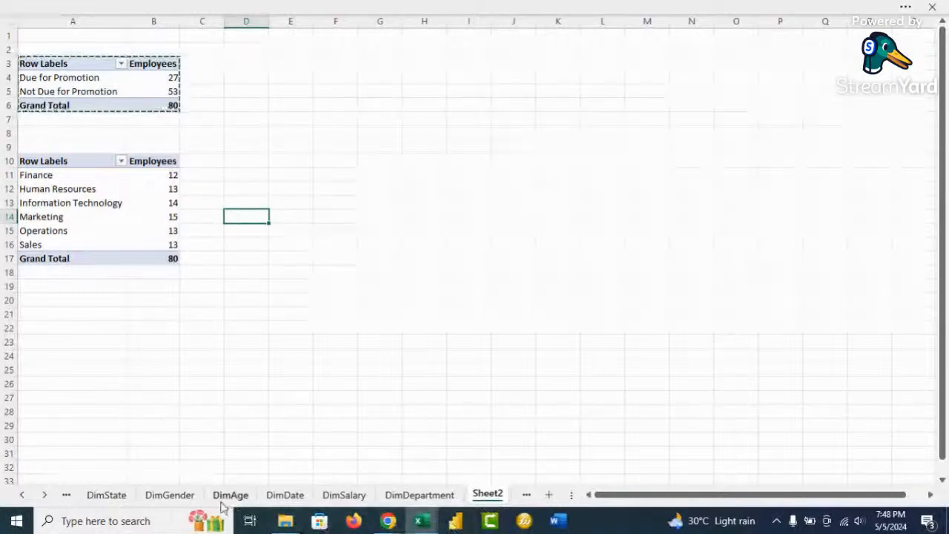
Step: View the Fact worksheet and the data model's table relationships in Power Pivot's diagram view
{"action": "left_click", "coordinate": [44, 495]}
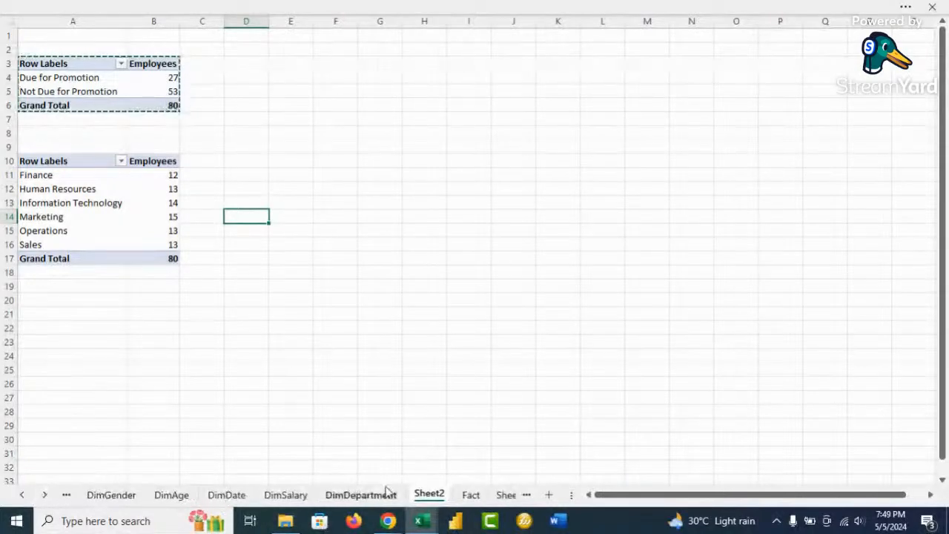
{"action": "left_click", "coordinate": [471, 495]}
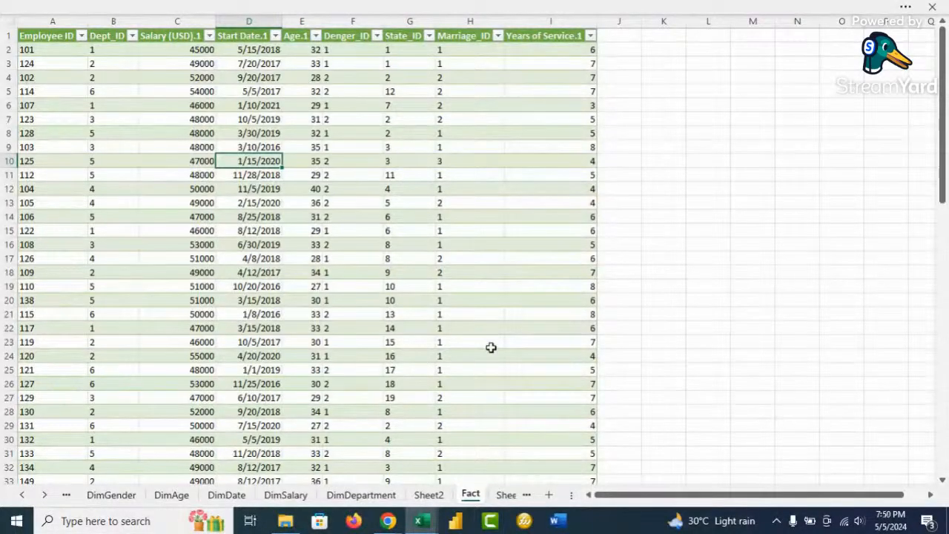
{"action": "left_click", "coordinate": [509, 10]}
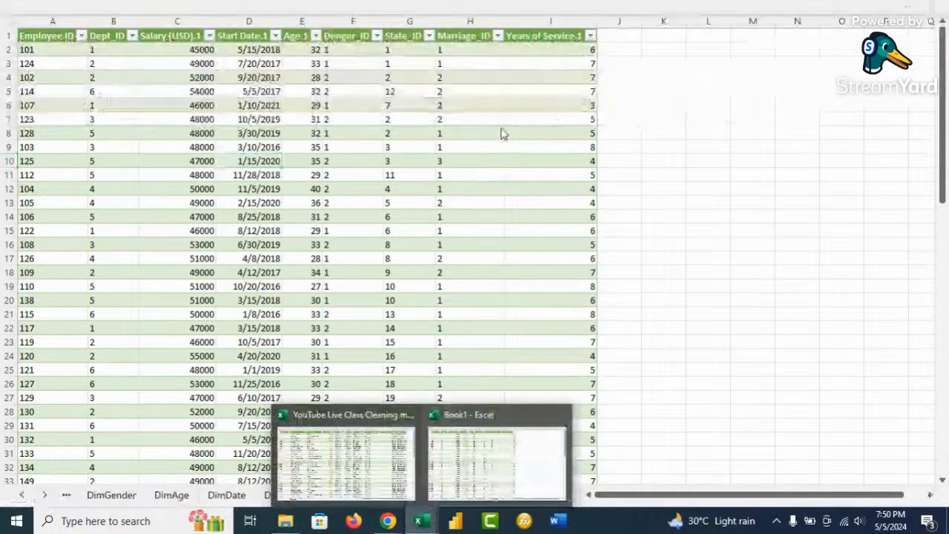
{"action": "left_click", "coordinate": [511, 7]}
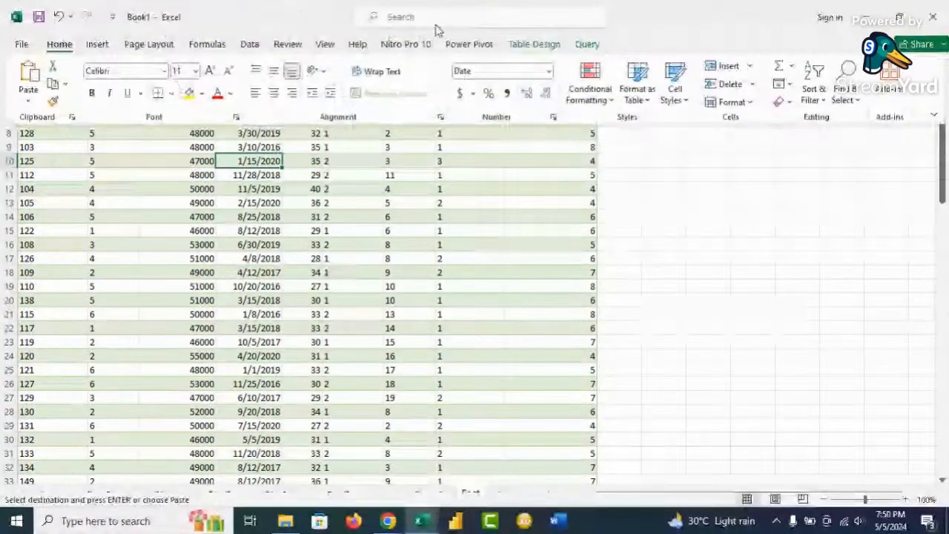
{"action": "left_click", "coordinate": [468, 44]}
{"action": "left_click", "coordinate": [30, 79]}
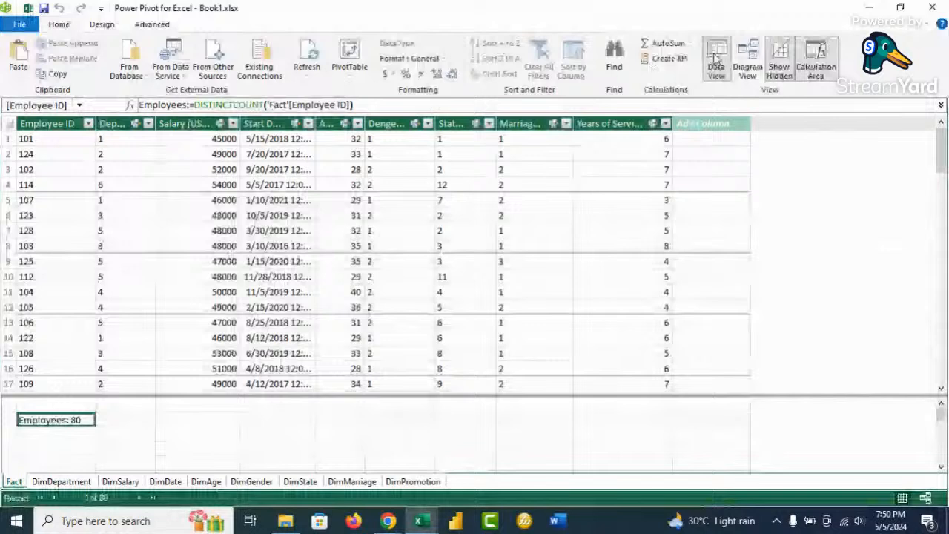
{"action": "left_click", "coordinate": [745, 65]}
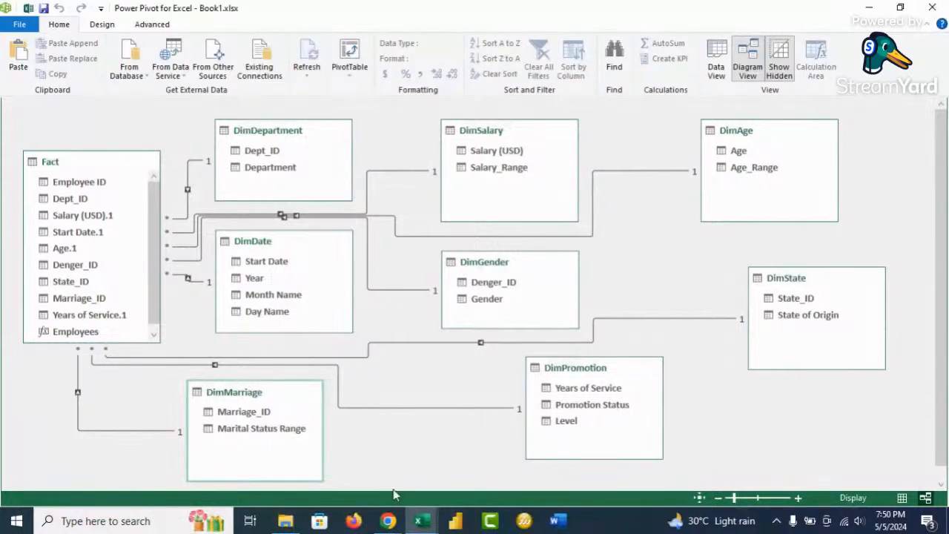
Step: Switch to the StreamYard studio in Chrome and remove the shared screen from the live stream
{"action": "mouse_move", "coordinate": [388, 520]}
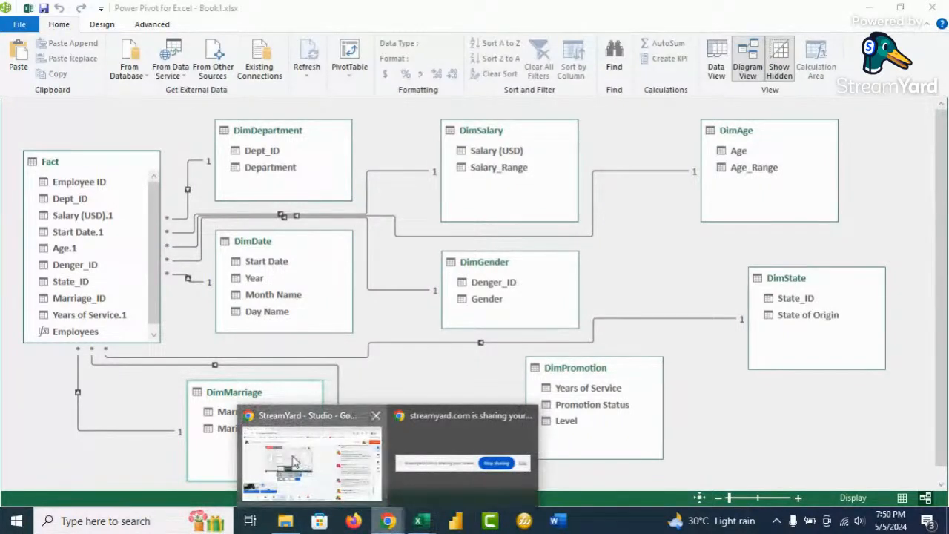
{"action": "left_click", "coordinate": [294, 461]}
{"action": "mouse_move", "coordinate": [219, 419]}
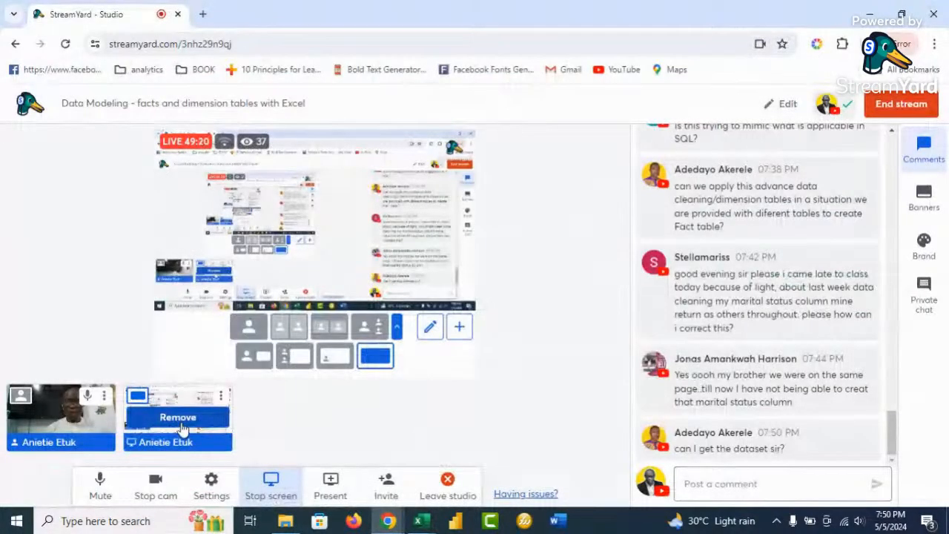
{"action": "left_click", "coordinate": [180, 417]}
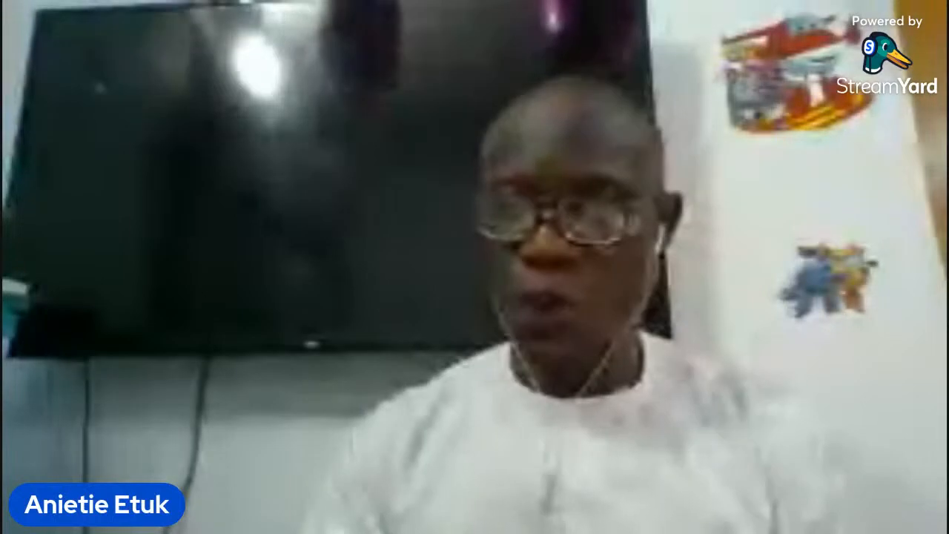